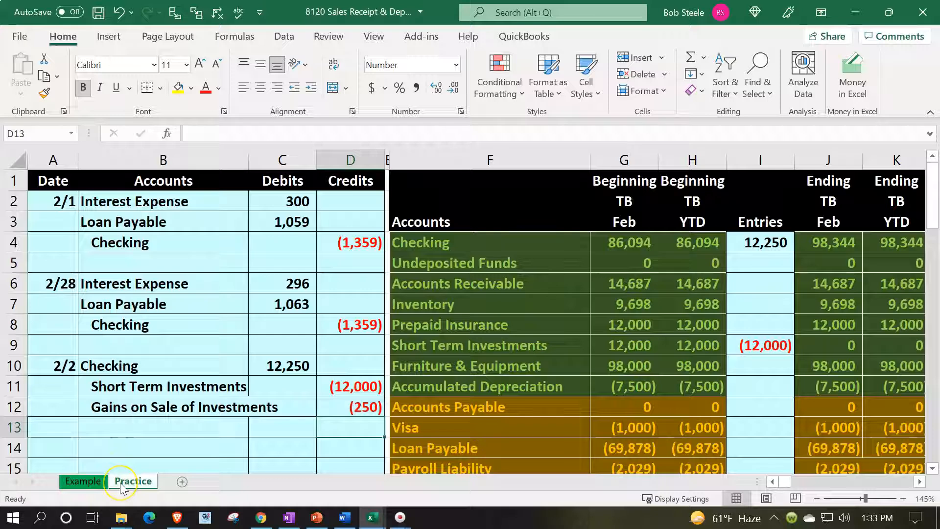
Step: Compare the Example sheet's linked account-name formulas, then return to the Practice sheet
{"action": "left_click", "coordinate": [78, 479]}
{"action": "left_click", "coordinate": [192, 365]}
{"action": "scroll", "coordinate": [193, 357], "scroll_direction": "down", "scroll_amount": 1}
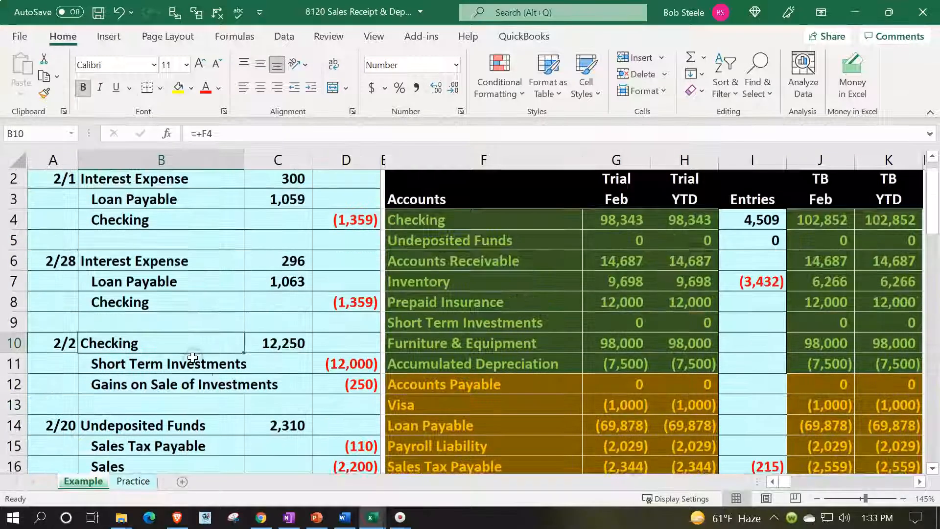
{"action": "scroll", "coordinate": [193, 357], "scroll_direction": "down", "scroll_amount": 3}
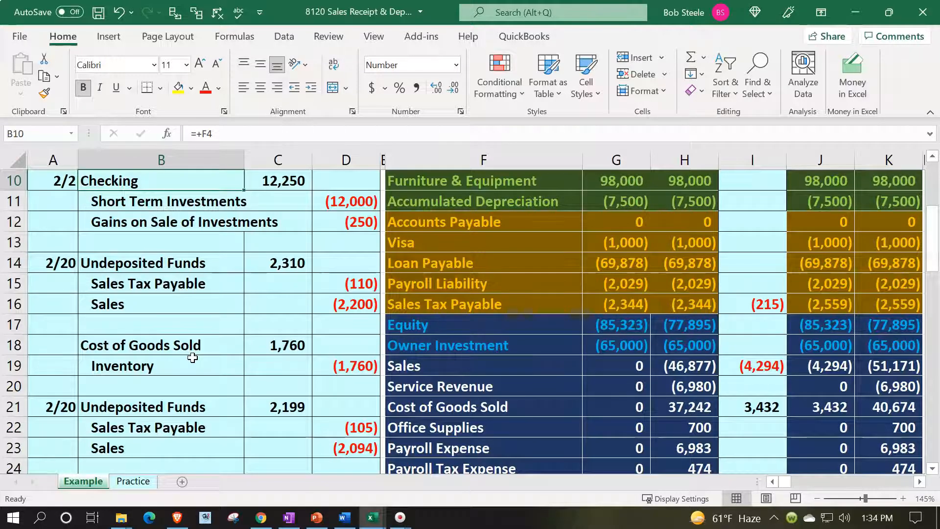
{"action": "scroll", "coordinate": [193, 358], "scroll_direction": "down", "scroll_amount": 1}
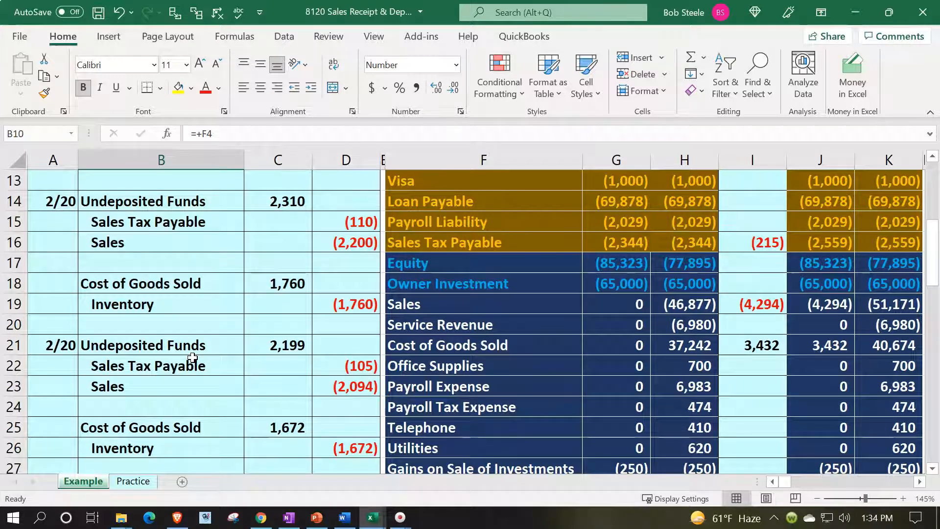
{"action": "scroll", "coordinate": [192, 356], "scroll_direction": "down", "scroll_amount": 2}
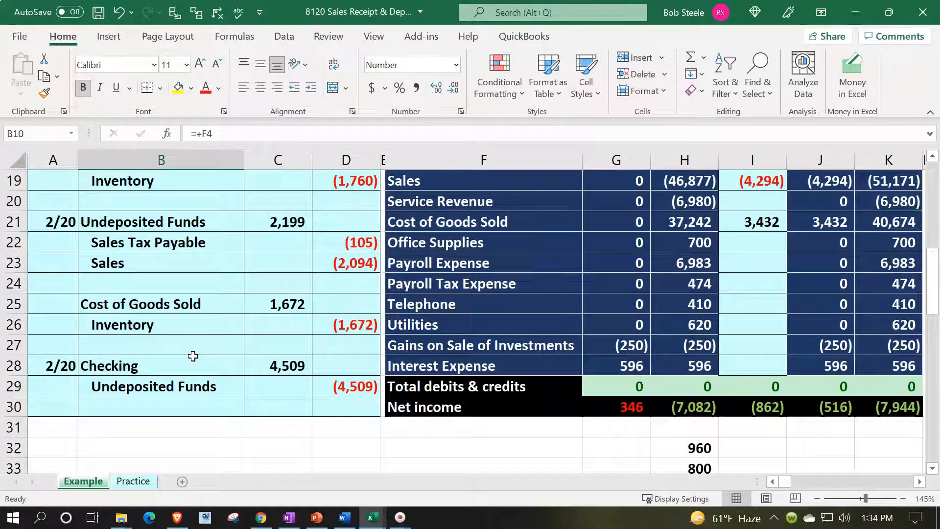
{"action": "scroll", "coordinate": [193, 356], "scroll_direction": "up", "scroll_amount": 4}
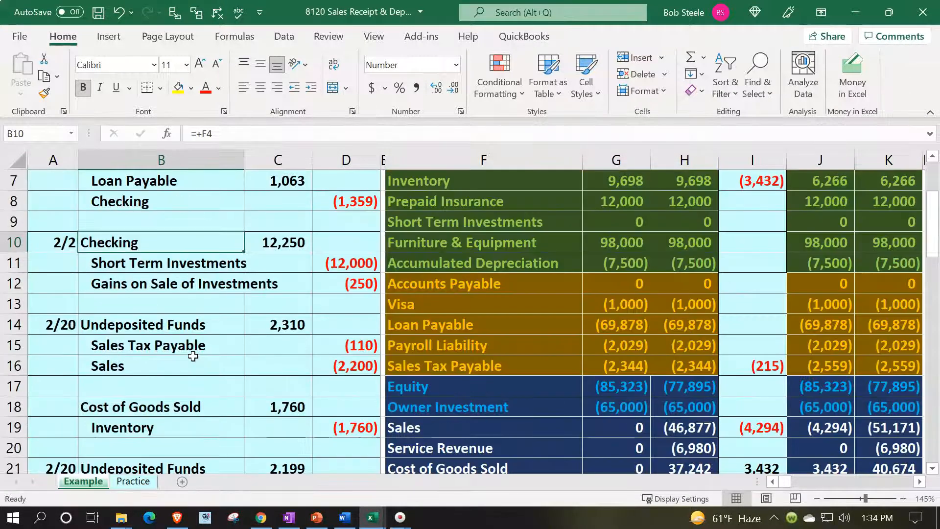
{"action": "left_click", "coordinate": [135, 483]}
{"action": "left_click", "coordinate": [214, 364]}
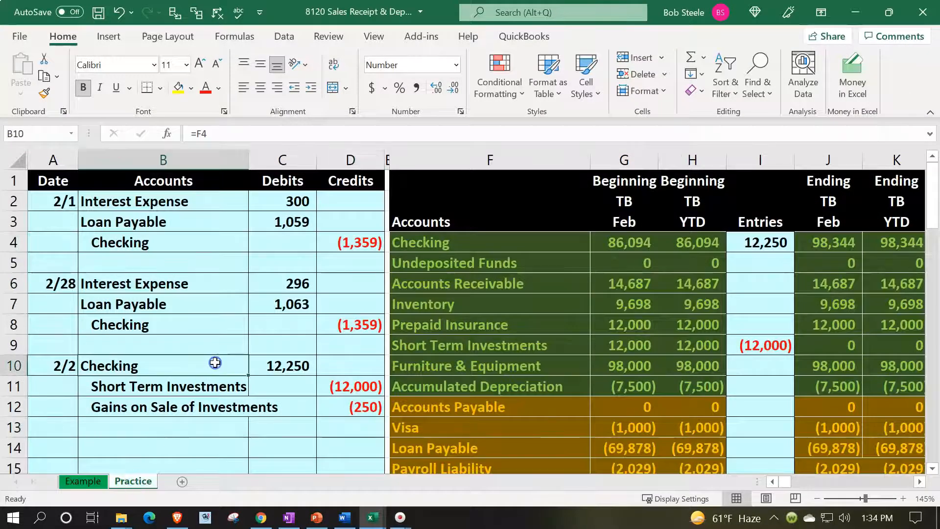
{"action": "scroll", "coordinate": [214, 362], "scroll_direction": "down", "scroll_amount": 1}
Step: Date the new entry 2/20 in cell A14
{"action": "left_click", "coordinate": [49, 386]}
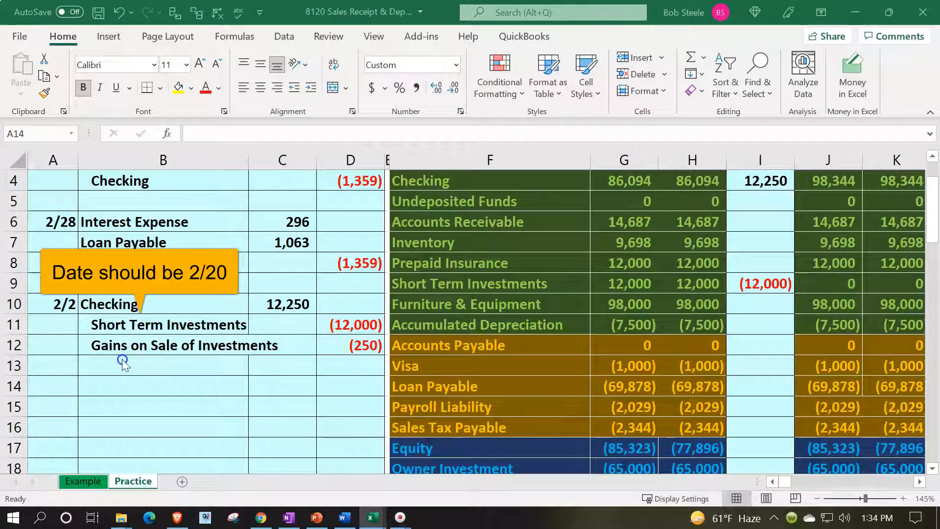
{"action": "left_click", "coordinate": [69, 379]}
{"action": "type", "text": "2/20"}
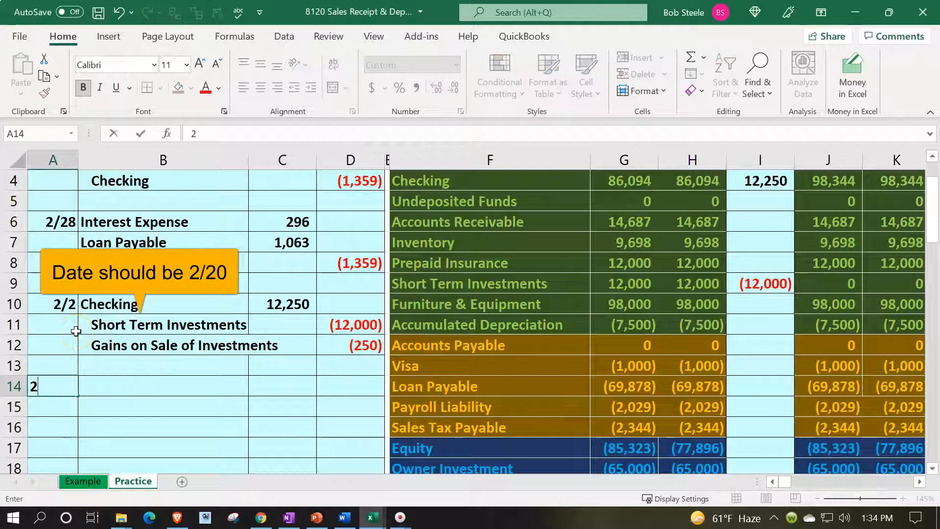
{"action": "key", "text": "Return"}
{"action": "key", "text": "Up"}
{"action": "key", "text": "Right"}
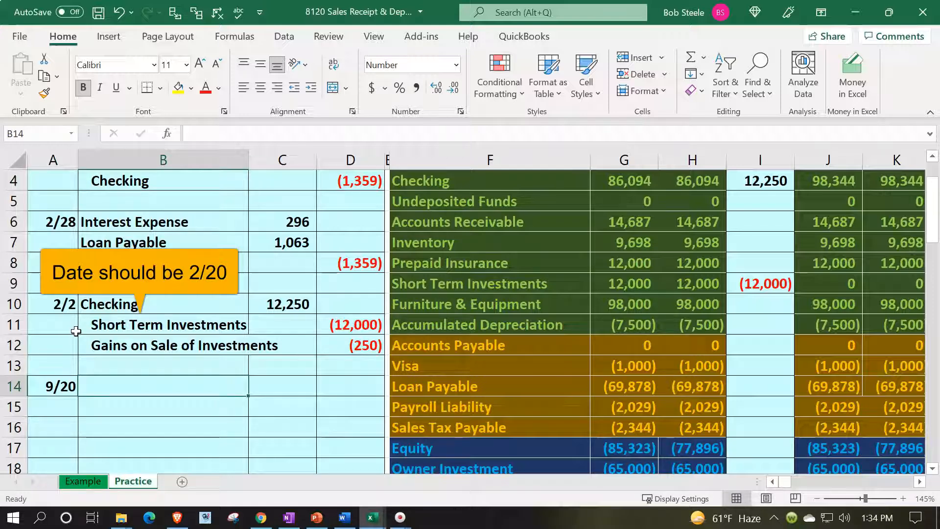
Step: Link B14 to Undeposited Funds and B15 to Sales Tax Payable
{"action": "type", "text": "="}
{"action": "key", "text": "Right"}
{"action": "key", "text": "Right"}
{"action": "key", "text": "Right"}
{"action": "key", "text": "Right"}
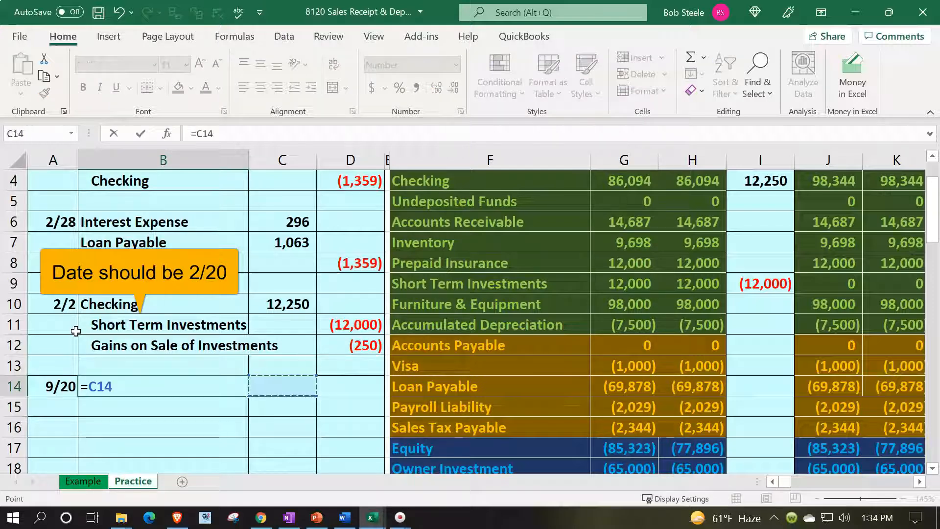
{"action": "key", "text": "Up"}
{"action": "key", "text": "Up"}
{"action": "key", "text": "Up"}
{"action": "key", "text": "Up"}
{"action": "key", "text": "Up"}
{"action": "key", "text": "Up"}
{"action": "key", "text": "Up"}
{"action": "key", "text": "Up"}
{"action": "key", "text": "Up"}
{"action": "key", "text": "Up"}
{"action": "key", "text": "Up"}
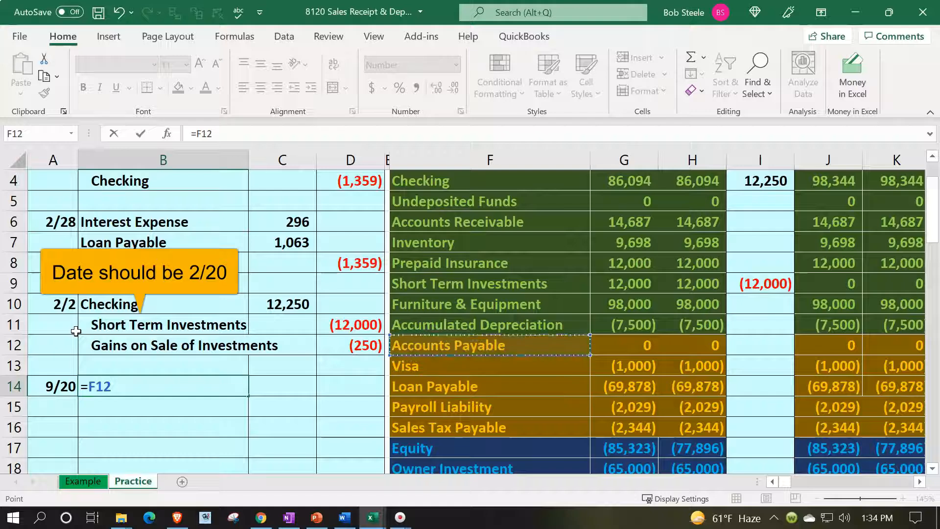
{"action": "key", "text": "Down"}
{"action": "key", "text": "Down"}
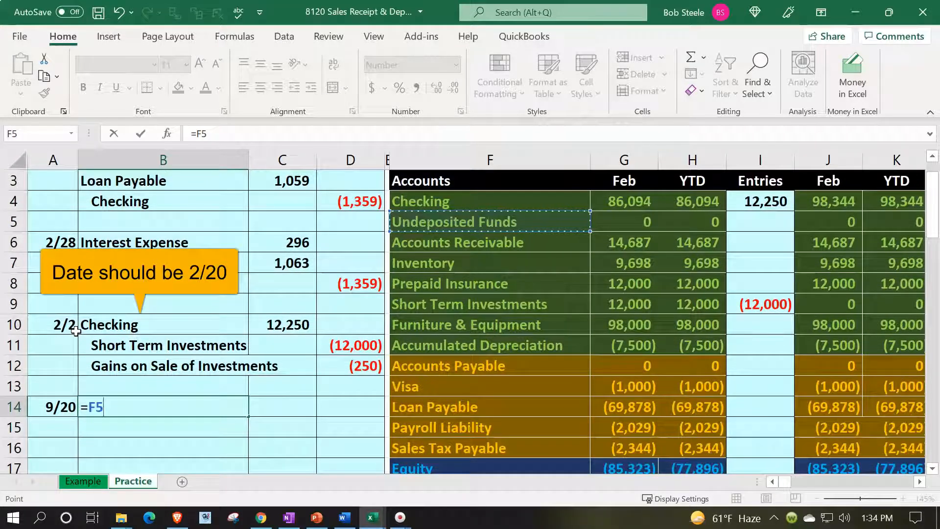
{"action": "key", "text": "Return"}
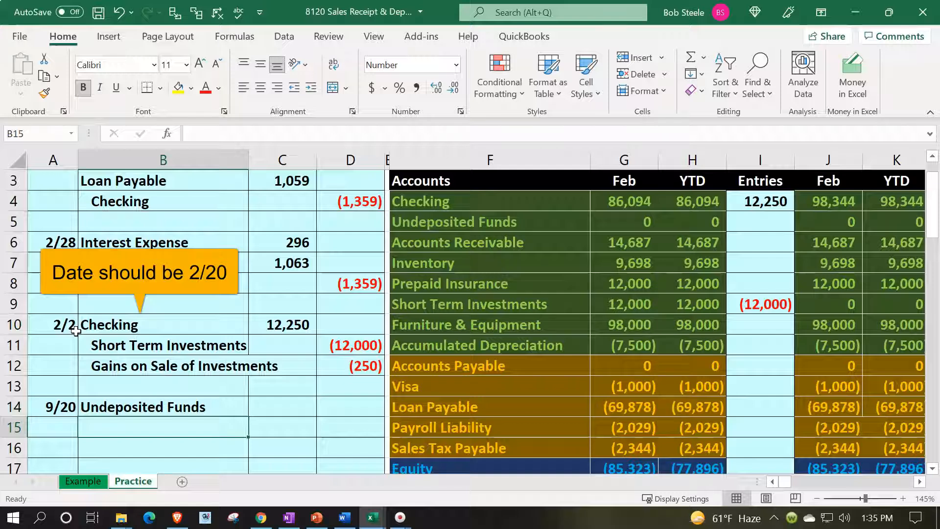
{"action": "type", "text": "="}
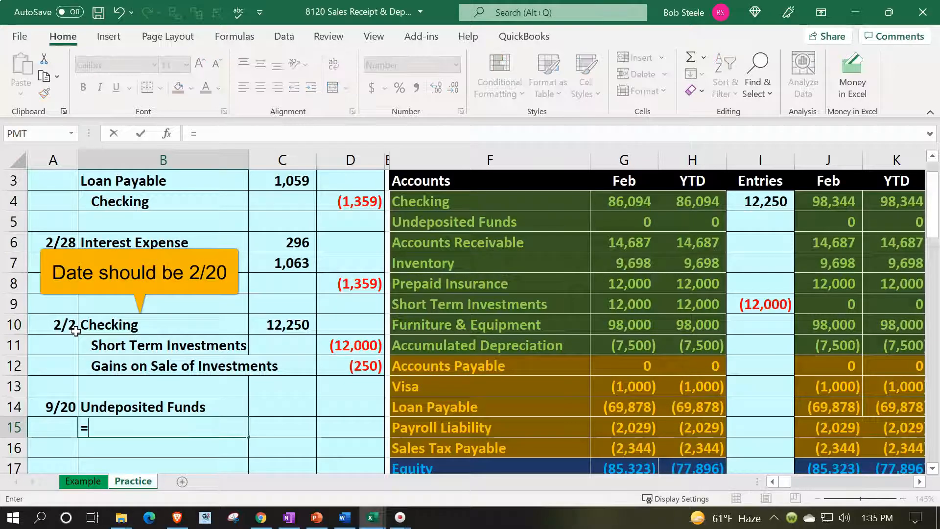
{"action": "key", "text": "Right"}
{"action": "key", "text": "Right"}
{"action": "key", "text": "Right"}
{"action": "key", "text": "Right"}
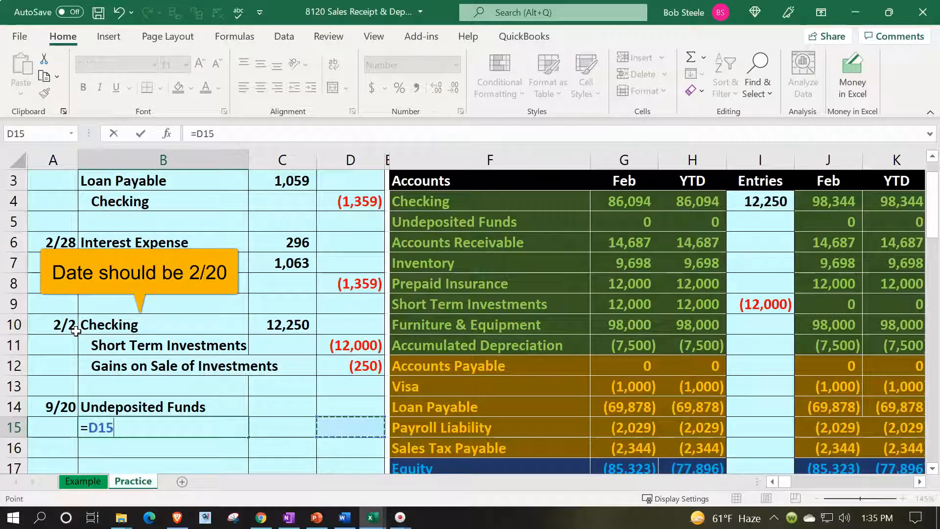
{"action": "key", "text": "Down"}
{"action": "key", "text": "Return"}
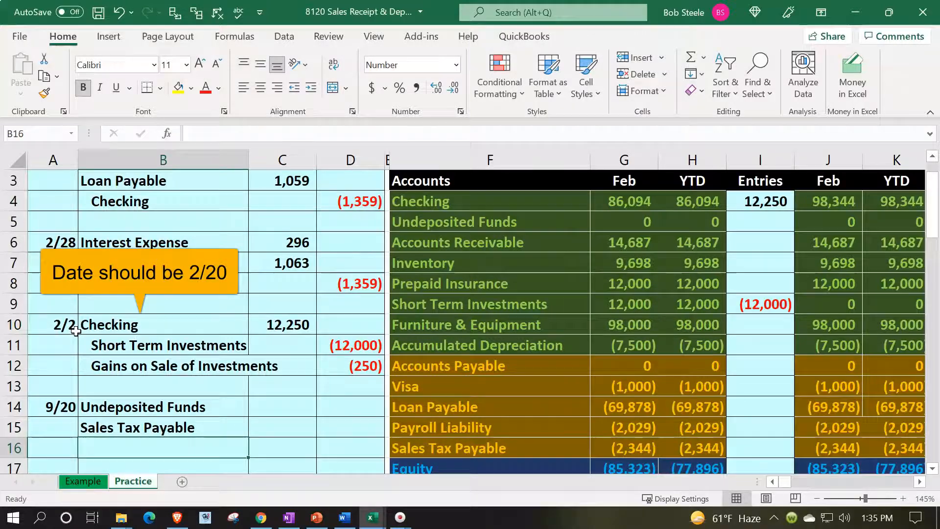
Step: Link B16 to Sales and B18 to Cost of Goods Sold
{"action": "type", "text": "="}
{"action": "key", "text": "Down"}
{"action": "key", "text": "Down"}
{"action": "key", "text": "Down"}
{"action": "key", "text": "Down"}
{"action": "key", "text": "Down"}
{"action": "key", "text": "Right"}
{"action": "key", "text": "Right"}
{"action": "key", "text": "Right"}
{"action": "key", "text": "Right"}
{"action": "key", "text": "Up"}
{"action": "key", "text": "Up"}
{"action": "key", "text": "Return"}
{"action": "key", "text": "Return"}
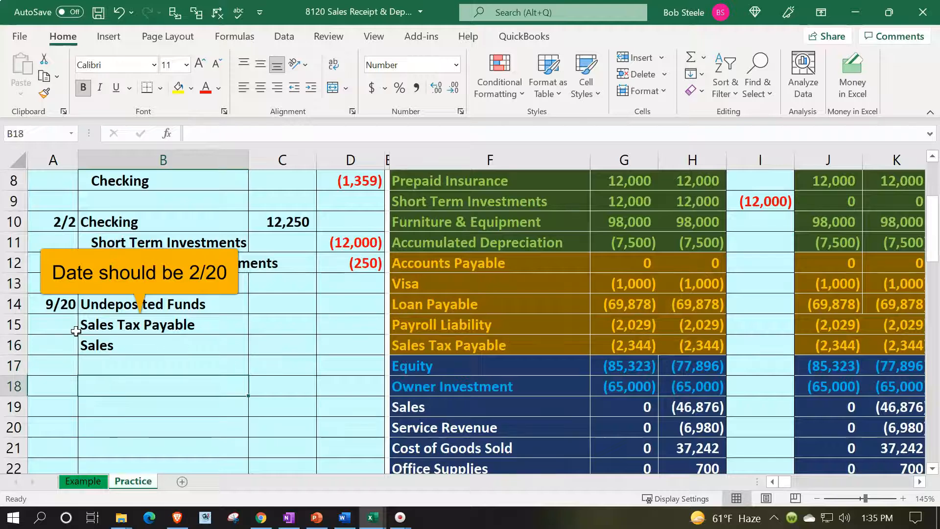
{"action": "type", "text": "="}
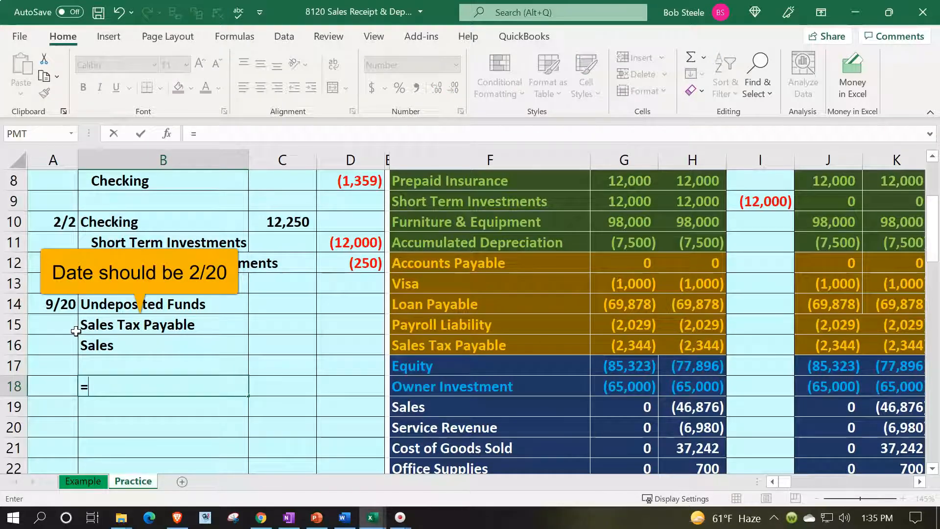
{"action": "key", "text": "Right"}
{"action": "key", "text": "Right"}
{"action": "key", "text": "Right"}
Step: Link B19 to Inventory, then select the Sales Tax Payable and Sales cells
{"action": "key", "text": "Right"}
{"action": "key", "text": "Down"}
{"action": "key", "text": "Down"}
{"action": "key", "text": "Down"}
{"action": "key", "text": "Return"}
{"action": "type", "text": "="}
{"action": "key", "text": "Right"}
{"action": "key", "text": "Right"}
{"action": "key", "text": "Right"}
{"action": "key", "text": "Up"}
{"action": "key", "text": "Up"}
{"action": "key", "text": "Up"}
{"action": "key", "text": "Up"}
{"action": "key", "text": "Up"}
{"action": "key", "text": "Up"}
{"action": "key", "text": "Up"}
{"action": "key", "text": "Up"}
{"action": "key", "text": "Up"}
{"action": "key", "text": "Up"}
{"action": "key", "text": "Up"}
{"action": "key", "text": "Up"}
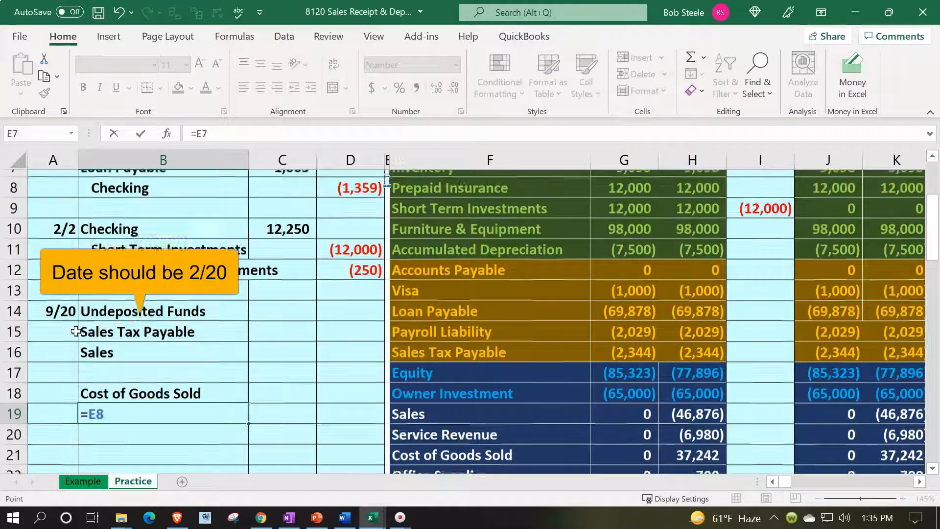
{"action": "key", "text": "Down"}
{"action": "key", "text": "Up"}
{"action": "key", "text": "Right"}
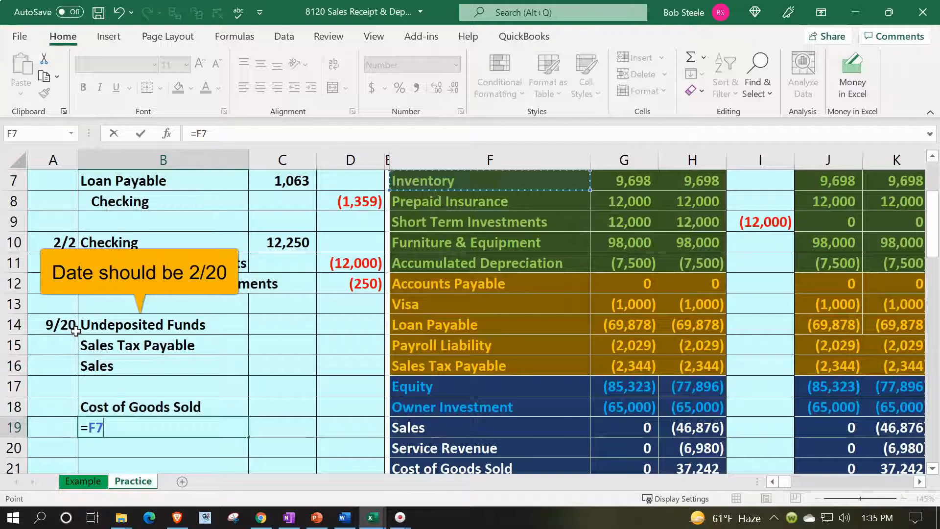
{"action": "key", "text": "Return"}
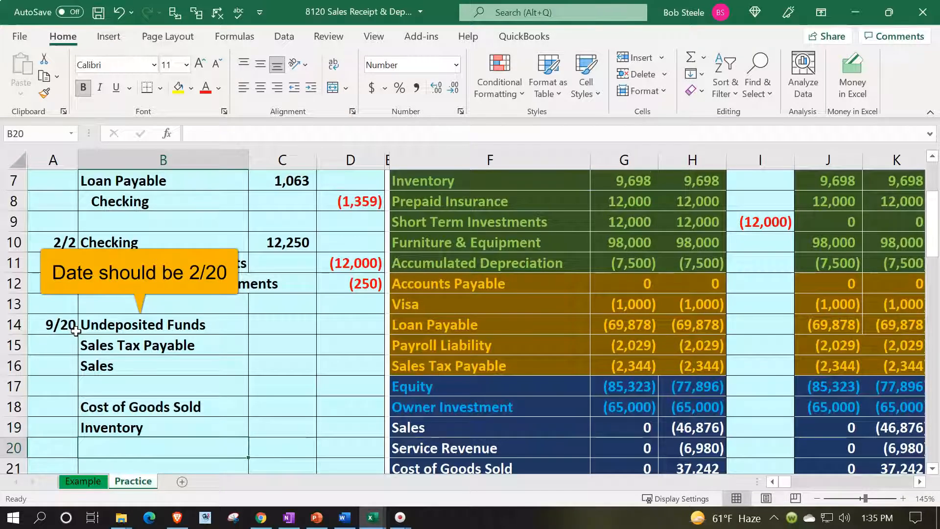
{"action": "key", "text": "Up"}
{"action": "key", "text": "Up"}
{"action": "key", "text": "Up"}
{"action": "key", "text": "Up"}
{"action": "key", "text": "Up"}
{"action": "key", "text": "shift+Down"}
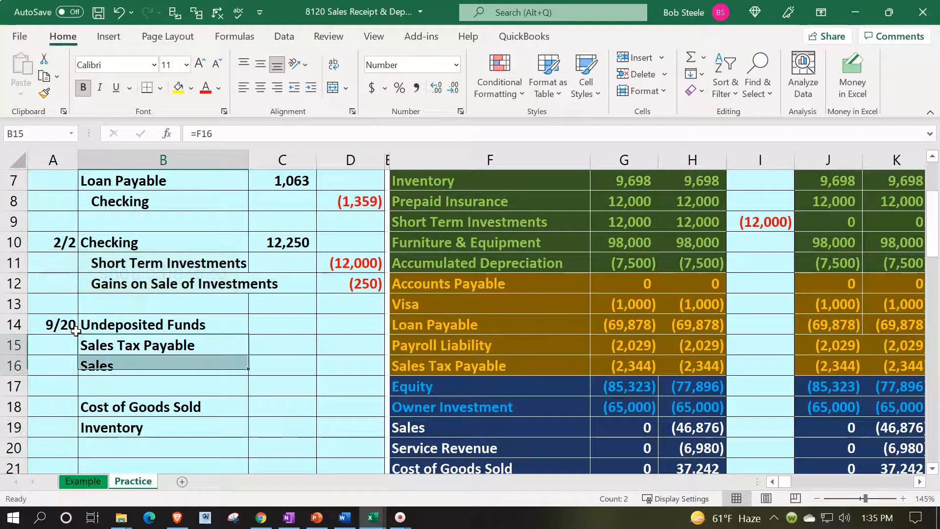
Step: Indent the Sales Tax Payable, Sales and Inventory credit lines
{"action": "left_click", "coordinate": [311, 87]}
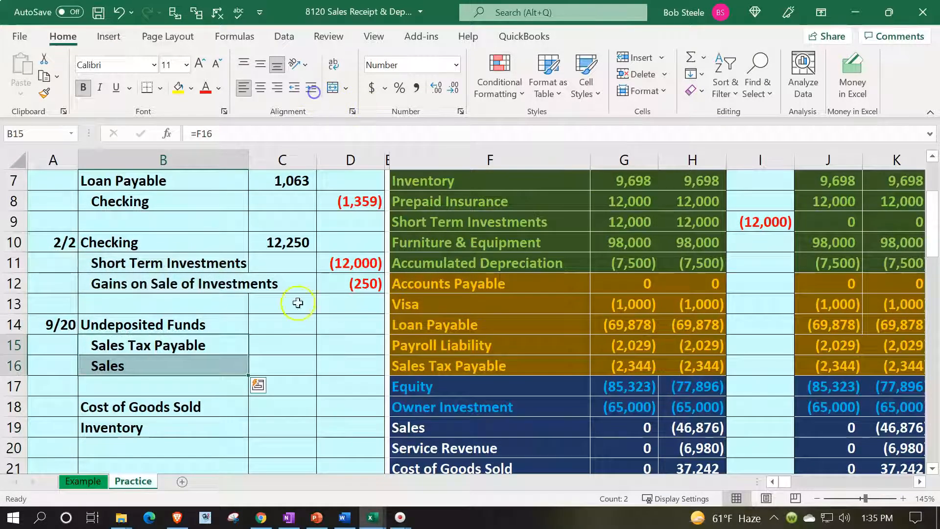
{"action": "left_click", "coordinate": [193, 431]}
{"action": "left_click", "coordinate": [310, 87]}
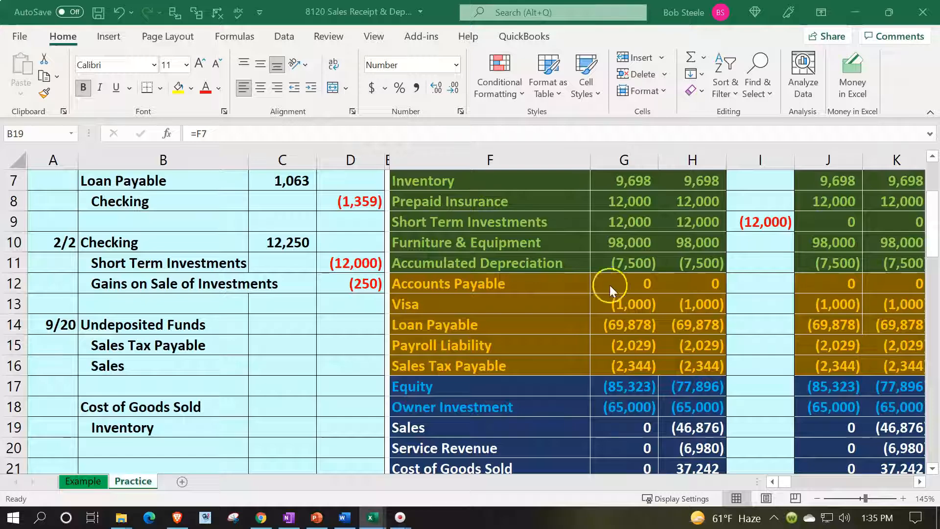
Step: Move across row 11 toward the inventory subsidiary ledgers
{"action": "left_click", "coordinate": [413, 268]}
{"action": "key", "text": "Right"}
{"action": "key", "text": "Right"}
{"action": "key", "text": "Right"}
{"action": "key", "text": "Right"}
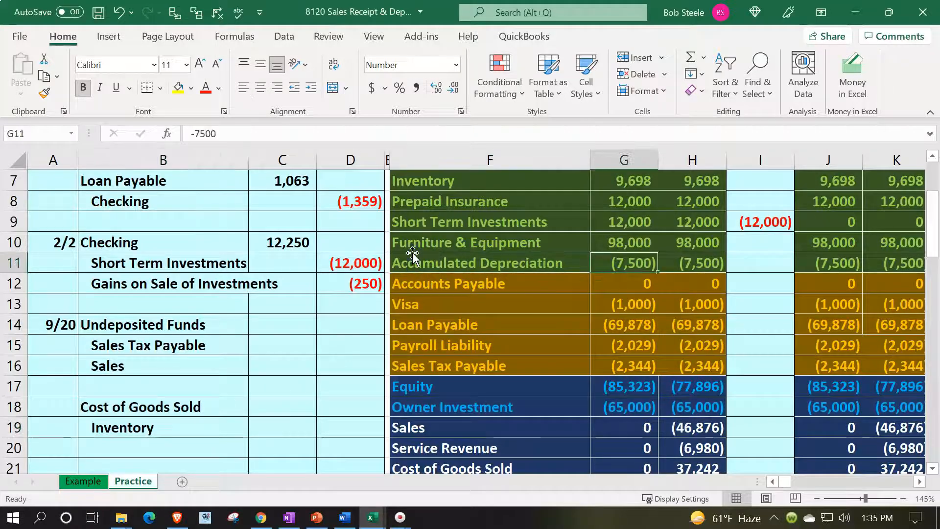
{"action": "key", "text": "Right"}
{"action": "key", "text": "Right"}
{"action": "key", "text": "Right"}
{"action": "key", "text": "Right"}
{"action": "key", "text": "Right"}
{"action": "key", "text": "Right"}
{"action": "key", "text": "Right"}
{"action": "key", "text": "Right"}
{"action": "key", "text": "Right"}
{"action": "key", "text": "Right"}
{"action": "key", "text": "Right"}
{"action": "key", "text": "Right"}
{"action": "key", "text": "Right"}
{"action": "key", "text": "Right"}
{"action": "key", "text": "Right"}
{"action": "key", "text": "Right"}
{"action": "key", "text": "Right"}
{"action": "key", "text": "Right"}
{"action": "key", "text": "Right"}
{"action": "key", "text": "Right"}
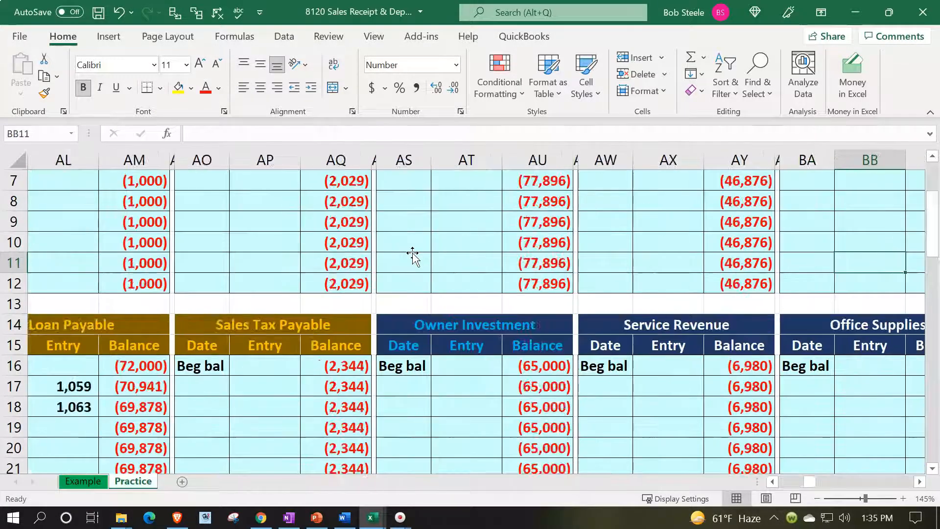
{"action": "key", "text": "Right"}
{"action": "key", "text": "Right"}
{"action": "key", "text": "Right"}
{"action": "key", "text": "Right"}
{"action": "key", "text": "Right"}
{"action": "key", "text": "Right"}
{"action": "key", "text": "Right"}
{"action": "key", "text": "Right"}
{"action": "key", "text": "Right"}
{"action": "key", "text": "Right"}
{"action": "key", "text": "Right"}
{"action": "key", "text": "Right"}
{"action": "key", "text": "Right"}
{"action": "key", "text": "Right"}
{"action": "key", "text": "Right"}
{"action": "key", "text": "Right"}
{"action": "key", "text": "Right"}
{"action": "key", "text": "Right"}
{"action": "key", "text": "Right"}
{"action": "key", "text": "Right"}
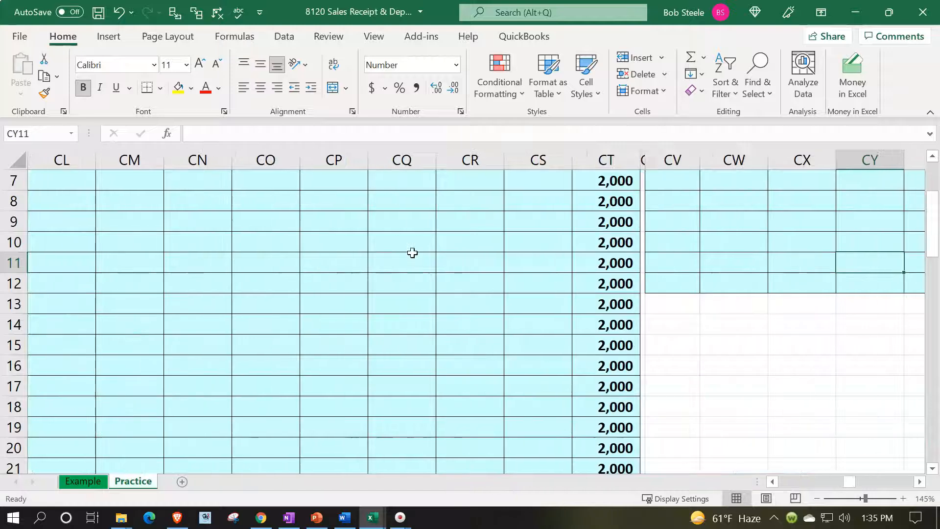
{"action": "scroll", "coordinate": [412, 253], "scroll_direction": "up", "scroll_amount": 2}
{"action": "left_click", "coordinate": [234, 327]}
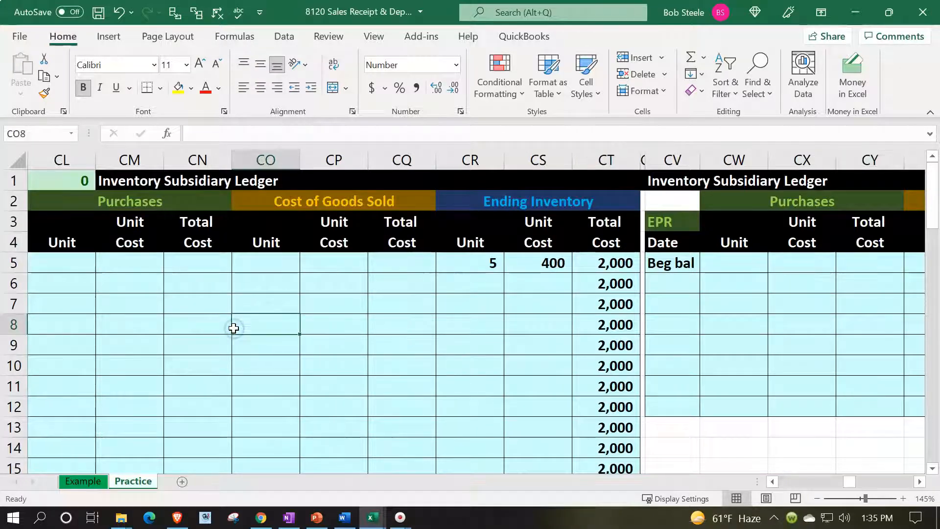
{"action": "key", "text": "Left"}
{"action": "key", "text": "Left"}
{"action": "key", "text": "Left"}
{"action": "key", "text": "Left"}
{"action": "key", "text": "Left"}
{"action": "key", "text": "Left"}
{"action": "key", "text": "Left"}
{"action": "key", "text": "Right"}
{"action": "key", "text": "Right"}
{"action": "key", "text": "Up"}
{"action": "key", "text": "Up"}
{"action": "key", "text": "Right"}
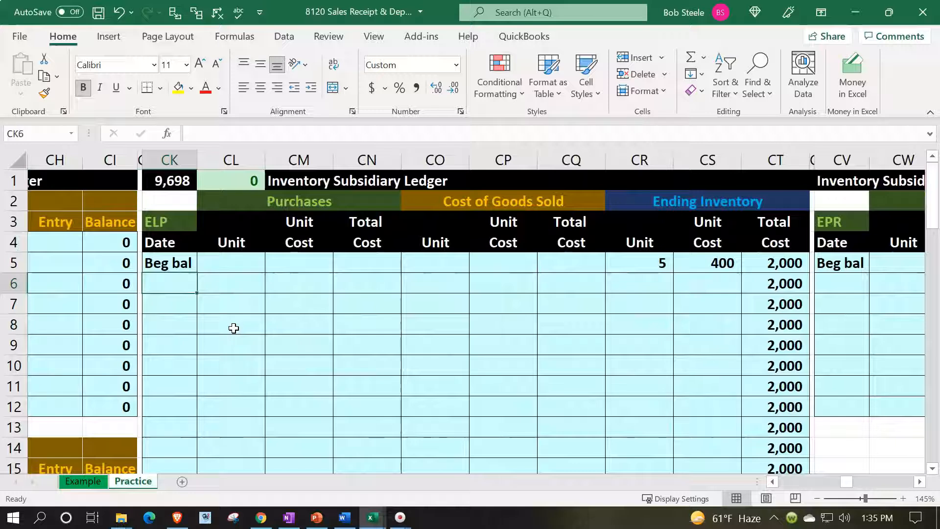
Step: Enter the 2/20 date in CK6 and 2 units sold in CO6
{"action": "type", "text": "2/20"}
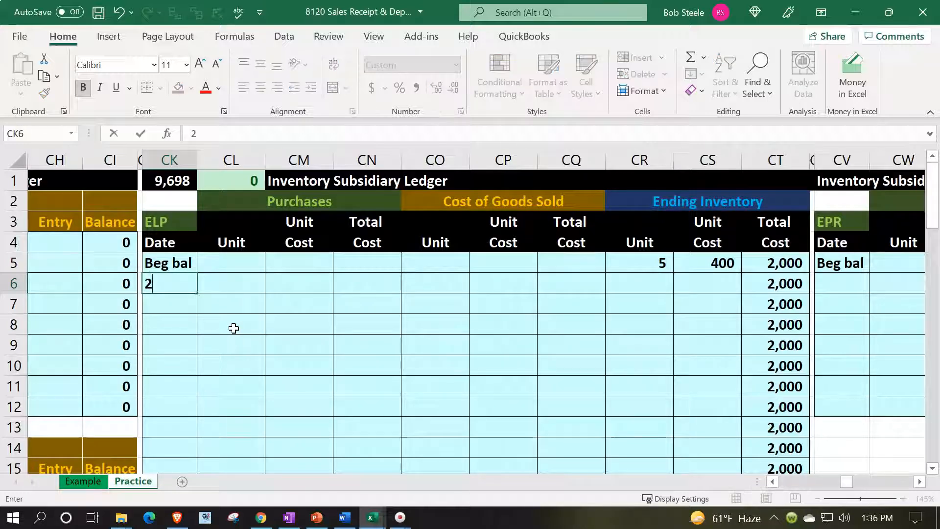
{"action": "key", "text": "Return"}
{"action": "key", "text": "Up"}
{"action": "key", "text": "Right"}
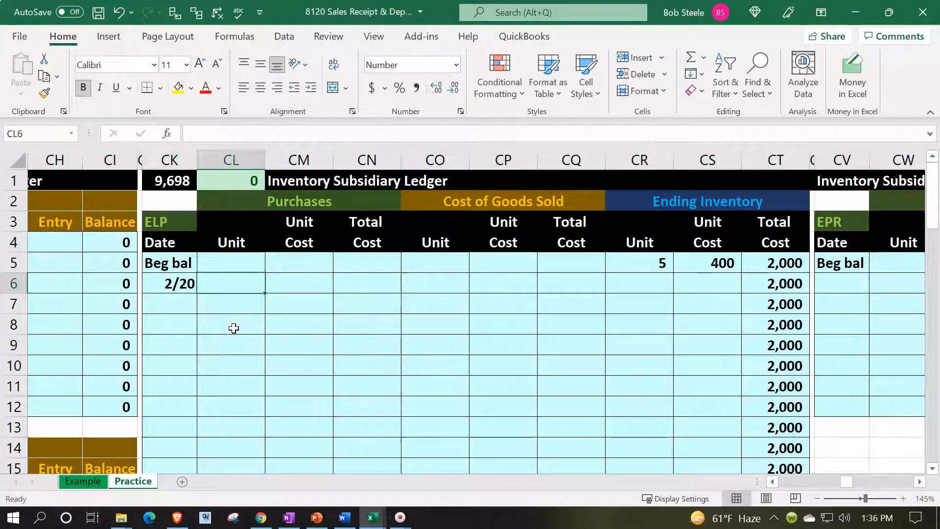
{"action": "key", "text": "Right"}
{"action": "key", "text": "Right"}
{"action": "key", "text": "Right"}
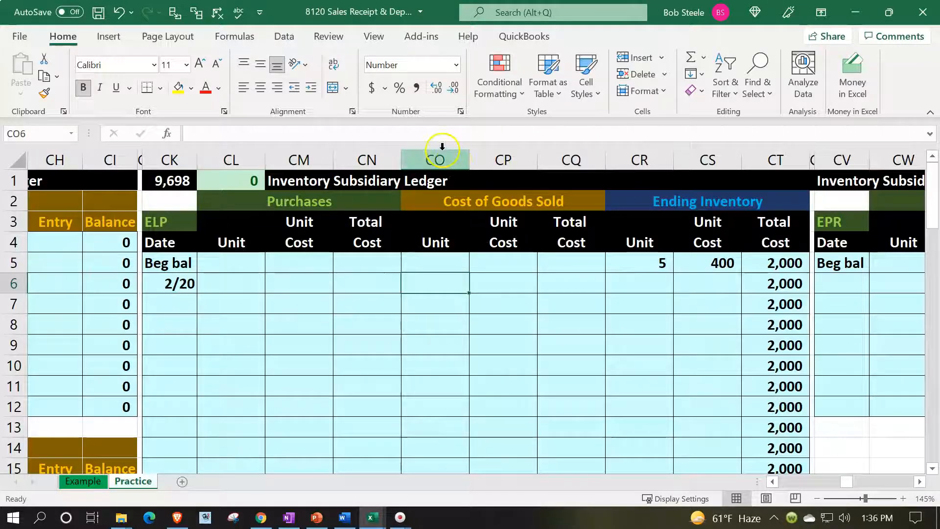
{"action": "type", "text": "2"}
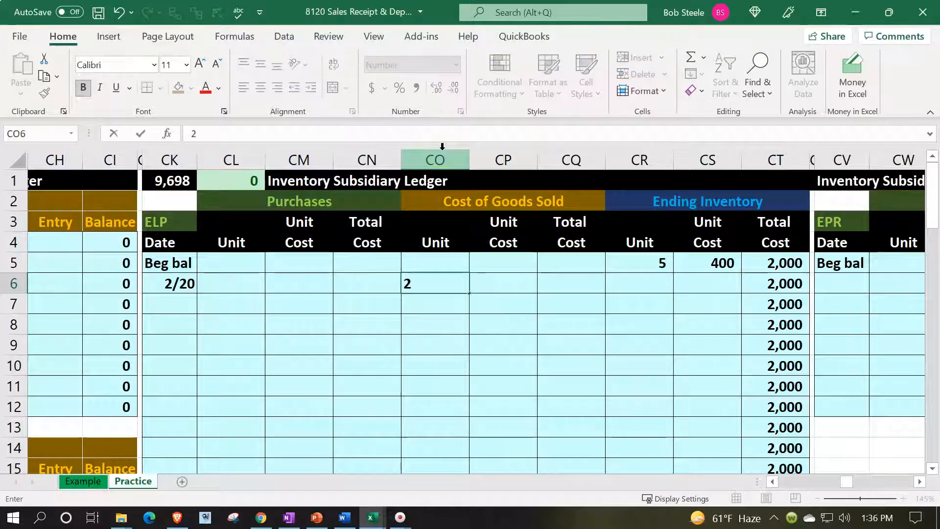
{"action": "key", "text": "Tab"}
Step: Reference the 400 unit cost in CP6 and compute the 800 cost of goods sold
{"action": "type", "text": "+"}
{"action": "key", "text": "Right"}
{"action": "key", "text": "Right"}
{"action": "key", "text": "Right"}
{"action": "key", "text": "Up"}
{"action": "key", "text": "Tab"}
{"action": "type", "text": "+"}
{"action": "key", "text": "Left"}
{"action": "key", "text": "Left"}
{"action": "type", "text": "*"}
{"action": "key", "text": "Left"}
{"action": "key", "text": "Tab"}
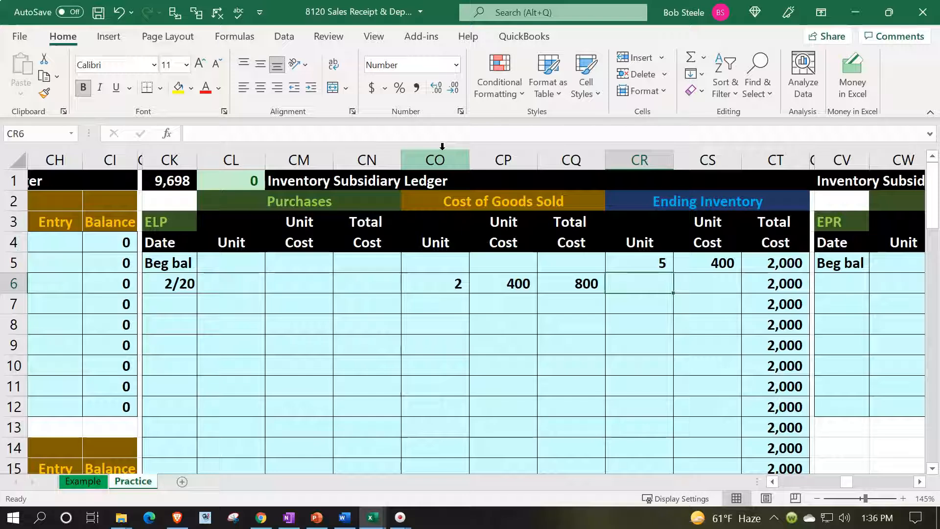
Step: Fill ending inventory as 2 units at 400, totaling 800
{"action": "type", "text": "="}
{"action": "key", "text": "Left"}
{"action": "key", "text": "Left"}
{"action": "key", "text": "Left"}
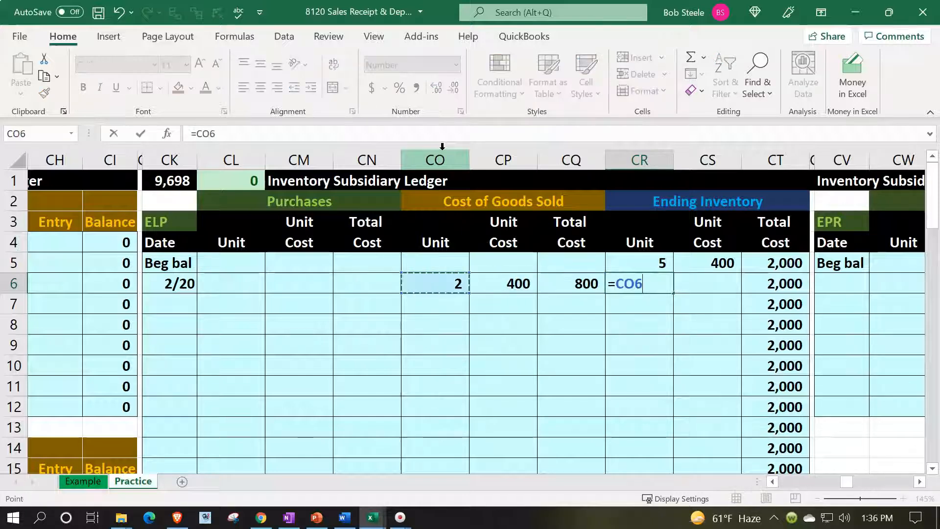
{"action": "key", "text": "Tab"}
{"action": "type", "text": "+"}
{"action": "key", "text": "Left"}
{"action": "key", "text": "Left"}
{"action": "key", "text": "Left"}
{"action": "key", "text": "Tab"}
{"action": "type", "text": "+"}
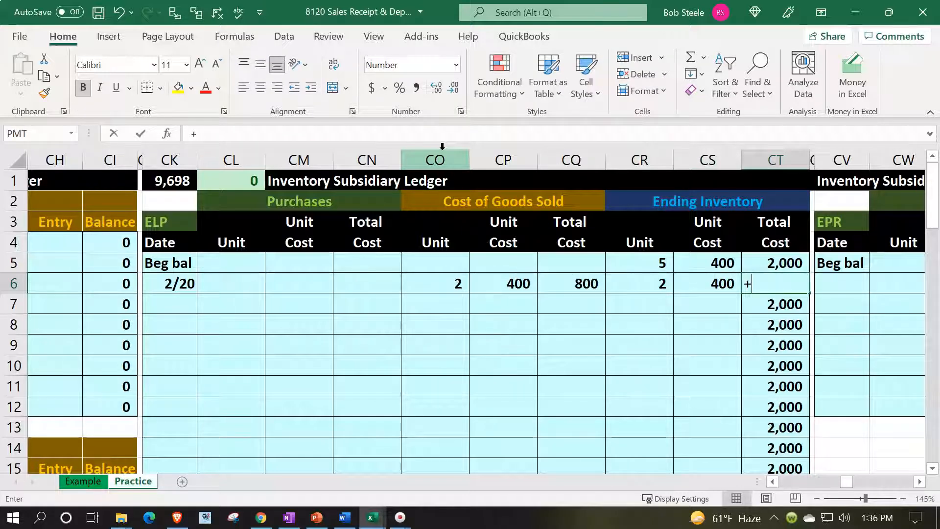
{"action": "key", "text": "Left"}
{"action": "key", "text": "Left"}
{"action": "type", "text": "*"}
{"action": "key", "text": "Left"}
{"action": "key", "text": "Return"}
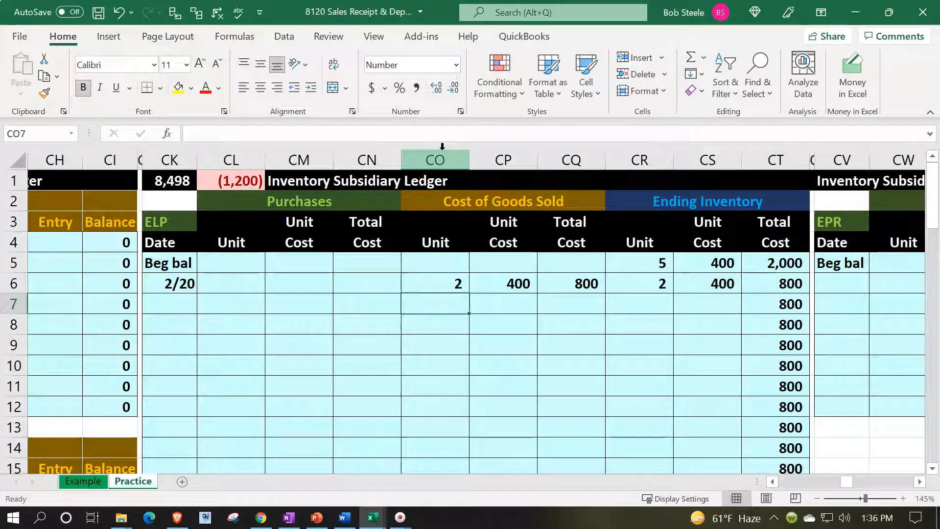
Step: Compute the remaining 3 units in CR7 as =CR5-CR6
{"action": "key", "text": "Right"}
{"action": "key", "text": "Right"}
{"action": "key", "text": "Right"}
{"action": "type", "text": "="}
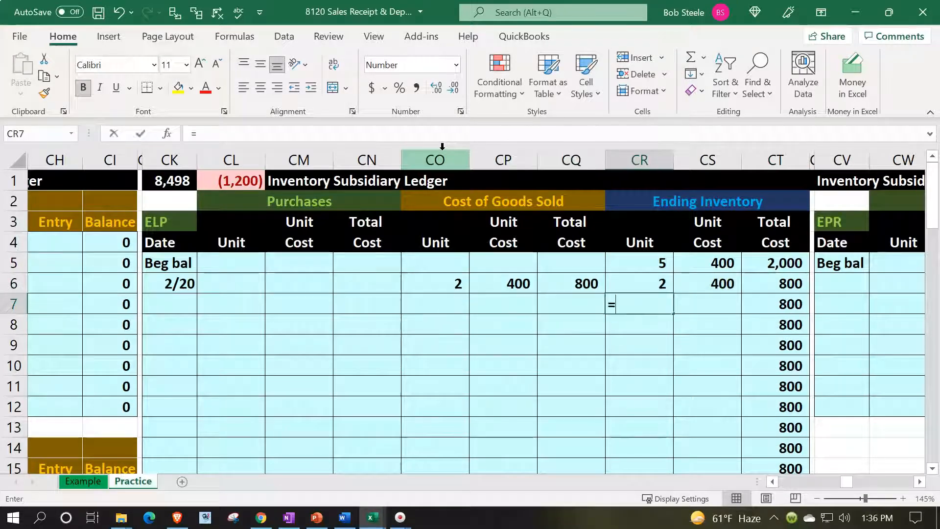
{"action": "key", "text": "Up"}
{"action": "key", "text": "Up"}
{"action": "type", "text": "-"}
{"action": "key", "text": "Up"}
{"action": "key", "text": "Tab"}
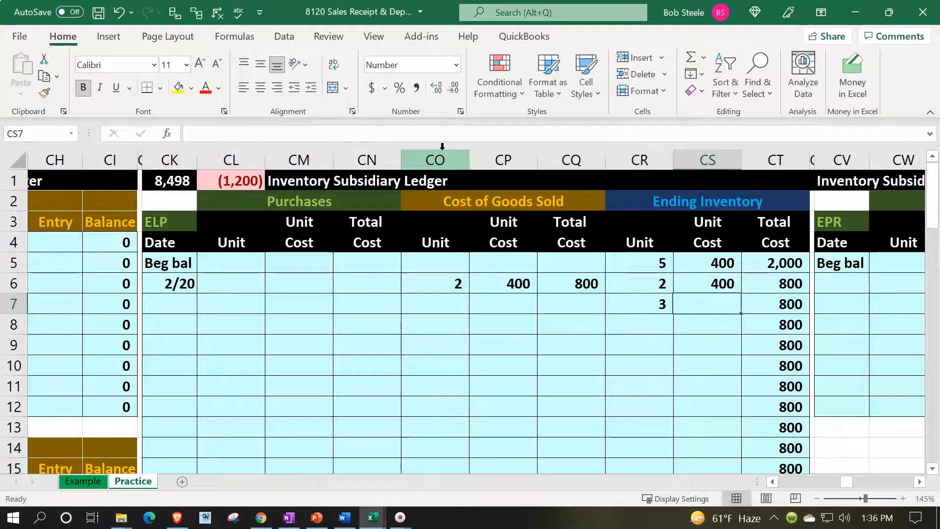
Step: Carry the 400 unit cost into CS7 and total 1,200 in CT7
{"action": "type", "text": "+"}
{"action": "key", "text": "Up"}
{"action": "key", "text": "Tab"}
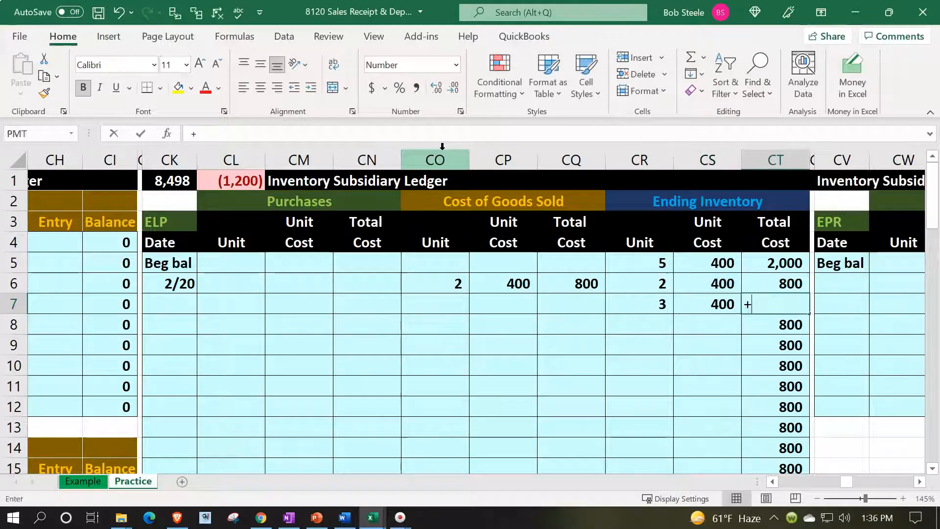
{"action": "type", "text": "+"}
{"action": "key", "text": "Left"}
{"action": "key", "text": "Left"}
{"action": "type", "text": "*"}
{"action": "key", "text": "Left"}
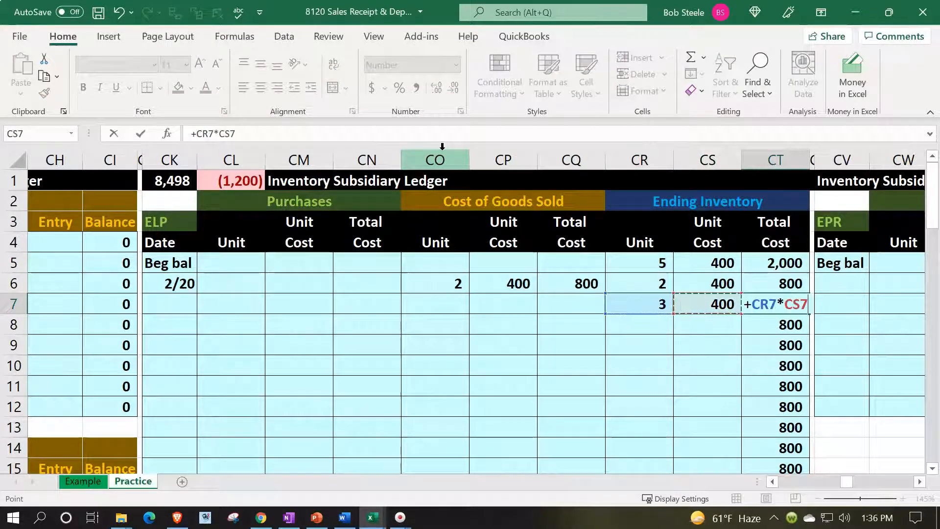
{"action": "key", "text": "Return"}
Step: Check the difference figure in CL1, then scroll down to the EPSP ledger
{"action": "key", "text": "alt+Tab"}
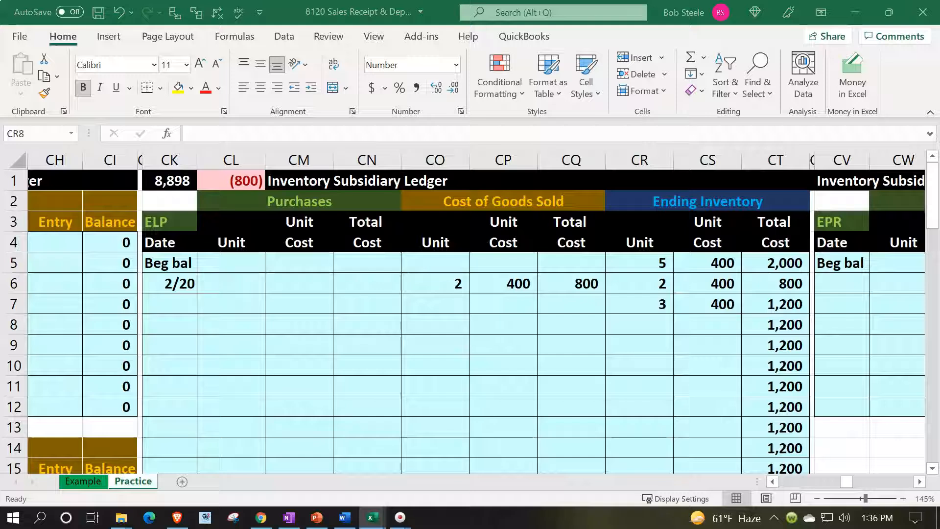
{"action": "key", "text": "alt+Tab"}
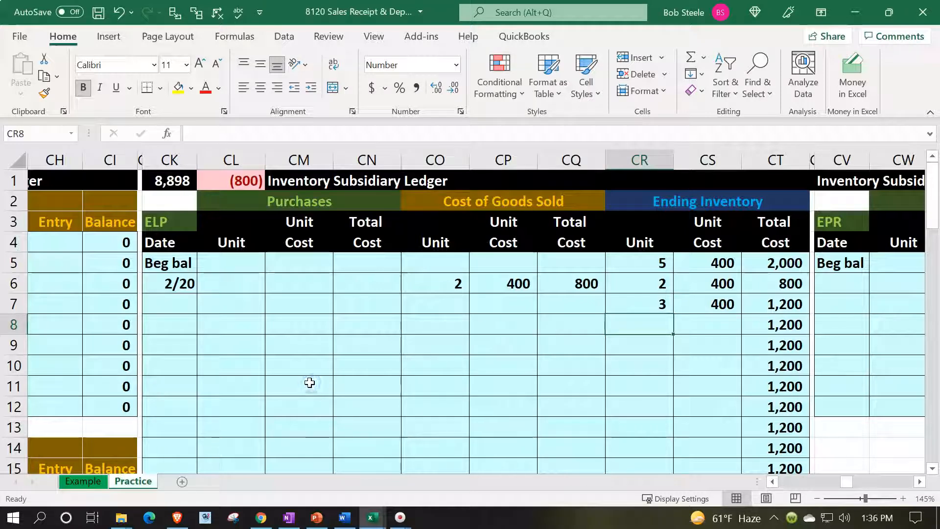
{"action": "left_click", "coordinate": [233, 180]}
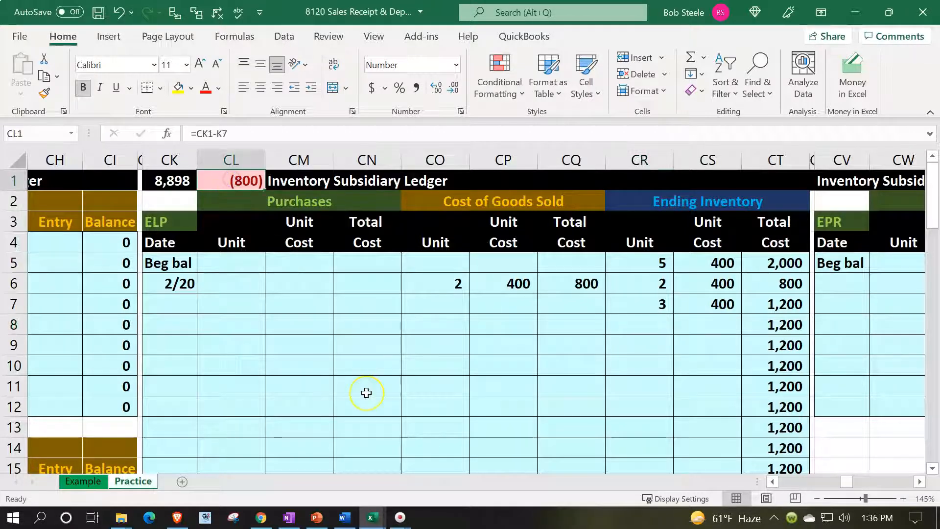
{"action": "scroll", "coordinate": [366, 392], "scroll_direction": "down", "scroll_amount": 6}
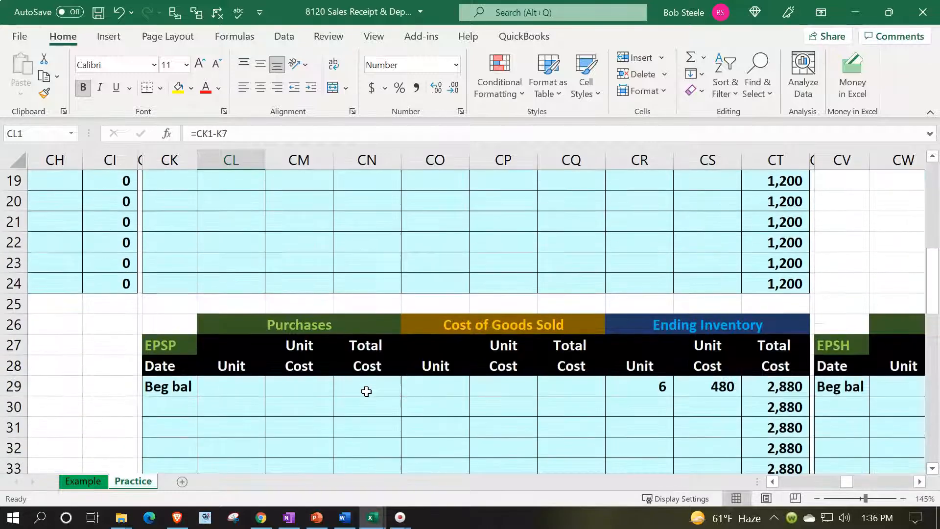
{"action": "scroll", "coordinate": [366, 391], "scroll_direction": "down", "scroll_amount": 2}
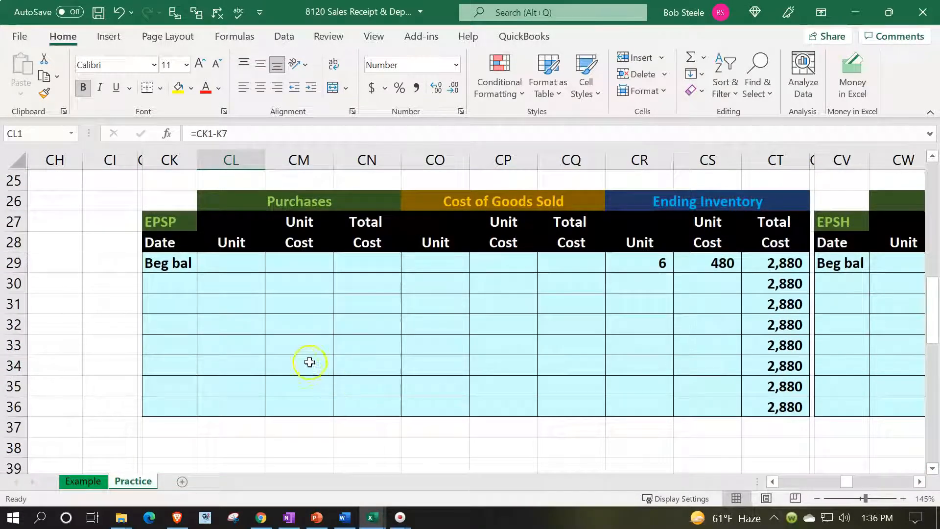
Step: Record a 2/20 EPSP sale of 2 units at the 480 unit cost, totalling 960 COGS
{"action": "left_click", "coordinate": [183, 283]}
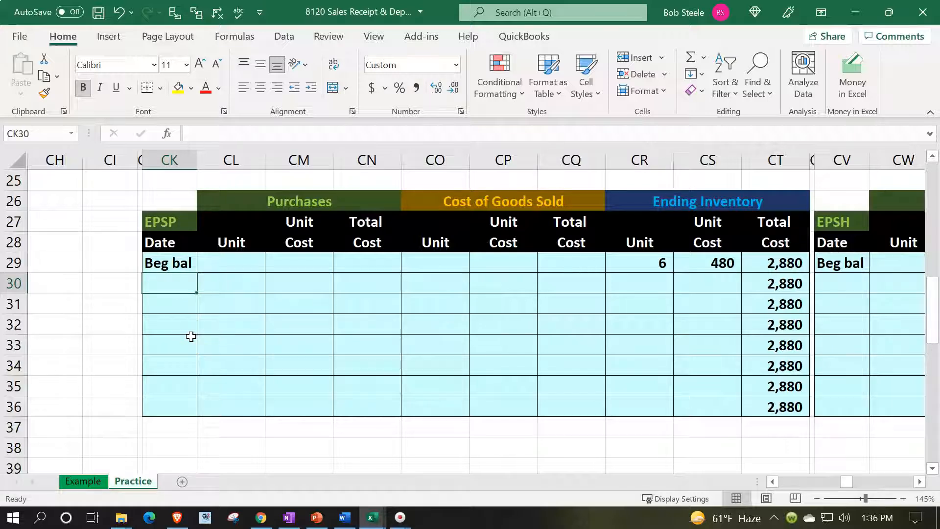
{"action": "type", "text": "2/20"}
{"action": "key", "text": "Tab"}
{"action": "key", "text": "Tab"}
{"action": "key", "text": "Tab"}
{"action": "key", "text": "Tab"}
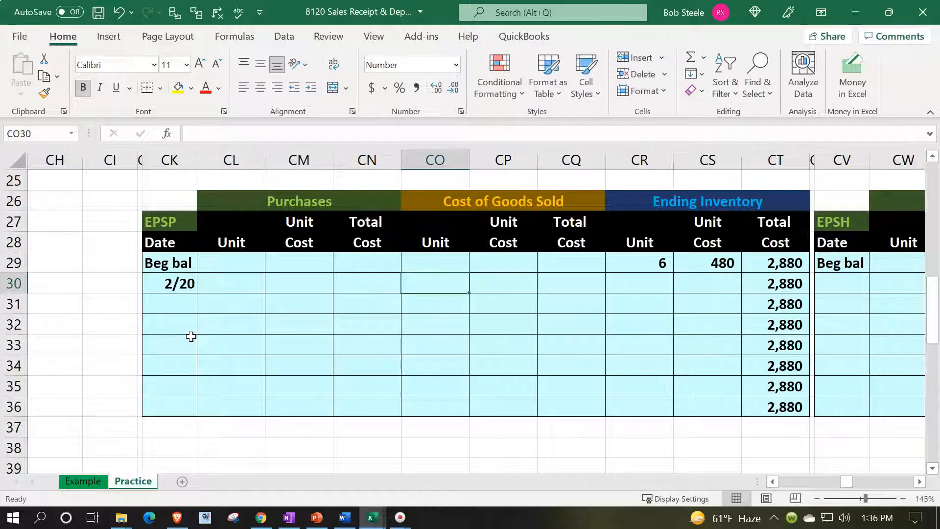
{"action": "type", "text": "2"}
{"action": "key", "text": "Tab"}
{"action": "type", "text": "="}
{"action": "key", "text": "Right"}
{"action": "key", "text": "Right"}
{"action": "key", "text": "Right"}
{"action": "key", "text": "Up"}
{"action": "key", "text": "Tab"}
{"action": "type", "text": "+"}
{"action": "key", "text": "Left"}
{"action": "key", "text": "Left"}
{"action": "type", "text": "*"}
{"action": "key", "text": "Left"}
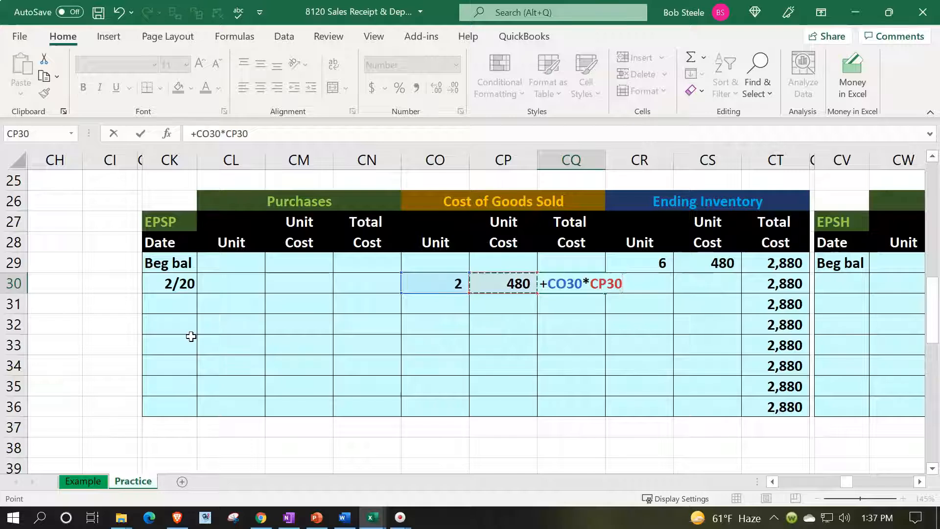
{"action": "key", "text": "Tab"}
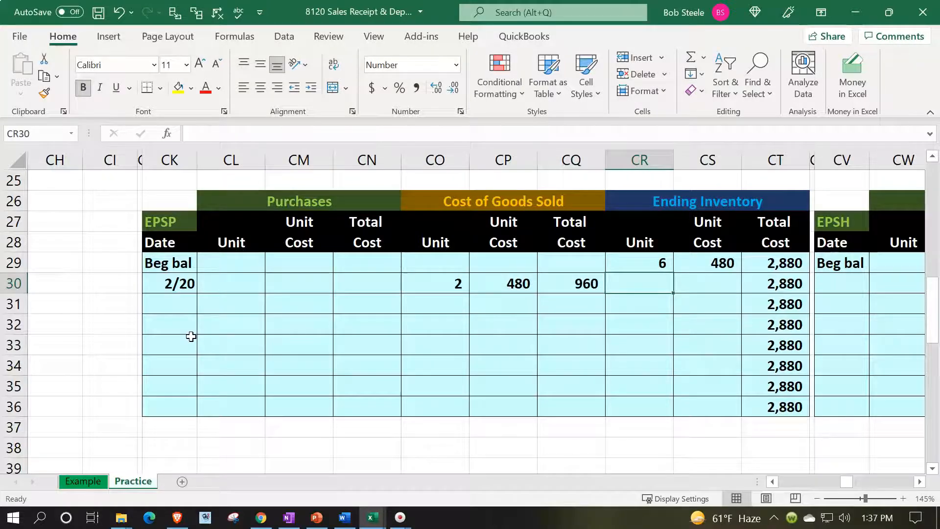
Step: Fill that row's ending columns with 2 units at 480, totalling 960
{"action": "type", "text": "+"}
{"action": "key", "text": "Left"}
{"action": "key", "text": "Left"}
{"action": "key", "text": "Left"}
{"action": "key", "text": "Tab"}
{"action": "type", "text": "+"}
{"action": "key", "text": "Left"}
{"action": "key", "text": "Left"}
{"action": "key", "text": "Left"}
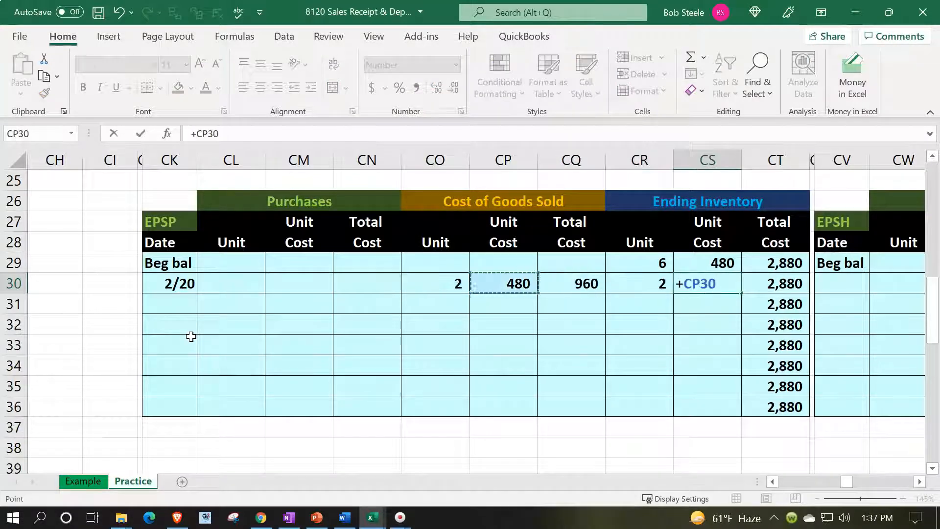
{"action": "key", "text": "Tab"}
{"action": "type", "text": "+"}
{"action": "key", "text": "Left"}
{"action": "key", "text": "Left"}
{"action": "type", "text": "*"}
{"action": "key", "text": "Left"}
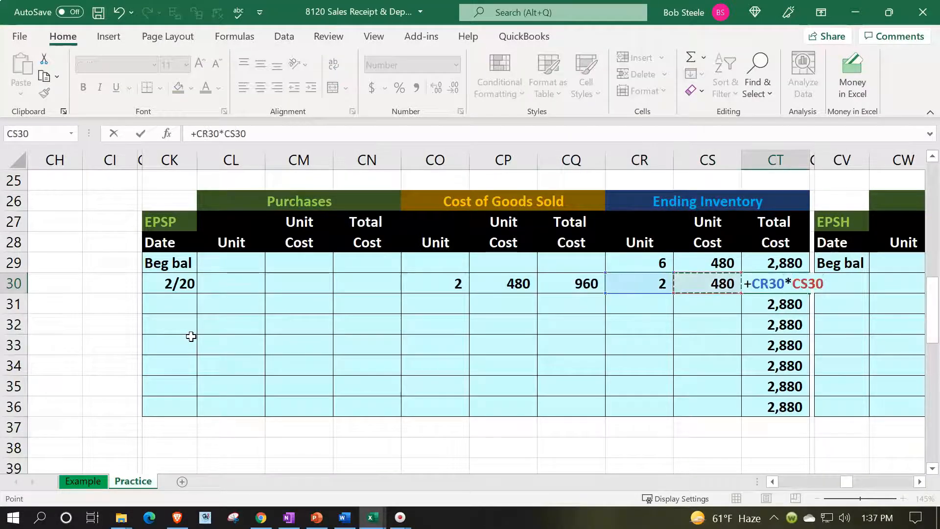
{"action": "key", "text": "Return"}
Step: Compute the remaining EPSP balance: 4 units at 480, totalling 1,920
{"action": "key", "text": "Right"}
{"action": "key", "text": "Right"}
{"action": "key", "text": "Right"}
{"action": "key", "text": "Right"}
{"action": "key", "text": "Right"}
{"action": "key", "text": "Right"}
{"action": "key", "text": "Right"}
{"action": "type", "text": "="}
{"action": "key", "text": "Up"}
{"action": "key", "text": "Up"}
{"action": "type", "text": "-"}
{"action": "key", "text": "Up"}
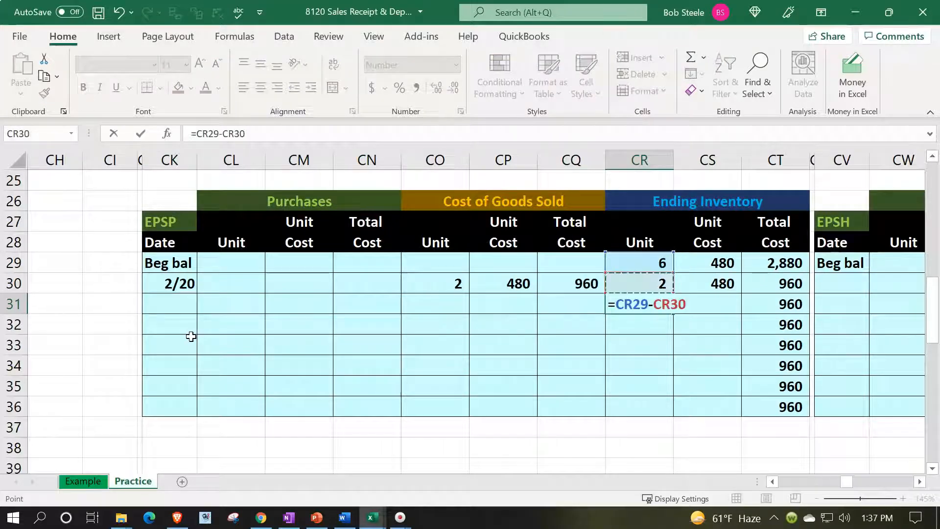
{"action": "key", "text": "Tab"}
{"action": "type", "text": "+"}
{"action": "key", "text": "Up"}
{"action": "key", "text": "Tab"}
{"action": "type", "text": "+"}
{"action": "key", "text": "Left"}
{"action": "key", "text": "Left"}
{"action": "type", "text": "*"}
{"action": "key", "text": "Left"}
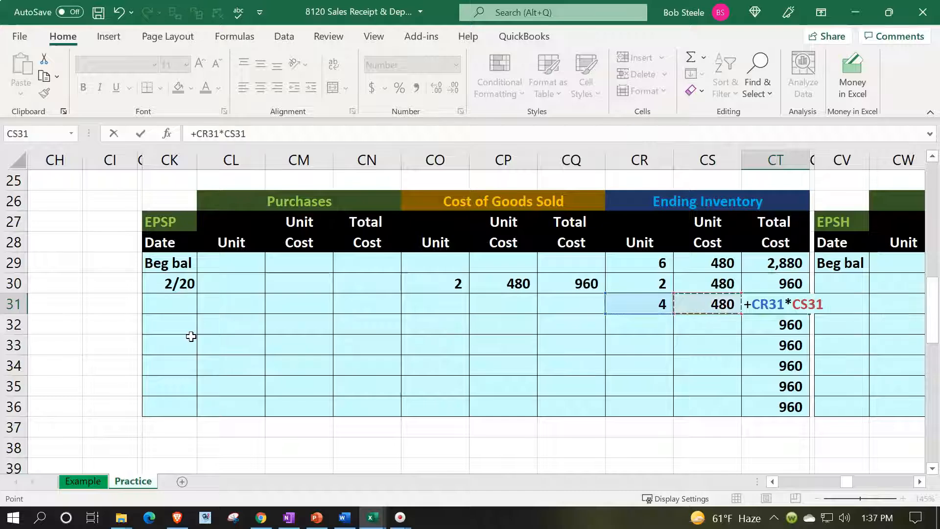
{"action": "key", "text": "Return"}
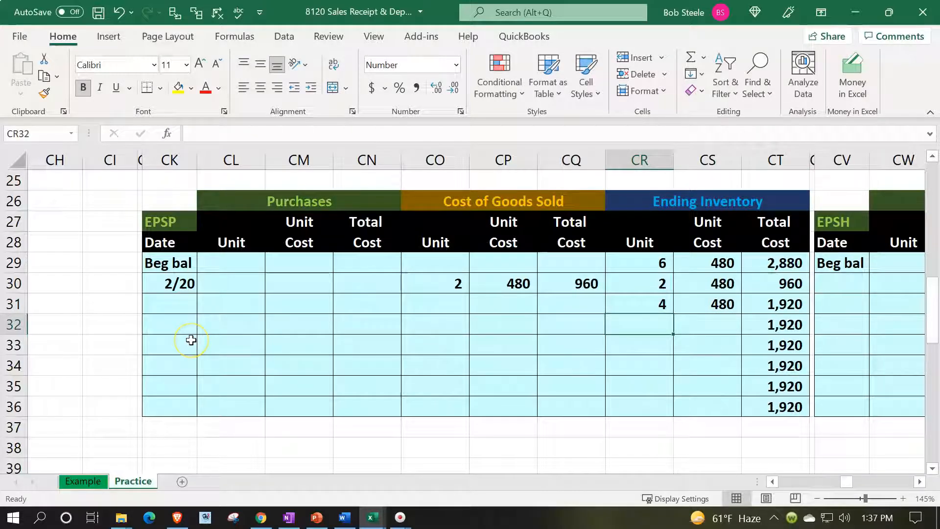
Step: Check the 960 and 800 COGS totals together, then head back toward the journal entries
{"action": "left_click", "coordinate": [567, 286]}
{"action": "scroll", "coordinate": [555, 374], "scroll_direction": "up", "scroll_amount": 1}
{"action": "scroll", "coordinate": [555, 374], "scroll_direction": "up", "scroll_amount": 6}
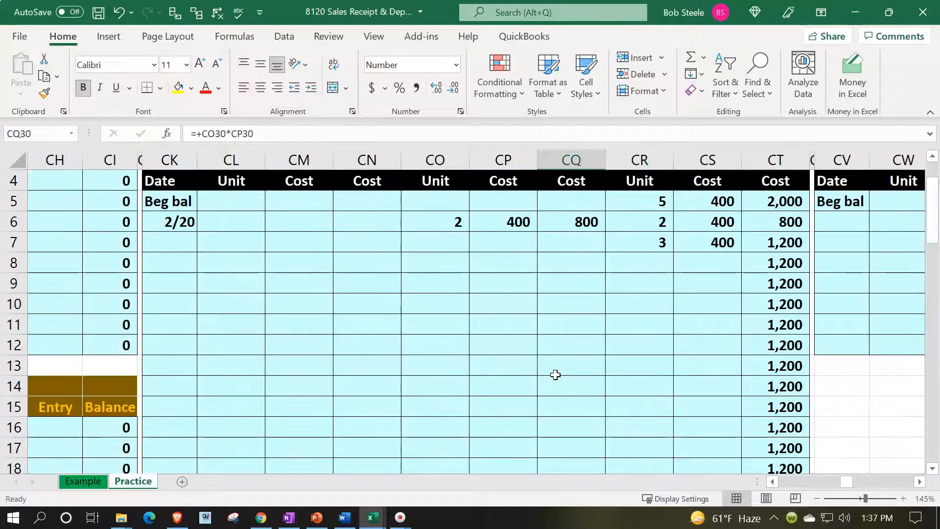
{"action": "left_click", "coordinate": [574, 224], "text": "ctrl"}
{"action": "scroll", "coordinate": [474, 336], "scroll_direction": "up", "scroll_amount": 1}
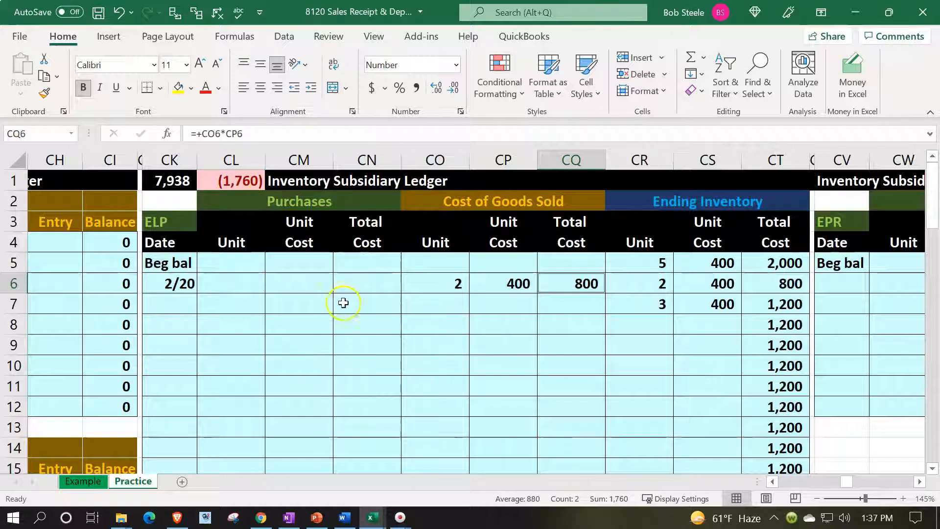
{"action": "left_click", "coordinate": [359, 332]}
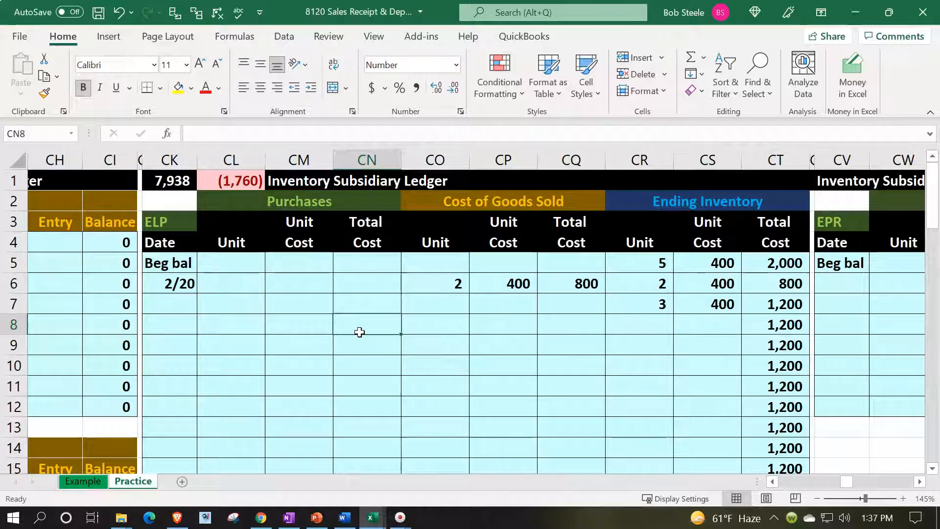
{"action": "key", "text": "Left"}
{"action": "key", "text": "Left"}
{"action": "key", "text": "Left"}
{"action": "key", "text": "Left"}
{"action": "key", "text": "Left"}
{"action": "key", "text": "Left"}
{"action": "key", "text": "Left"}
{"action": "key", "text": "Left"}
{"action": "key", "text": "Left"}
{"action": "key", "text": "Left"}
{"action": "key", "text": "Left"}
{"action": "key", "text": "Left"}
{"action": "key", "text": "Left"}
{"action": "key", "text": "Left"}
{"action": "key", "text": "Left"}
{"action": "key", "text": "Left"}
{"action": "key", "text": "Left"}
{"action": "key", "text": "Left"}
{"action": "key", "text": "Left"}
{"action": "key", "text": "Left"}
{"action": "key", "text": "Left"}
{"action": "key", "text": "Left"}
{"action": "key", "text": "Left"}
{"action": "key", "text": "Left"}
{"action": "key", "text": "Left"}
{"action": "key", "text": "Left"}
{"action": "key", "text": "Left"}
{"action": "key", "text": "Left"}
{"action": "key", "text": "Left"}
{"action": "key", "text": "Left"}
{"action": "key", "text": "Left"}
{"action": "key", "text": "Left"}
{"action": "key", "text": "Left"}
{"action": "key", "text": "Left"}
{"action": "key", "text": "Left"}
{"action": "key", "text": "Left"}
{"action": "key", "text": "Left"}
{"action": "key", "text": "Left"}
{"action": "key", "text": "Left"}
{"action": "key", "text": "Left"}
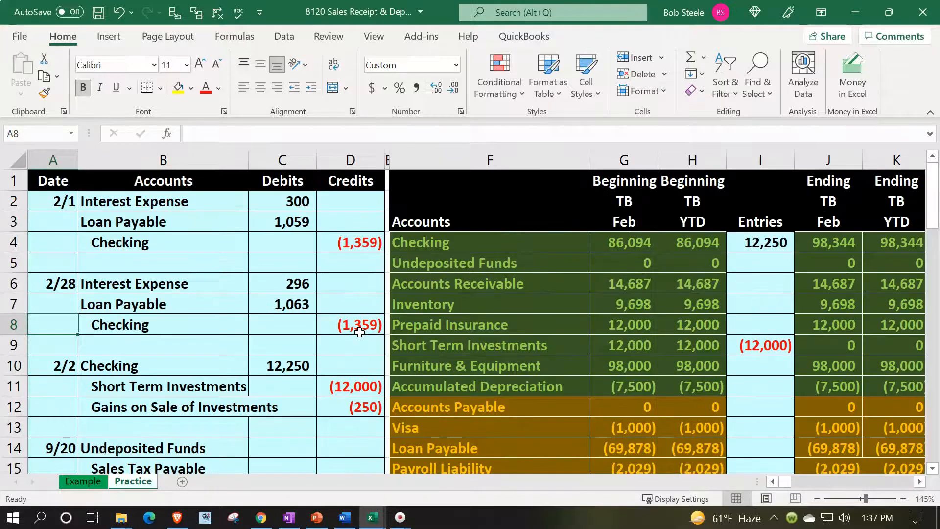
Step: Debit Cost of Goods Sold 1,760 by summing the two ledgers' COGS totals, 800 + 960
{"action": "key", "text": "Right"}
{"action": "key", "text": "Down"}
{"action": "key", "text": "Down"}
{"action": "key", "text": "Down"}
{"action": "key", "text": "Down"}
{"action": "key", "text": "Down"}
{"action": "key", "text": "Down"}
{"action": "key", "text": "Down"}
{"action": "key", "text": "Down"}
{"action": "key", "text": "Down"}
{"action": "key", "text": "Down"}
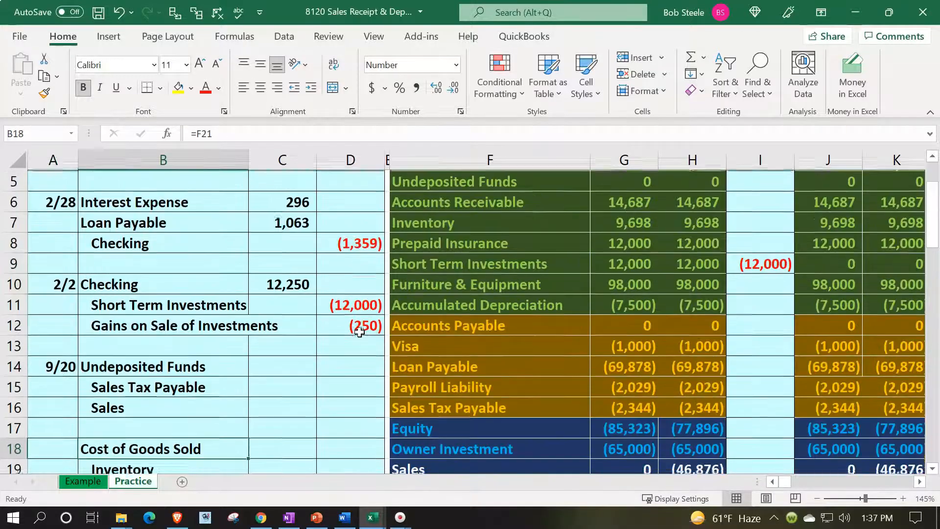
{"action": "key", "text": "Down"}
{"action": "key", "text": "Down"}
{"action": "key", "text": "Down"}
{"action": "key", "text": "Down"}
{"action": "key", "text": "Right"}
{"action": "key", "text": "Up"}
{"action": "key", "text": "Up"}
{"action": "key", "text": "Up"}
{"action": "key", "text": "Up"}
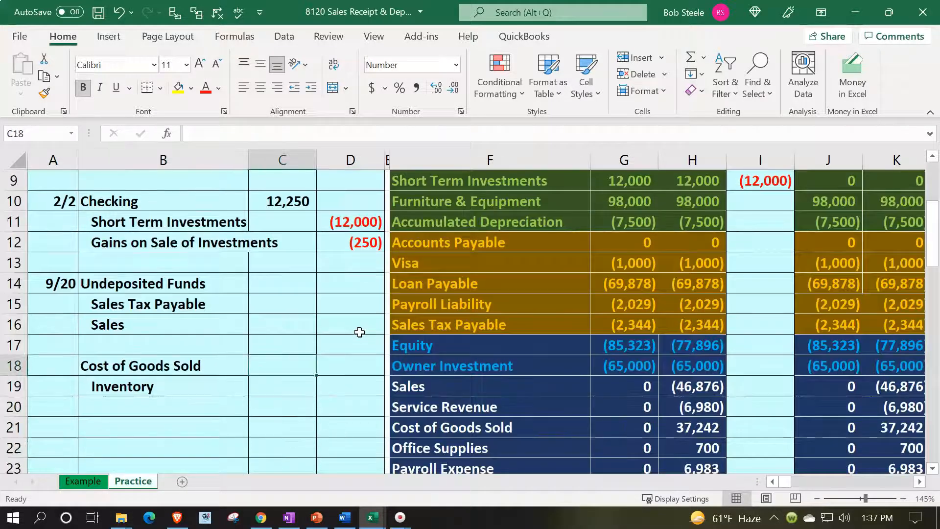
{"action": "type", "text": "="}
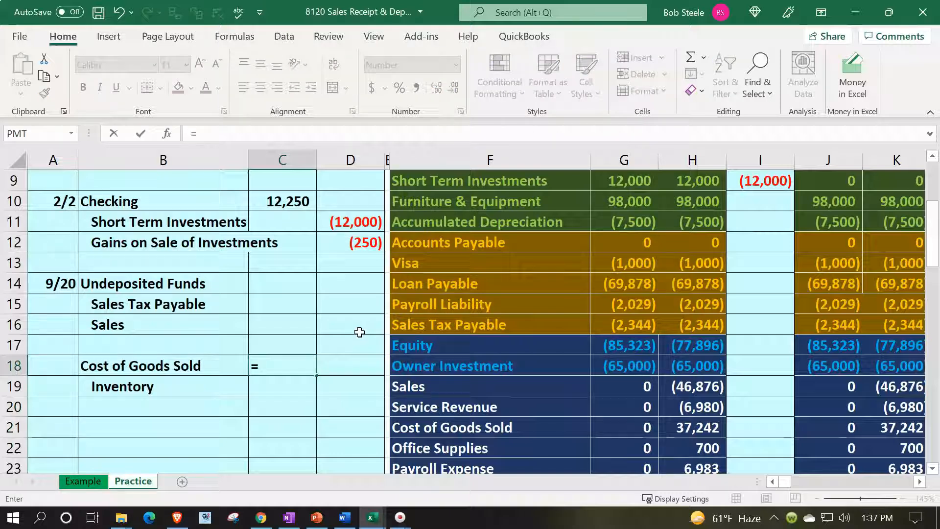
{"action": "key", "text": "Right"}
{"action": "key", "text": "Right"}
{"action": "key", "text": "Right"}
{"action": "key", "text": "Right"}
{"action": "key", "text": "Right"}
{"action": "key", "text": "Right"}
{"action": "key", "text": "Right"}
{"action": "key", "text": "Right"}
{"action": "key", "text": "Right"}
{"action": "key", "text": "Right"}
{"action": "key", "text": "Right"}
{"action": "key", "text": "Right"}
{"action": "key", "text": "Right"}
{"action": "key", "text": "Right"}
{"action": "key", "text": "Right"}
{"action": "key", "text": "Right"}
{"action": "key", "text": "Right"}
{"action": "key", "text": "Right"}
{"action": "key", "text": "Right"}
{"action": "key", "text": "Right"}
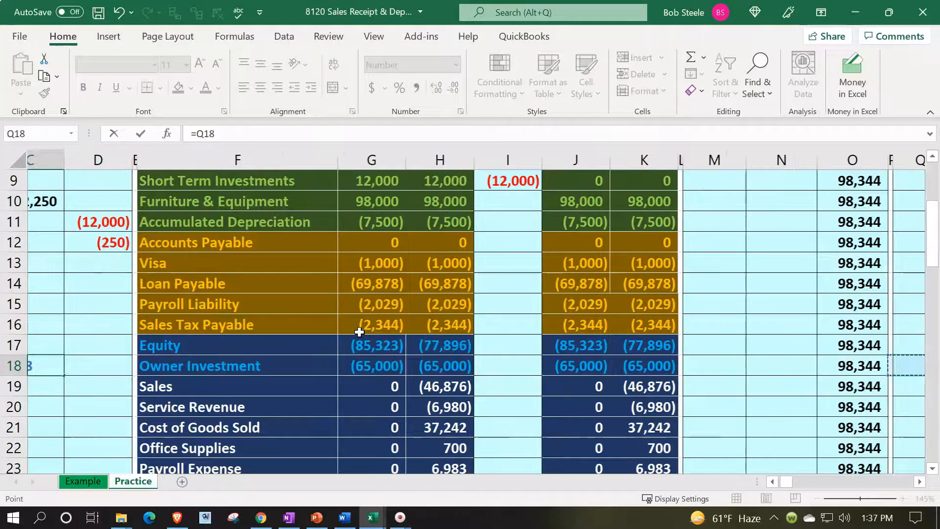
{"action": "key", "text": "Right"}
{"action": "key", "text": "Right"}
{"action": "key", "text": "Right"}
{"action": "key", "text": "Right"}
{"action": "key", "text": "Right"}
{"action": "key", "text": "Right"}
{"action": "key", "text": "Right"}
{"action": "key", "text": "Right"}
{"action": "key", "text": "Right"}
{"action": "key", "text": "Right"}
{"action": "key", "text": "Right"}
{"action": "key", "text": "Right"}
{"action": "key", "text": "Right"}
{"action": "key", "text": "Right"}
{"action": "key", "text": "Right"}
{"action": "key", "text": "Right"}
{"action": "key", "text": "Right"}
{"action": "key", "text": "Right"}
{"action": "key", "text": "Right"}
{"action": "key", "text": "Right"}
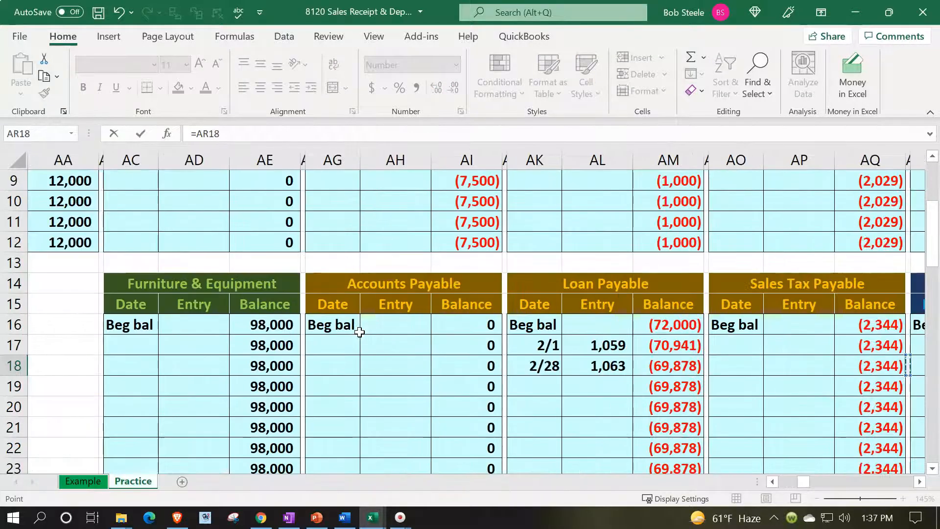
{"action": "key", "text": "Right"}
{"action": "key", "text": "Right"}
{"action": "key", "text": "Right"}
{"action": "key", "text": "Right"}
{"action": "key", "text": "Right"}
{"action": "key", "text": "Right"}
{"action": "key", "text": "Right"}
{"action": "key", "text": "Right"}
{"action": "key", "text": "Right"}
{"action": "key", "text": "Right"}
{"action": "key", "text": "Right"}
{"action": "key", "text": "Right"}
{"action": "key", "text": "Right"}
{"action": "key", "text": "Right"}
{"action": "key", "text": "Right"}
{"action": "key", "text": "Right"}
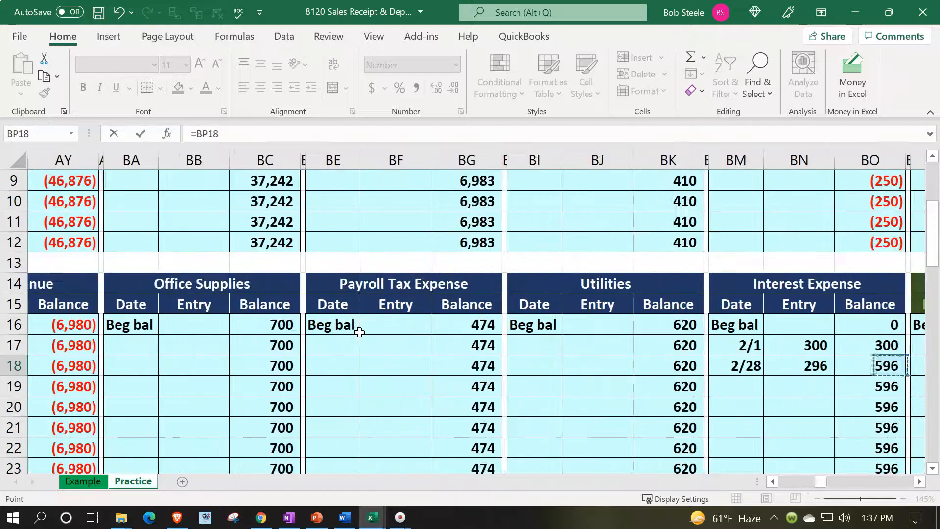
{"action": "key", "text": "Right"}
{"action": "key", "text": "Right"}
{"action": "key", "text": "Right"}
{"action": "key", "text": "Right"}
{"action": "key", "text": "Right"}
{"action": "key", "text": "Right"}
{"action": "key", "text": "Right"}
{"action": "key", "text": "Right"}
{"action": "key", "text": "Right"}
{"action": "key", "text": "Right"}
{"action": "key", "text": "Right"}
{"action": "key", "text": "Right"}
{"action": "key", "text": "Right"}
{"action": "key", "text": "Right"}
{"action": "key", "text": "Right"}
{"action": "key", "text": "Right"}
{"action": "key", "text": "Right"}
{"action": "key", "text": "Right"}
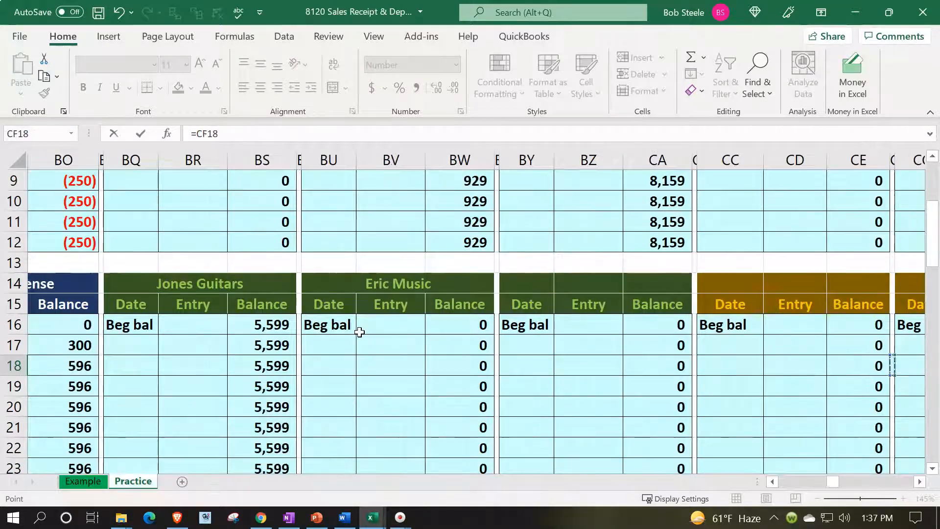
{"action": "key", "text": "Right"}
{"action": "key", "text": "Right"}
{"action": "key", "text": "Right"}
{"action": "key", "text": "Right"}
{"action": "key", "text": "Right"}
{"action": "key", "text": "Right"}
{"action": "key", "text": "Right"}
{"action": "key", "text": "Right"}
{"action": "key", "text": "Right"}
{"action": "key", "text": "Right"}
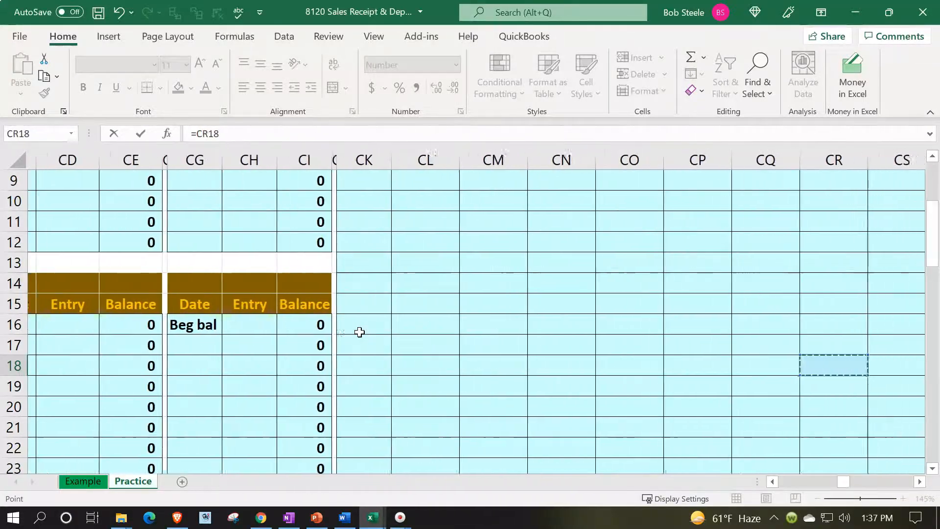
{"action": "scroll", "coordinate": [359, 331], "scroll_direction": "up", "scroll_amount": 3}
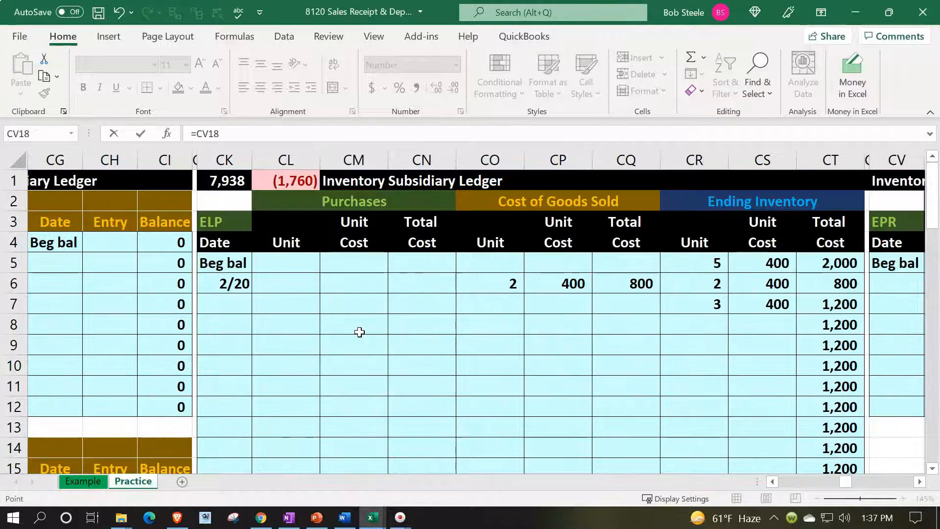
{"action": "left_click", "coordinate": [625, 280]}
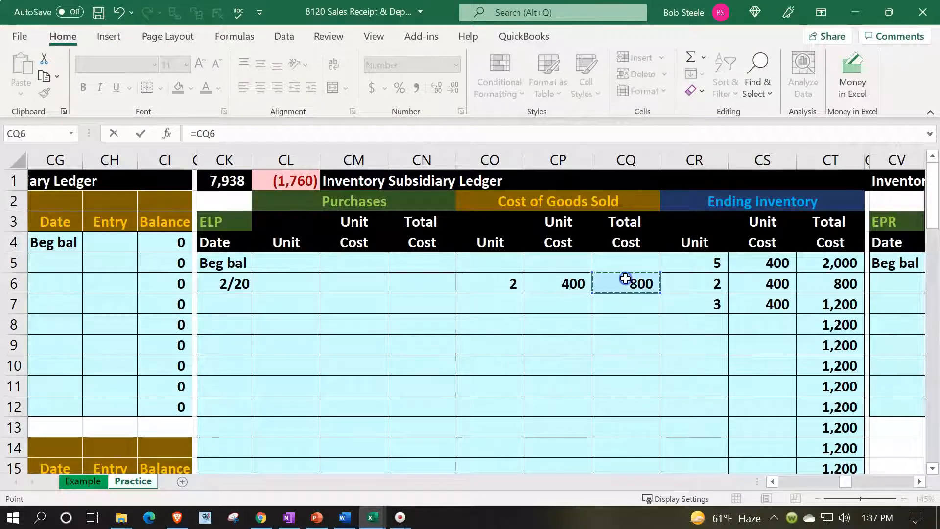
{"action": "type", "text": "+"}
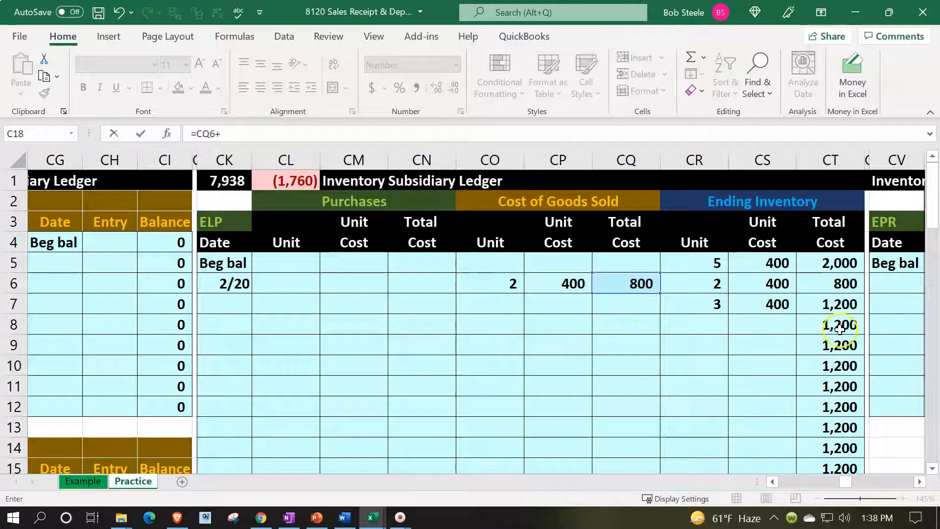
{"action": "scroll", "coordinate": [745, 332], "scroll_direction": "down", "scroll_amount": 4}
{"action": "scroll", "coordinate": [745, 332], "scroll_direction": "down", "scroll_amount": 3}
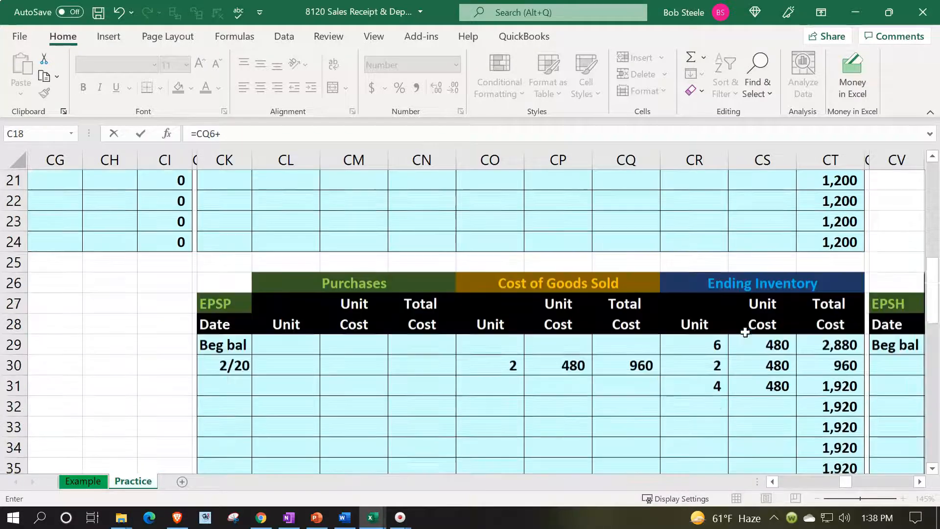
{"action": "left_click", "coordinate": [626, 346]}
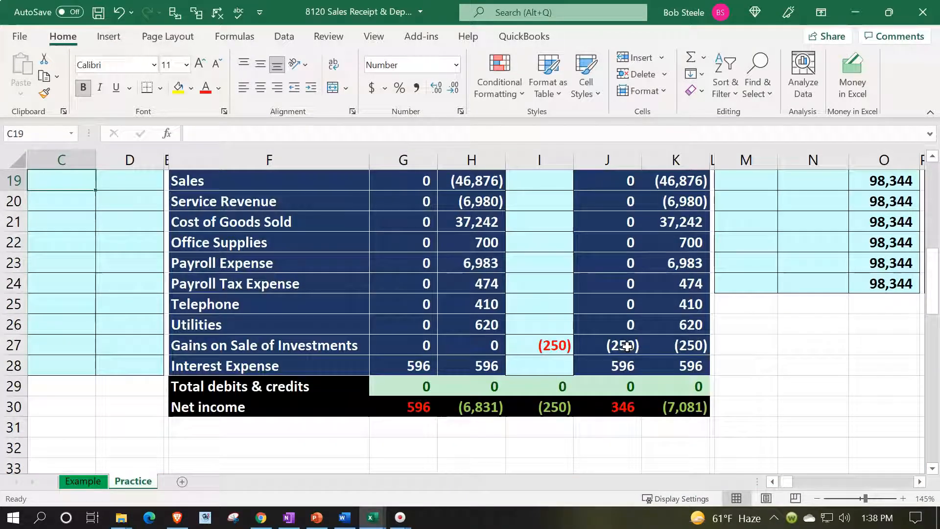
{"action": "scroll", "coordinate": [386, 289], "scroll_direction": "up", "scroll_amount": 2}
{"action": "left_click", "coordinate": [387, 288]}
{"action": "key", "text": "Left"}
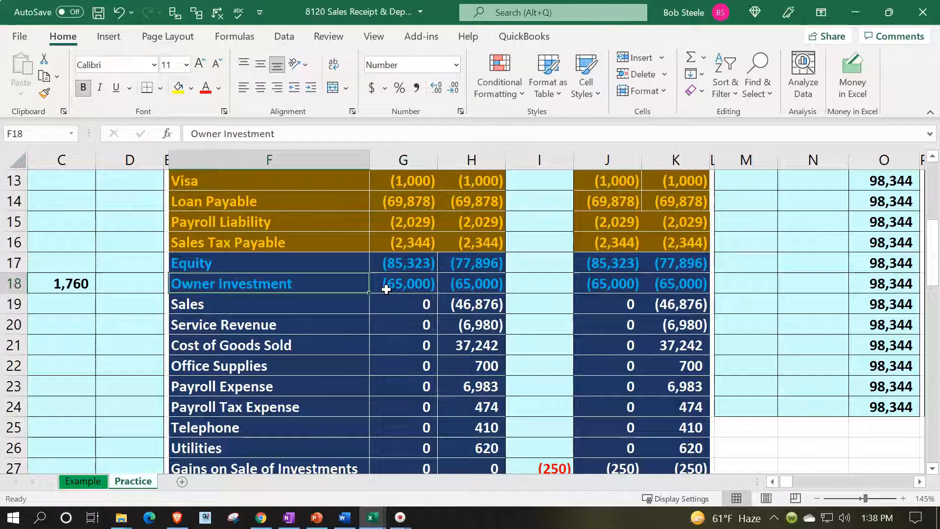
{"action": "key", "text": "Home"}
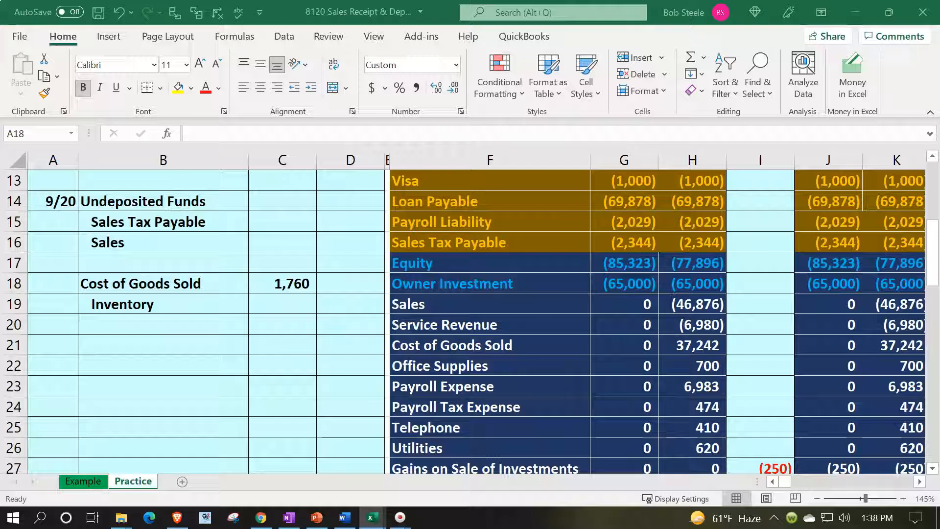
Step: Credit Inventory (1,760) as the negative of the Cost of Goods Sold debit
{"action": "left_click", "coordinate": [353, 296]}
{"action": "type", "text": "-"}
{"action": "key", "text": "Left"}
{"action": "key", "text": "Up"}
{"action": "key", "text": "Return"}
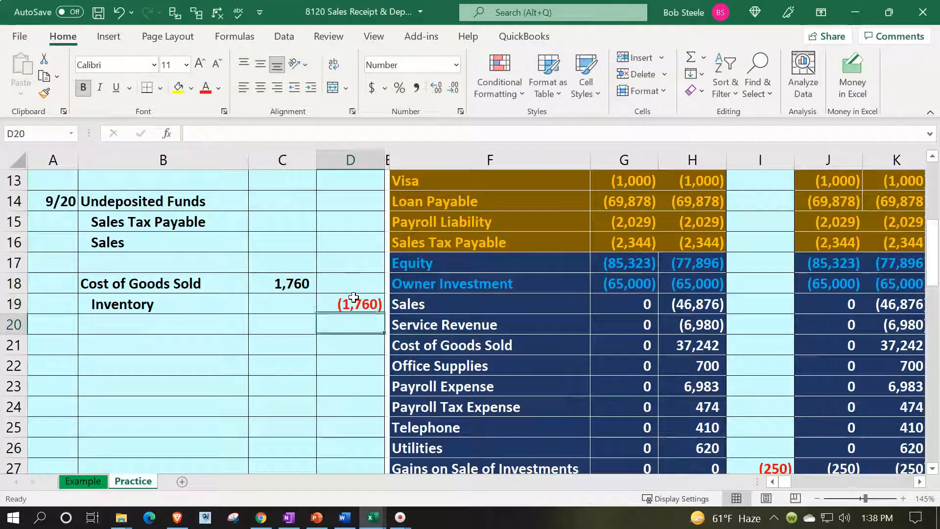
{"action": "key", "text": "Up"}
{"action": "key", "text": "Up"}
{"action": "key", "text": "Up"}
{"action": "key", "text": "Up"}
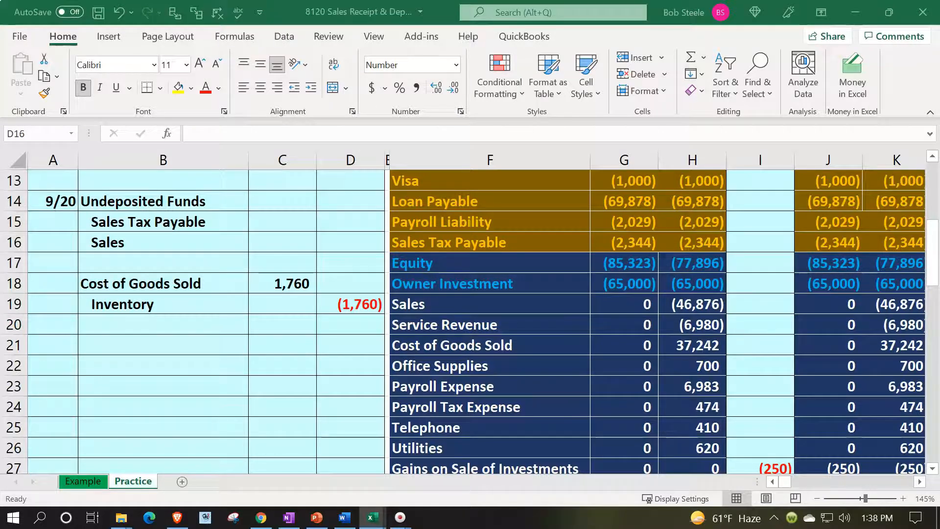
Step: Credit Sales (2,200) with =-(600*2+500*2)
{"action": "left_click", "coordinate": [340, 243]}
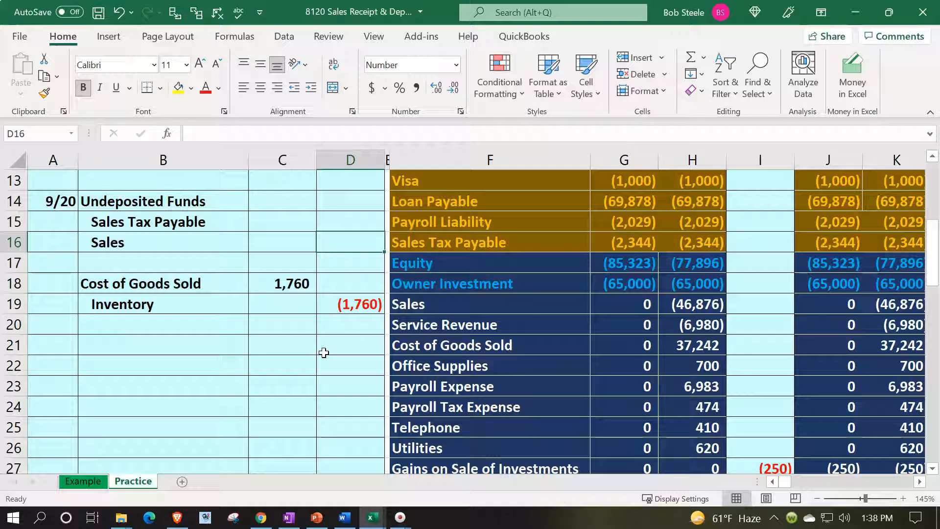
{"action": "type", "text": "=-("}
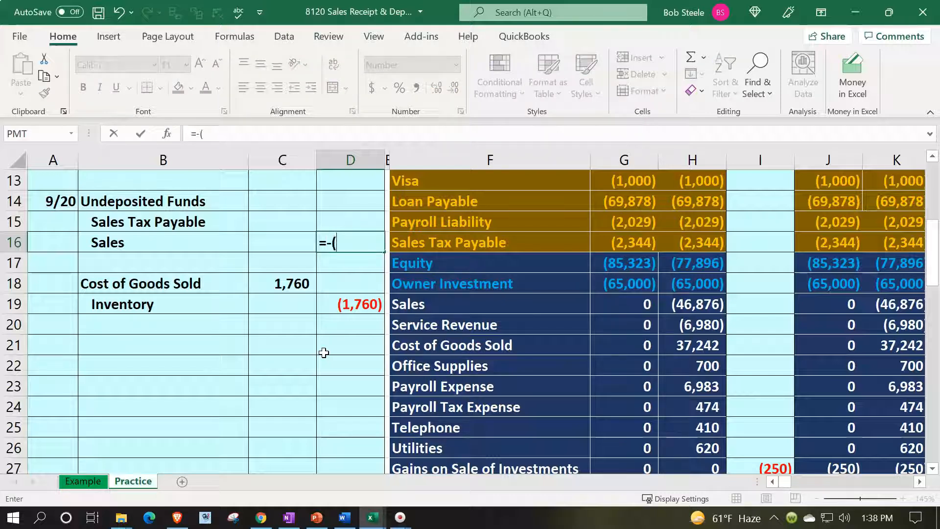
{"action": "type", "text": "600"}
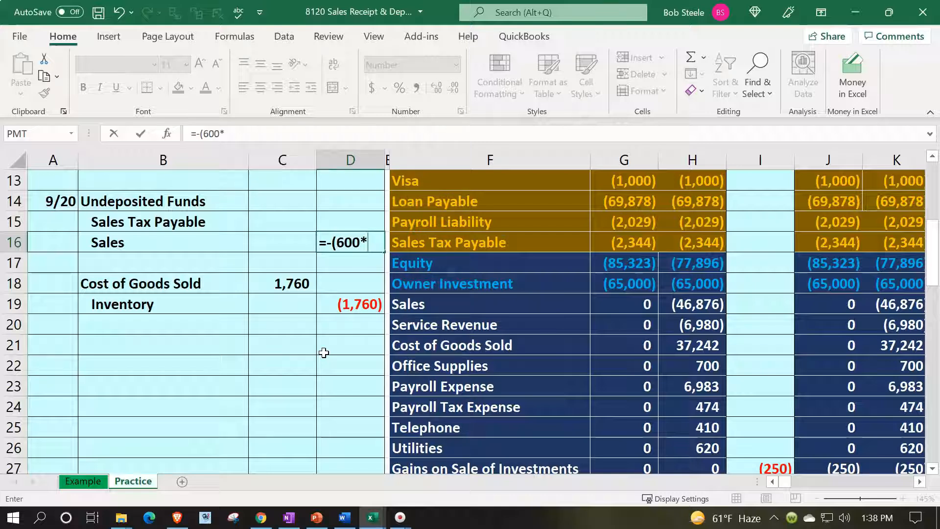
{"action": "type", "text": "*2+500*2"}
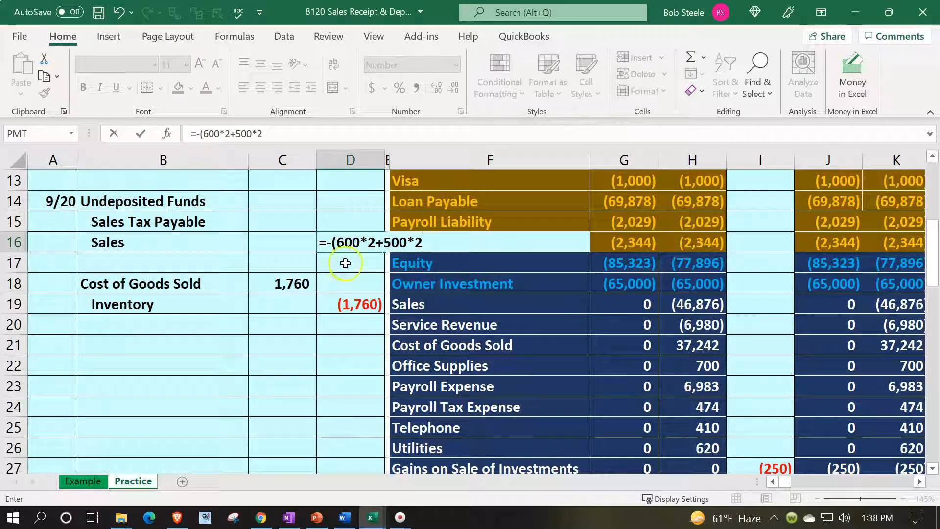
{"action": "type", "text": ")"}
{"action": "key", "text": "Return"}
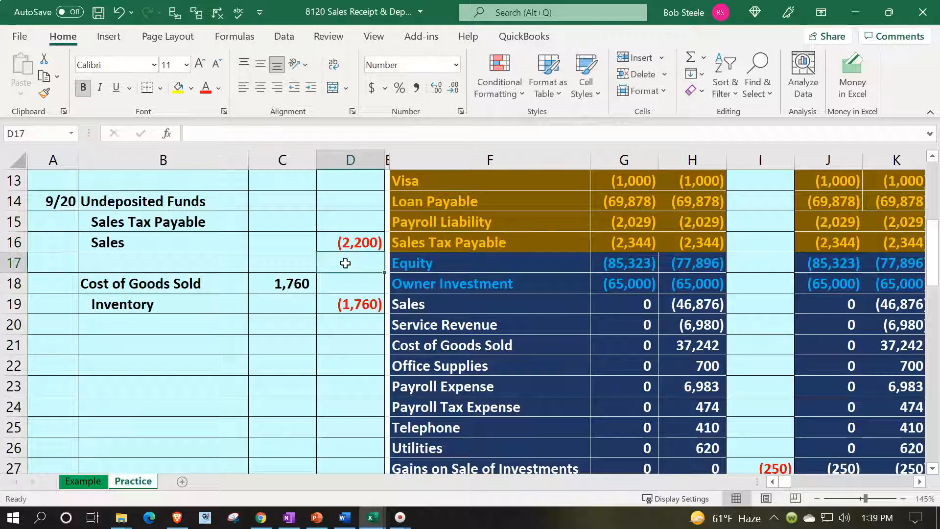
Step: Set Sales Tax Payable to 5% of the Sales amount, giving (110)
{"action": "key", "text": "Up"}
{"action": "key", "text": "Up"}
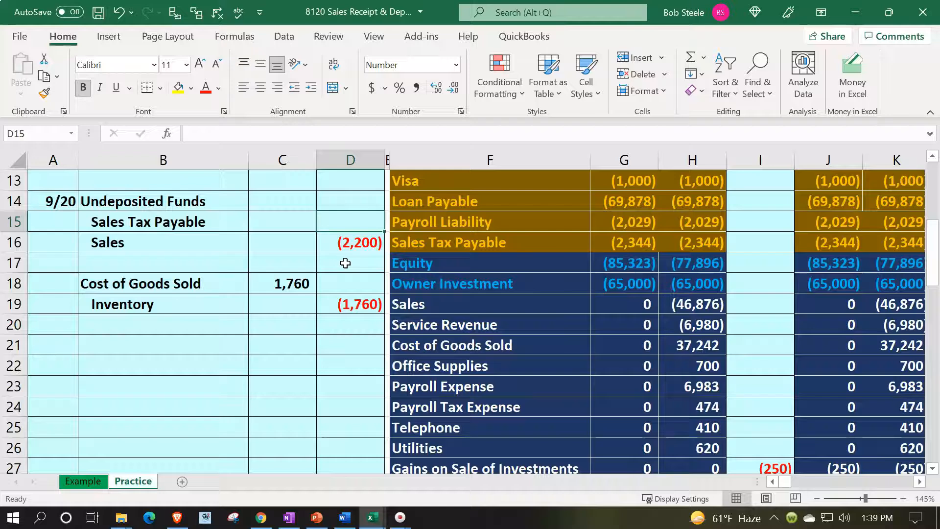
{"action": "type", "text": "="}
{"action": "key", "text": "Down"}
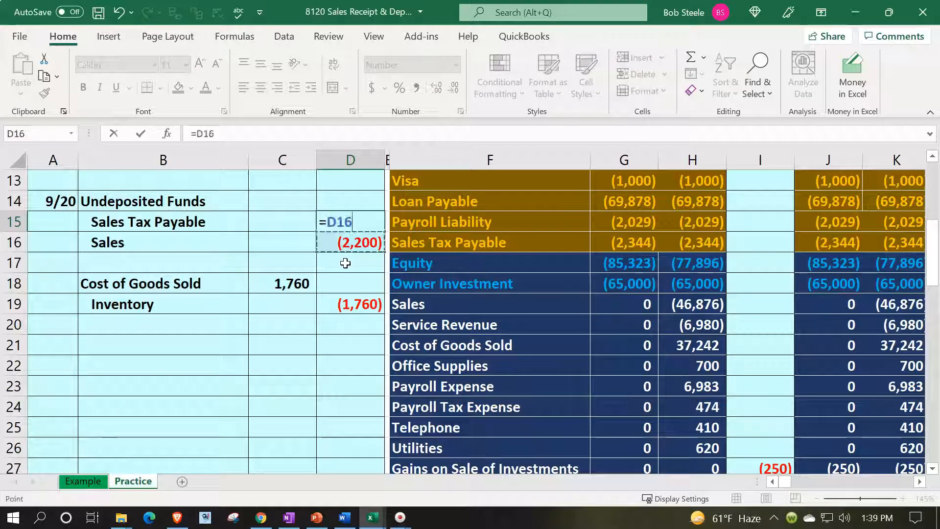
{"action": "type", "text": "*.05"}
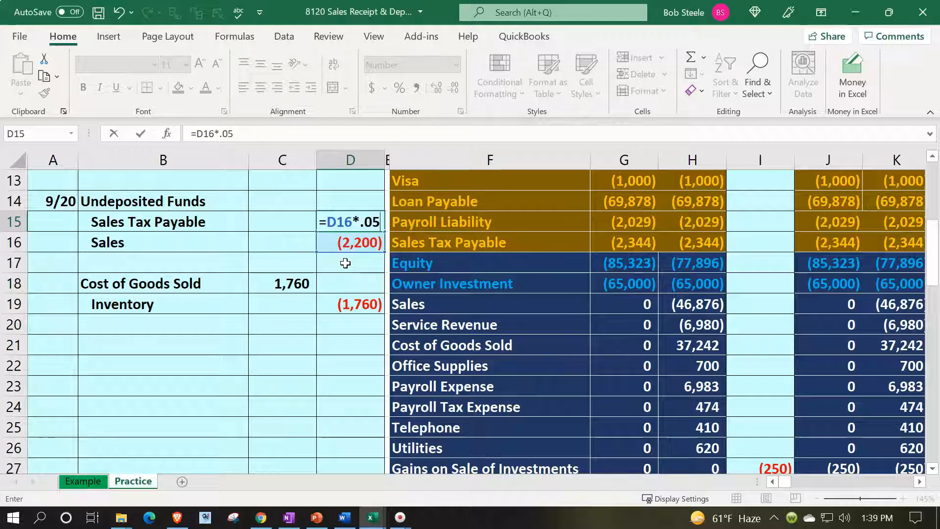
{"action": "key", "text": "Return"}
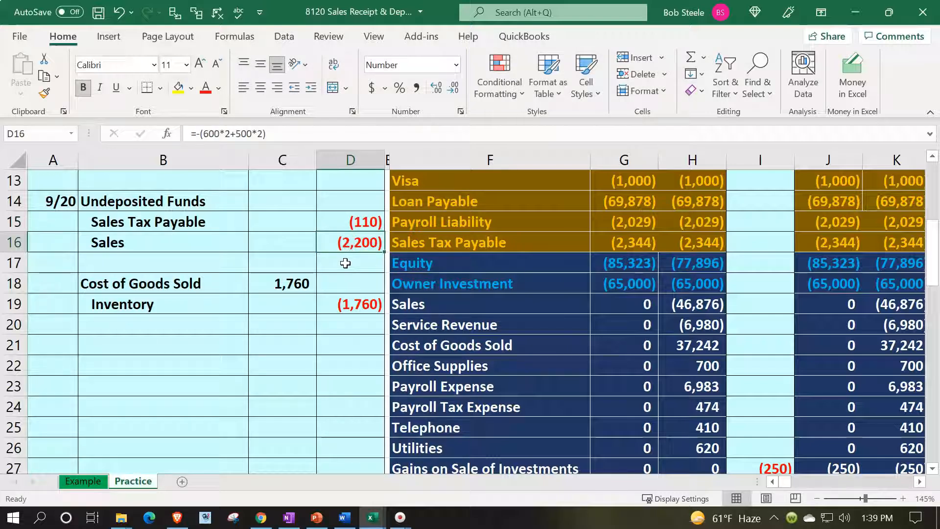
{"action": "key", "text": "Up"}
{"action": "key", "text": "Up"}
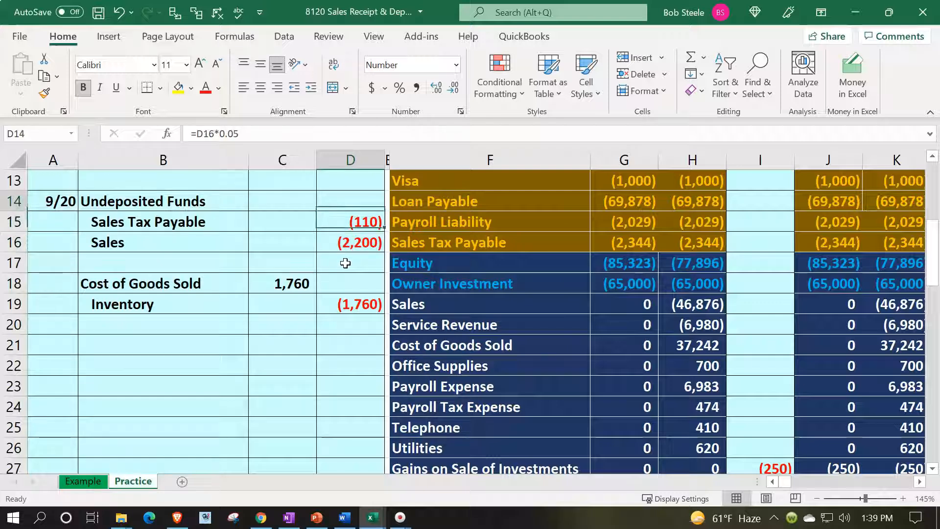
{"action": "key", "text": "Left"}
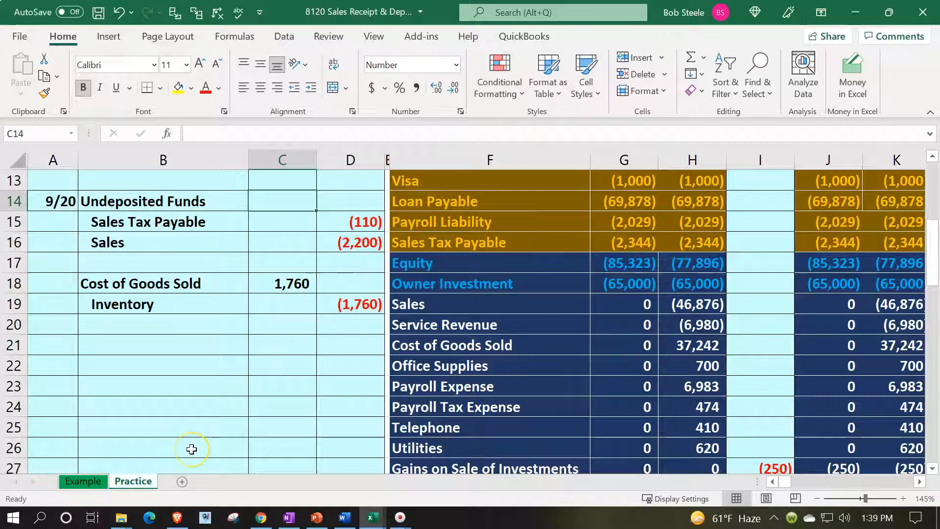
Step: Debit Undeposited Funds 2,310 in C14 using =-SUM(C15:D16), then select that line
{"action": "type", "text": "-sum("}
{"action": "key", "text": "Down"}
{"action": "key", "text": "shift+Right"}
{"action": "key", "text": "shift+Down"}
{"action": "key", "text": "Return"}
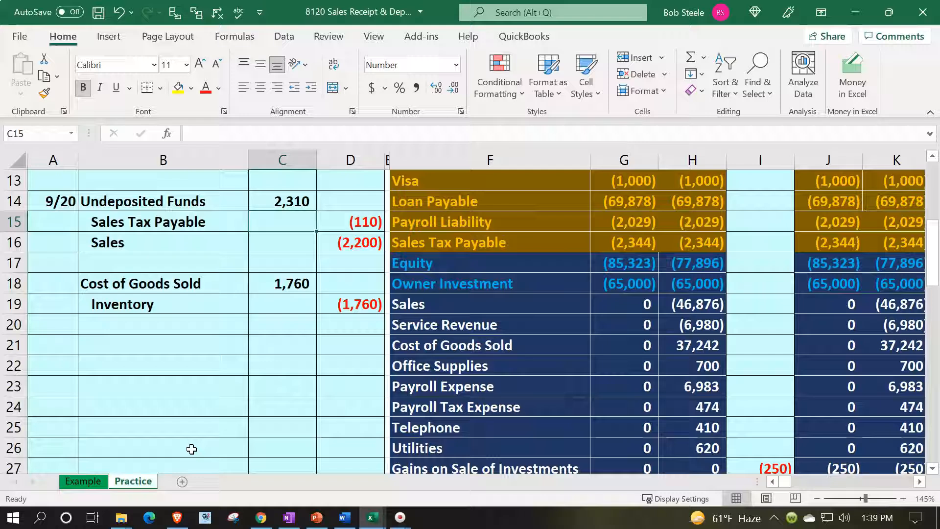
{"action": "scroll", "coordinate": [191, 448], "scroll_direction": "up", "scroll_amount": 2}
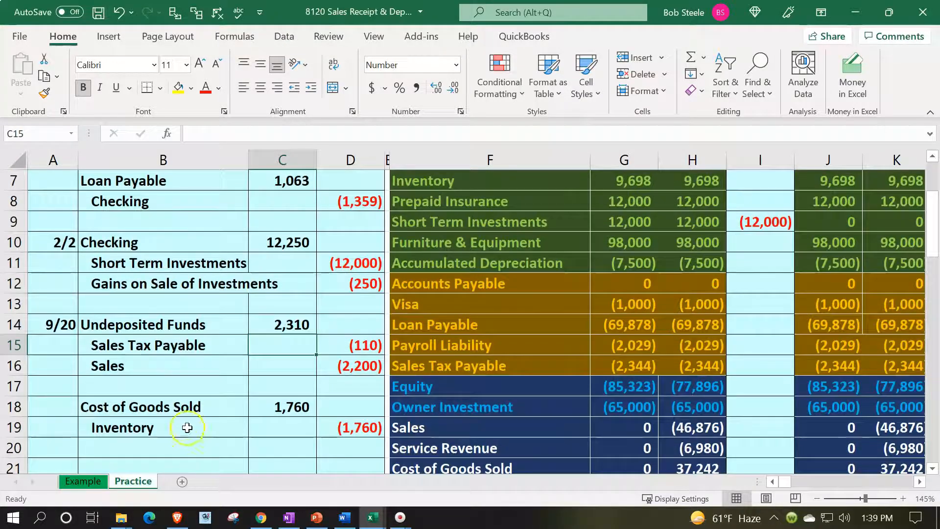
{"action": "left_click", "coordinate": [174, 327]}
{"action": "left_click_drag", "start_coordinate": [241, 329], "coordinate": [260, 330]}
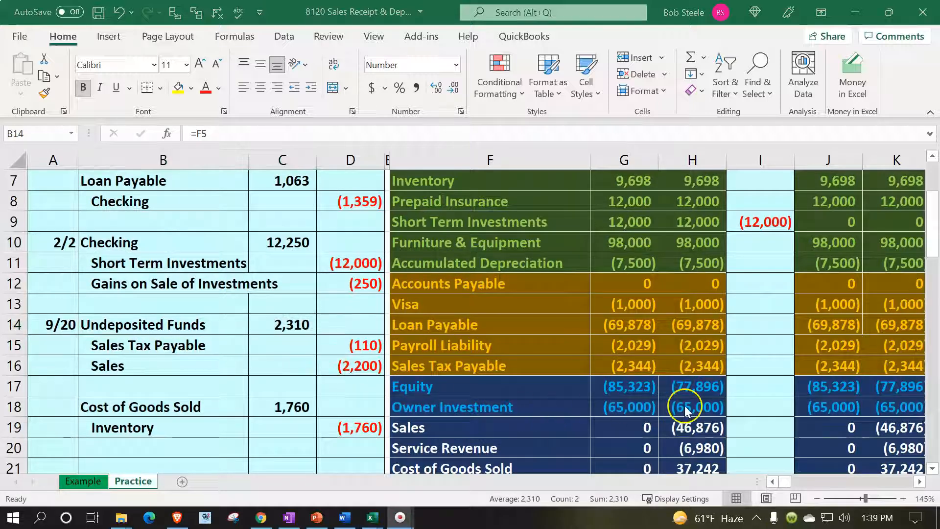
{"action": "scroll", "coordinate": [727, 372], "scroll_direction": "up", "scroll_amount": 2}
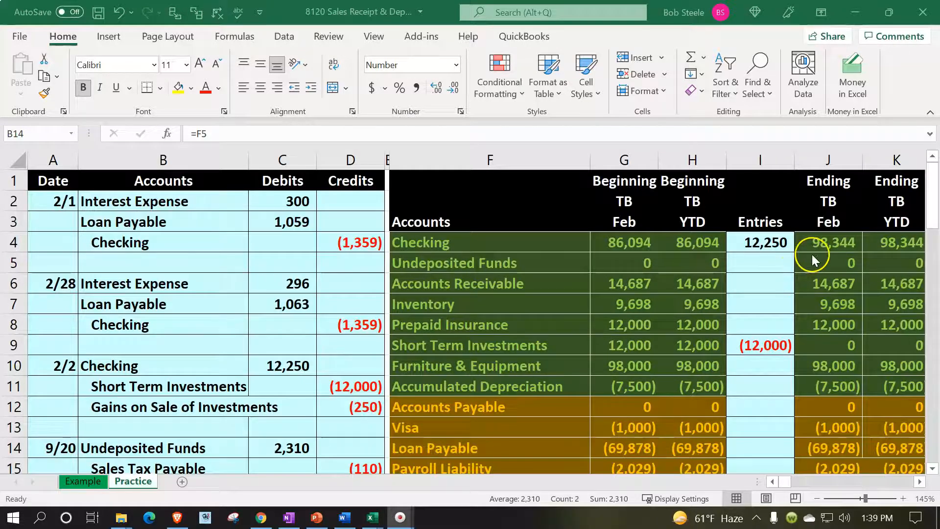
Step: Paste the ending trial balance figures as values into the beginning TB columns (Checking 98,344)
{"action": "left_click", "coordinate": [829, 256]}
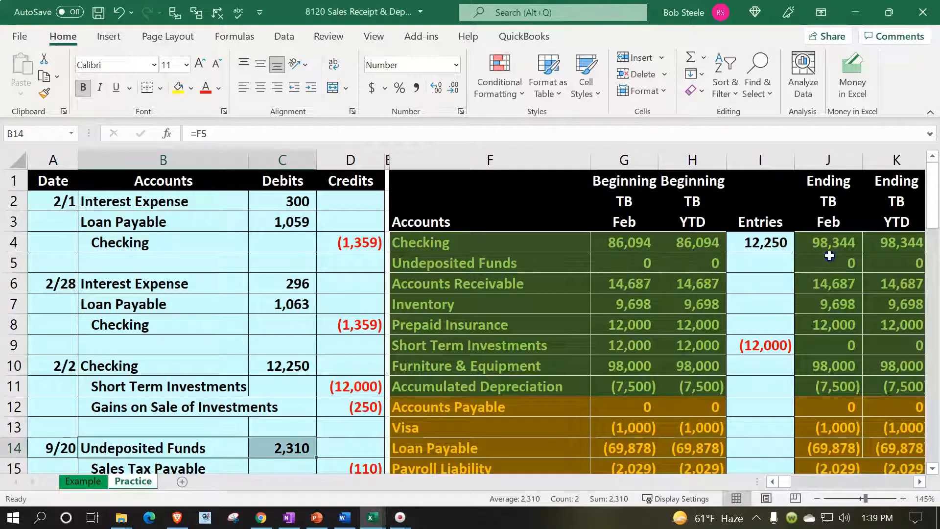
{"action": "left_click_drag", "start_coordinate": [830, 243], "coordinate": [890, 423]}
{"action": "key", "text": "ctrl+c"}
{"action": "scroll", "coordinate": [774, 388], "scroll_direction": "up", "scroll_amount": 5}
{"action": "left_click", "coordinate": [638, 243]}
{"action": "right_click", "coordinate": [638, 242]}
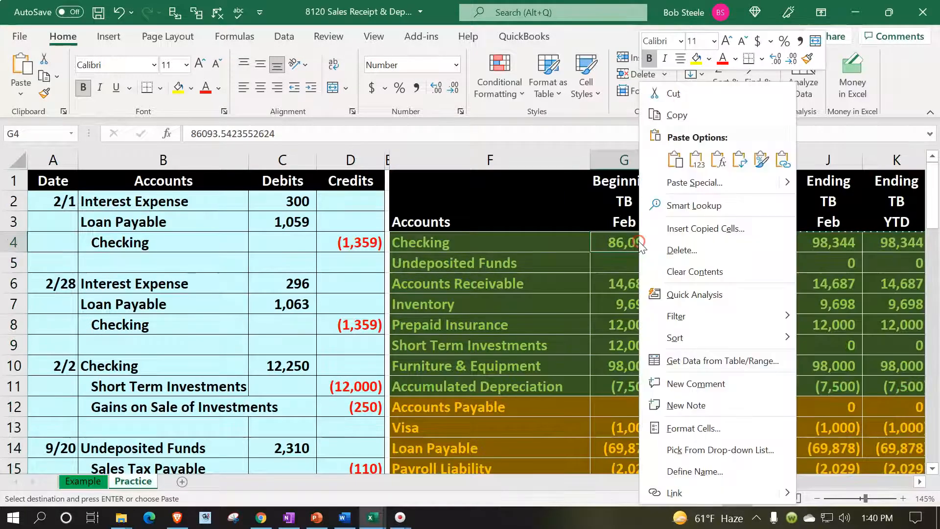
{"action": "left_click", "coordinate": [697, 161]}
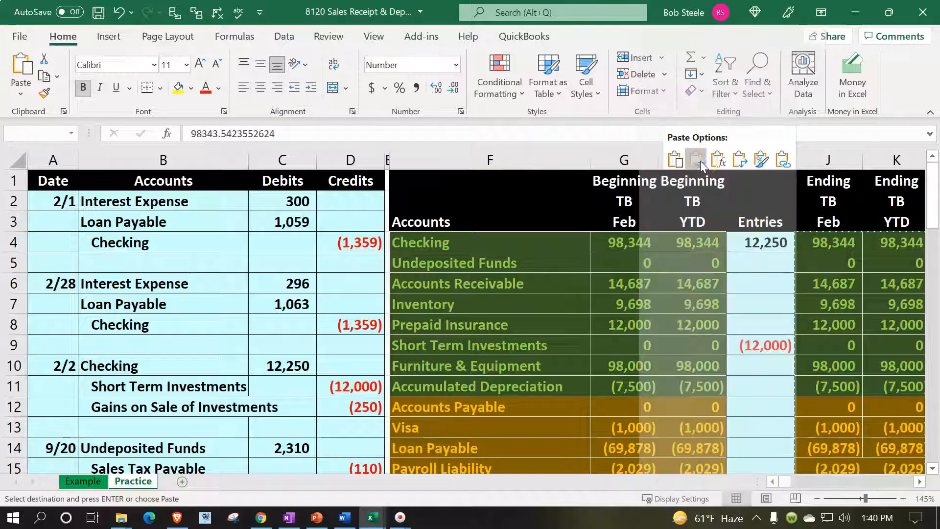
Step: Clear the old amounts from the Entries column
{"action": "left_click_drag", "start_coordinate": [766, 245], "coordinate": [776, 409]}
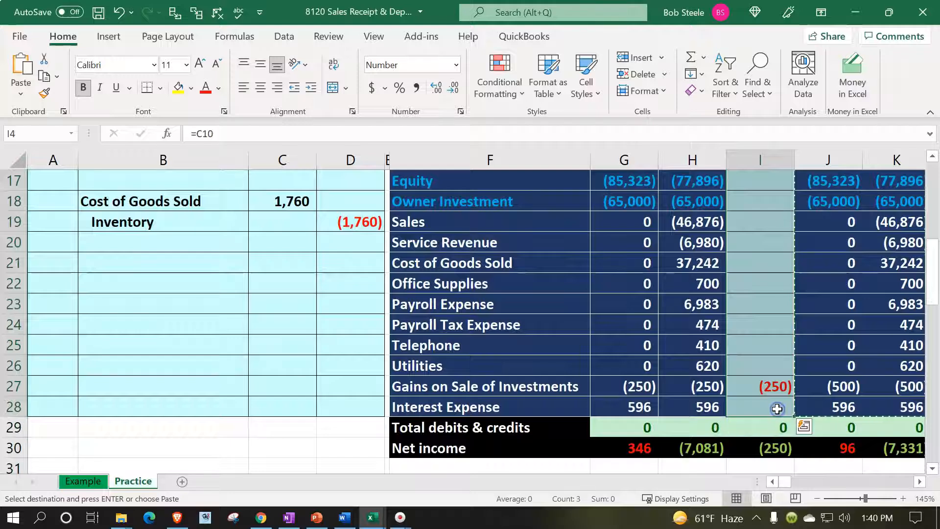
{"action": "key", "text": "Delete"}
{"action": "left_click", "coordinate": [762, 382]}
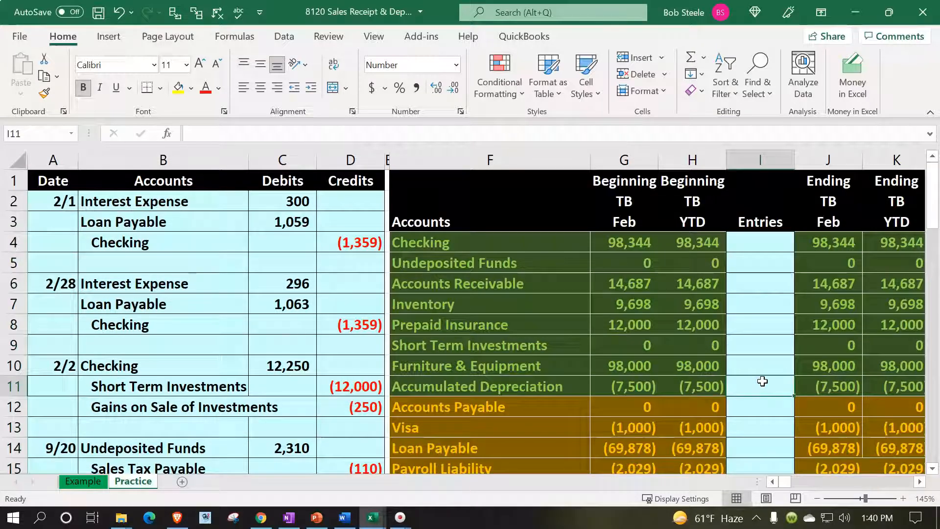
Step: Post the 2,310 Undeposited Funds debit into its trial balance Entries cell
{"action": "scroll", "coordinate": [762, 382], "scroll_direction": "down", "scroll_amount": 3}
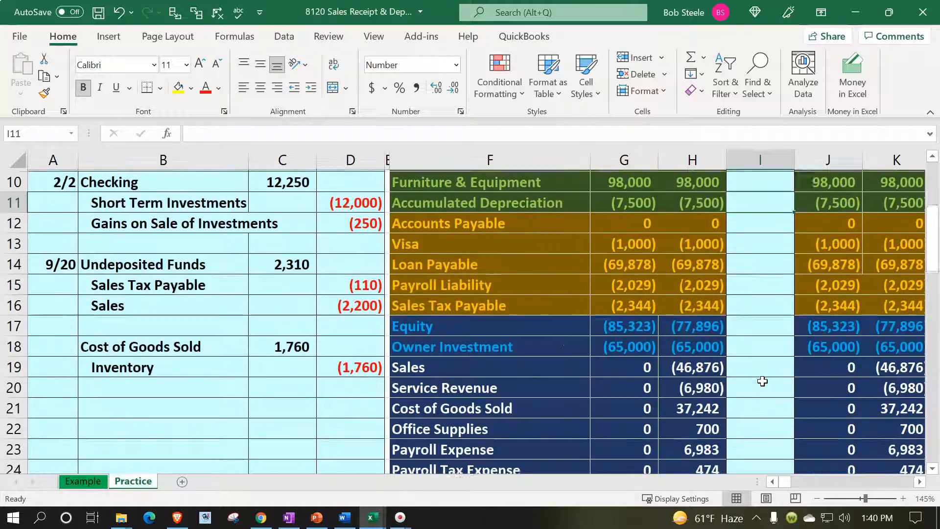
{"action": "left_click_drag", "start_coordinate": [164, 262], "coordinate": [294, 262]}
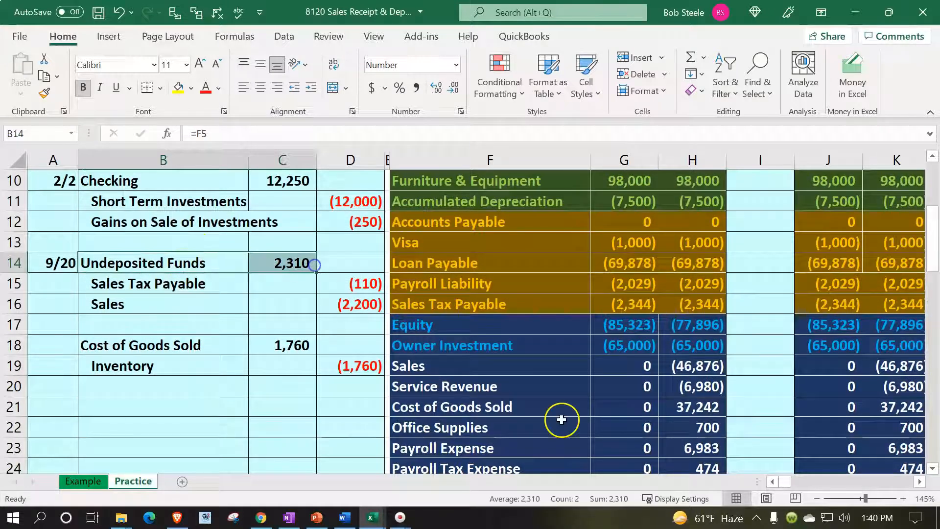
{"action": "scroll", "coordinate": [562, 418], "scroll_direction": "up", "scroll_amount": 3}
{"action": "left_click", "coordinate": [551, 330]}
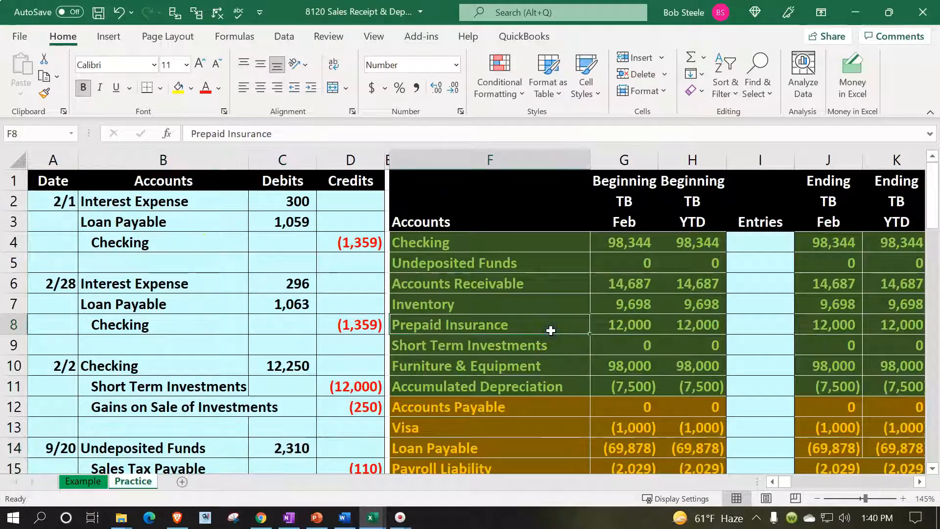
{"action": "key", "text": "Up"}
{"action": "key", "text": "Up"}
{"action": "key", "text": "Up"}
{"action": "key", "text": "Right"}
{"action": "key", "text": "Right"}
{"action": "key", "text": "Right"}
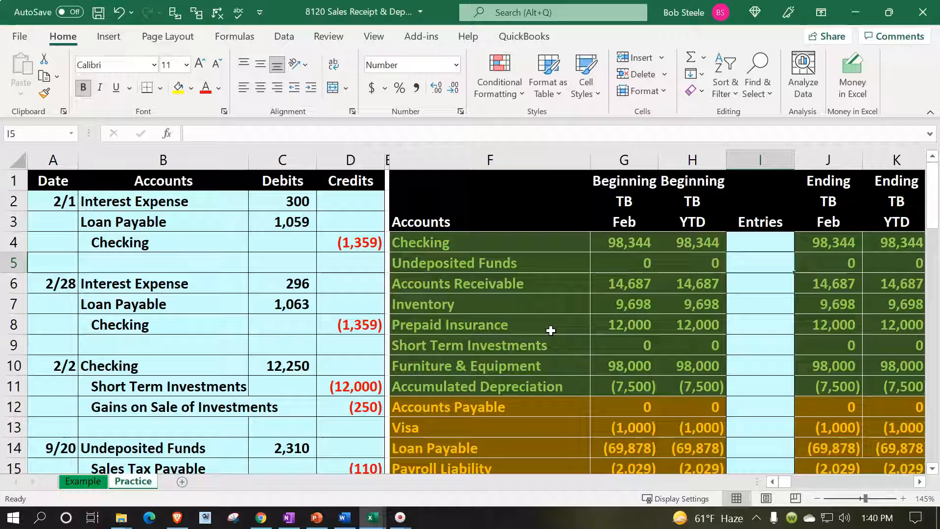
{"action": "type", "text": "="}
{"action": "key", "text": "Down"}
{"action": "key", "text": "Down"}
{"action": "key", "text": "Down"}
{"action": "key", "text": "Down"}
{"action": "key", "text": "Down"}
{"action": "key", "text": "Down"}
{"action": "key", "text": "Down"}
{"action": "key", "text": "Down"}
{"action": "key", "text": "Down"}
{"action": "key", "text": "Down"}
{"action": "key", "text": "Down"}
{"action": "key", "text": "Down"}
{"action": "key", "text": "Down"}
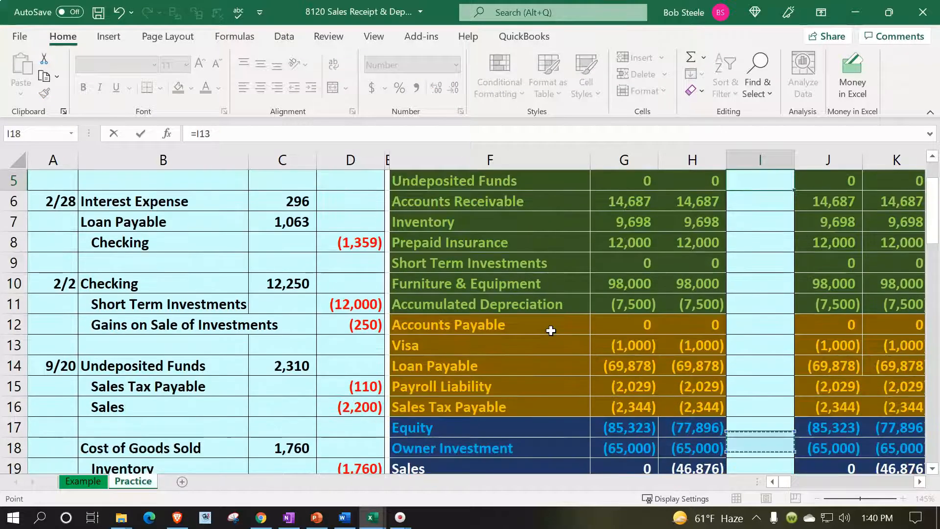
{"action": "key", "text": "Down"}
{"action": "key", "text": "Down"}
{"action": "key", "text": "Left"}
{"action": "key", "text": "Left"}
{"action": "key", "text": "Left"}
{"action": "key", "text": "Left"}
{"action": "key", "text": "Left"}
{"action": "key", "text": "Left"}
{"action": "key", "text": "Up"}
{"action": "key", "text": "Up"}
{"action": "key", "text": "Up"}
{"action": "key", "text": "Up"}
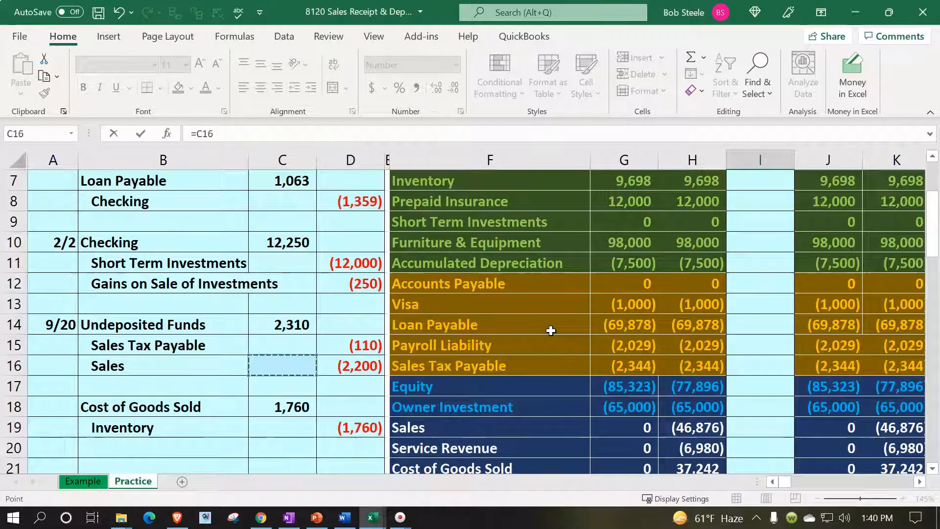
{"action": "key", "text": "Up"}
{"action": "key", "text": "Up"}
{"action": "key", "text": "ctrl+Return"}
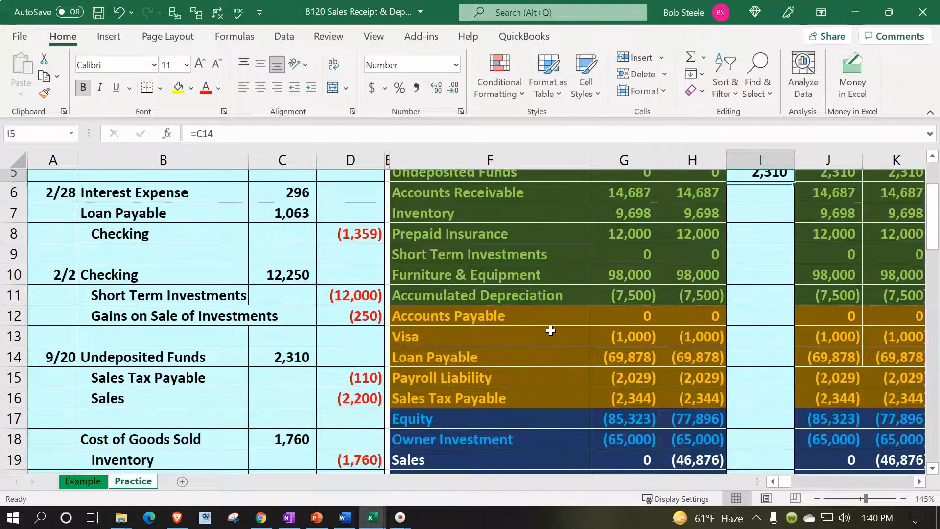
Step: Post the (110) tax credit into the Sales Tax Payable Entries cell
{"action": "key", "text": "Up"}
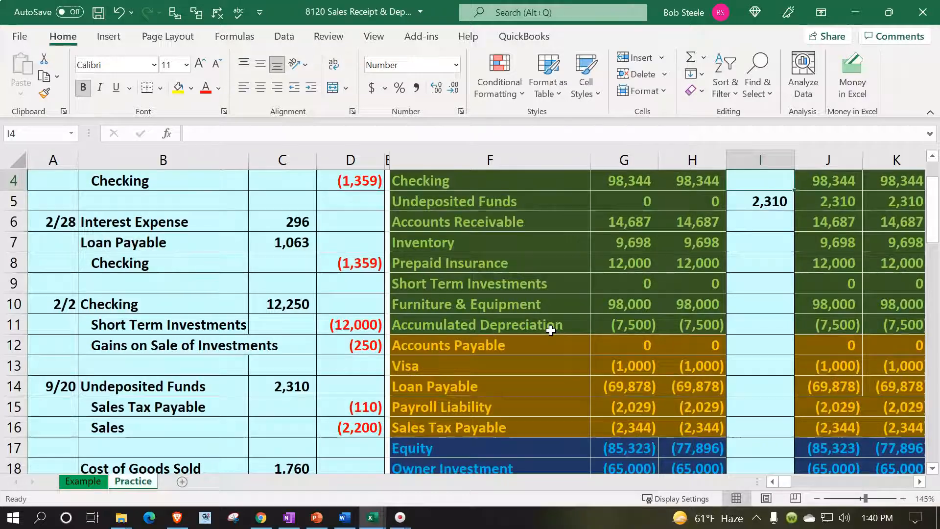
{"action": "scroll", "coordinate": [550, 331], "scroll_direction": "down", "scroll_amount": 1}
{"action": "left_click_drag", "start_coordinate": [532, 363], "coordinate": [690, 365]}
{"action": "left_click", "coordinate": [770, 359]}
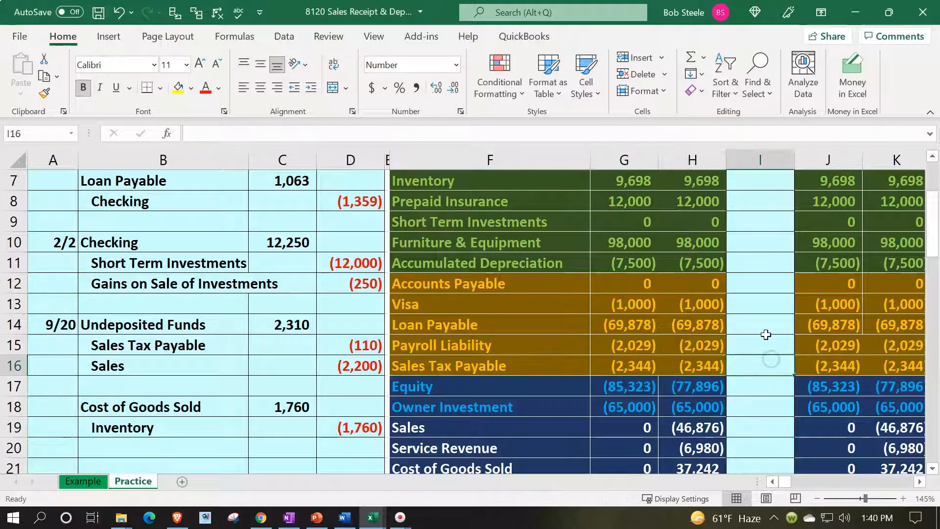
{"action": "type", "text": "="}
{"action": "key", "text": "Left"}
{"action": "key", "text": "Left"}
{"action": "key", "text": "Left"}
{"action": "key", "text": "Left"}
{"action": "key", "text": "Left"}
{"action": "key", "text": "Up"}
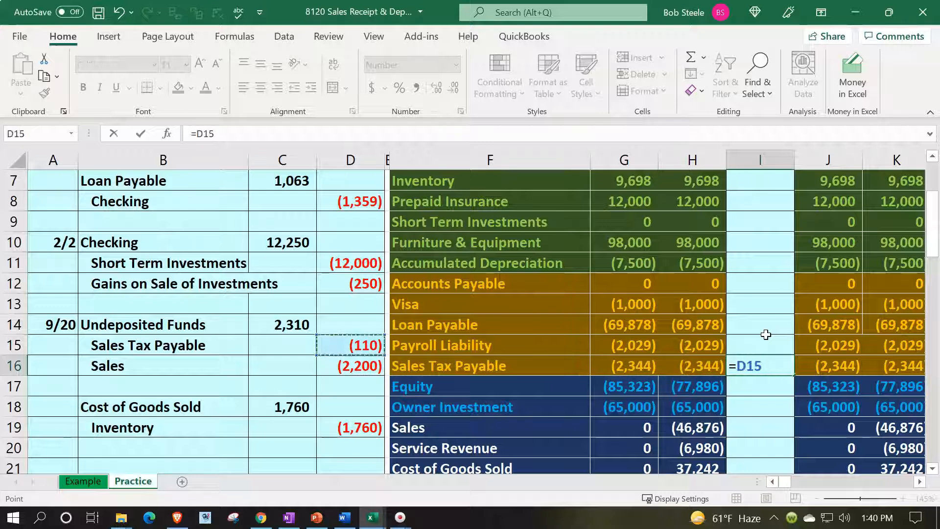
{"action": "key", "text": "Return"}
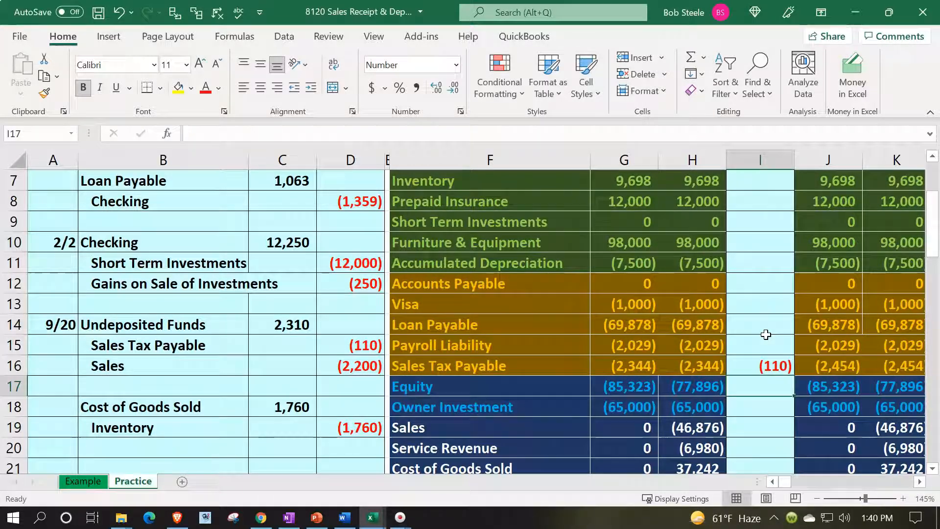
Step: Post the (2,200) sales credit into the Sales Entries cell
{"action": "scroll", "coordinate": [720, 336], "scroll_direction": "up", "scroll_amount": 2}
{"action": "scroll", "coordinate": [653, 255], "scroll_direction": "down", "scroll_amount": 3}
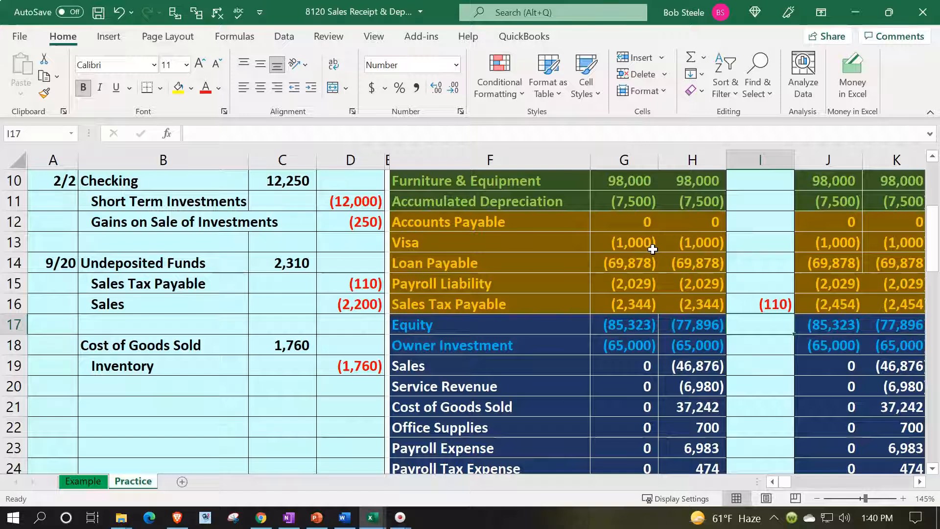
{"action": "key", "text": "Down"}
{"action": "key", "text": "Down"}
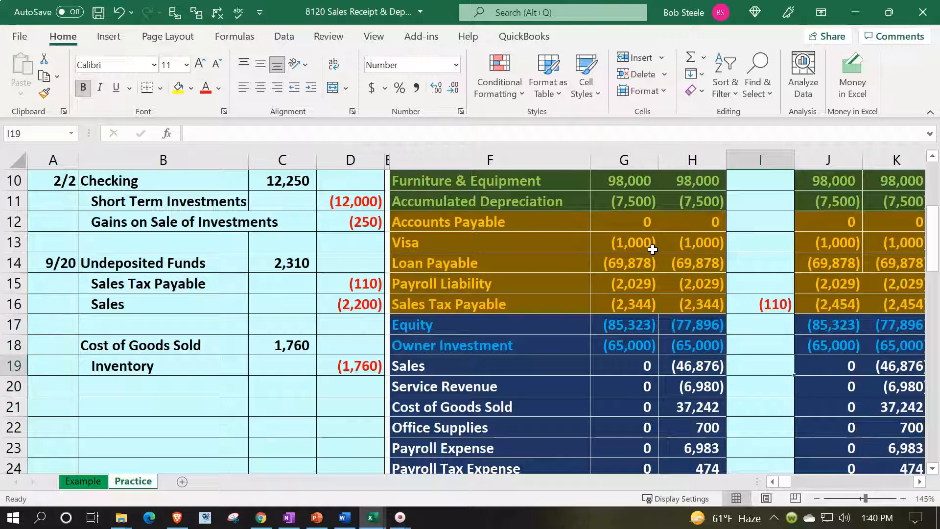
{"action": "type", "text": "="}
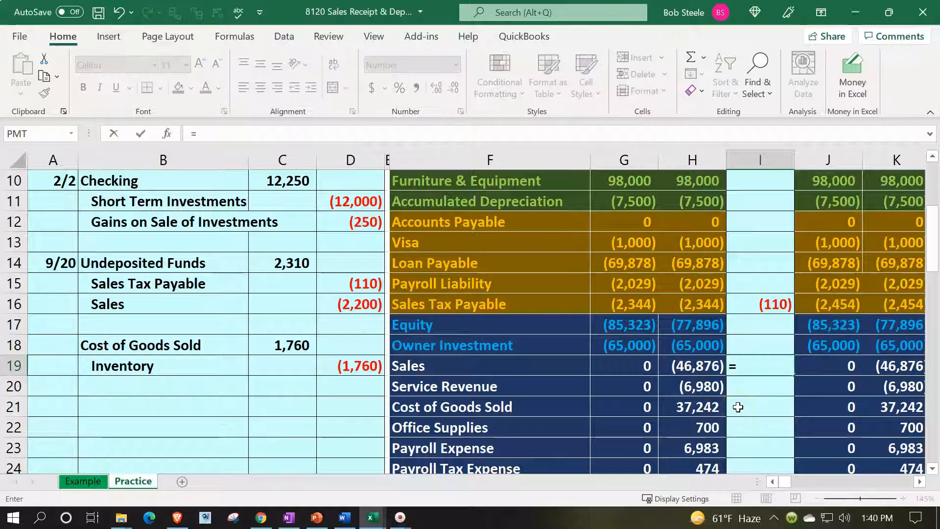
{"action": "key", "text": "Left"}
{"action": "key", "text": "Left"}
{"action": "key", "text": "Left"}
{"action": "key", "text": "Left"}
{"action": "key", "text": "Left"}
{"action": "key", "text": "Up"}
{"action": "key", "text": "Up"}
{"action": "key", "text": "Up"}
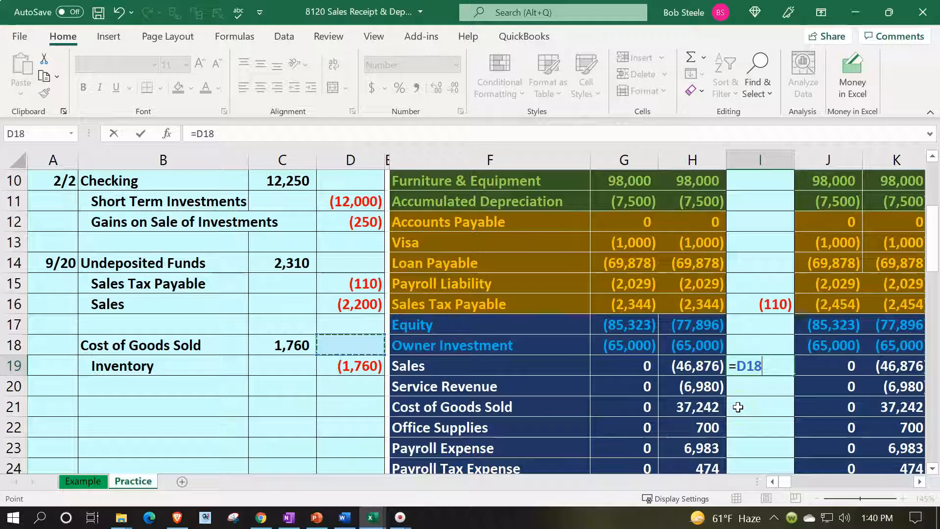
{"action": "key", "text": "Return"}
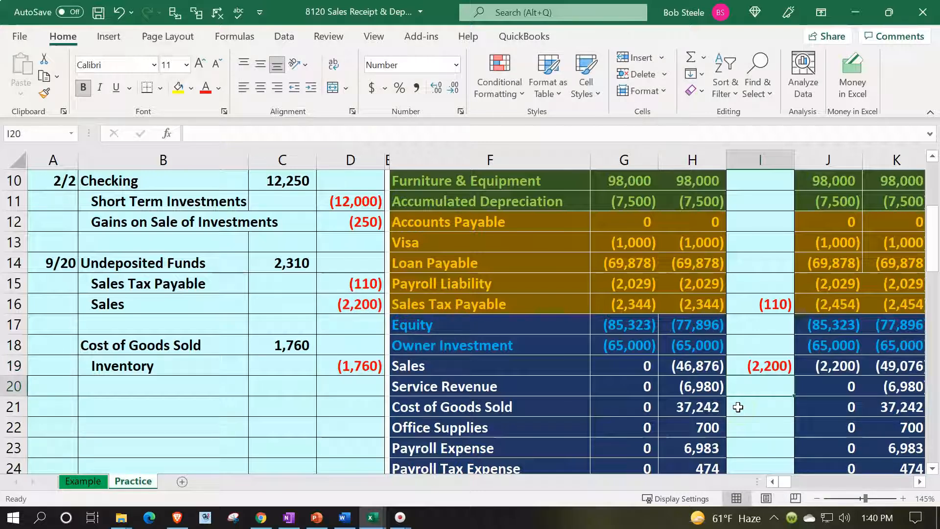
Step: Review the ending Sales balance plus the Feb and year-to-date net income totals
{"action": "left_click", "coordinate": [831, 363]}
{"action": "scroll", "coordinate": [830, 363], "scroll_direction": "down", "scroll_amount": 3}
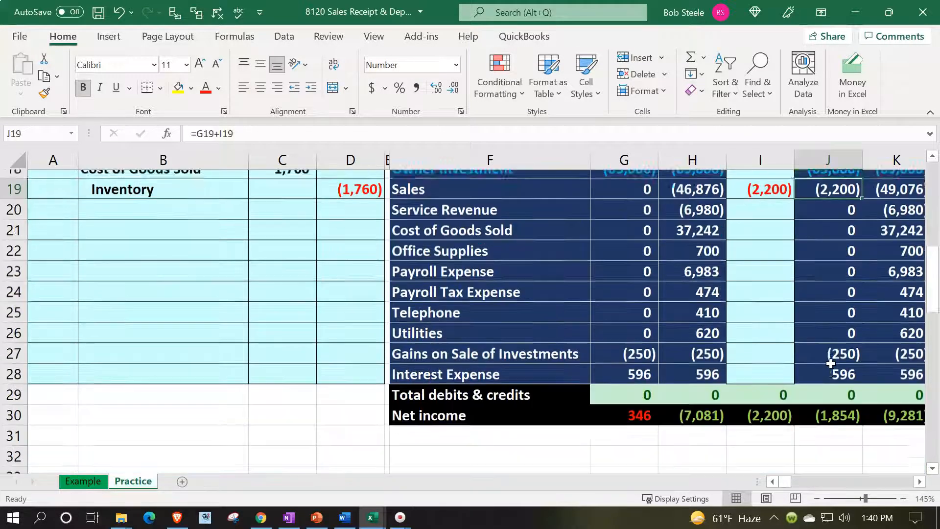
{"action": "left_click", "coordinate": [833, 404]}
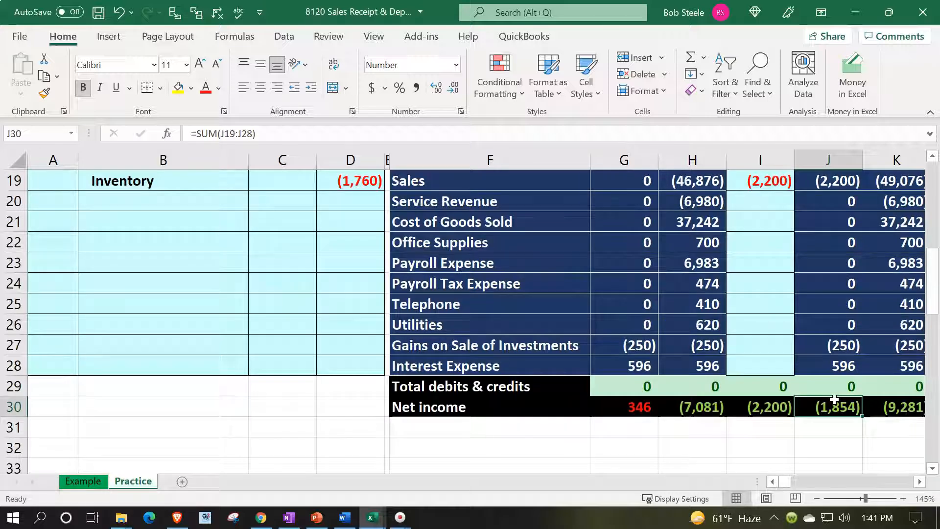
{"action": "left_click", "coordinate": [894, 415]}
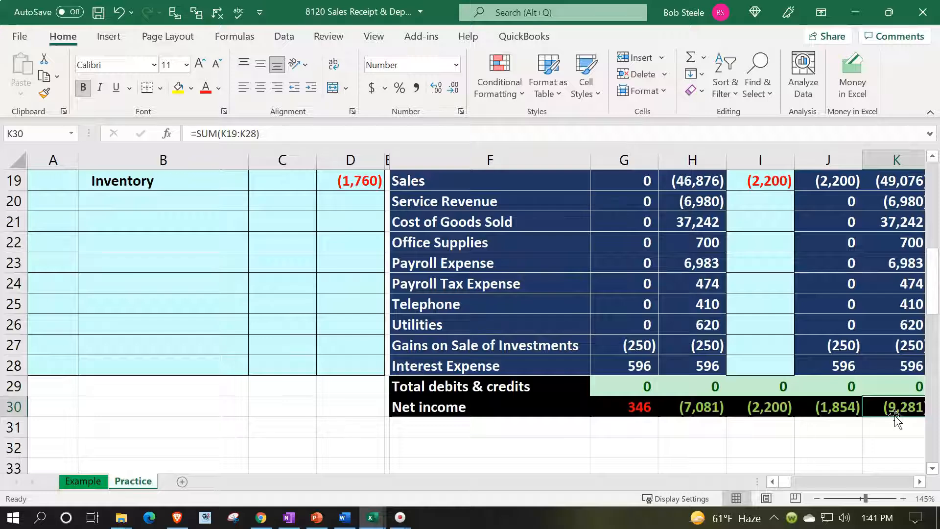
{"action": "scroll", "coordinate": [884, 423], "scroll_direction": "up", "scroll_amount": 1}
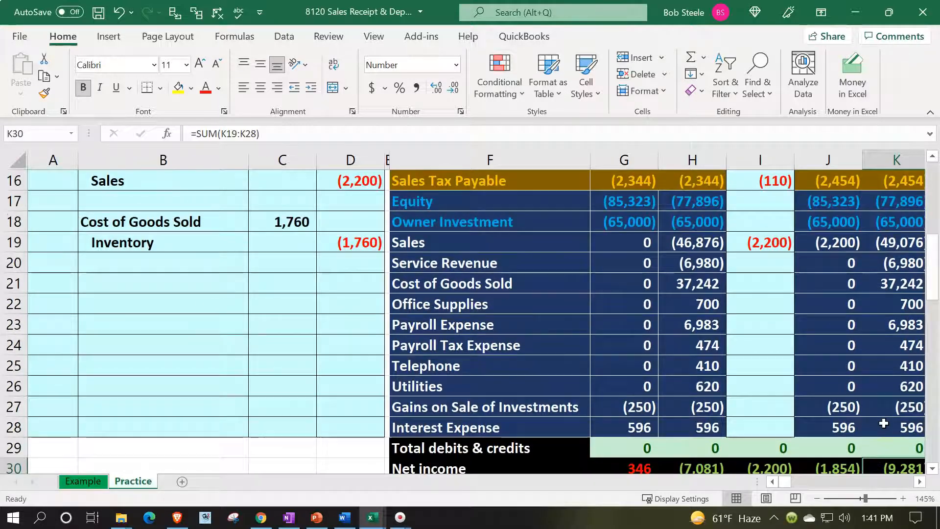
{"action": "scroll", "coordinate": [858, 356], "scroll_direction": "up", "scroll_amount": 1}
{"action": "left_click", "coordinate": [758, 326]}
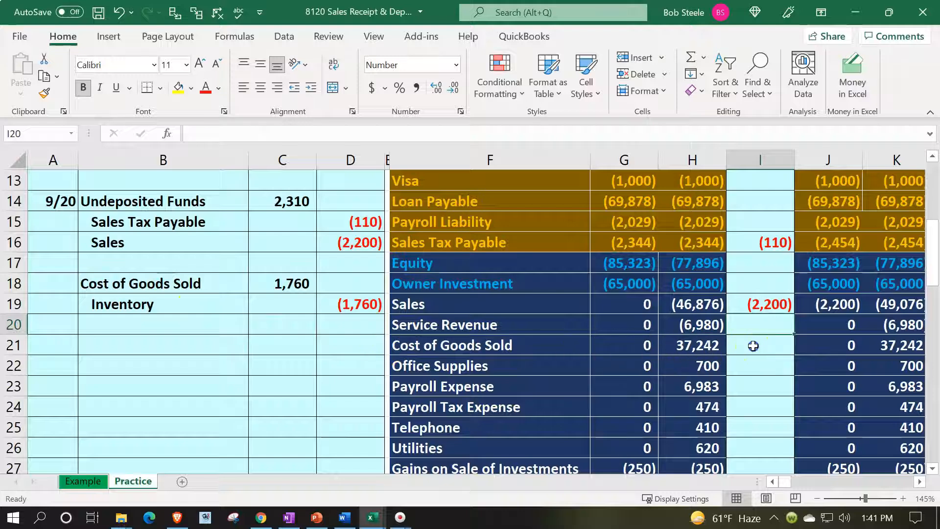
Step: Link the Cost of Goods Sold Entries cell I21 to the 1,760 debit in C18
{"action": "left_click", "coordinate": [753, 345]}
{"action": "type", "text": "="}
{"action": "key", "text": "Left"}
{"action": "key", "text": "Left"}
{"action": "key", "text": "Left"}
{"action": "key", "text": "Left"}
{"action": "key", "text": "Left"}
{"action": "key", "text": "Up"}
{"action": "key", "text": "Up"}
{"action": "key", "text": "Left"}
{"action": "key", "text": "Up"}
{"action": "key", "text": "Return"}
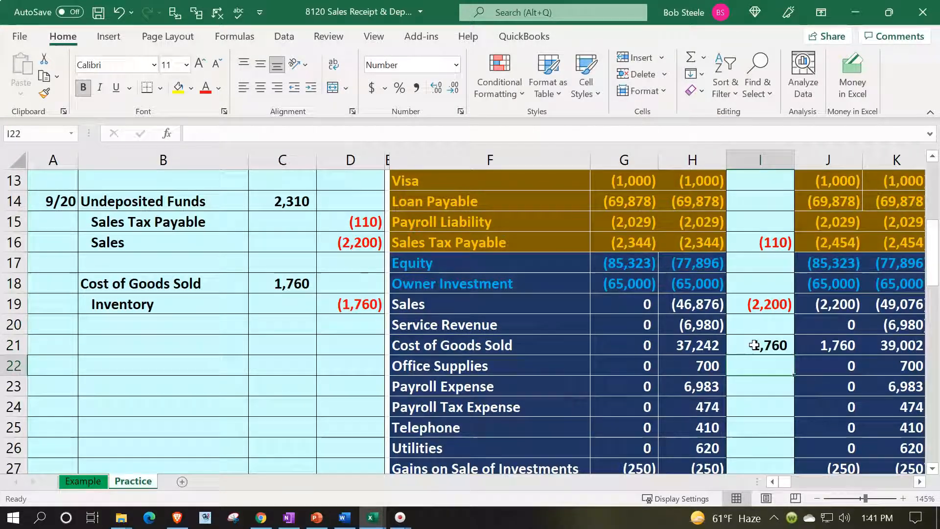
Step: Check the Cost of Goods Sold ending February and YTD balances of 1,760 and 39,002
{"action": "key", "text": "Right"}
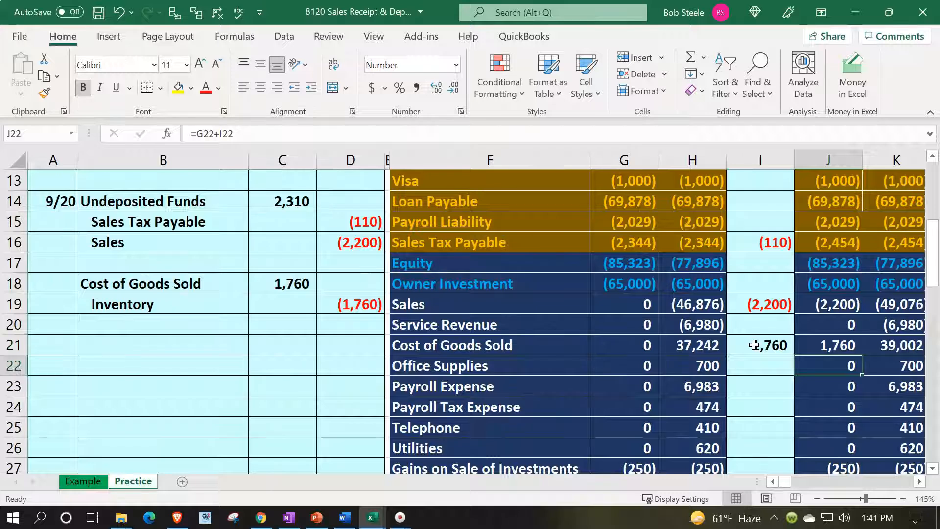
{"action": "key", "text": "Right"}
{"action": "scroll", "coordinate": [753, 346], "scroll_direction": "down", "scroll_amount": 1}
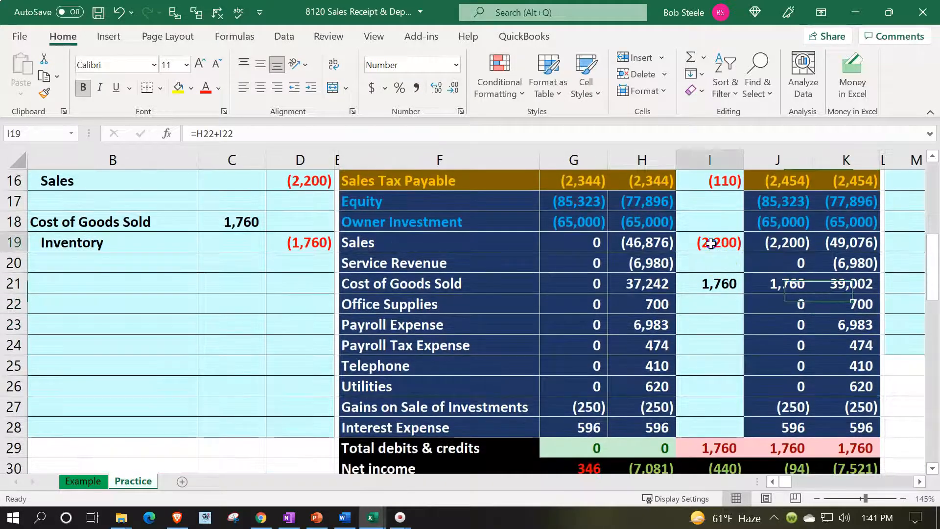
{"action": "left_click_drag", "start_coordinate": [707, 244], "coordinate": [710, 284]}
{"action": "scroll", "coordinate": [711, 284], "scroll_direction": "down", "scroll_amount": 1}
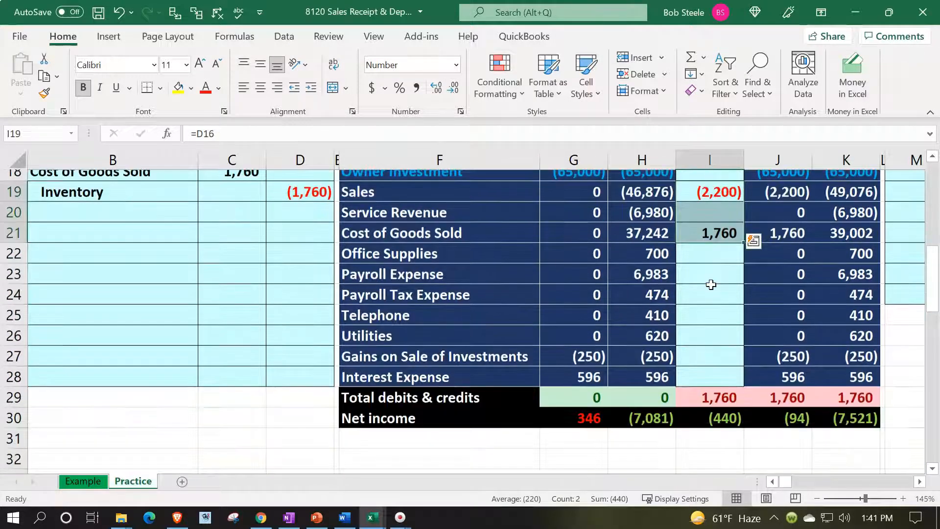
{"action": "left_click", "coordinate": [636, 445]}
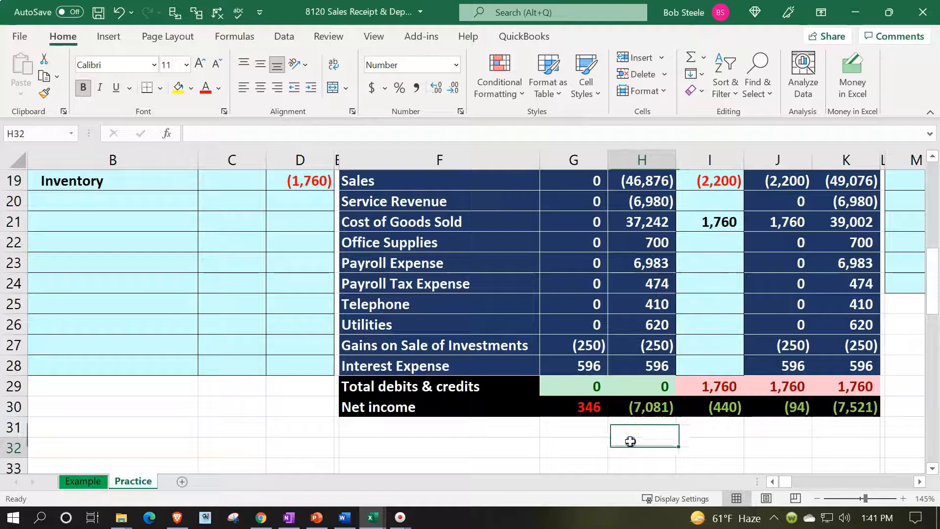
Step: Inspect the net income and Entries debits-and-credits total SUM formulas
{"action": "left_click", "coordinate": [577, 405]}
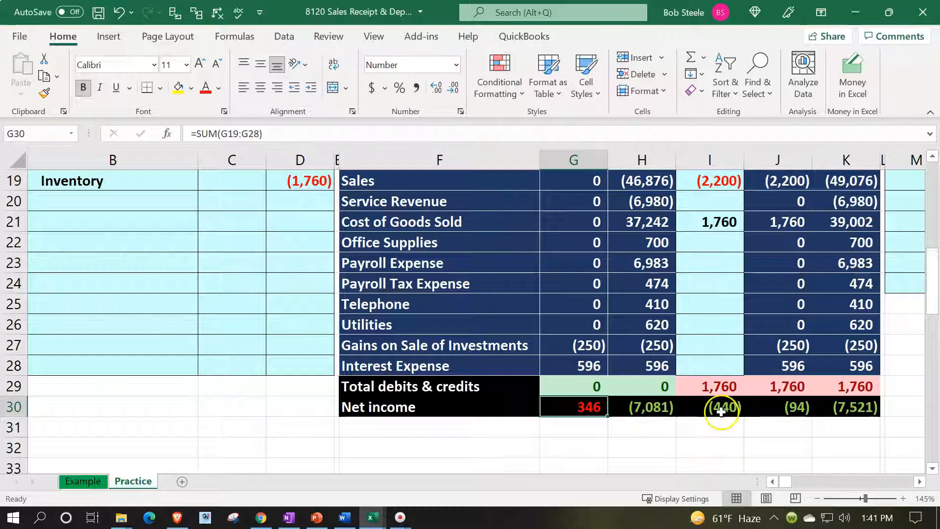
{"action": "left_click", "coordinate": [719, 411]}
{"action": "double_click", "coordinate": [722, 391]}
{"action": "key", "text": "Return"}
{"action": "left_click", "coordinate": [730, 398]}
Step: Review the ending February, beginning YTD and ending YTD net income formulas
{"action": "left_click", "coordinate": [760, 408]}
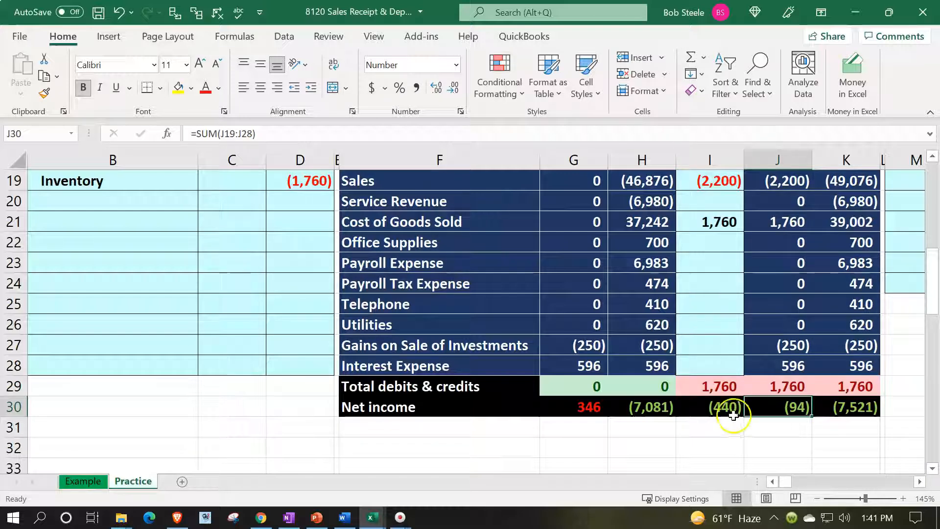
{"action": "left_click", "coordinate": [659, 410]}
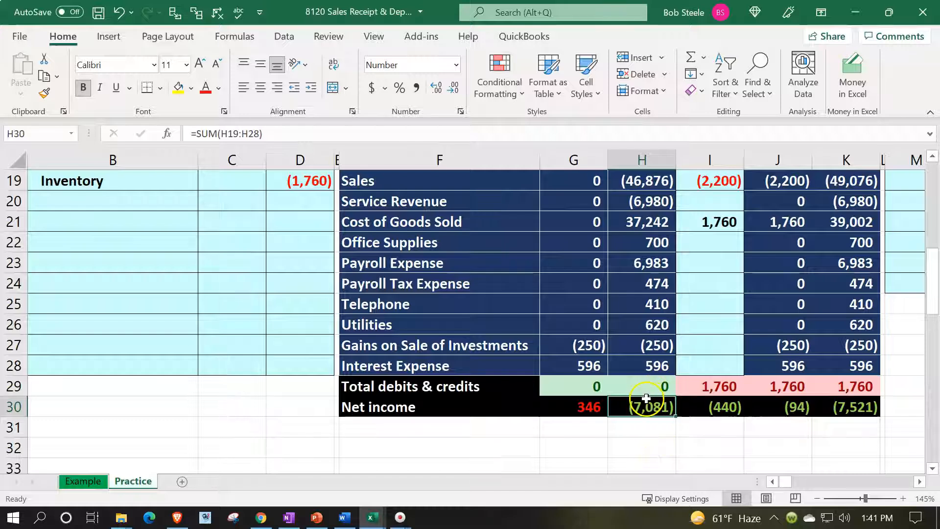
{"action": "double_click", "coordinate": [647, 399]}
{"action": "key", "text": "Escape"}
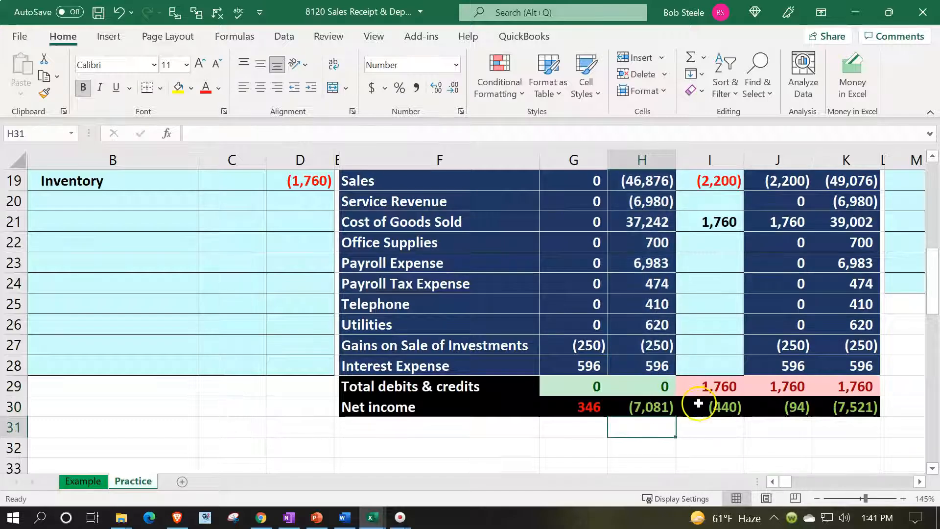
{"action": "left_click", "coordinate": [700, 405]}
{"action": "left_click", "coordinate": [846, 413]}
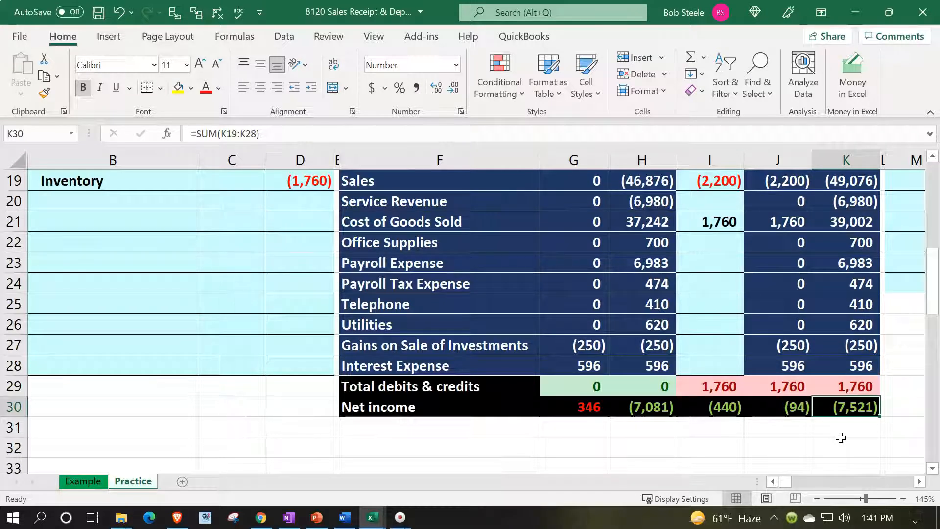
{"action": "scroll", "coordinate": [840, 437], "scroll_direction": "up", "scroll_amount": 4}
{"action": "left_click_drag", "start_coordinate": [189, 424], "coordinate": [283, 427]}
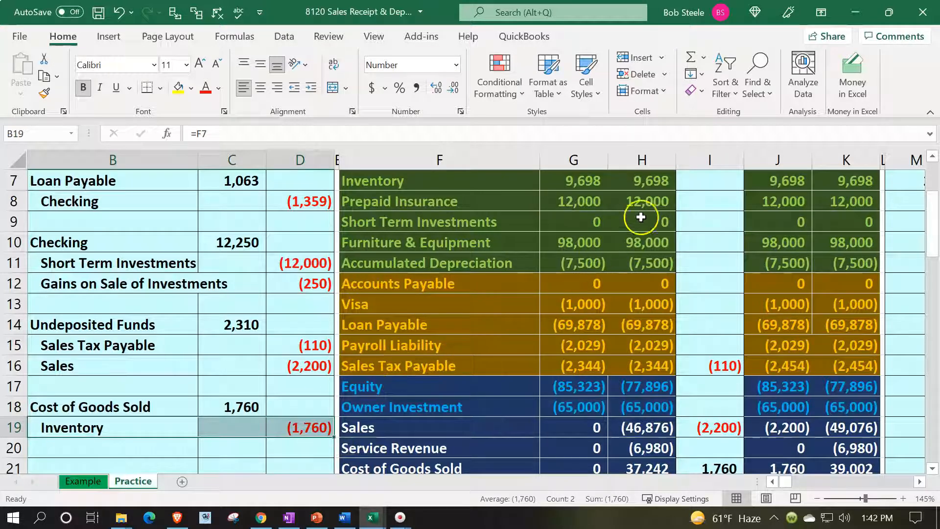
Step: Link the Inventory Entries cell I7 to the (1,760) credit in D19
{"action": "left_click", "coordinate": [682, 188]}
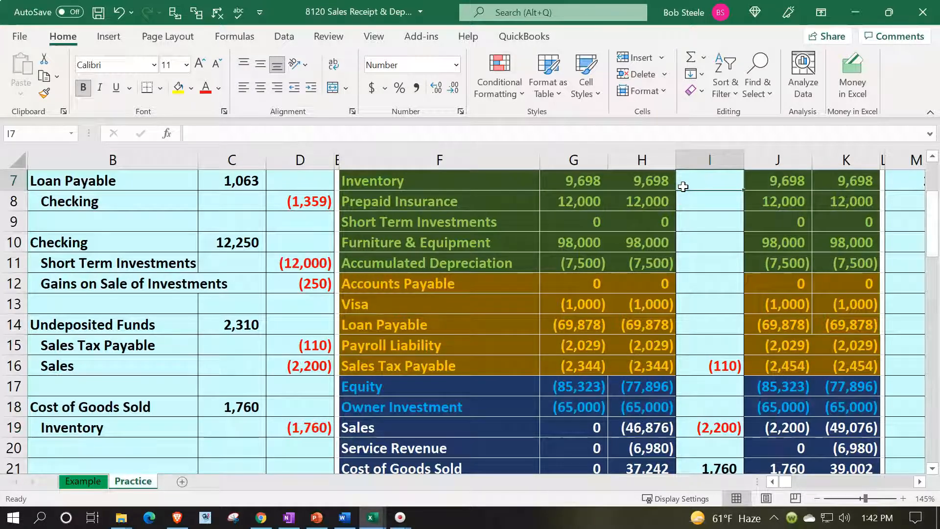
{"action": "type", "text": "="}
{"action": "key", "text": "Down"}
{"action": "key", "text": "Down"}
{"action": "key", "text": "Down"}
{"action": "key", "text": "Down"}
{"action": "key", "text": "Down"}
{"action": "key", "text": "Down"}
{"action": "key", "text": "Down"}
{"action": "key", "text": "Down"}
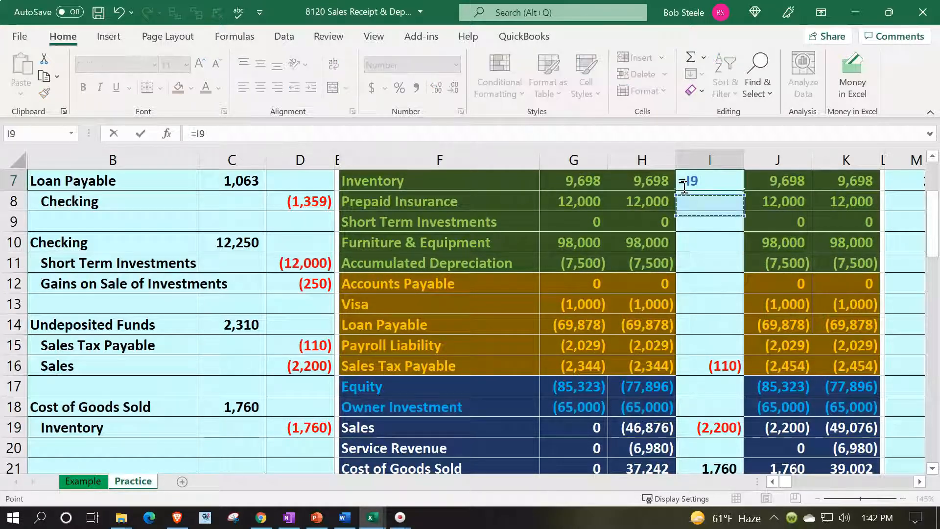
{"action": "key", "text": "Down"}
{"action": "key", "text": "Down"}
{"action": "key", "text": "Down"}
{"action": "key", "text": "Left"}
{"action": "key", "text": "Left"}
{"action": "key", "text": "Left"}
{"action": "key", "text": "Left"}
{"action": "key", "text": "Left"}
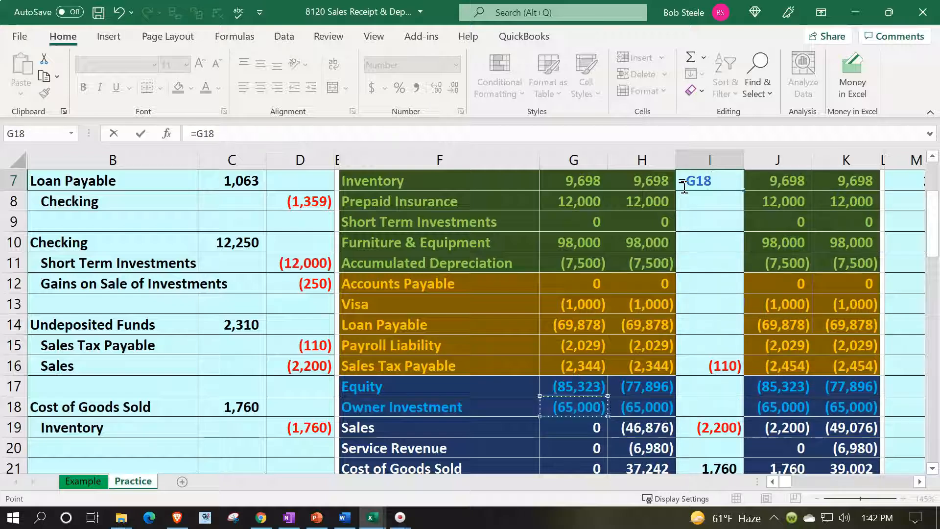
{"action": "key", "text": "Down"}
{"action": "key", "text": "Return"}
Step: Confirm Inventory's ending YTD balance is now 7,938
{"action": "key", "text": "Up"}
{"action": "key", "text": "Up"}
{"action": "key", "text": "Up"}
{"action": "key", "text": "Up"}
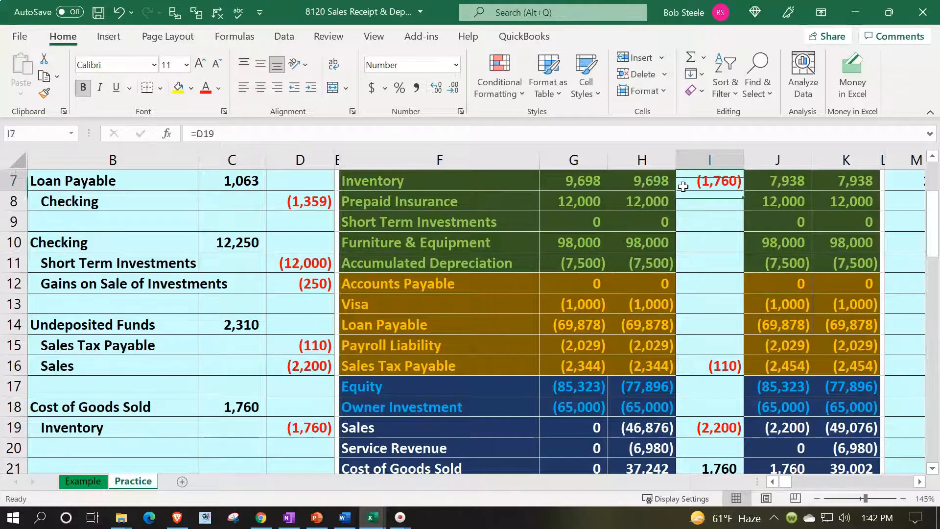
{"action": "key", "text": "Up"}
{"action": "key", "text": "Up"}
{"action": "key", "text": "Up"}
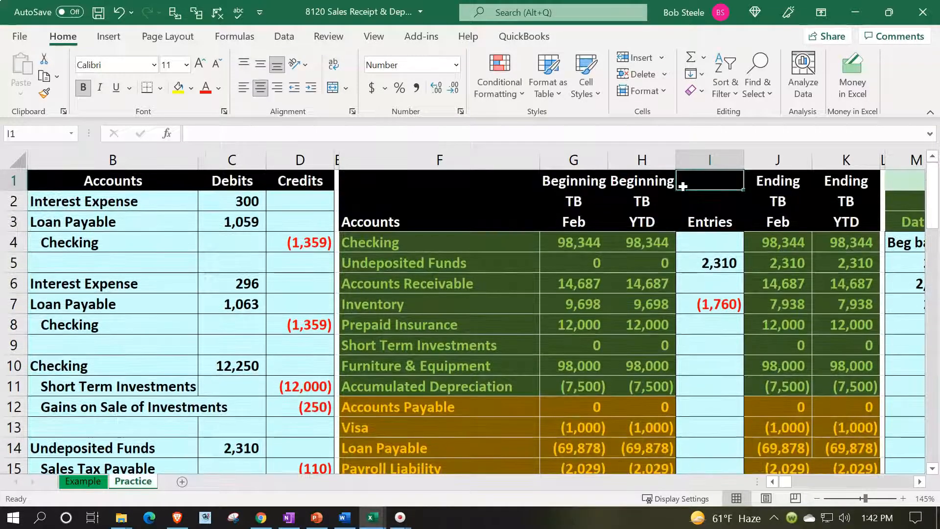
{"action": "left_click", "coordinate": [825, 303]}
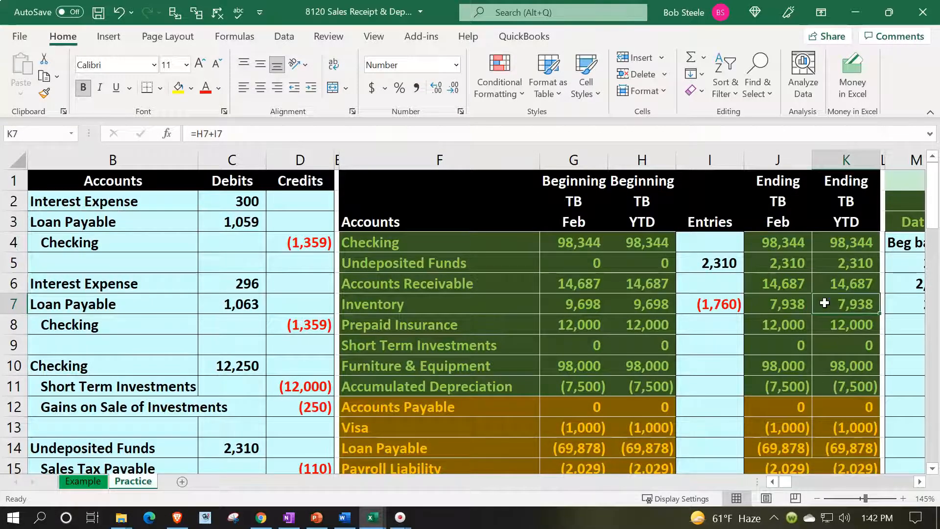
{"action": "key", "text": "Right"}
{"action": "key", "text": "Right"}
{"action": "key", "text": "Right"}
{"action": "key", "text": "Right"}
{"action": "key", "text": "Right"}
{"action": "key", "text": "Right"}
{"action": "key", "text": "Right"}
{"action": "key", "text": "Right"}
{"action": "key", "text": "Right"}
{"action": "key", "text": "Right"}
{"action": "key", "text": "Right"}
{"action": "key", "text": "Right"}
{"action": "key", "text": "Right"}
{"action": "key", "text": "Right"}
{"action": "key", "text": "Right"}
{"action": "key", "text": "Right"}
{"action": "key", "text": "Right"}
{"action": "key", "text": "Right"}
{"action": "key", "text": "Right"}
{"action": "key", "text": "Right"}
{"action": "key", "text": "Right"}
{"action": "key", "text": "Right"}
{"action": "key", "text": "Right"}
{"action": "key", "text": "Right"}
{"action": "key", "text": "Right"}
{"action": "key", "text": "Right"}
{"action": "key", "text": "Right"}
{"action": "key", "text": "Right"}
{"action": "key", "text": "Right"}
{"action": "key", "text": "Right"}
{"action": "key", "text": "Right"}
{"action": "key", "text": "Right"}
{"action": "key", "text": "Right"}
{"action": "key", "text": "Right"}
{"action": "key", "text": "Right"}
{"action": "key", "text": "Right"}
{"action": "key", "text": "Right"}
{"action": "key", "text": "Right"}
{"action": "key", "text": "Right"}
{"action": "key", "text": "Right"}
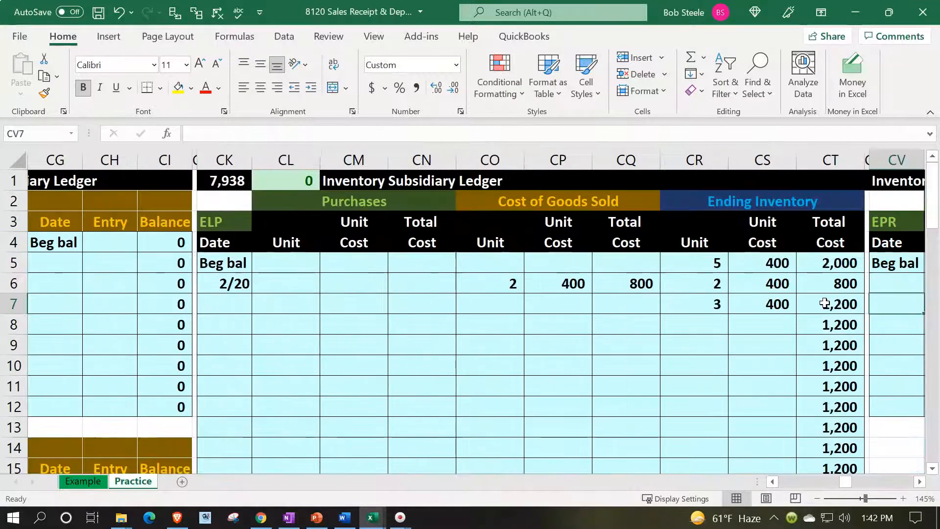
Step: Verify the inventory ledgers total 7,938 with a 0 difference, then move into the EPR ledger
{"action": "left_click", "coordinate": [295, 177]}
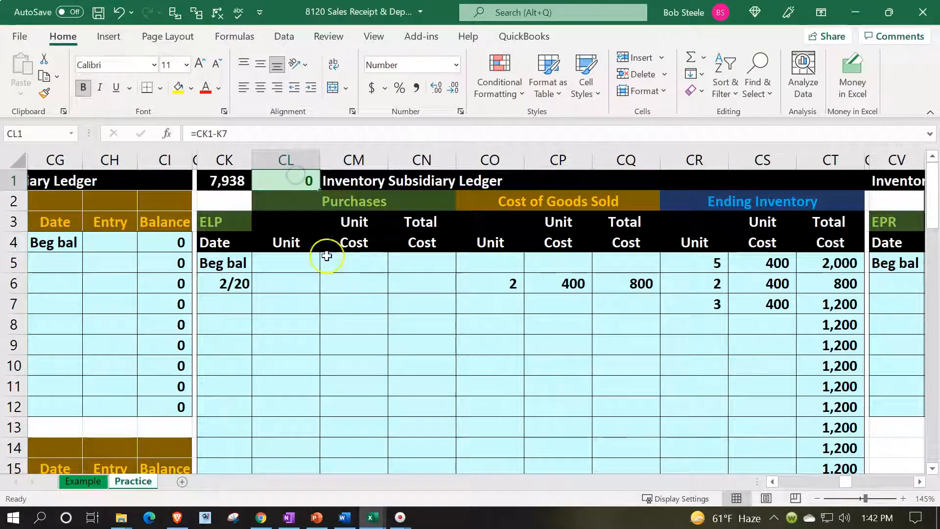
{"action": "left_click", "coordinate": [237, 180]}
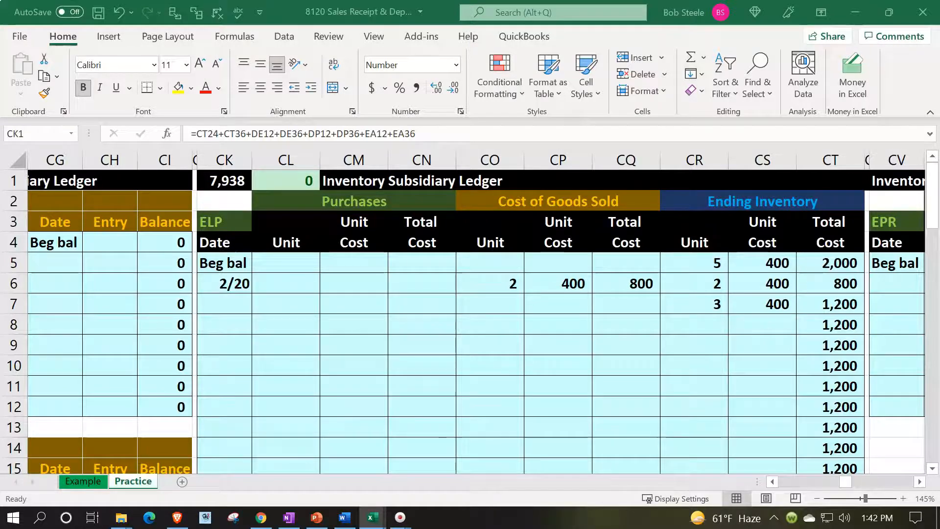
{"action": "left_click", "coordinate": [431, 345]}
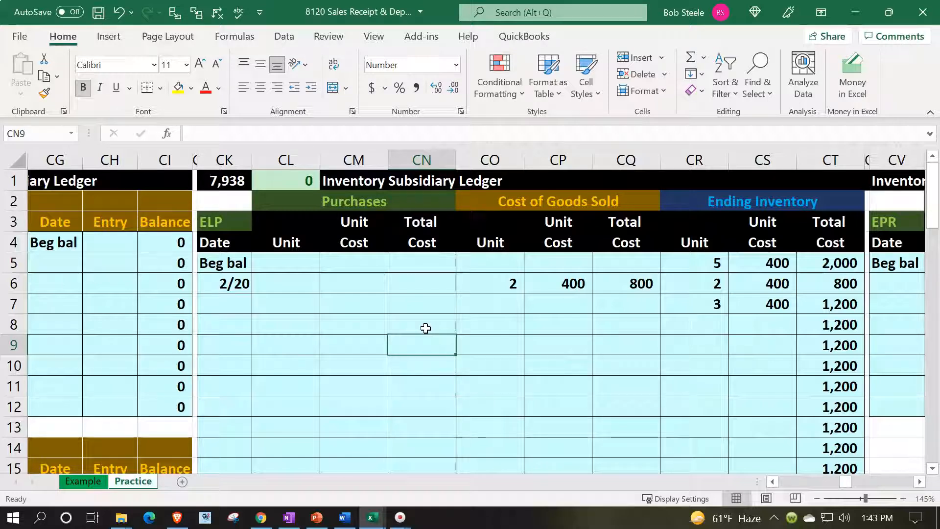
{"action": "key", "text": "Right"}
{"action": "key", "text": "Right"}
{"action": "key", "text": "Right"}
{"action": "key", "text": "Right"}
{"action": "key", "text": "Right"}
{"action": "key", "text": "Right"}
{"action": "key", "text": "Right"}
{"action": "key", "text": "Right"}
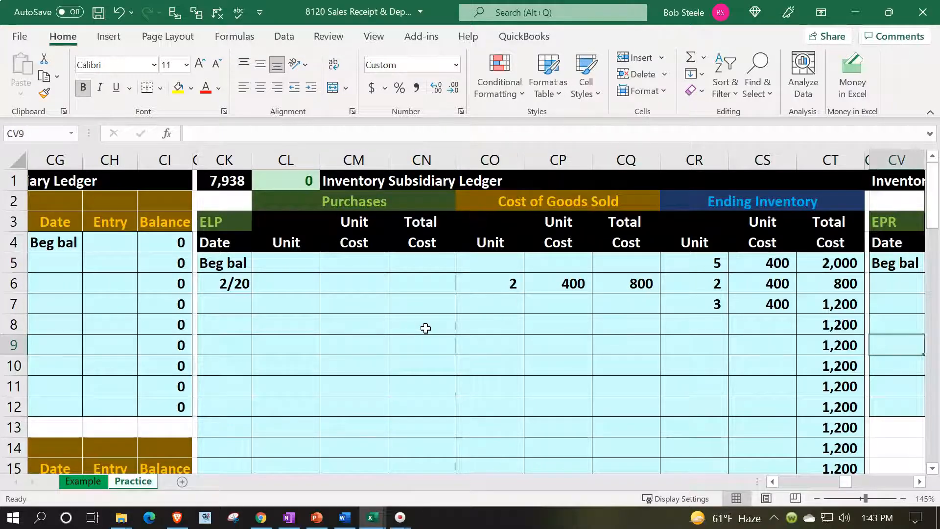
{"action": "key", "text": "Right"}
{"action": "key", "text": "Right"}
{"action": "key", "text": "Right"}
{"action": "key", "text": "Right"}
{"action": "key", "text": "Right"}
{"action": "key", "text": "Right"}
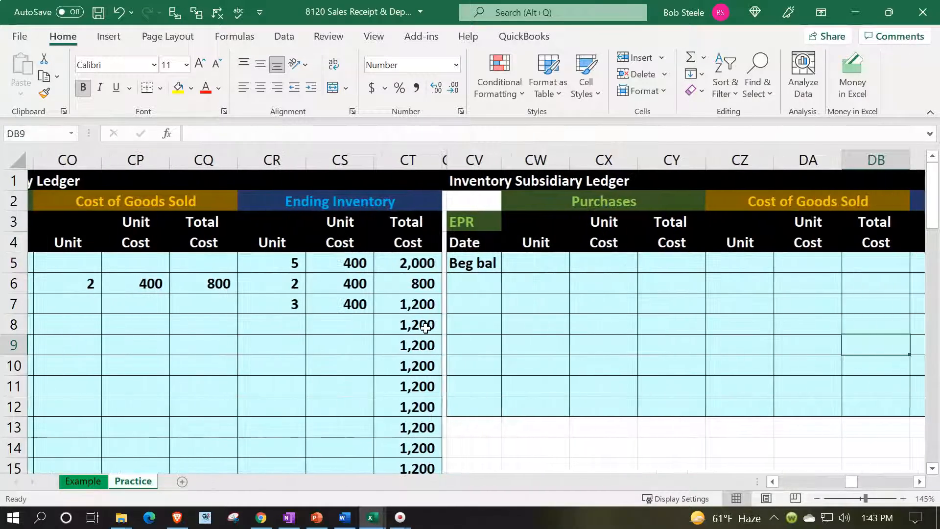
Step: Enter the date 2/20 on the first empty row of the EPR ledger
{"action": "key", "text": "Right"}
{"action": "key", "text": "Right"}
{"action": "key", "text": "Right"}
{"action": "key", "text": "Left"}
{"action": "key", "text": "Left"}
{"action": "key", "text": "Left"}
{"action": "key", "text": "Left"}
{"action": "key", "text": "Left"}
{"action": "key", "text": "Left"}
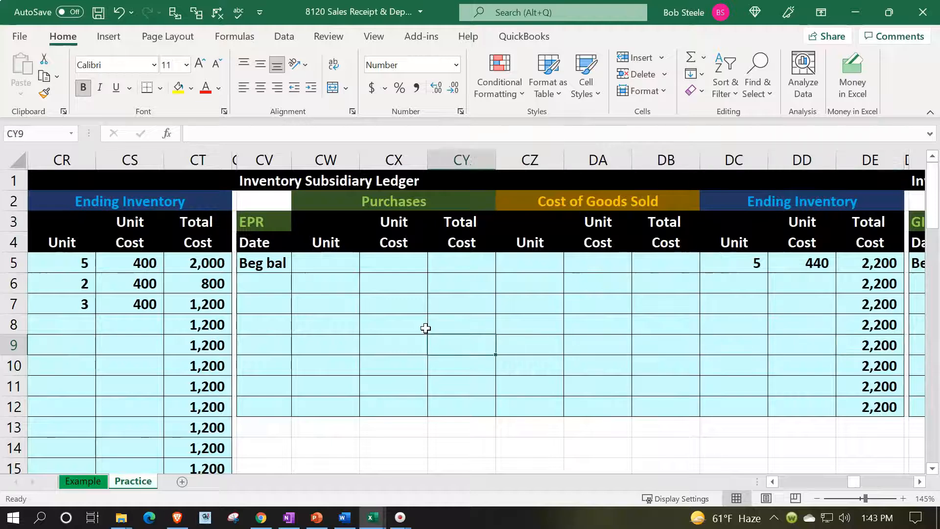
{"action": "key", "text": "Left"}
{"action": "key", "text": "Left"}
{"action": "key", "text": "Up"}
{"action": "key", "text": "Up"}
{"action": "key", "text": "Up"}
{"action": "key", "text": "Left"}
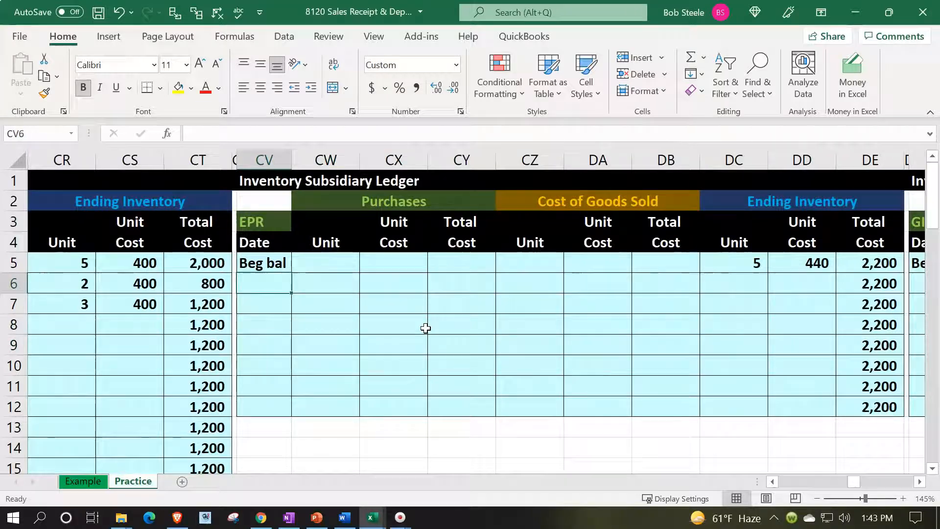
{"action": "type", "text": "2/20"}
{"action": "key", "text": "Return"}
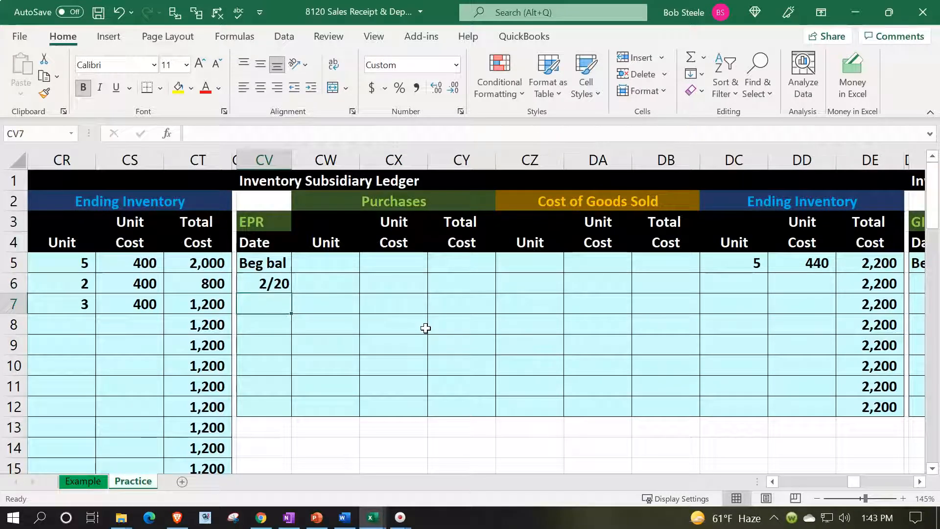
Step: Record the EPR sale of 3 units at 440 unit cost, totalling 1,320
{"action": "key", "text": "Right"}
{"action": "key", "text": "Up"}
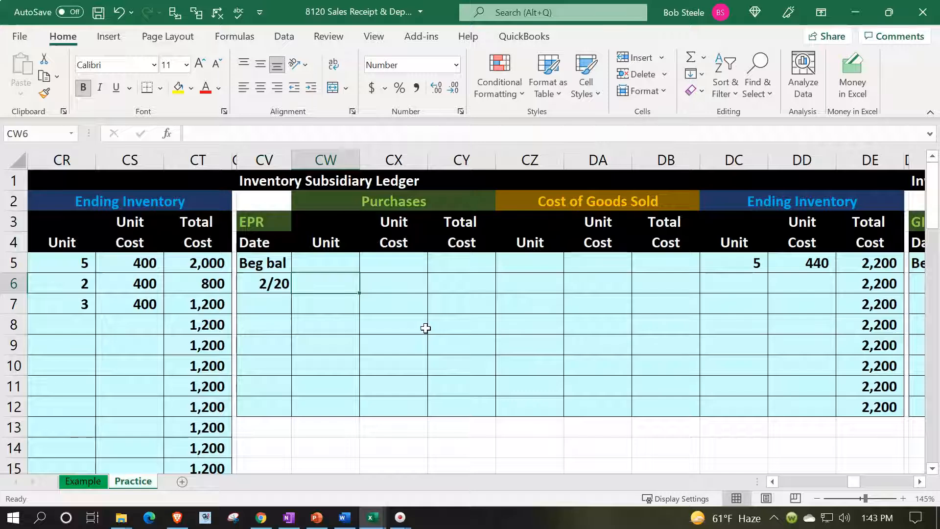
{"action": "key", "text": "Right"}
{"action": "key", "text": "Right"}
{"action": "key", "text": "Right"}
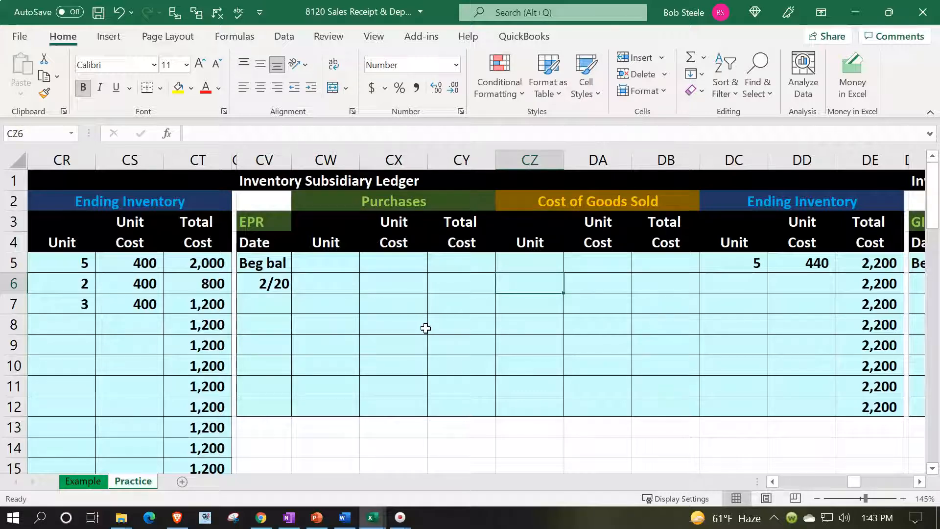
{"action": "type", "text": "3"}
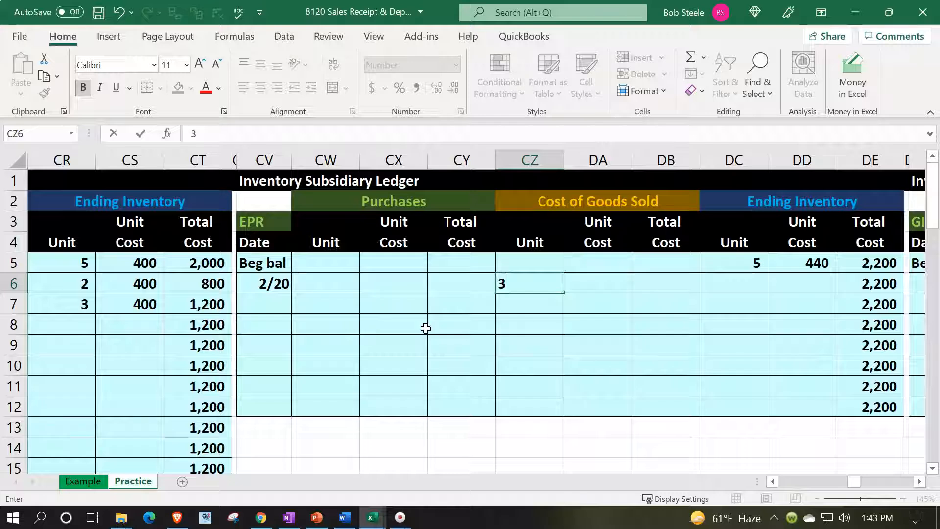
{"action": "key", "text": "Right"}
{"action": "type", "text": "="}
{"action": "key", "text": "Right"}
{"action": "key", "text": "Right"}
{"action": "key", "text": "Right"}
{"action": "key", "text": "Up"}
{"action": "key", "text": "Tab"}
{"action": "type", "text": "+"}
{"action": "key", "text": "Left"}
{"action": "key", "text": "Left"}
{"action": "type", "text": "*"}
{"action": "key", "text": "Left"}
{"action": "key", "text": "Tab"}
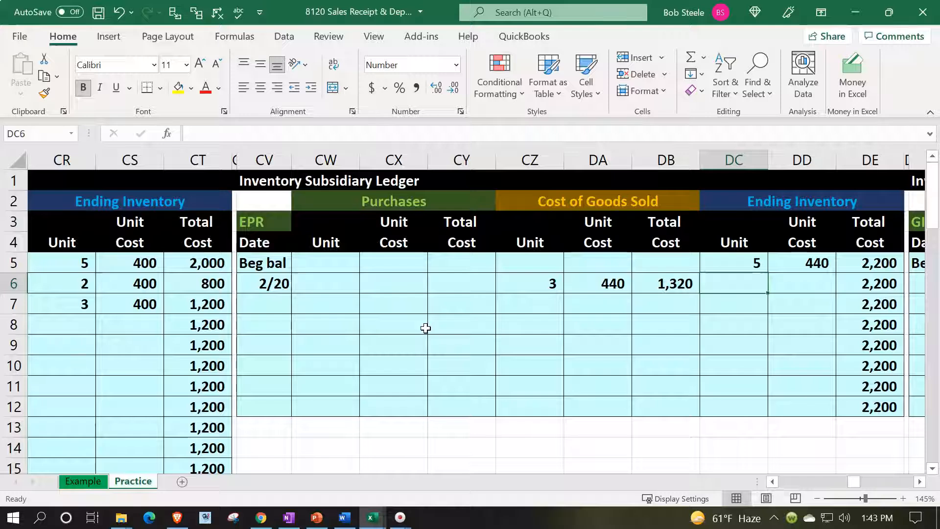
Step: Build the first EPR ending-inventory row: 3 units at 440 totalling 1,320
{"action": "type", "text": "="}
{"action": "key", "text": "Left"}
{"action": "key", "text": "Left"}
{"action": "key", "text": "Left"}
{"action": "key", "text": "Tab"}
{"action": "type", "text": "+"}
{"action": "key", "text": "Left"}
{"action": "key", "text": "Left"}
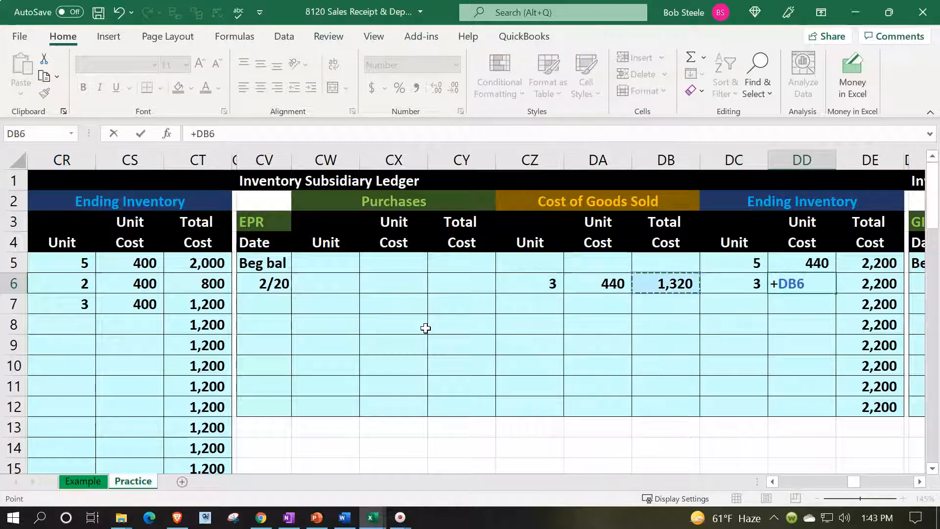
{"action": "type", "text": "/"}
{"action": "key", "text": "Left"}
{"action": "key", "text": "Tab"}
{"action": "type", "text": "+"}
{"action": "key", "text": "Left"}
{"action": "key", "text": "Left"}
{"action": "type", "text": "*"}
{"action": "key", "text": "Left"}
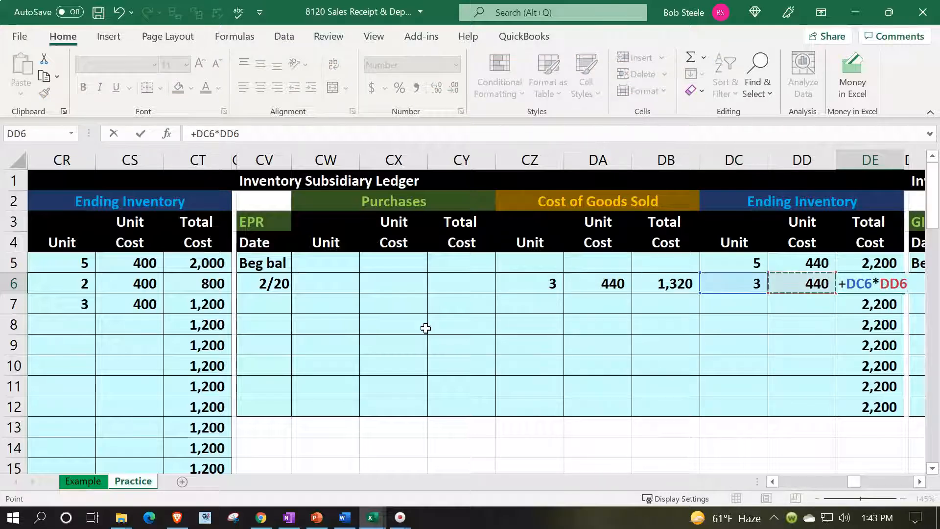
{"action": "key", "text": "Return"}
Step: Build the remaining EPR inventory row: 2 units at 440 worth 880
{"action": "key", "text": "Right"}
{"action": "key", "text": "Right"}
{"action": "key", "text": "Right"}
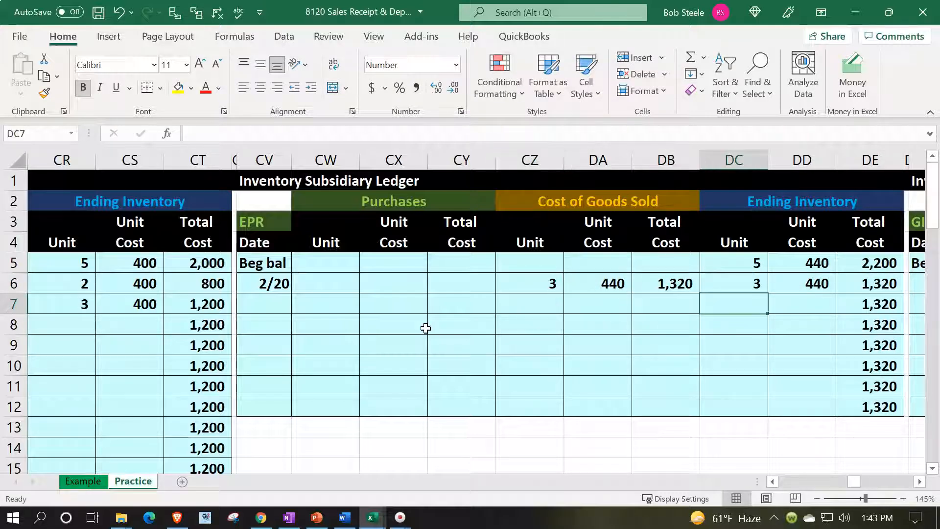
{"action": "type", "text": "="}
{"action": "key", "text": "Up"}
{"action": "key", "text": "Up"}
{"action": "type", "text": "-"}
{"action": "key", "text": "Up"}
{"action": "key", "text": "Tab"}
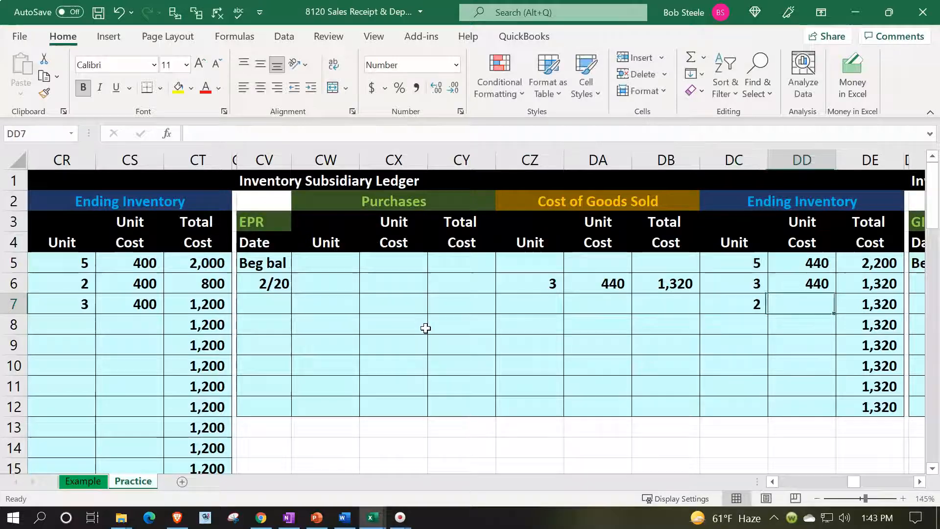
{"action": "type", "text": "+"}
{"action": "key", "text": "Up"}
{"action": "key", "text": "Tab"}
{"action": "type", "text": "+"}
{"action": "key", "text": "Left"}
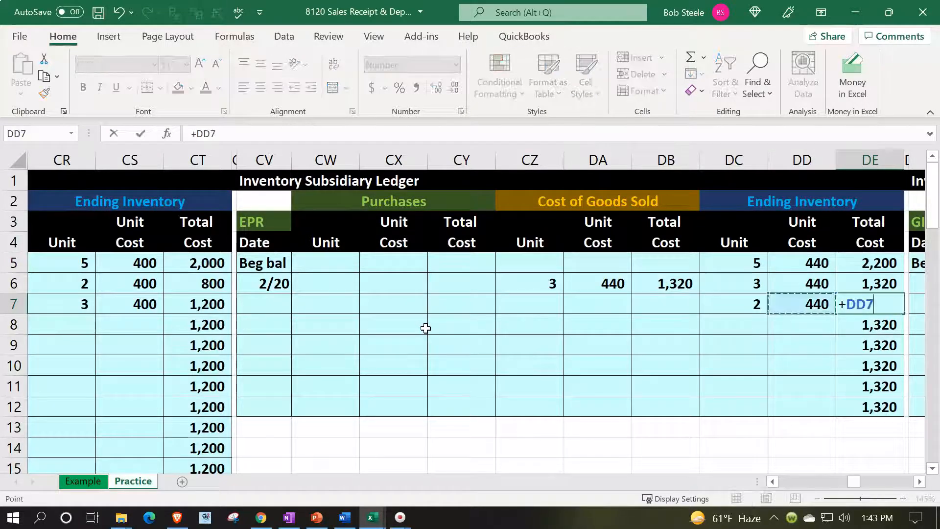
{"action": "key", "text": "Left"}
{"action": "type", "text": "*"}
{"action": "key", "text": "Left"}
{"action": "key", "text": "Return"}
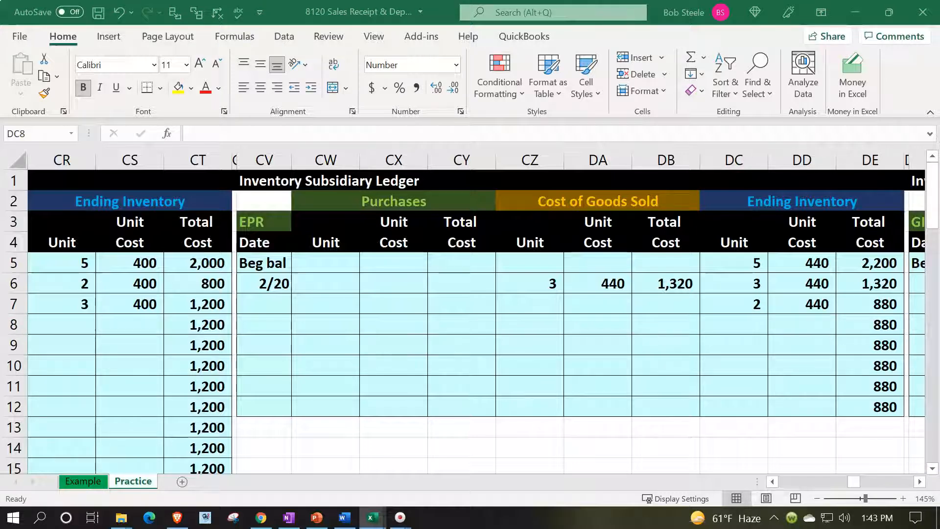
{"action": "left_click", "coordinate": [785, 305]}
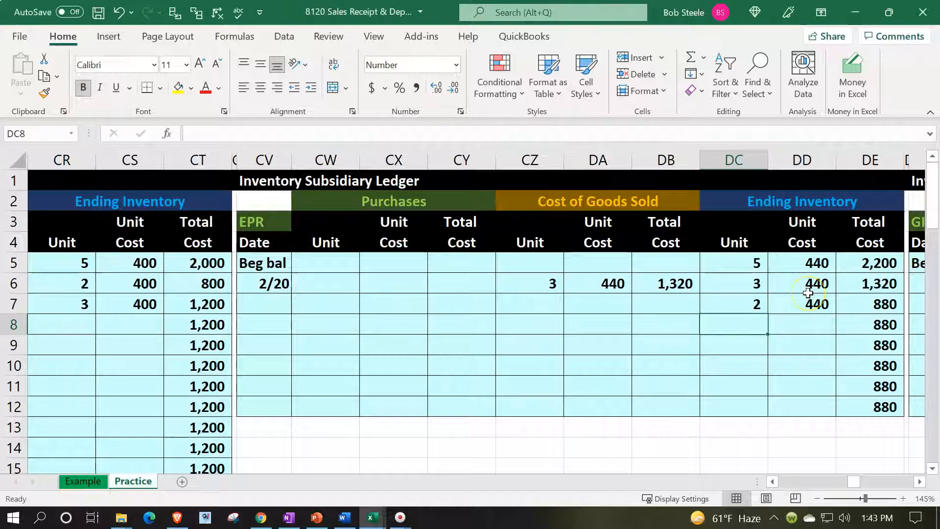
{"action": "key", "text": "Right"}
{"action": "key", "text": "Right"}
{"action": "key", "text": "Right"}
{"action": "key", "text": "Right"}
{"action": "key", "text": "Right"}
{"action": "key", "text": "Right"}
{"action": "key", "text": "Right"}
{"action": "key", "text": "Right"}
{"action": "key", "text": "Right"}
{"action": "key", "text": "Right"}
{"action": "key", "text": "Right"}
{"action": "key", "text": "Right"}
{"action": "key", "text": "Right"}
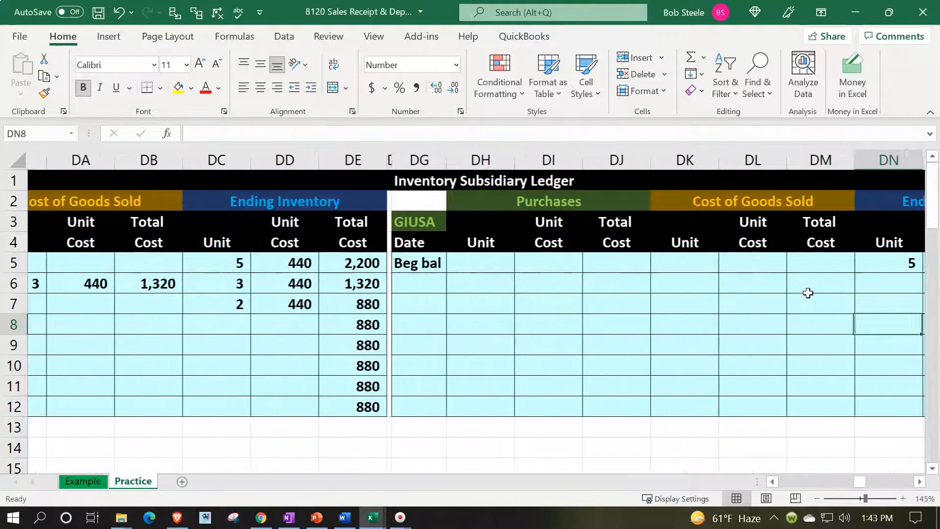
Step: Enter the date 2/20 below Beg bal in the GIUSA ledger
{"action": "key", "text": "Left"}
{"action": "key", "text": "Left"}
{"action": "key", "text": "Left"}
{"action": "key", "text": "Left"}
{"action": "key", "text": "Left"}
{"action": "key", "text": "Left"}
{"action": "key", "text": "Left"}
{"action": "key", "text": "Left"}
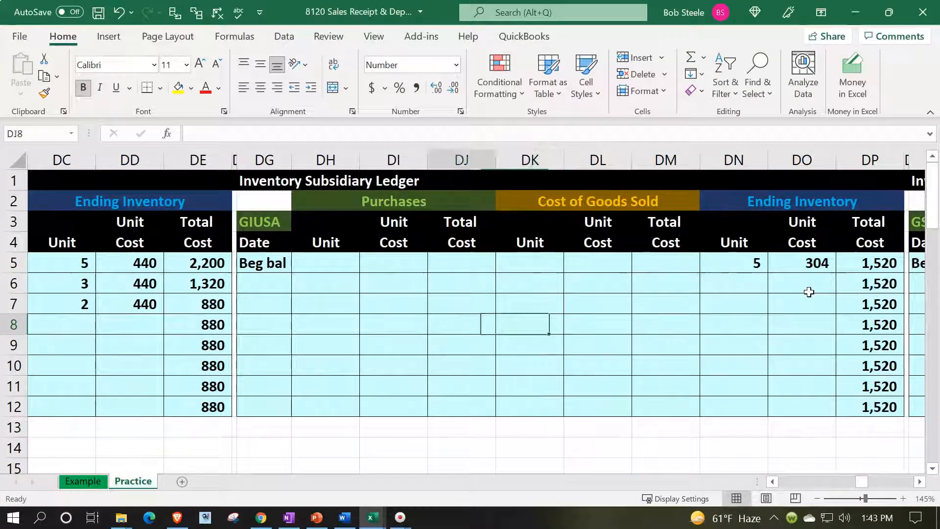
{"action": "key", "text": "Left"}
{"action": "key", "text": "Up"}
{"action": "key", "text": "Up"}
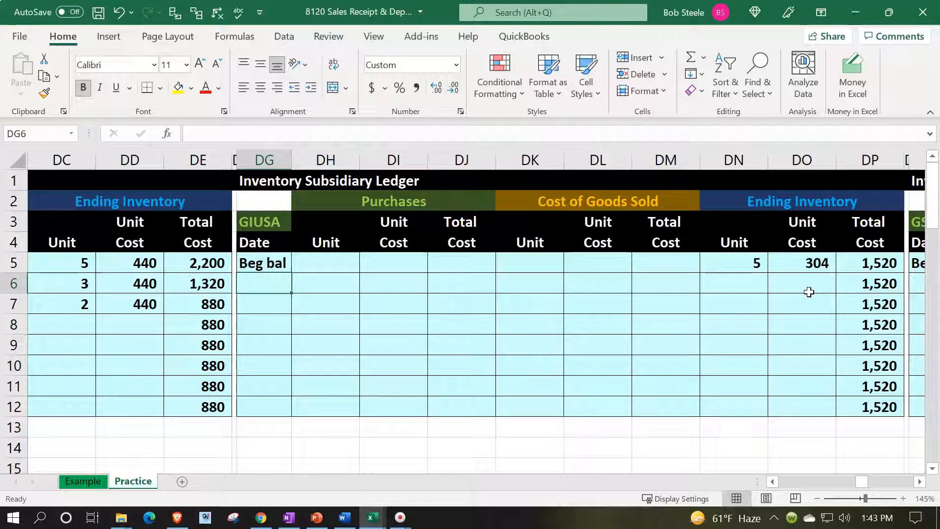
{"action": "type", "text": "2/20"}
{"action": "key", "text": "Return"}
Step: Record the GIUSA sale of 1 unit at 304, totalling 304
{"action": "key", "text": "Right"}
{"action": "key", "text": "Right"}
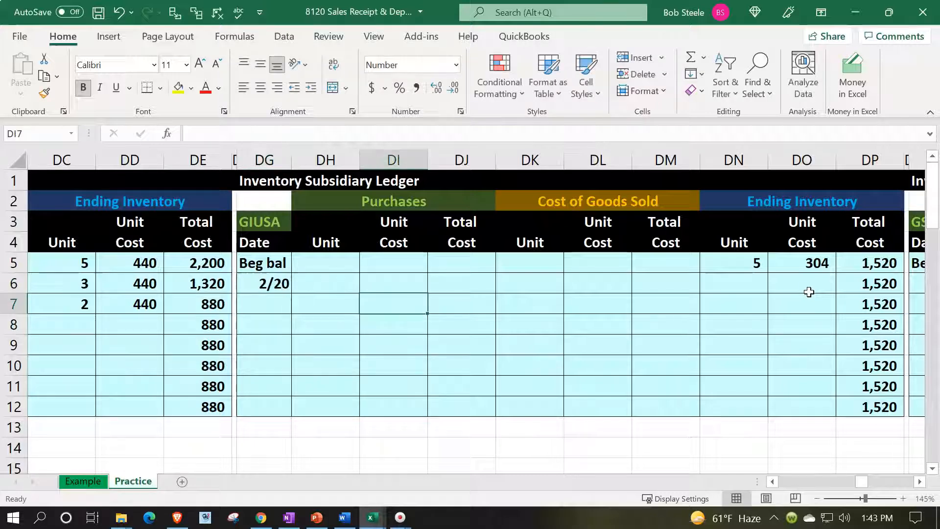
{"action": "key", "text": "Right"}
{"action": "key", "text": "Right"}
{"action": "key", "text": "Up"}
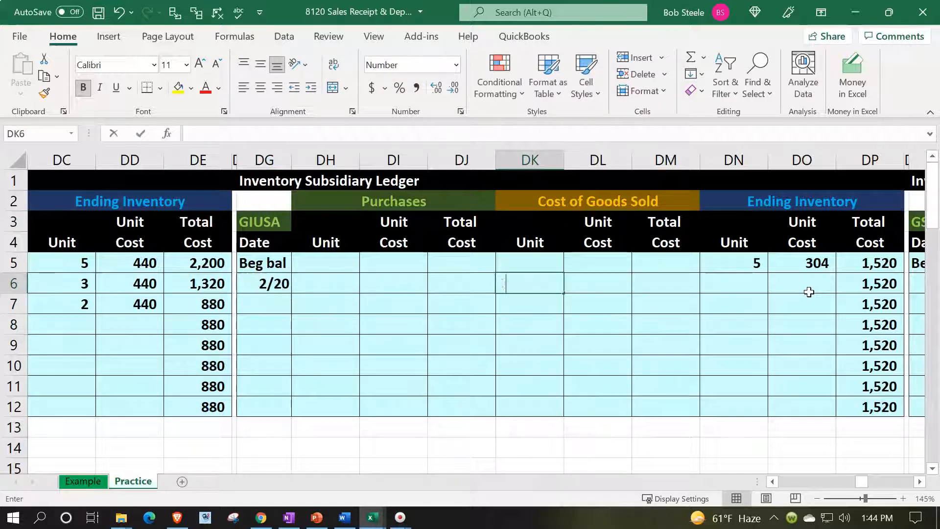
{"action": "type", "text": "1"}
{"action": "key", "text": "Right"}
{"action": "type", "text": "304"}
{"action": "key", "text": "Right"}
{"action": "type", "text": "+"}
{"action": "key", "text": "Left"}
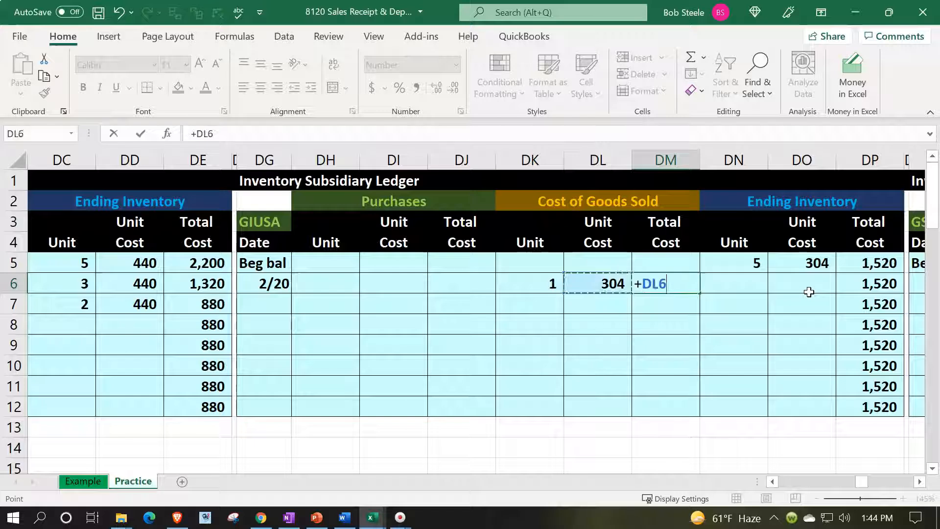
{"action": "key", "text": "Left"}
{"action": "type", "text": "*"}
{"action": "key", "text": "Left"}
{"action": "key", "text": "Tab"}
Step: Build the first GIUSA ending-inventory row: 1 unit at 304 totalling 304
{"action": "type", "text": "+"}
{"action": "key", "text": "Left"}
{"action": "key", "text": "Left"}
{"action": "key", "text": "Left"}
{"action": "key", "text": "Tab"}
{"action": "type", "text": "+"}
{"action": "key", "text": "Left"}
{"action": "key", "text": "Left"}
{"action": "key", "text": "Left"}
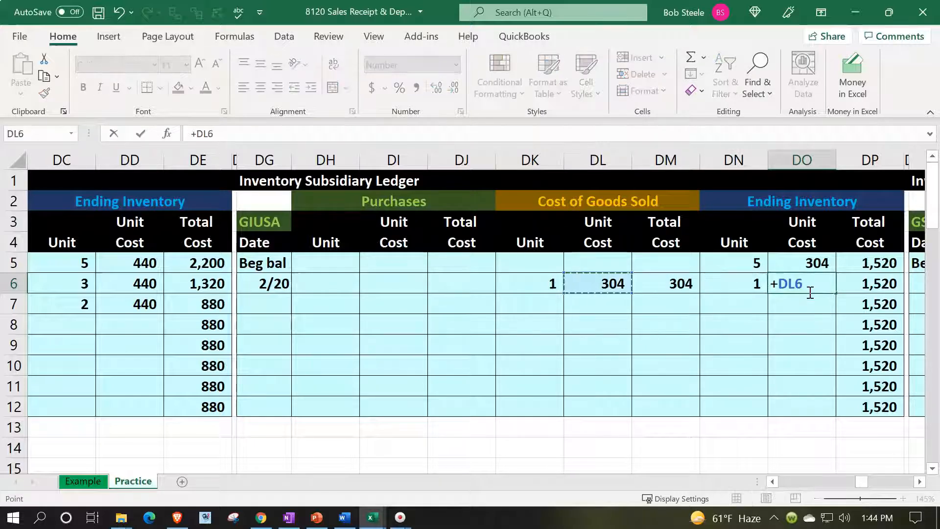
{"action": "key", "text": "Tab"}
{"action": "type", "text": "+"}
{"action": "key", "text": "Left"}
{"action": "key", "text": "Left"}
{"action": "type", "text": "*"}
{"action": "key", "text": "Left"}
{"action": "key", "text": "Down"}
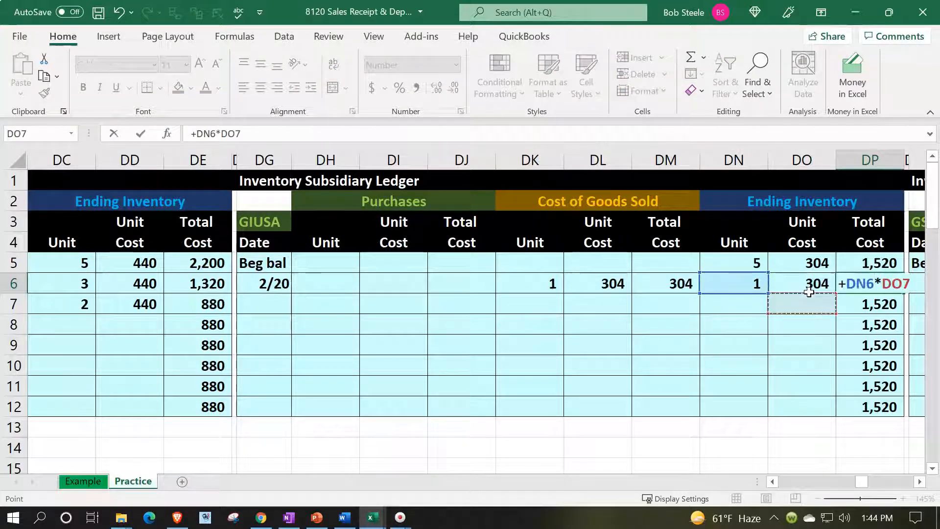
{"action": "key", "text": "Up"}
{"action": "key", "text": "Return"}
Step: Build the remaining GIUSA inventory row: 4 units at 304 worth 1,216
{"action": "key", "text": "Right"}
{"action": "key", "text": "Right"}
{"action": "key", "text": "Right"}
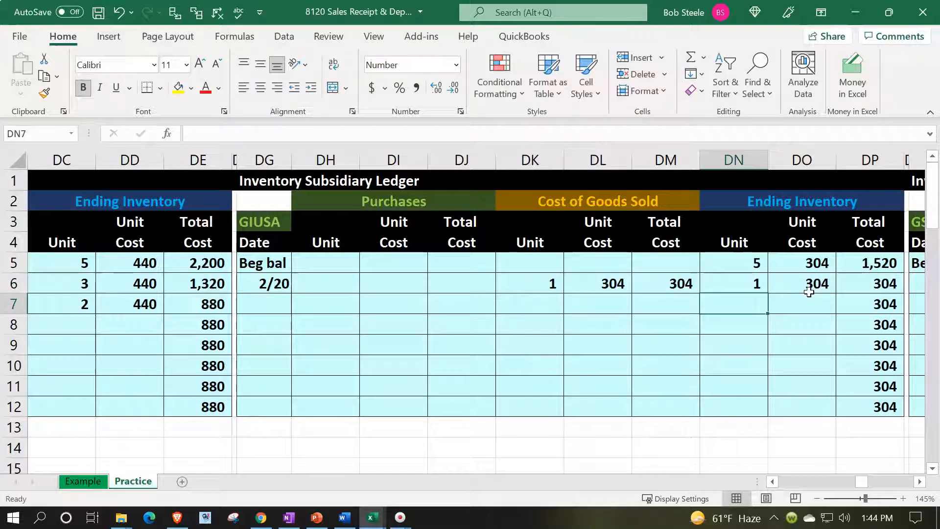
{"action": "type", "text": "="}
{"action": "key", "text": "Up"}
{"action": "key", "text": "Up"}
{"action": "type", "text": "-"}
{"action": "key", "text": "Up"}
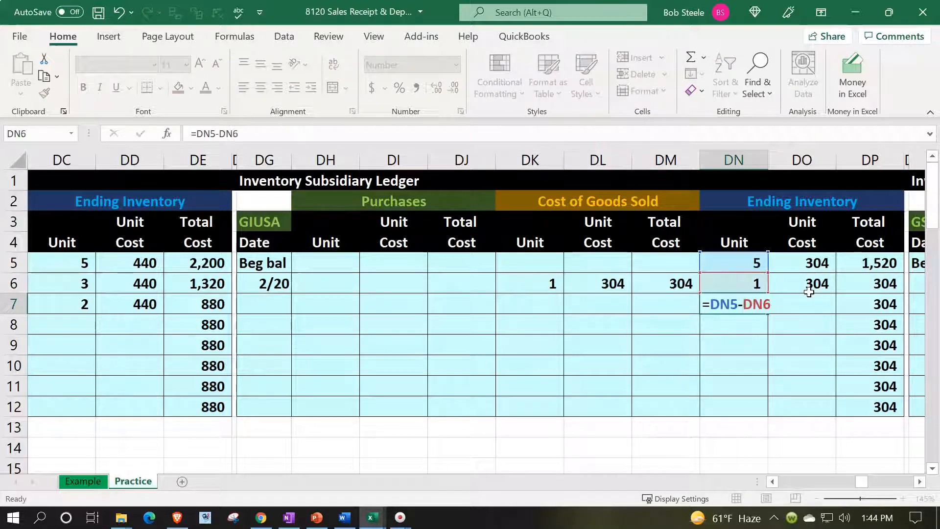
{"action": "key", "text": "Tab"}
{"action": "type", "text": "+"}
{"action": "key", "text": "Up"}
{"action": "key", "text": "Tab"}
{"action": "type", "text": "+"}
{"action": "key", "text": "Up"}
{"action": "key", "text": "Left"}
{"action": "key", "text": "Left"}
{"action": "key", "text": "Down"}
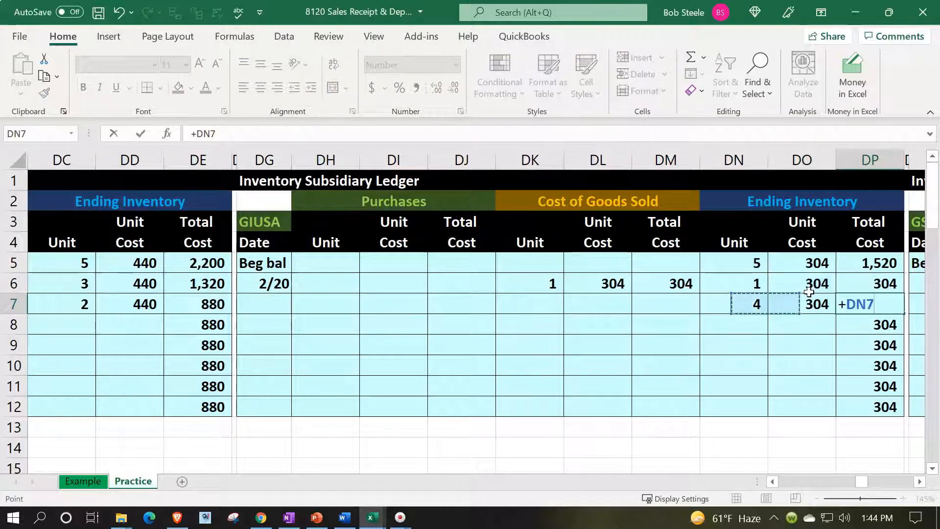
{"action": "type", "text": "*"}
{"action": "key", "text": "Left"}
{"action": "key", "text": "Return"}
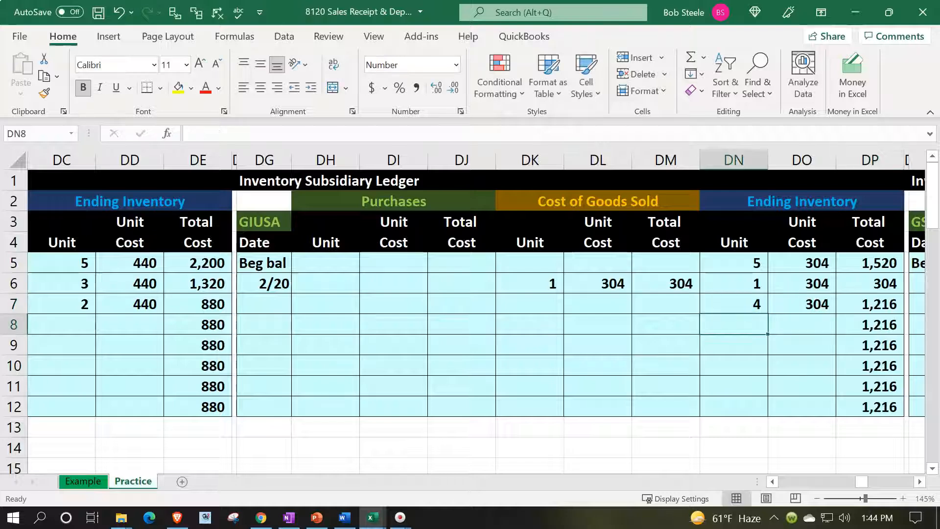
{"action": "key", "text": "alt+Tab"}
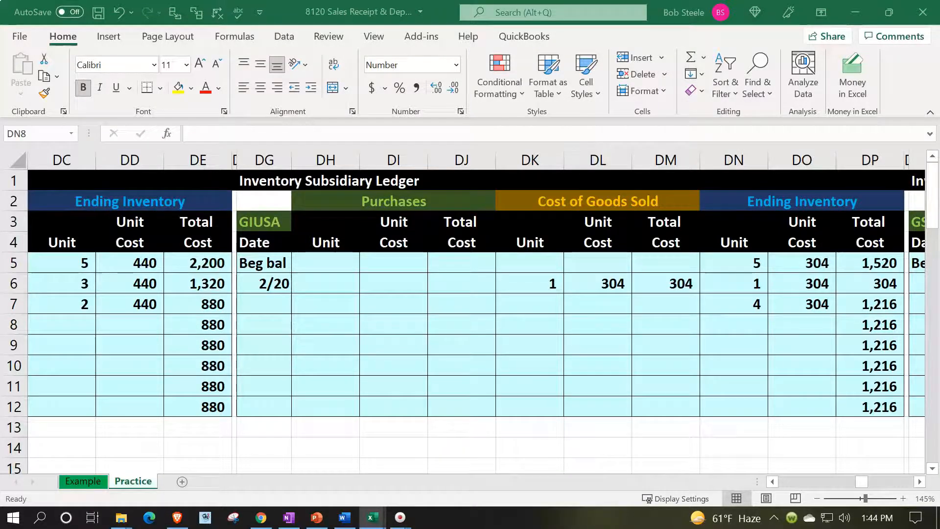
Step: Record the DUK ledger's 1/20 sale of 2 units at 24, costing 48
{"action": "left_click", "coordinate": [566, 308]}
{"action": "scroll", "coordinate": [566, 309], "scroll_direction": "down", "scroll_amount": 3}
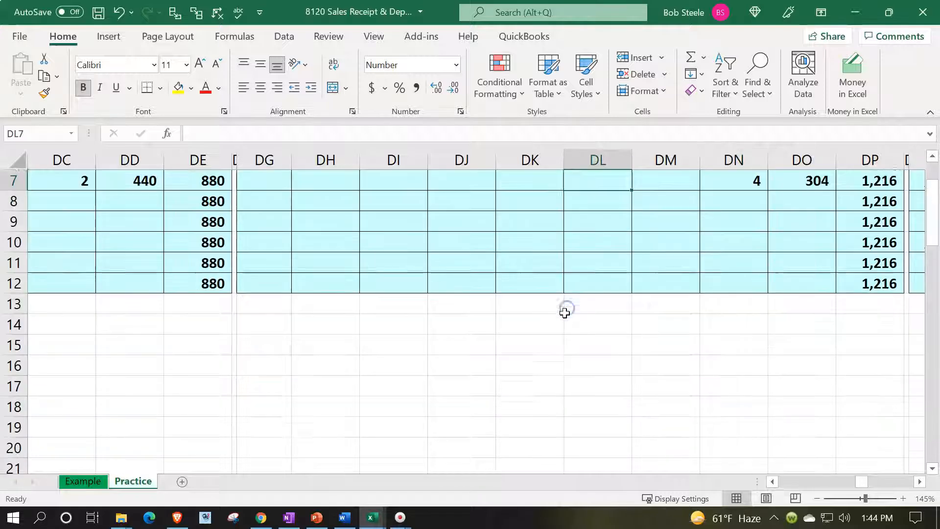
{"action": "scroll", "coordinate": [565, 312], "scroll_direction": "down", "scroll_amount": 6}
{"action": "scroll", "coordinate": [300, 297], "scroll_direction": "up", "scroll_amount": 1}
{"action": "left_click", "coordinate": [273, 285]}
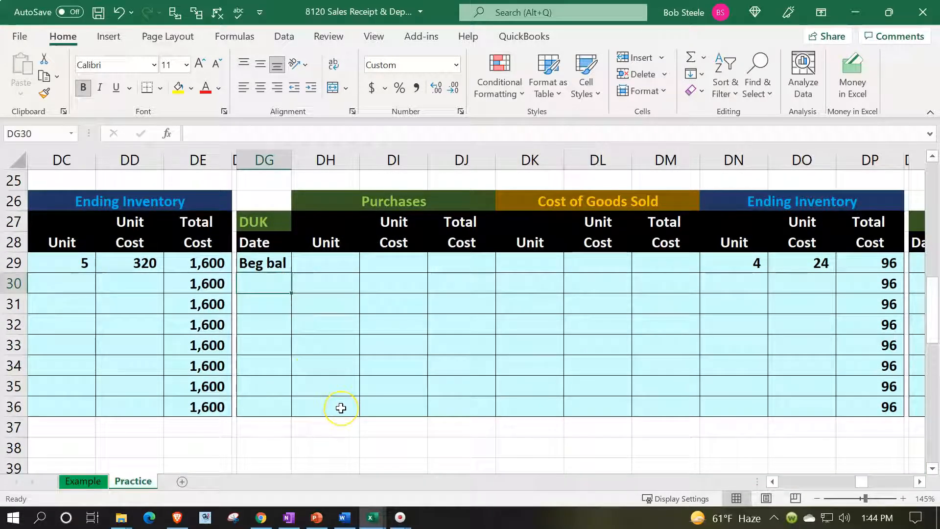
{"action": "type", "text": "1/20"}
{"action": "key", "text": "Return"}
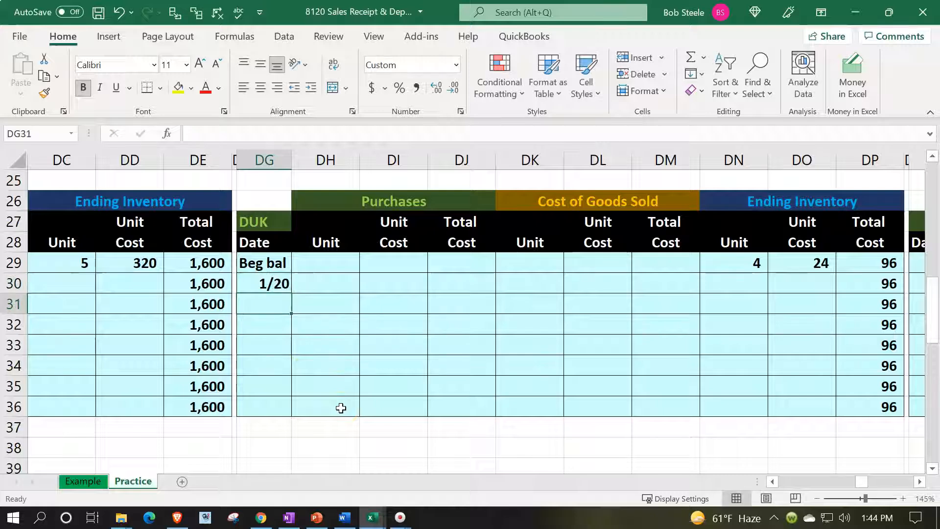
{"action": "key", "text": "Right"}
{"action": "key", "text": "Right"}
{"action": "key", "text": "Right"}
{"action": "key", "text": "Right"}
{"action": "key", "text": "Up"}
{"action": "type", "text": "2"}
{"action": "key", "text": "Tab"}
{"action": "type", "text": "24"}
{"action": "key", "text": "Tab"}
{"action": "type", "text": "="}
{"action": "key", "text": "Left"}
{"action": "key", "text": "Left"}
{"action": "type", "text": "*"}
{"action": "key", "text": "Left"}
{"action": "type", "text": "*"}
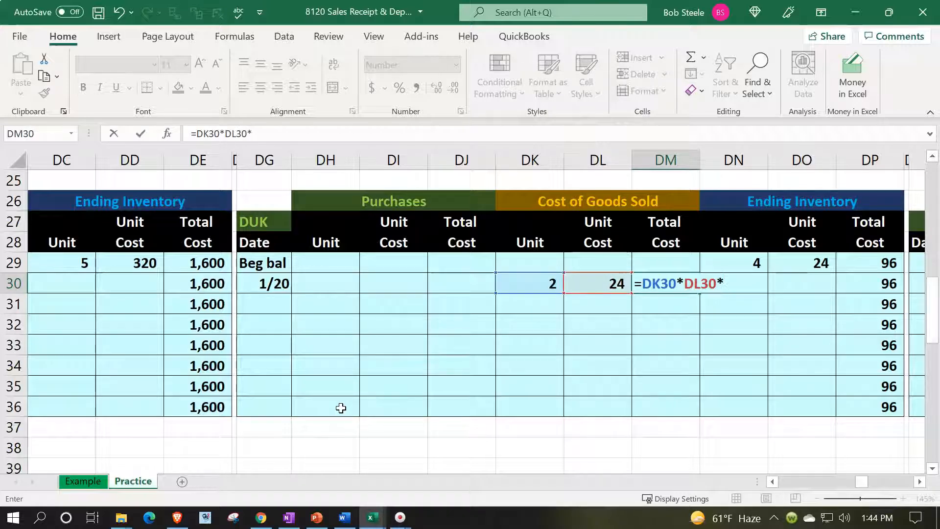
{"action": "key", "text": "Return"}
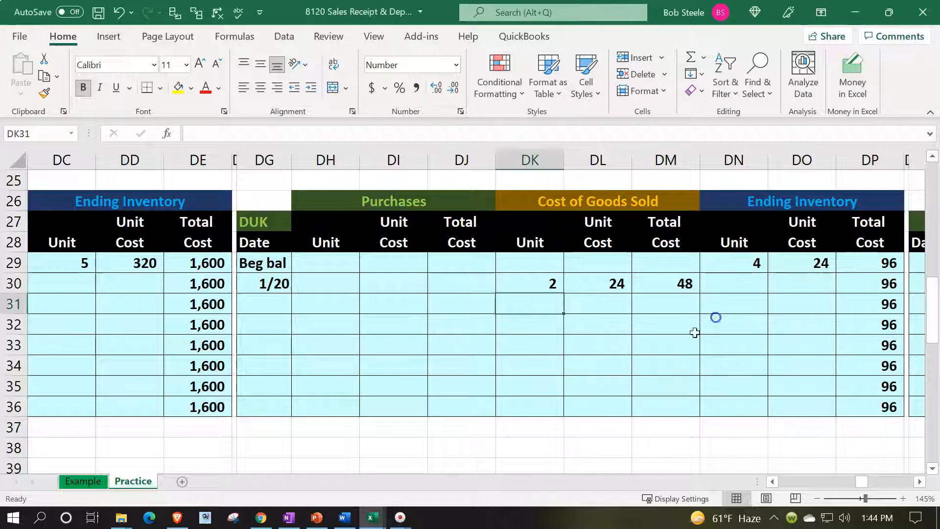
Step: Fill the 1/20 ending columns with formulas giving 2 units at 24 totalling 48
{"action": "left_click", "coordinate": [736, 289]}
{"action": "type", "text": "="}
{"action": "key", "text": "Left"}
{"action": "key", "text": "Left"}
{"action": "key", "text": "Left"}
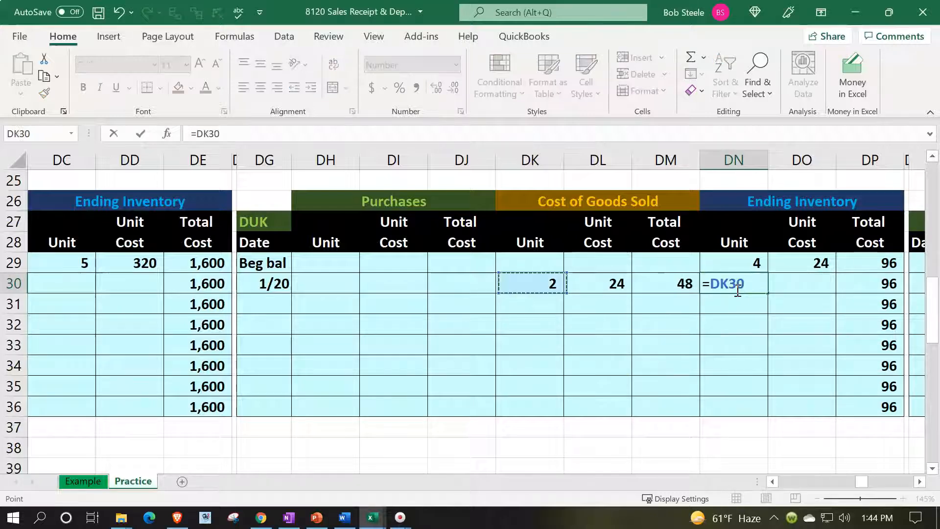
{"action": "key", "text": "Tab"}
{"action": "type", "text": "+"}
{"action": "key", "text": "Left"}
{"action": "key", "text": "Left"}
{"action": "type", "text": "/"}
{"action": "key", "text": "Left"}
{"action": "key", "text": "Tab"}
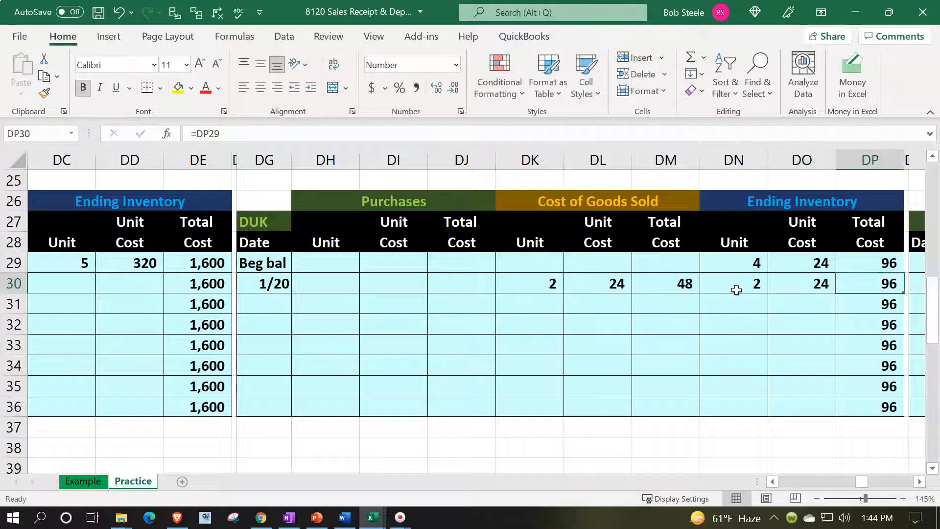
{"action": "type", "text": "+"}
{"action": "key", "text": "Left"}
{"action": "key", "text": "Left"}
{"action": "type", "text": "*"}
{"action": "key", "text": "Left"}
{"action": "key", "text": "Return"}
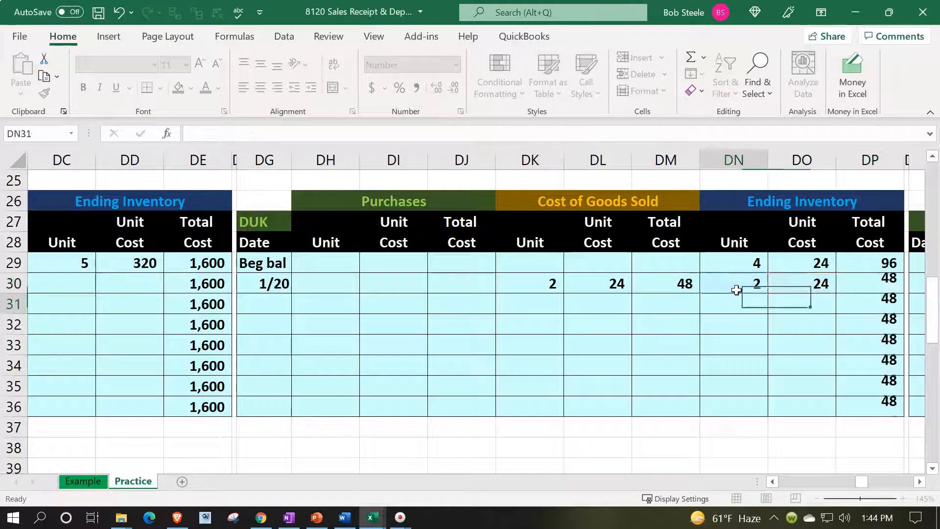
Step: Fill row 31 with formulas: ending units =DN29-DN30, unit cost 24, total 48
{"action": "type", "text": "="}
{"action": "key", "text": "Up"}
{"action": "key", "text": "Up"}
{"action": "type", "text": "-"}
{"action": "key", "text": "Up"}
{"action": "key", "text": "Tab"}
{"action": "type", "text": "+"}
{"action": "key", "text": "Up"}
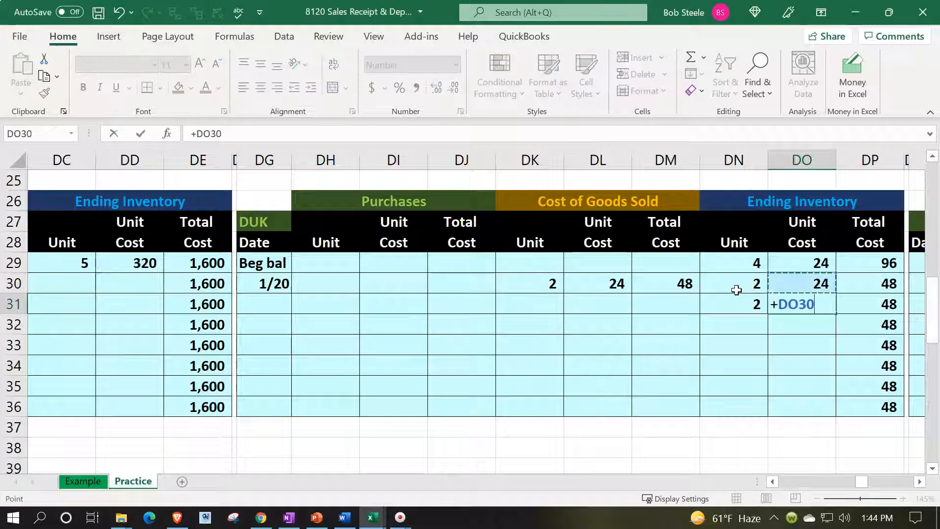
{"action": "key", "text": "Tab"}
{"action": "type", "text": "+"}
{"action": "key", "text": "Left"}
{"action": "key", "text": "Left"}
{"action": "type", "text": "*"}
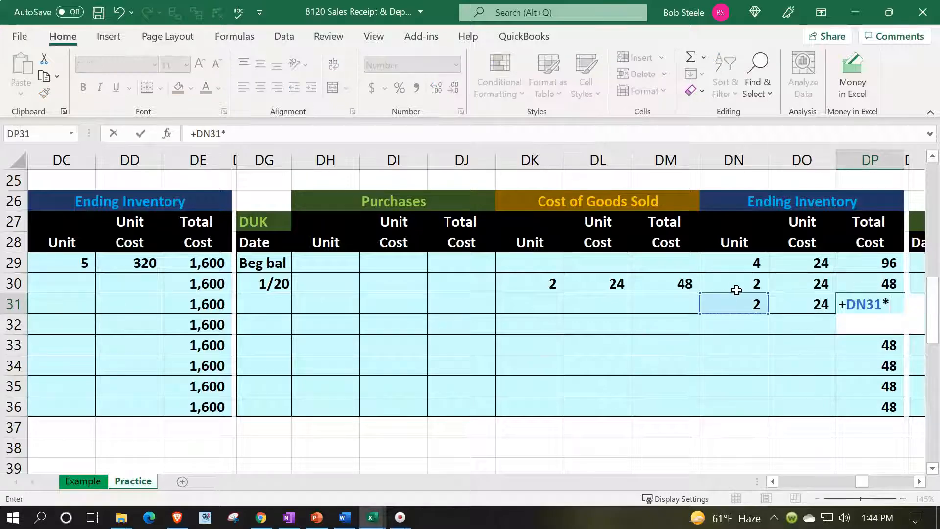
{"action": "key", "text": "Left"}
{"action": "key", "text": "Return"}
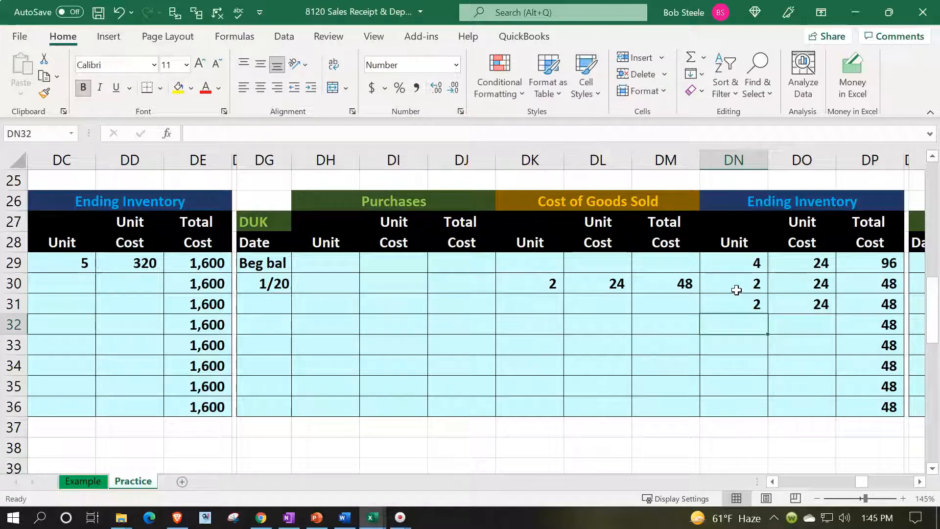
Step: Review the cost of goods sold totals in the DUK, GIUSA and previous ledgers
{"action": "left_click", "coordinate": [686, 283]}
{"action": "scroll", "coordinate": [658, 321], "scroll_direction": "up", "scroll_amount": 8}
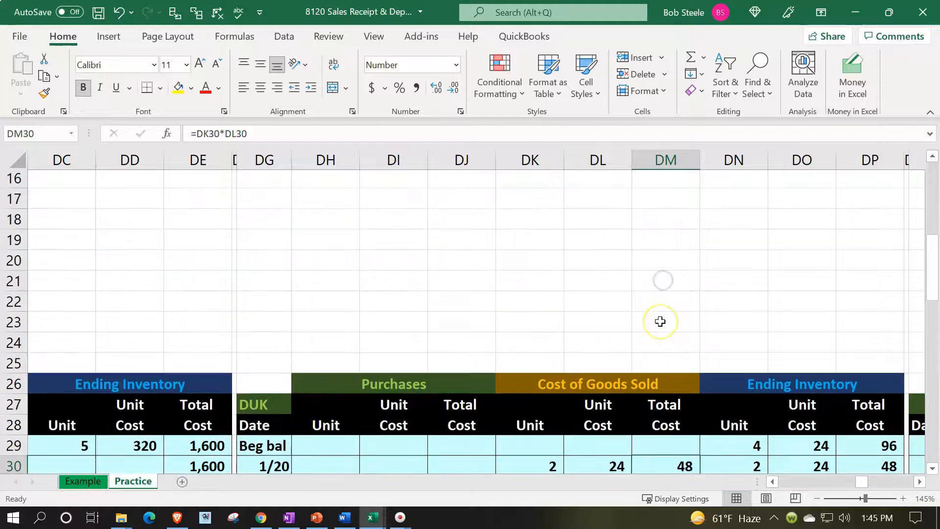
{"action": "left_click", "coordinate": [669, 283]}
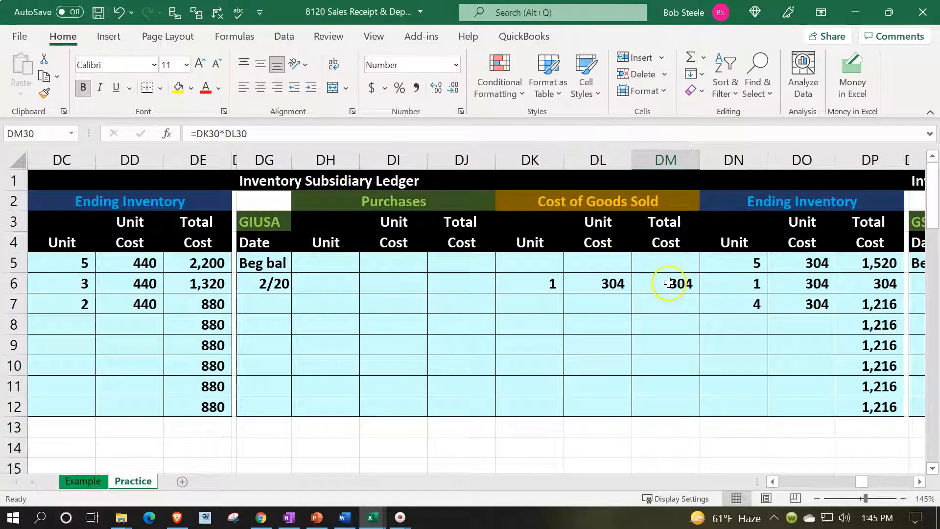
{"action": "left_click", "coordinate": [772, 481]}
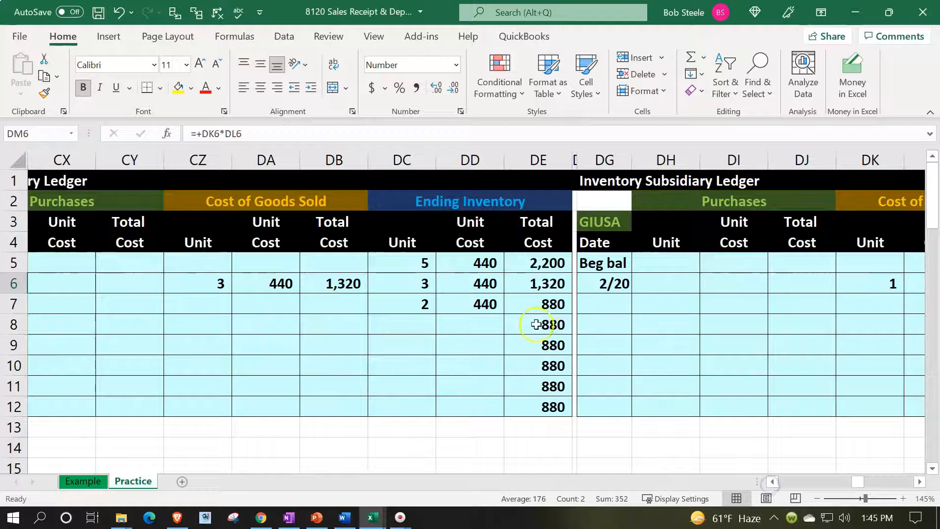
{"action": "left_click", "coordinate": [346, 279]}
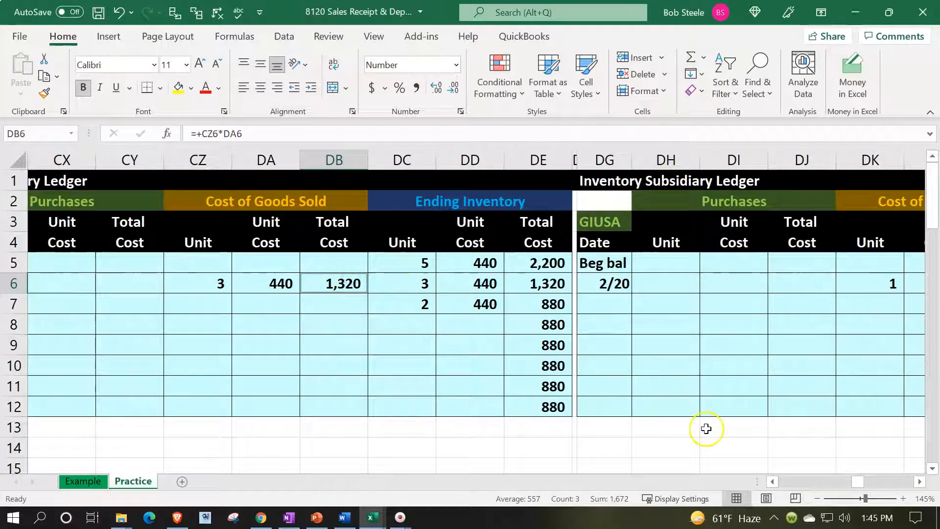
{"action": "left_click", "coordinate": [772, 482]}
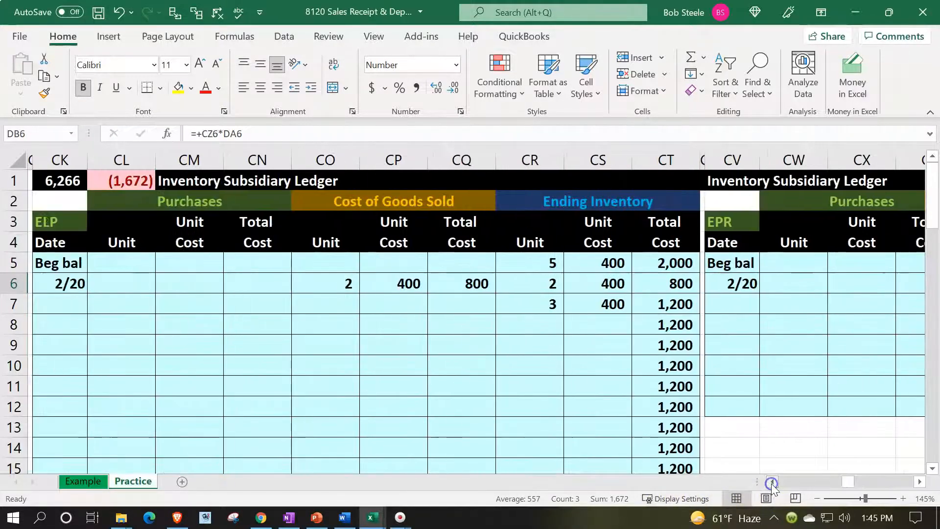
{"action": "left_click", "coordinate": [772, 482]}
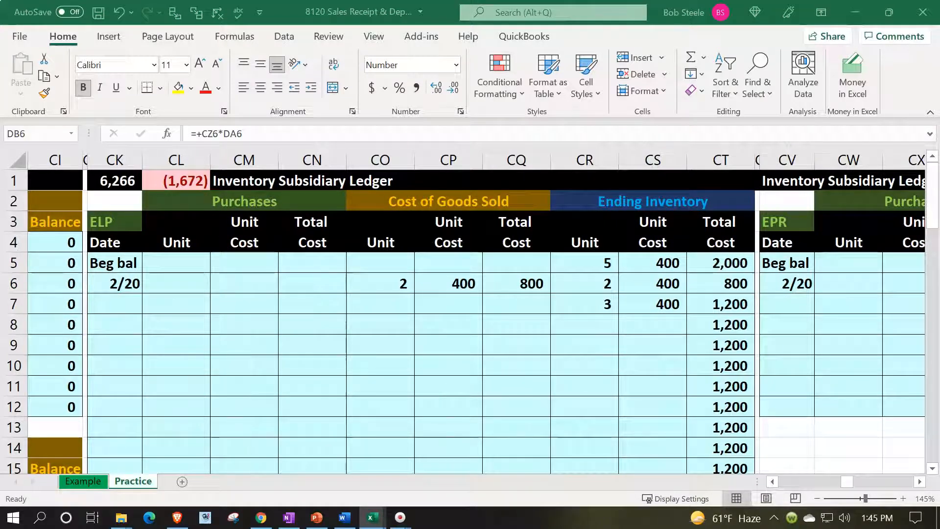
Step: Return to column A at cell A21, below the 1,760 inventory entry
{"action": "left_click", "coordinate": [246, 301]}
{"action": "key", "text": "Left"}
{"action": "key", "text": "Left"}
{"action": "key", "text": "Left"}
{"action": "key", "text": "Left"}
{"action": "key", "text": "Left"}
{"action": "key", "text": "Left"}
{"action": "key", "text": "Left"}
{"action": "key", "text": "Left"}
{"action": "key", "text": "Left"}
{"action": "key", "text": "Left"}
{"action": "key", "text": "Left"}
{"action": "key", "text": "Left"}
{"action": "key", "text": "Left"}
{"action": "key", "text": "Left"}
{"action": "key", "text": "Left"}
{"action": "key", "text": "Left"}
{"action": "key", "text": "Left"}
{"action": "key", "text": "Left"}
{"action": "key", "text": "Left"}
{"action": "key", "text": "Left"}
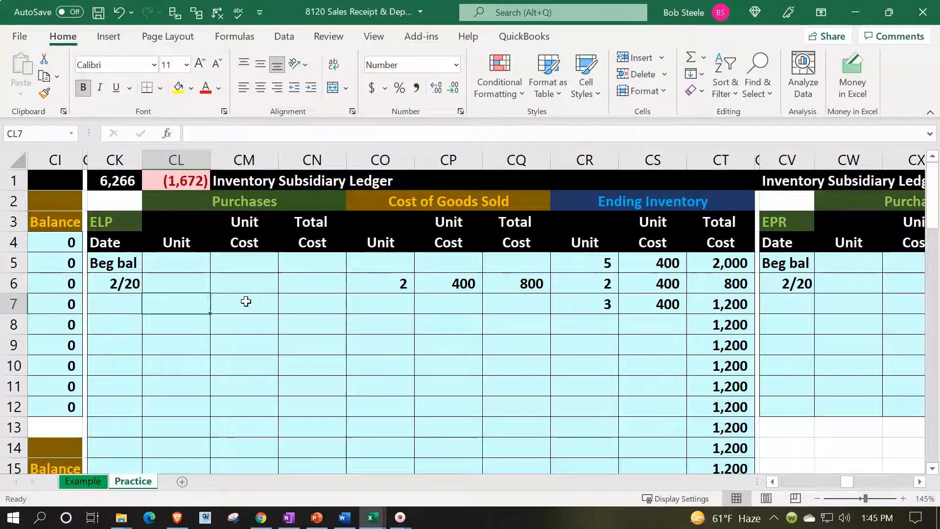
{"action": "key", "text": "Left"}
{"action": "key", "text": "Left"}
{"action": "key", "text": "Left"}
{"action": "key", "text": "Left"}
{"action": "key", "text": "Left"}
{"action": "key", "text": "Left"}
{"action": "key", "text": "Left"}
{"action": "key", "text": "Left"}
{"action": "key", "text": "Left"}
{"action": "key", "text": "Left"}
{"action": "key", "text": "Left"}
{"action": "key", "text": "Left"}
{"action": "key", "text": "Left"}
{"action": "key", "text": "Left"}
{"action": "key", "text": "Left"}
{"action": "key", "text": "Left"}
{"action": "key", "text": "Left"}
{"action": "key", "text": "Left"}
{"action": "key", "text": "Left"}
{"action": "key", "text": "Left"}
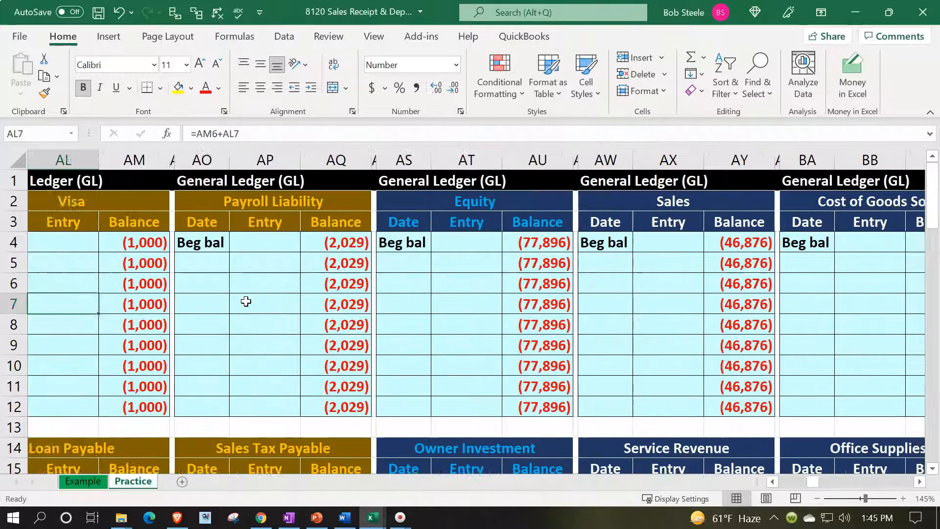
{"action": "key", "text": "Down"}
{"action": "key", "text": "Down"}
{"action": "key", "text": "Down"}
{"action": "key", "text": "Down"}
{"action": "key", "text": "Down"}
{"action": "key", "text": "Down"}
{"action": "key", "text": "Down"}
{"action": "key", "text": "Down"}
{"action": "key", "text": "Down"}
{"action": "key", "text": "Down"}
{"action": "key", "text": "Down"}
{"action": "key", "text": "Down"}
{"action": "key", "text": "Down"}
{"action": "key", "text": "Down"}
{"action": "key", "text": "Down"}
{"action": "key", "text": "Down"}
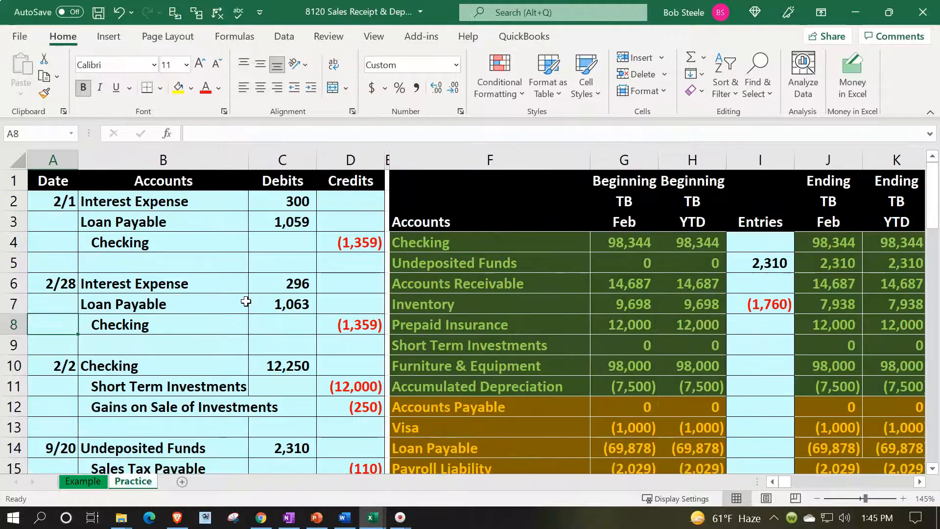
{"action": "key", "text": "Up"}
{"action": "key", "text": "Up"}
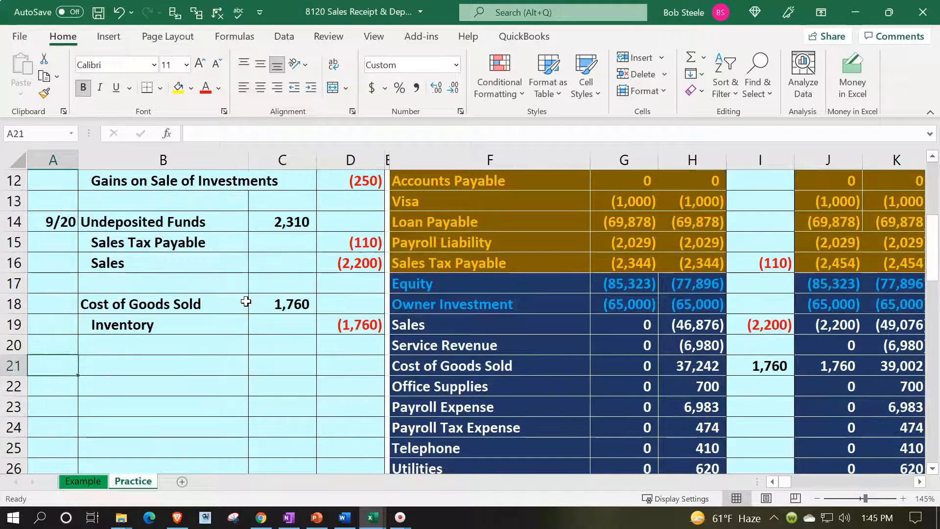
Step: Start a 9/20 entry linking Undeposited Funds, Sales Tax Payable and Sales from the account list
{"action": "type", "text": "9"}
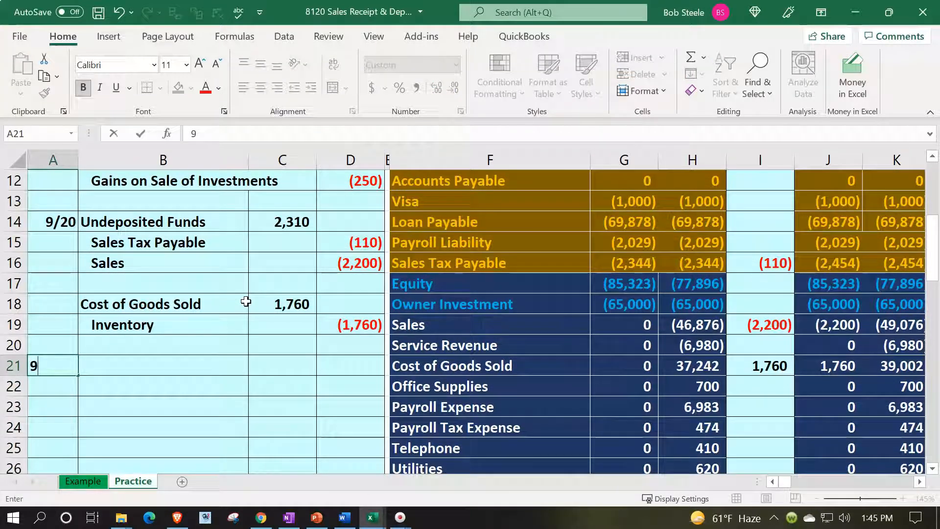
{"action": "type", "text": "/20"}
{"action": "key", "text": "Tab"}
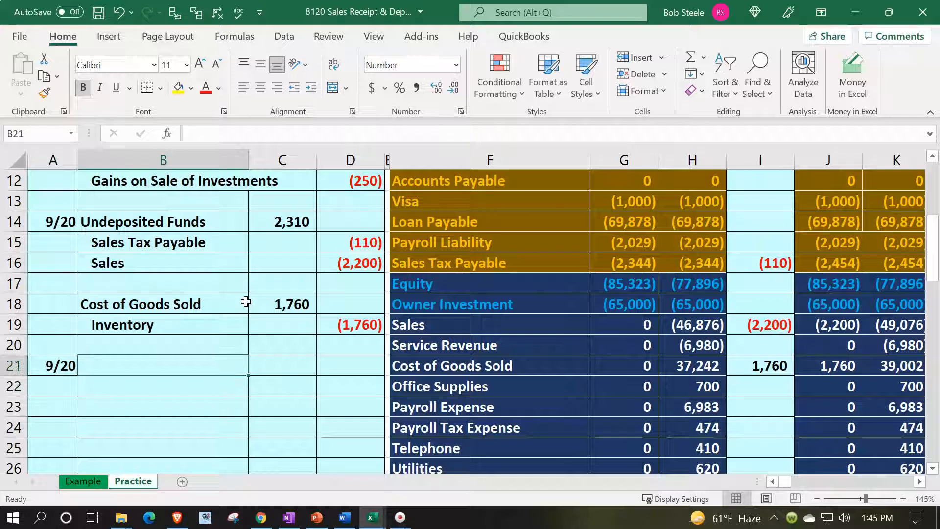
{"action": "type", "text": "="}
{"action": "key", "text": "Right"}
{"action": "key", "text": "Right"}
{"action": "key", "text": "Right"}
{"action": "key", "text": "Right"}
{"action": "key", "text": "Up"}
{"action": "key", "text": "Up"}
{"action": "key", "text": "Up"}
{"action": "key", "text": "Up"}
{"action": "key", "text": "Up"}
{"action": "key", "text": "Up"}
{"action": "key", "text": "Up"}
{"action": "key", "text": "Up"}
{"action": "key", "text": "Up"}
{"action": "key", "text": "Up"}
{"action": "key", "text": "Up"}
{"action": "key", "text": "Up"}
{"action": "key", "text": "Up"}
{"action": "key", "text": "Up"}
{"action": "key", "text": "Up"}
{"action": "key", "text": "Up"}
{"action": "key", "text": "Up"}
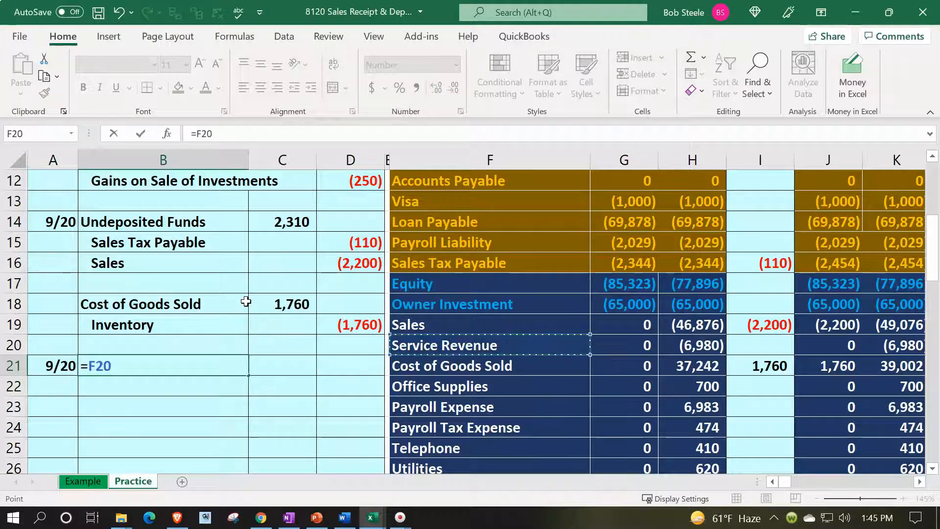
{"action": "key", "text": "Up"}
{"action": "key", "text": "Up"}
{"action": "key", "text": "Down"}
{"action": "key", "text": "Down"}
{"action": "key", "text": "Down"}
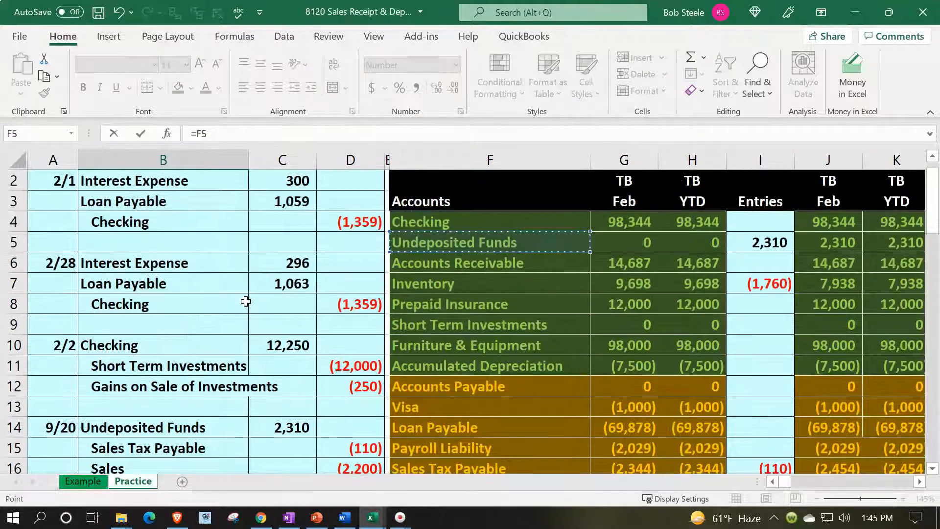
{"action": "key", "text": "Return"}
{"action": "type", "text": "="}
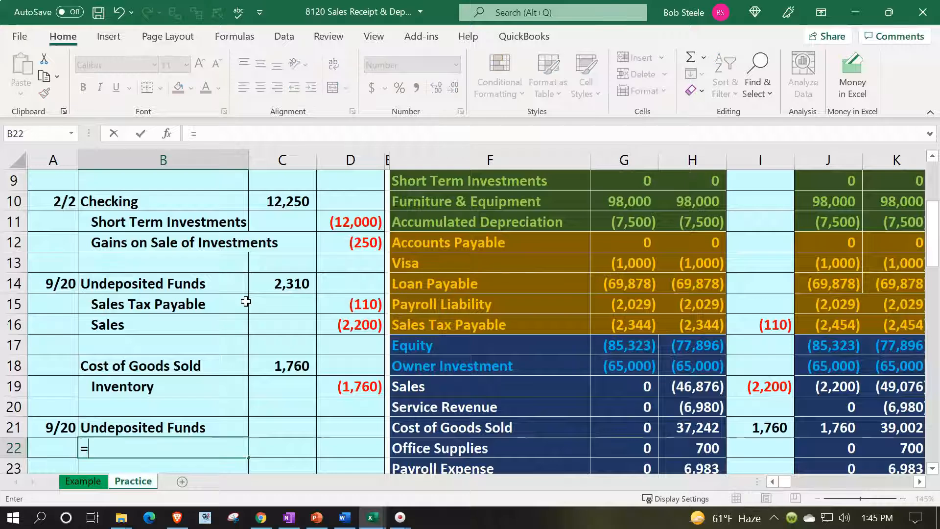
{"action": "key", "text": "Right"}
{"action": "key", "text": "Right"}
{"action": "key", "text": "Right"}
{"action": "key", "text": "Up"}
{"action": "key", "text": "Up"}
{"action": "key", "text": "Up"}
{"action": "key", "text": "Up"}
{"action": "key", "text": "Up"}
{"action": "key", "text": "Up"}
{"action": "key", "text": "Right"}
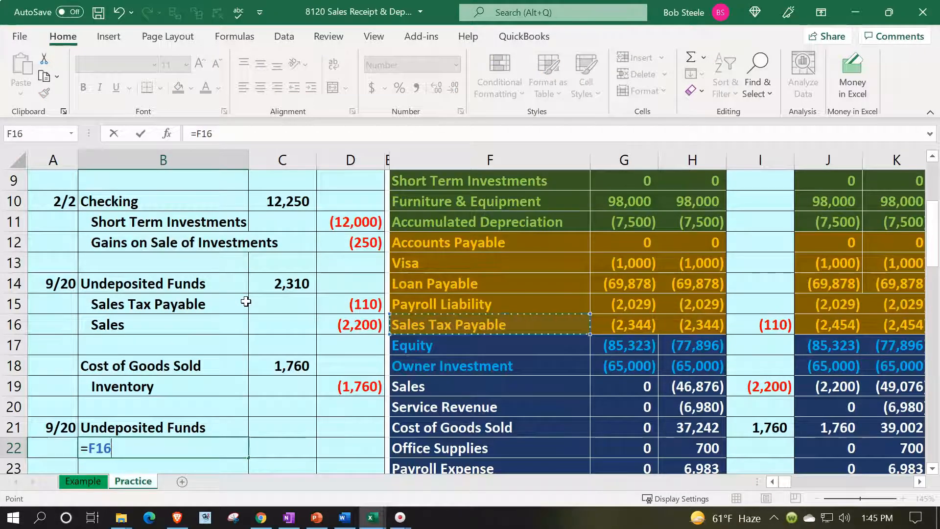
{"action": "key", "text": "Return"}
{"action": "type", "text": "="}
{"action": "key", "text": "Right"}
{"action": "key", "text": "Right"}
{"action": "key", "text": "Right"}
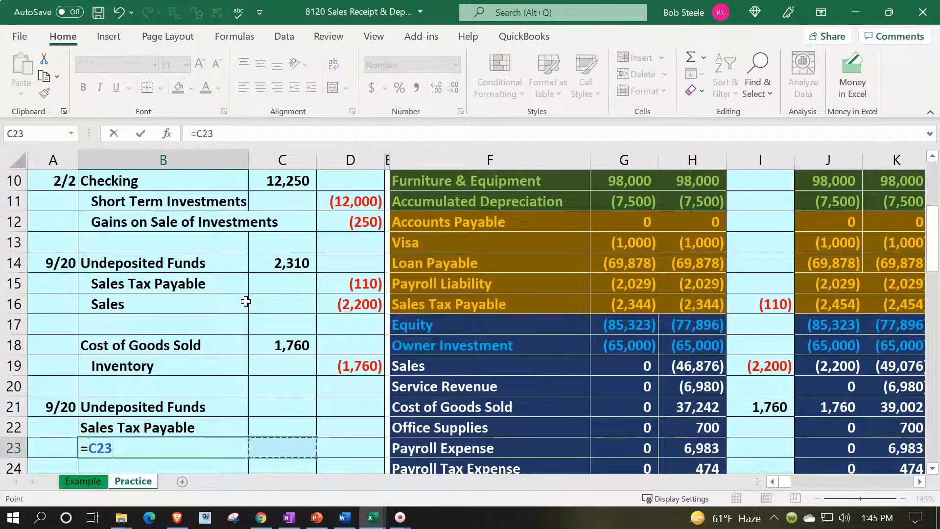
{"action": "key", "text": "Down"}
{"action": "key", "text": "Down"}
{"action": "key", "text": "Up"}
{"action": "key", "text": "Up"}
{"action": "key", "text": "Up"}
{"action": "key", "text": "Up"}
{"action": "key", "text": "Up"}
{"action": "key", "text": "Up"}
{"action": "key", "text": "Right"}
{"action": "key", "text": "Return"}
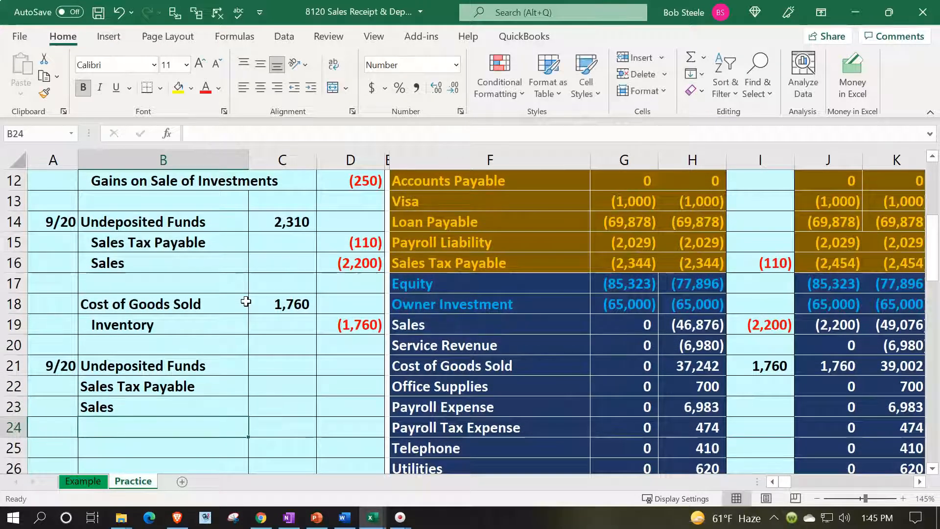
Step: After a blank row, link Cost of Goods Sold and Inventory as the next entry's accounts
{"action": "key", "text": "Down"}
{"action": "type", "text": "="}
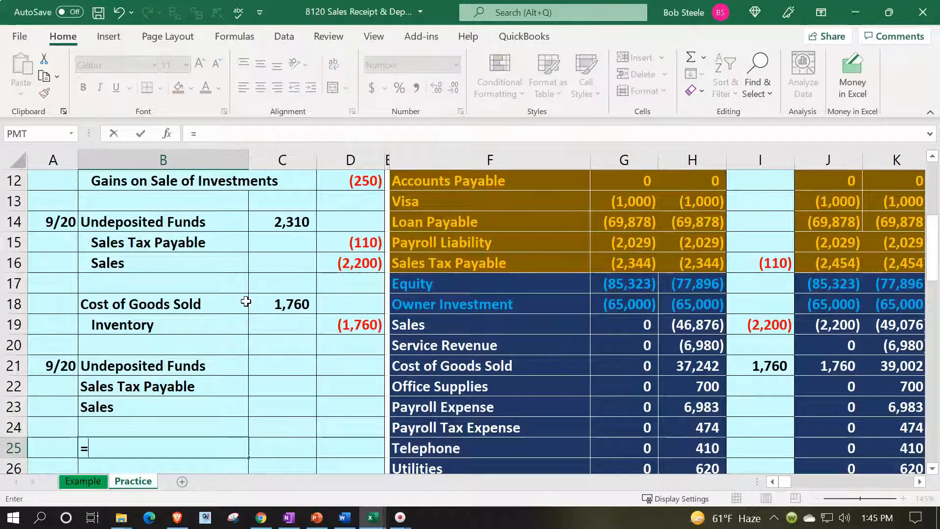
{"action": "key", "text": "Right"}
{"action": "key", "text": "Right"}
{"action": "key", "text": "Right"}
{"action": "key", "text": "Up"}
{"action": "key", "text": "Up"}
{"action": "key", "text": "Up"}
{"action": "key", "text": "Up"}
{"action": "key", "text": "Up"}
{"action": "key", "text": "Down"}
{"action": "key", "text": "Right"}
{"action": "key", "text": "Return"}
{"action": "type", "text": "="}
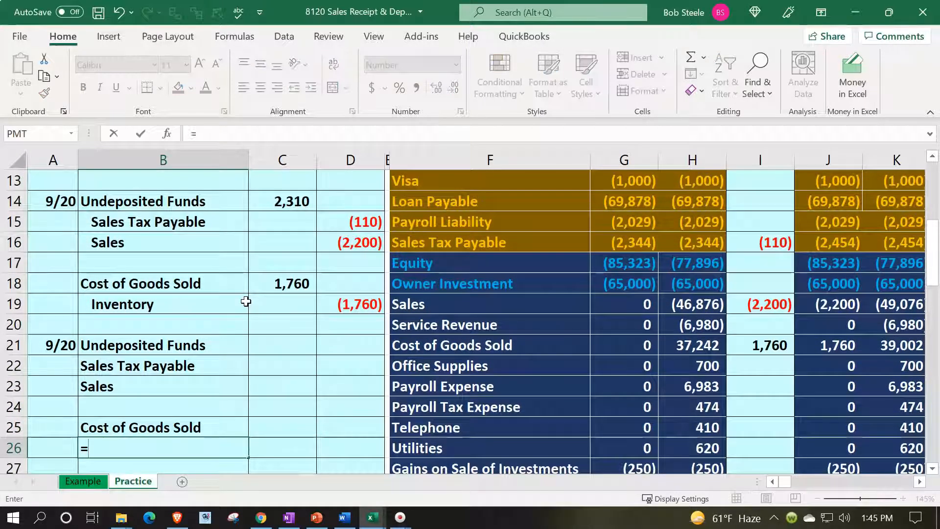
{"action": "key", "text": "Right"}
{"action": "key", "text": "Right"}
{"action": "key", "text": "Right"}
{"action": "key", "text": "Right"}
{"action": "key", "text": "Up"}
{"action": "key", "text": "Up"}
{"action": "key", "text": "Up"}
{"action": "key", "text": "Up"}
{"action": "key", "text": "Up"}
{"action": "key", "text": "Up"}
{"action": "key", "text": "Up"}
{"action": "key", "text": "Up"}
{"action": "key", "text": "Up"}
{"action": "key", "text": "Up"}
{"action": "key", "text": "Up"}
{"action": "key", "text": "Up"}
{"action": "key", "text": "Up"}
{"action": "key", "text": "Up"}
{"action": "key", "text": "Up"}
{"action": "key", "text": "Up"}
{"action": "key", "text": "Up"}
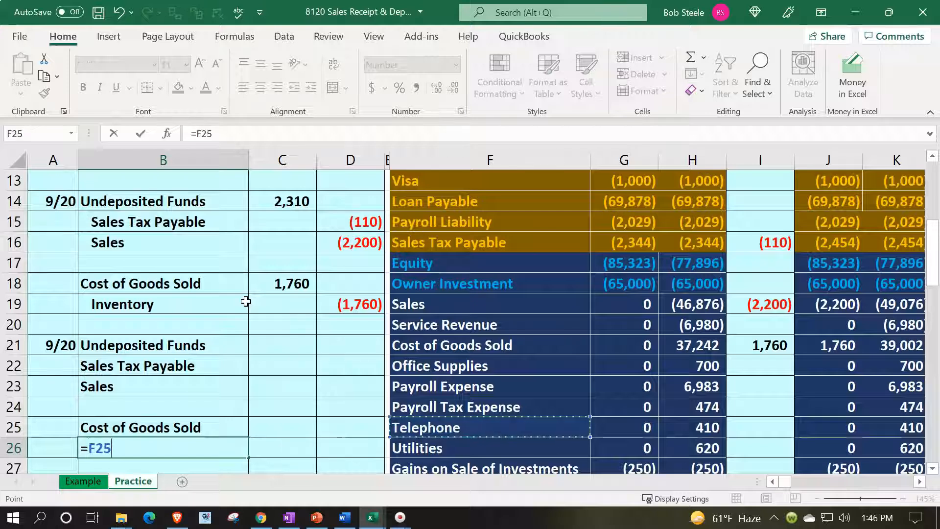
{"action": "key", "text": "Up"}
{"action": "key", "text": "Up"}
{"action": "key", "text": "Up"}
{"action": "key", "text": "Down"}
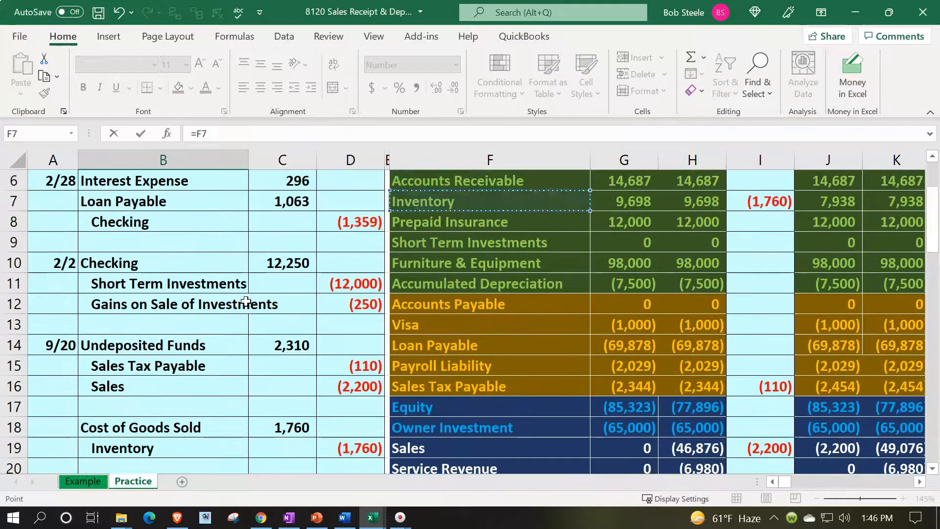
{"action": "key", "text": "Return"}
{"action": "key", "text": "Return"}
{"action": "key", "text": "Return"}
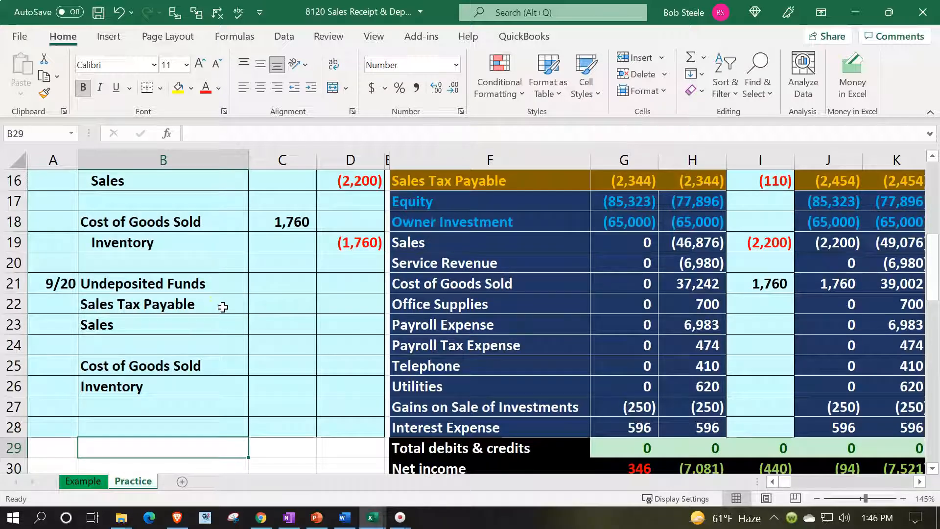
Step: Indent the Sales Tax Payable, Sales and Inventory credit labels
{"action": "left_click", "coordinate": [202, 287]}
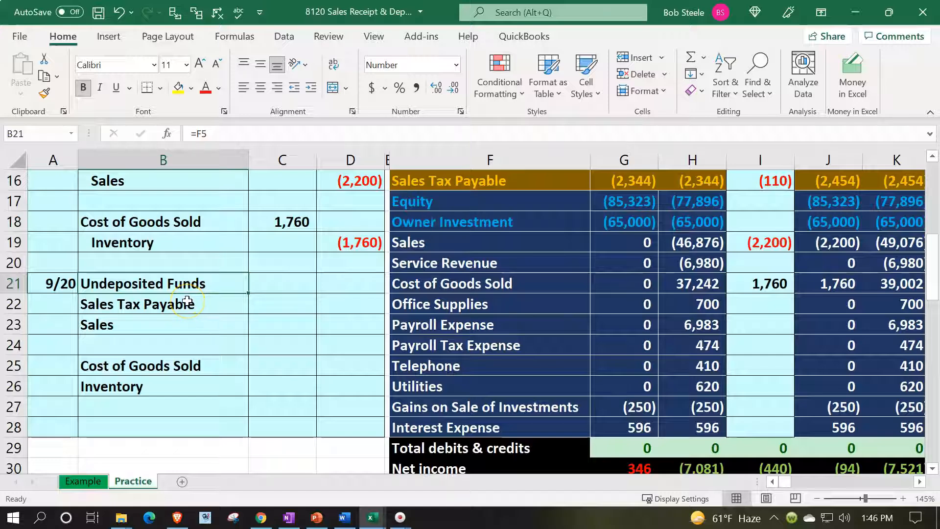
{"action": "left_click_drag", "start_coordinate": [187, 301], "coordinate": [186, 322]}
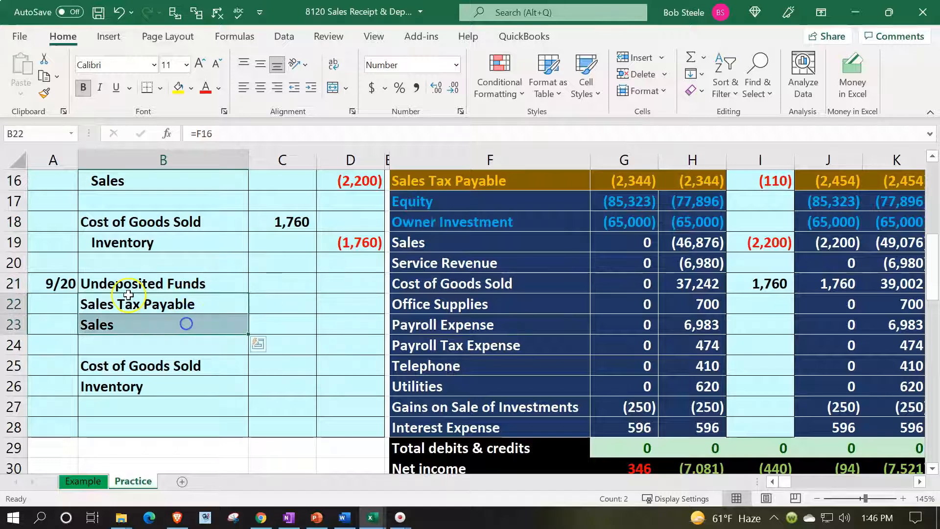
{"action": "left_click", "coordinate": [310, 89]}
{"action": "left_click", "coordinate": [212, 386]}
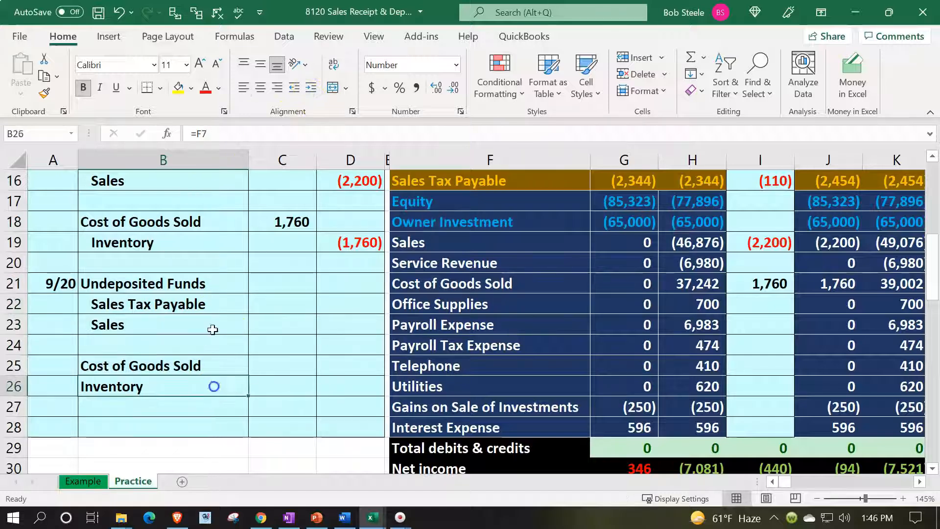
{"action": "left_click", "coordinate": [310, 87]}
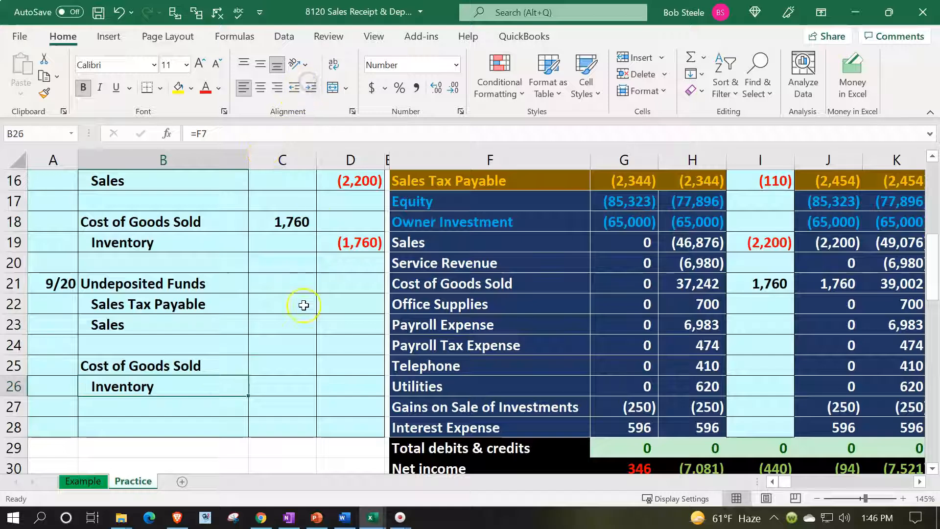
{"action": "left_click", "coordinate": [275, 362]}
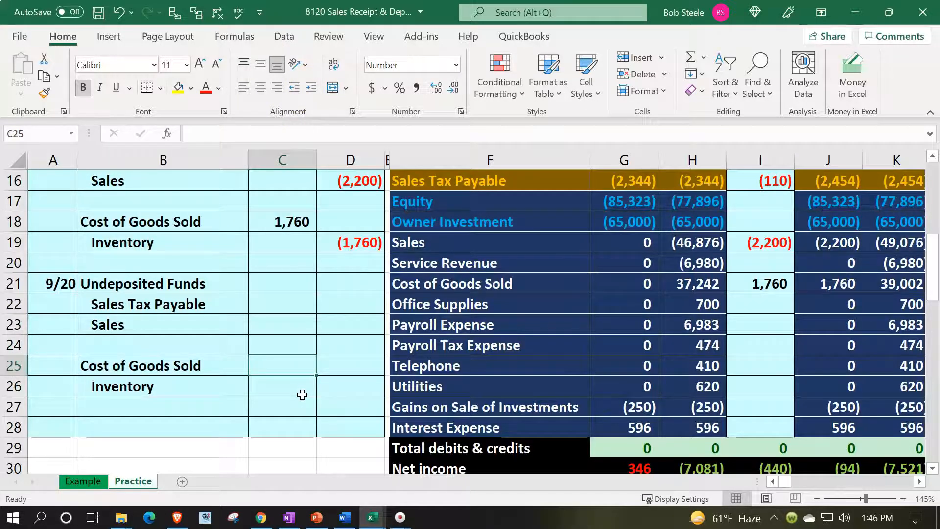
Step: Begin the Cost of Goods Sold debit formula with the EPR ledger's 1,320 cost
{"action": "type", "text": "="}
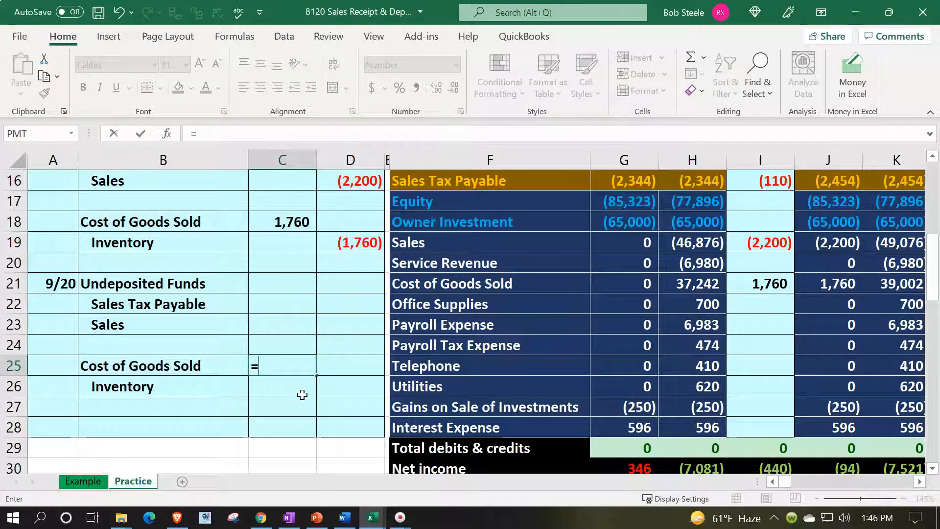
{"action": "key", "text": "Right"}
{"action": "key", "text": "Right"}
{"action": "key", "text": "Right"}
{"action": "key", "text": "Right"}
{"action": "key", "text": "Right"}
{"action": "key", "text": "Right"}
{"action": "key", "text": "Right"}
{"action": "key", "text": "Right"}
{"action": "key", "text": "Right"}
{"action": "key", "text": "Right"}
{"action": "key", "text": "Right"}
{"action": "key", "text": "Right"}
{"action": "key", "text": "Right"}
{"action": "key", "text": "Right"}
{"action": "key", "text": "Right"}
{"action": "key", "text": "Right"}
{"action": "key", "text": "Right"}
{"action": "key", "text": "Right"}
{"action": "key", "text": "Right"}
{"action": "key", "text": "Right"}
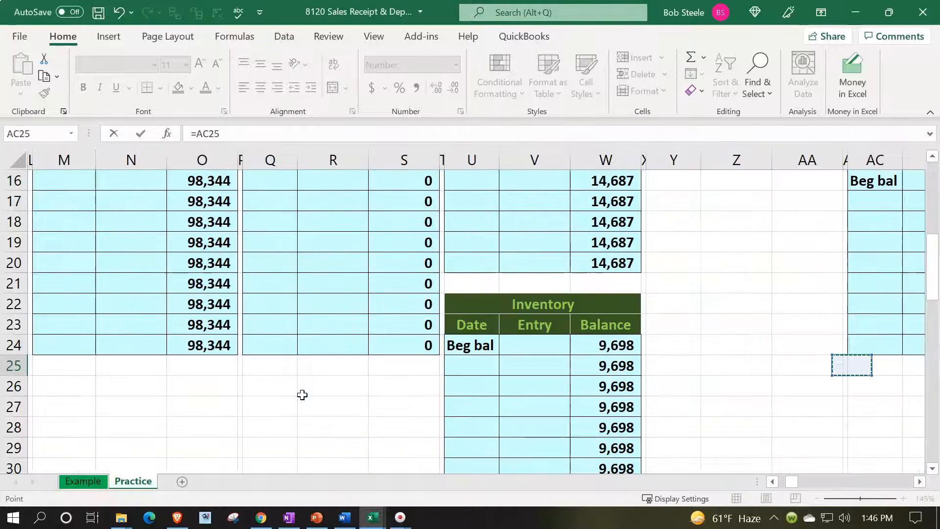
{"action": "key", "text": "Right"}
{"action": "key", "text": "Right"}
{"action": "key", "text": "Right"}
{"action": "key", "text": "Right"}
{"action": "key", "text": "Right"}
{"action": "key", "text": "Right"}
{"action": "key", "text": "Right"}
{"action": "key", "text": "Right"}
{"action": "key", "text": "Right"}
{"action": "key", "text": "Right"}
{"action": "key", "text": "Right"}
{"action": "key", "text": "Right"}
{"action": "key", "text": "Right"}
{"action": "key", "text": "Right"}
{"action": "key", "text": "Right"}
{"action": "key", "text": "Right"}
{"action": "key", "text": "Right"}
{"action": "key", "text": "Right"}
{"action": "key", "text": "Right"}
{"action": "key", "text": "Right"}
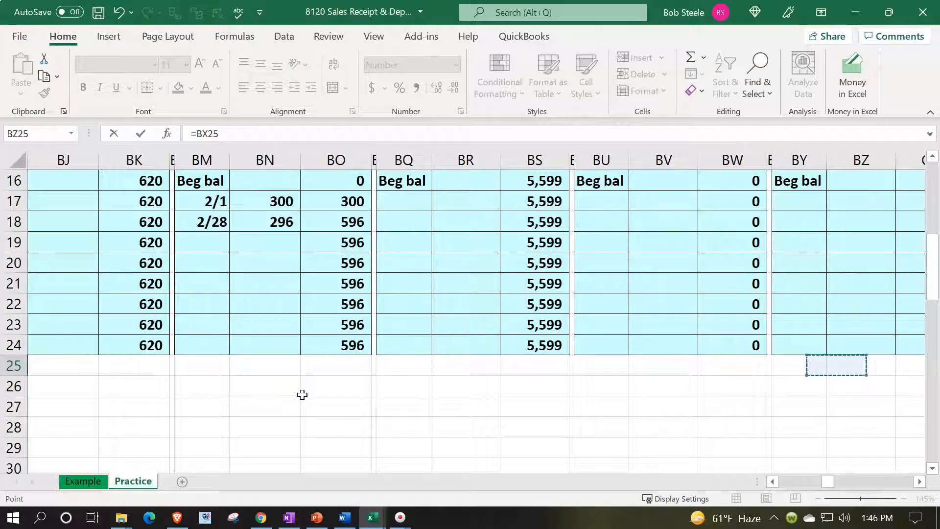
{"action": "key", "text": "Right"}
{"action": "key", "text": "Right"}
{"action": "key", "text": "Right"}
{"action": "key", "text": "Right"}
{"action": "key", "text": "Right"}
{"action": "key", "text": "Up"}
{"action": "key", "text": "Up"}
{"action": "key", "text": "Up"}
{"action": "key", "text": "Up"}
{"action": "key", "text": "Up"}
{"action": "key", "text": "Up"}
{"action": "key", "text": "Up"}
{"action": "key", "text": "Up"}
{"action": "key", "text": "Up"}
{"action": "key", "text": "Up"}
{"action": "key", "text": "Up"}
{"action": "key", "text": "Up"}
{"action": "key", "text": "Up"}
{"action": "key", "text": "Up"}
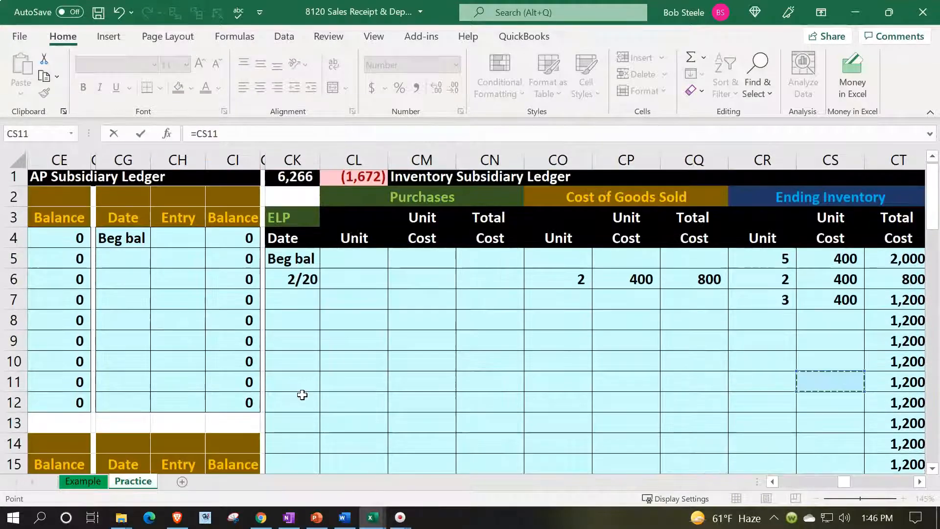
{"action": "key", "text": "Right"}
{"action": "key", "text": "Right"}
{"action": "key", "text": "Right"}
{"action": "key", "text": "Right"}
{"action": "key", "text": "Right"}
{"action": "key", "text": "Right"}
{"action": "key", "text": "Right"}
{"action": "key", "text": "Right"}
{"action": "key", "text": "Right"}
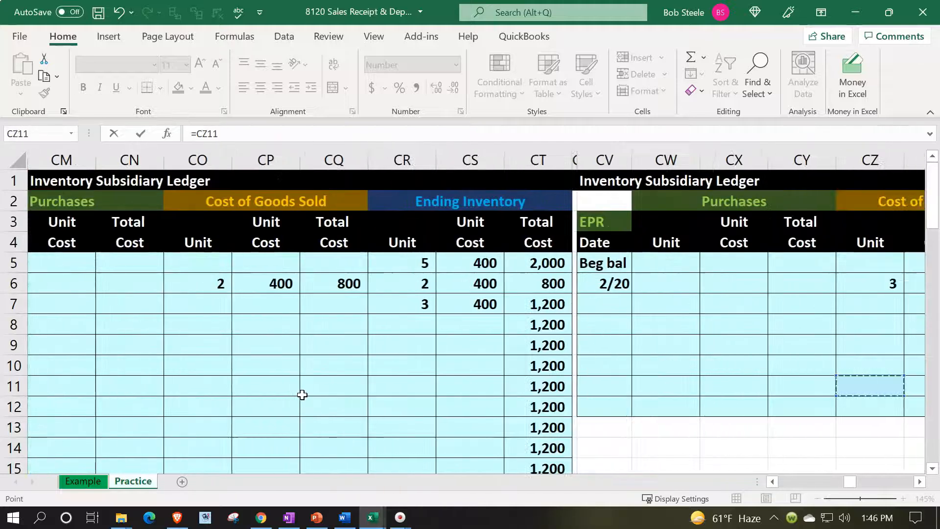
{"action": "key", "text": "Right"}
{"action": "key", "text": "Right"}
{"action": "key", "text": "Right"}
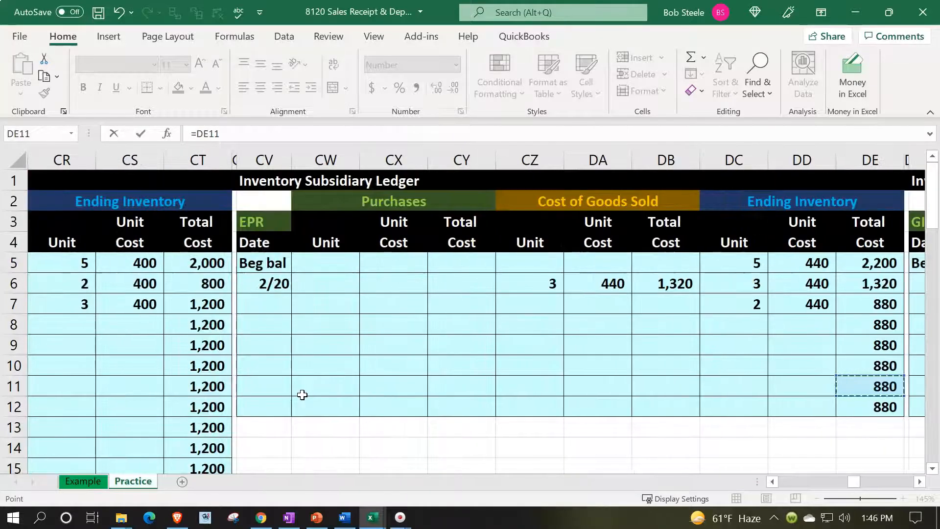
{"action": "key", "text": "Up"}
{"action": "key", "text": "Up"}
{"action": "key", "text": "Up"}
{"action": "key", "text": "Up"}
{"action": "key", "text": "Left"}
{"action": "key", "text": "Left"}
{"action": "key", "text": "Left"}
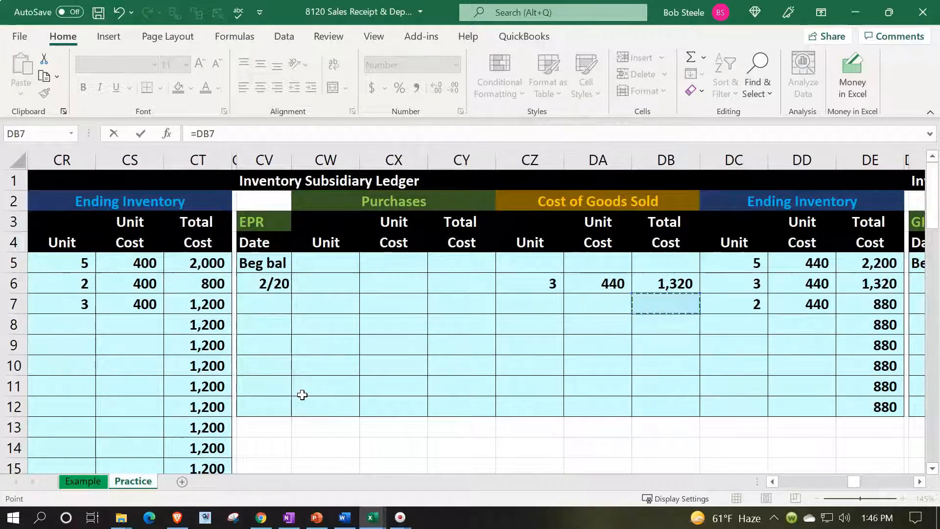
{"action": "key", "text": "Up"}
{"action": "type", "text": "+"}
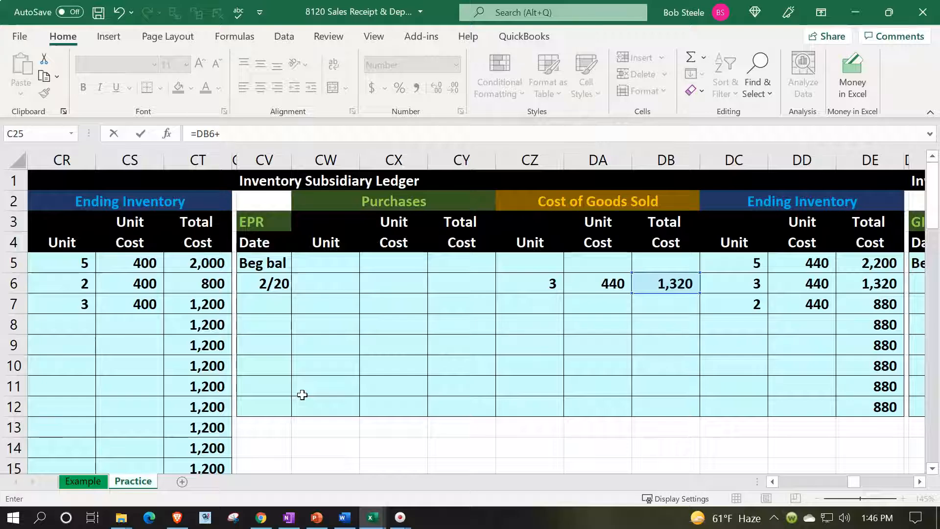
Step: Add the GIUSA 304 and DUK 48 costs for a 1,672 debit
{"action": "left_click", "coordinate": [859, 380]}
{"action": "key", "text": "Right"}
{"action": "key", "text": "Right"}
{"action": "key", "text": "Right"}
{"action": "key", "text": "Right"}
{"action": "key", "text": "Right"}
{"action": "key", "text": "Right"}
{"action": "key", "text": "Right"}
{"action": "key", "text": "Right"}
{"action": "key", "text": "Right"}
{"action": "key", "text": "Right"}
{"action": "key", "text": "Right"}
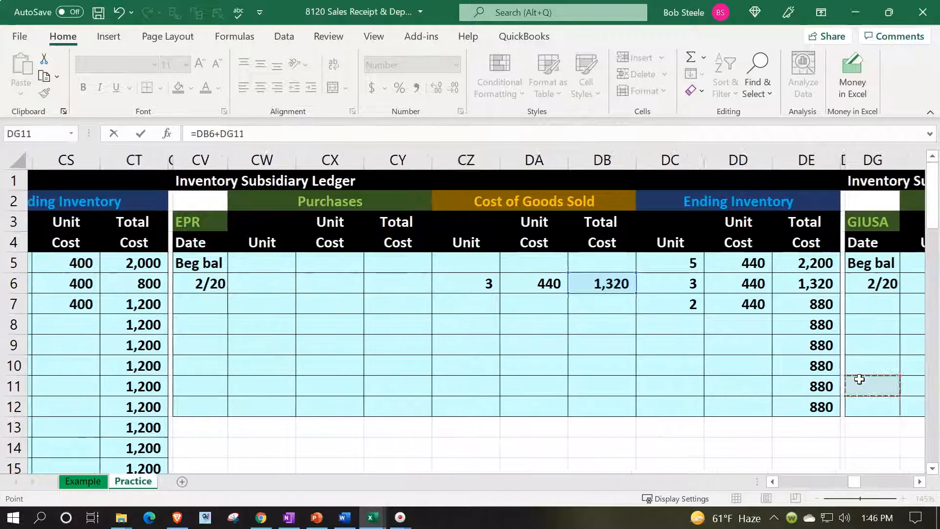
{"action": "key", "text": "Up"}
{"action": "key", "text": "Up"}
{"action": "key", "text": "Up"}
{"action": "key", "text": "Up"}
{"action": "key", "text": "Left"}
{"action": "key", "text": "Up"}
{"action": "key", "text": "Left"}
{"action": "key", "text": "Left"}
{"action": "key", "text": "Left"}
{"action": "key", "text": "Right"}
{"action": "type", "text": "+"}
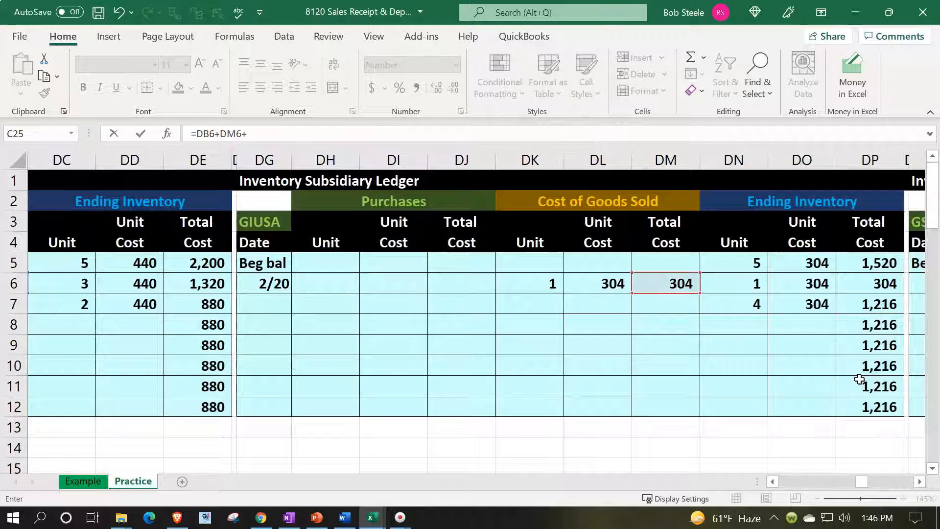
{"action": "left_click_drag", "start_coordinate": [685, 467], "coordinate": [684, 456]}
{"action": "scroll", "coordinate": [685, 456], "scroll_direction": "down", "scroll_amount": 5}
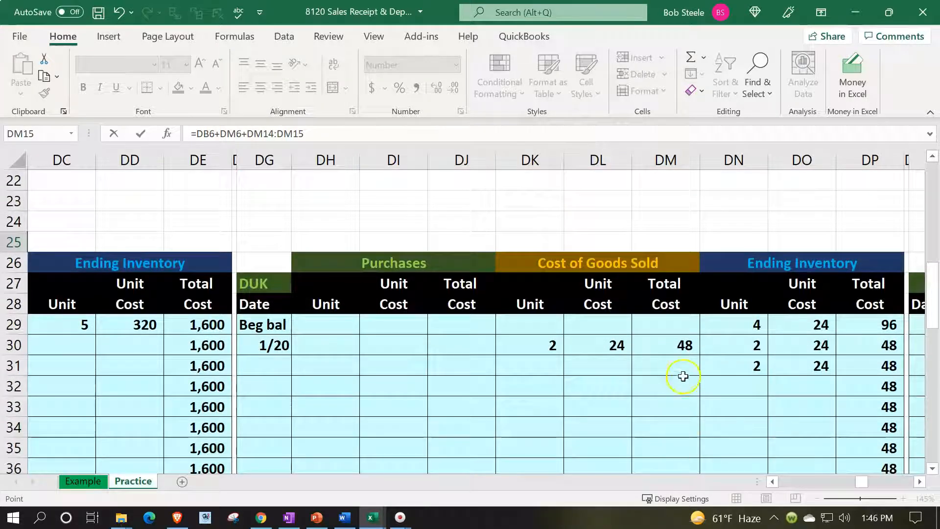
{"action": "left_click", "coordinate": [683, 349]}
{"action": "key", "text": "Return"}
{"action": "key", "text": "Left"}
{"action": "key", "text": "Left"}
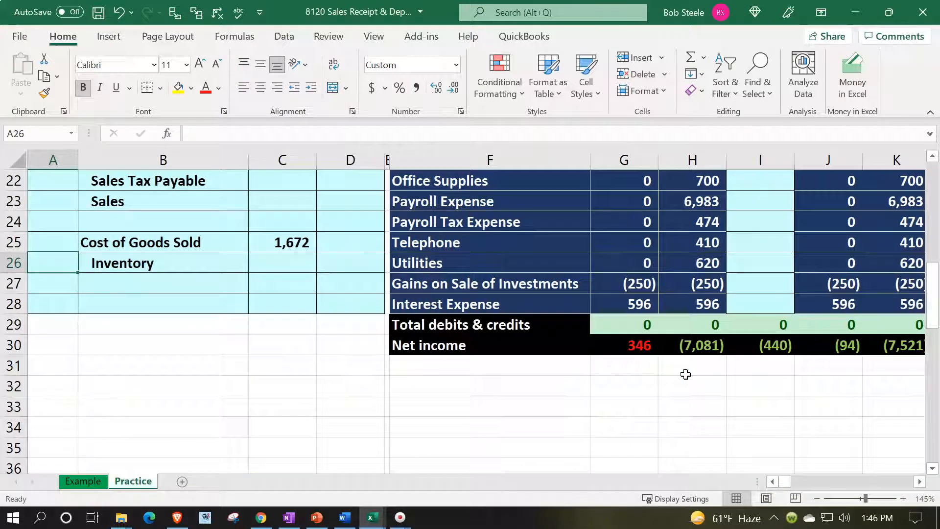
Step: Credit Inventory with =-C25, showing (1,672)
{"action": "key", "text": "Right"}
{"action": "key", "text": "Right"}
{"action": "key", "text": "Right"}
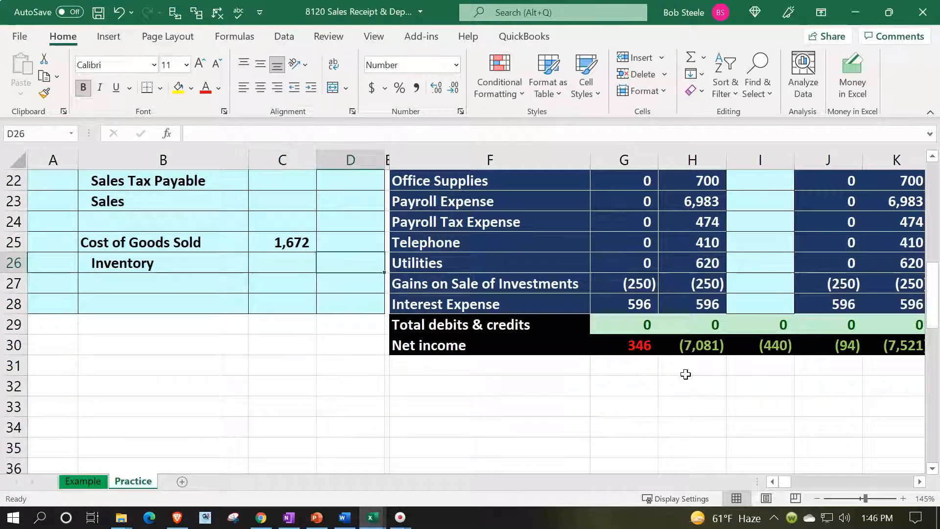
{"action": "type", "text": "-"}
{"action": "key", "text": "Left"}
{"action": "key", "text": "Up"}
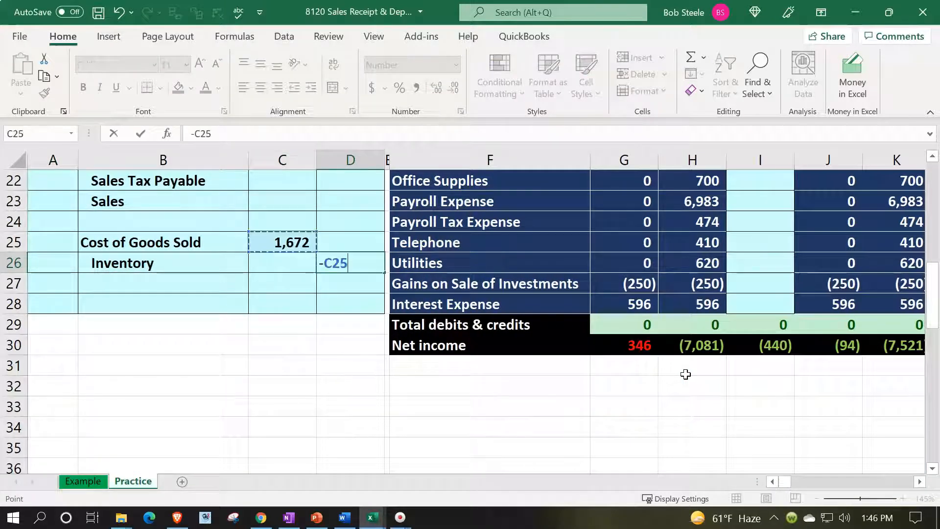
{"action": "key", "text": "Return"}
Step: Check the earlier entry's Inventory credit, then begin a formula in the Sales credit cell
{"action": "key", "text": "Up"}
{"action": "key", "text": "Up"}
{"action": "key", "text": "Up"}
{"action": "key", "text": "Up"}
{"action": "key", "text": "Up"}
{"action": "key", "text": "Up"}
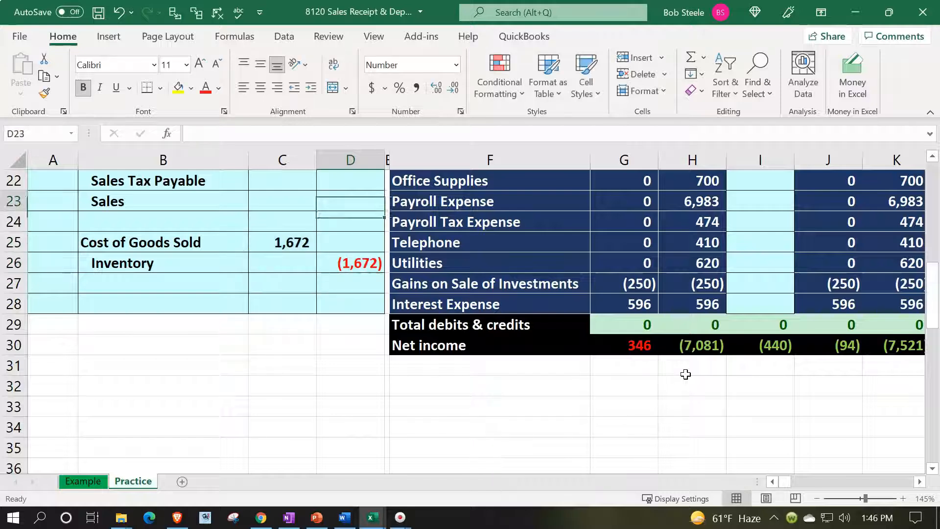
{"action": "key", "text": "Up"}
{"action": "key", "text": "Up"}
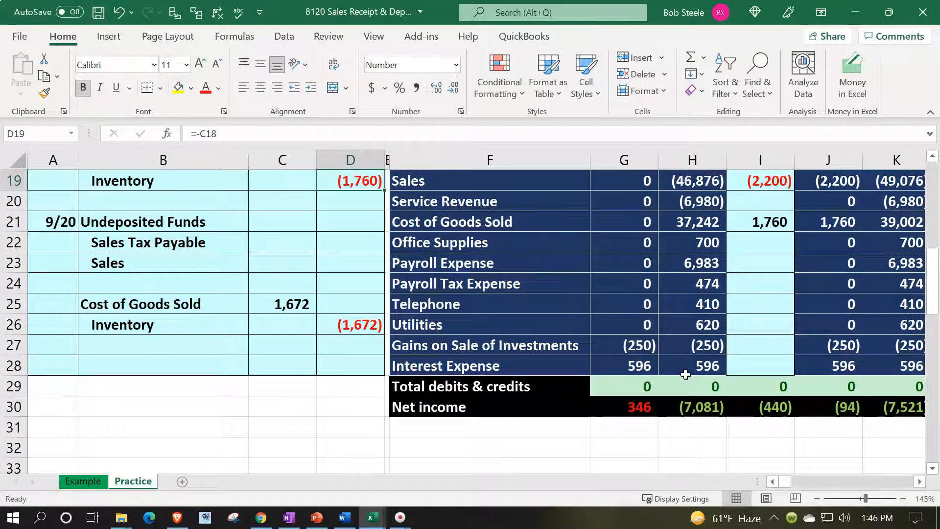
{"action": "key", "text": "Down"}
{"action": "key", "text": "Down"}
{"action": "key", "text": "Down"}
{"action": "key", "text": "Down"}
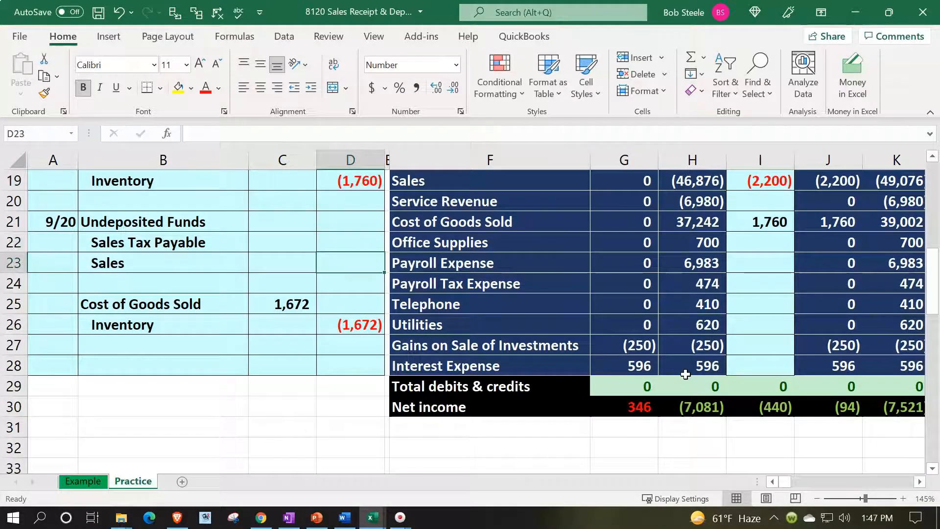
{"action": "key", "text": "alt+Tab"}
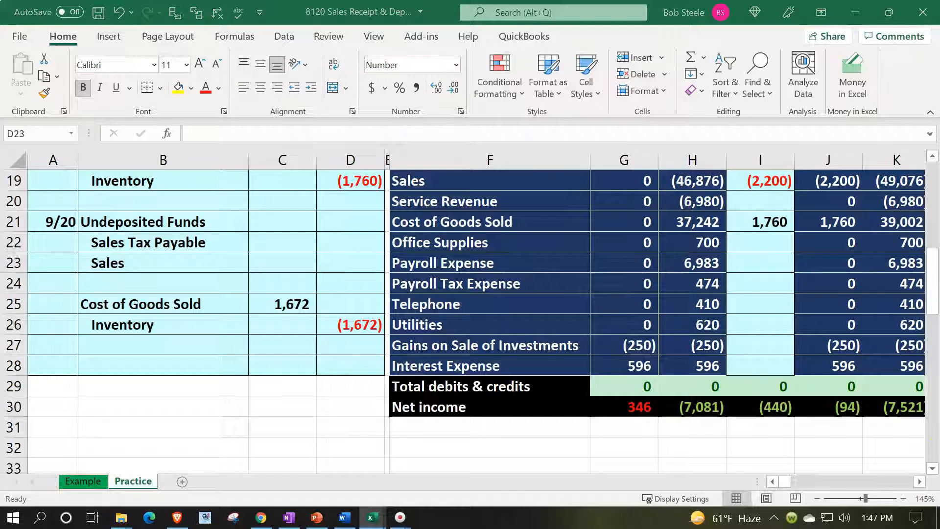
{"action": "left_click", "coordinate": [364, 258]}
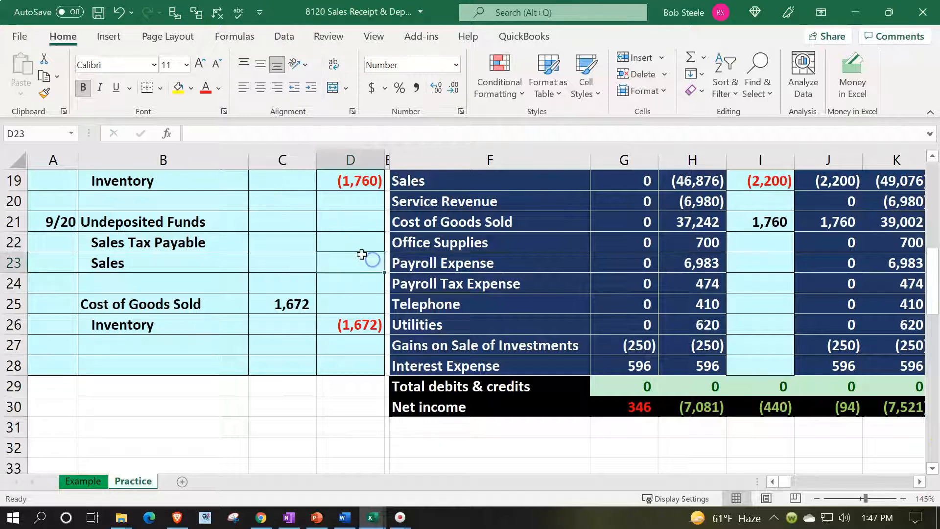
{"action": "type", "text": "=-(2*32+3*550+380"}
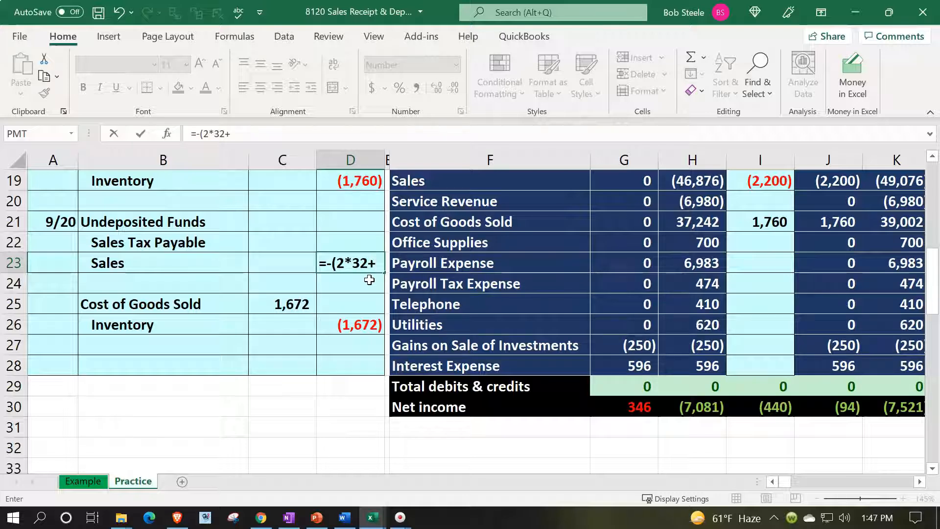
Step: Complete the Sales credit formula =-(2*32+3*550+380) in D23, showing (2,094)
{"action": "type", "text": "*"}
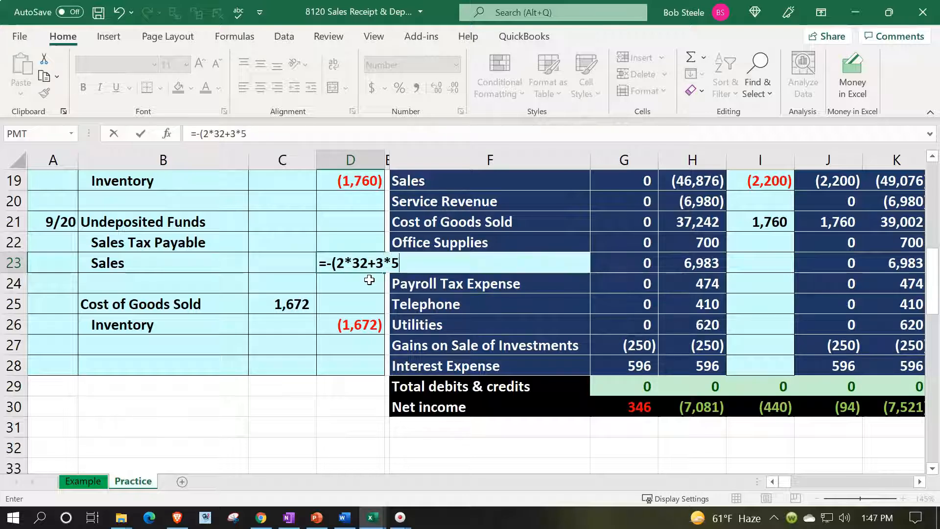
{"action": "type", "text": "550+380"}
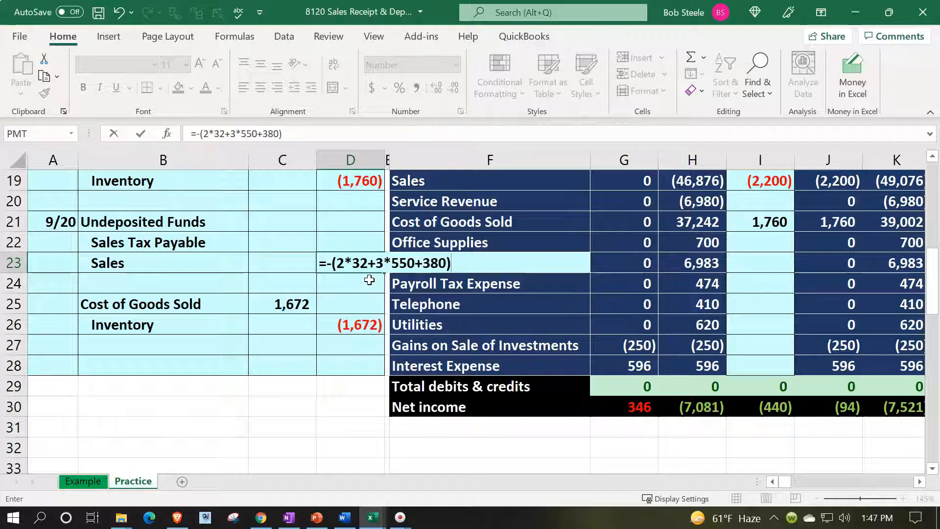
{"action": "type", "text": ")"}
{"action": "key", "text": "Return"}
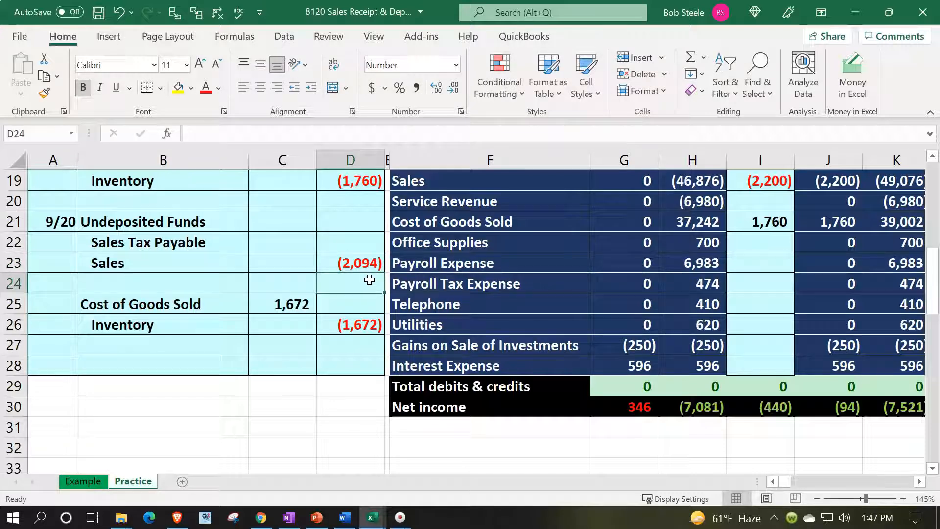
Step: Credit Sales Tax Payable in D22 with the Sales amount times the tax rate, giving (105)
{"action": "key", "text": "Up"}
{"action": "key", "text": "Up"}
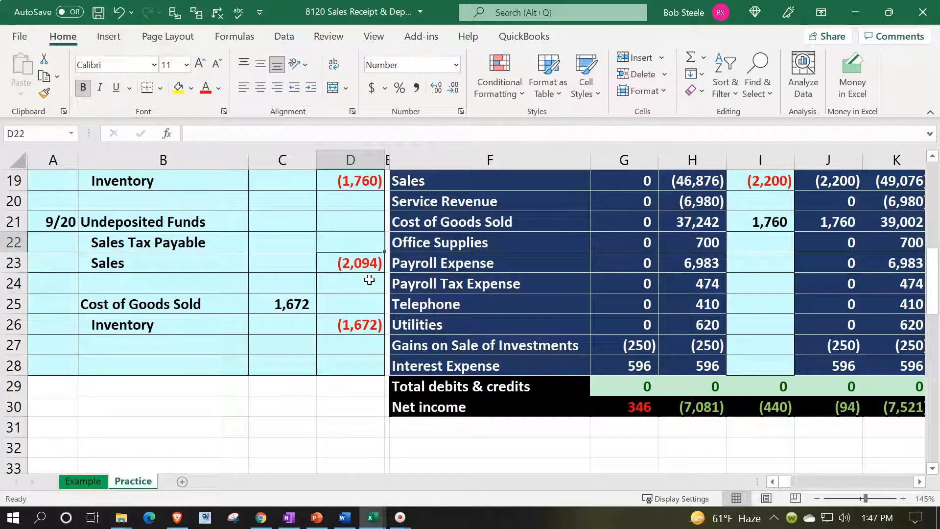
{"action": "type", "text": "="}
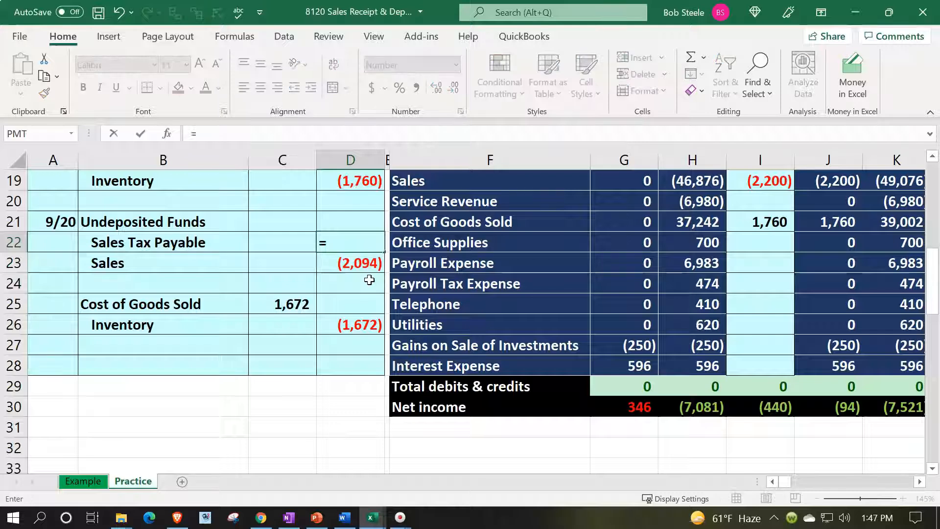
{"action": "key", "text": "Up"}
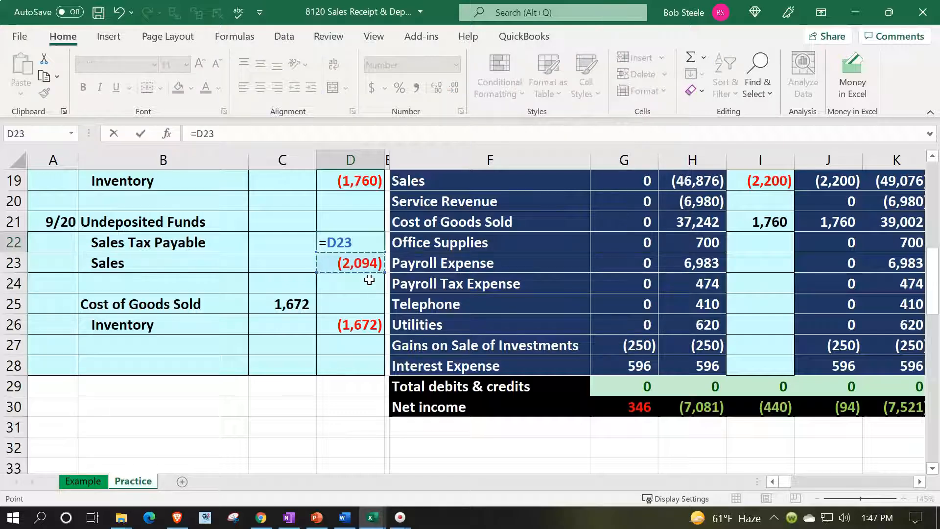
{"action": "type", "text": "*"}
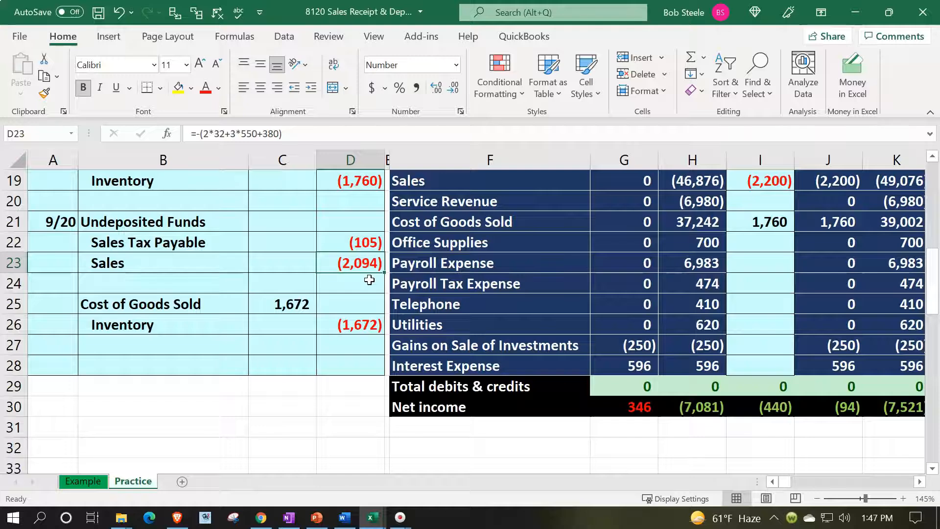
{"action": "key", "text": "Up"}
{"action": "key", "text": "Up"}
{"action": "key", "text": "Left"}
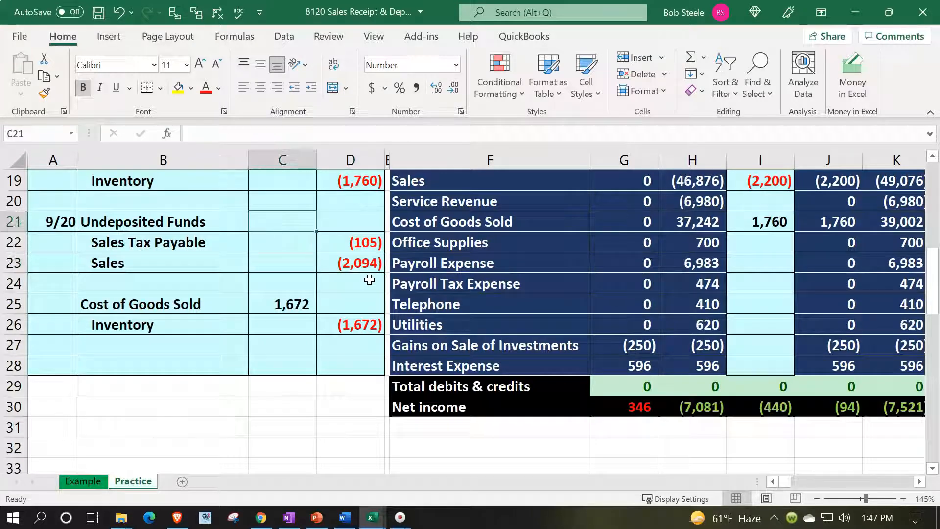
Step: Debit Undeposited Funds in C21 with =-SUM(C22:D23), showing 2,199
{"action": "type", "text": "-sum("}
{"action": "key", "text": "Down"}
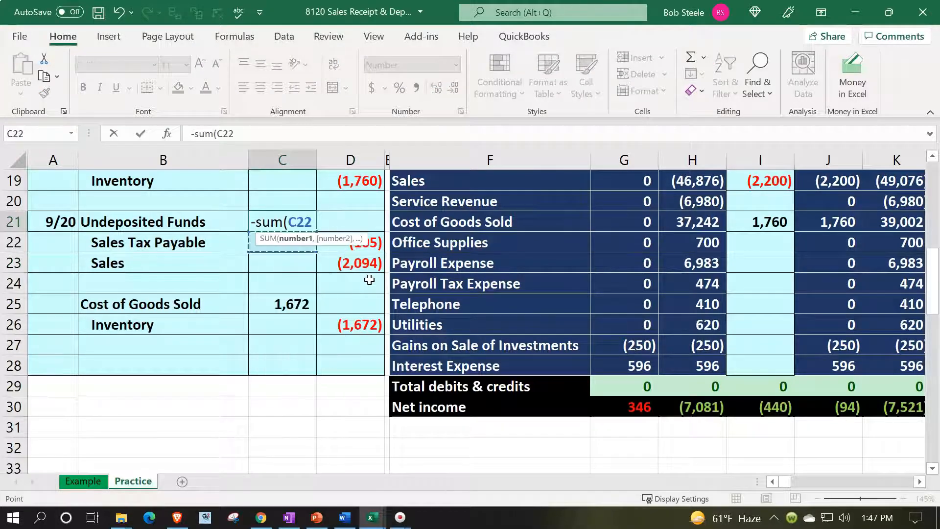
{"action": "key", "text": "shift+Right"}
{"action": "key", "text": "shift+Down"}
{"action": "key", "text": "Return"}
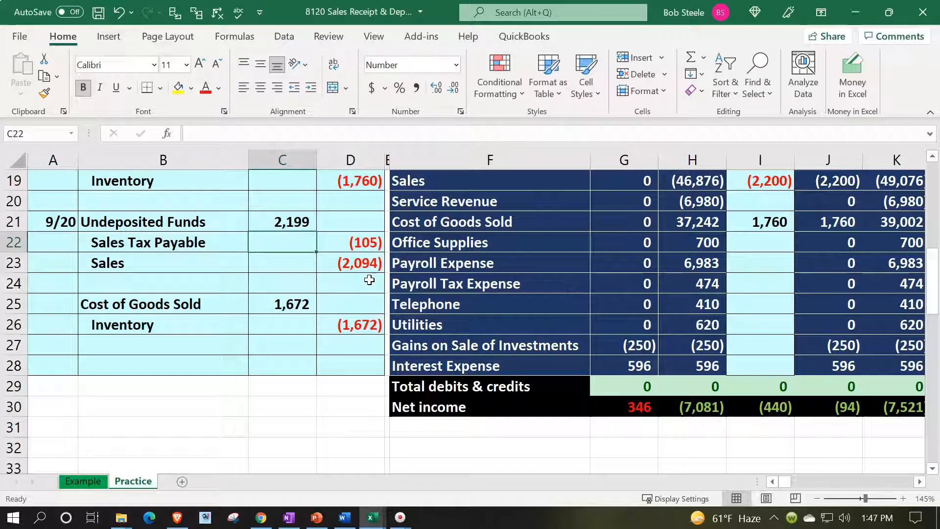
{"action": "left_click_drag", "start_coordinate": [213, 221], "coordinate": [259, 221]}
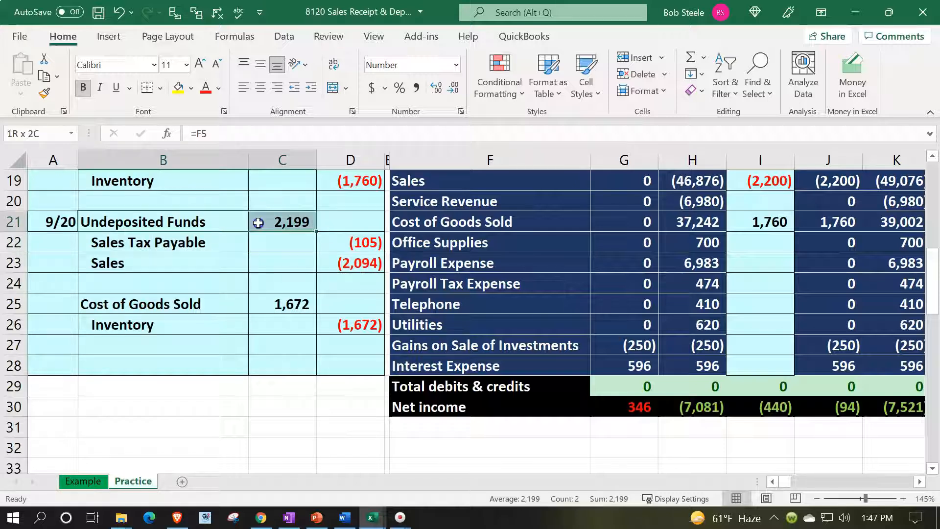
{"action": "scroll", "coordinate": [450, 289], "scroll_direction": "up", "scroll_amount": 4}
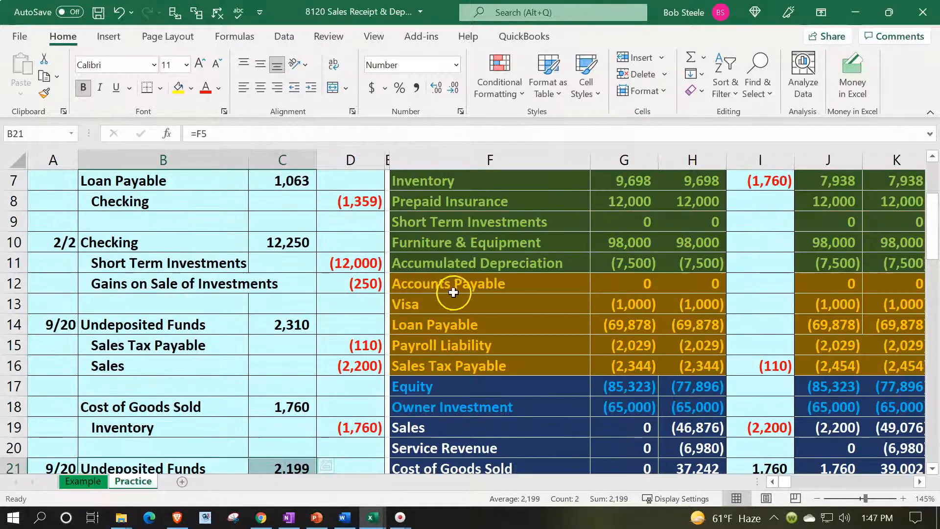
Step: Add the 2,199 C21 debit to the Undeposited Funds trial balance entries (=C14+C21)
{"action": "left_click", "coordinate": [490, 268]}
{"action": "scroll", "coordinate": [490, 270], "scroll_direction": "up", "scroll_amount": 2}
{"action": "left_click", "coordinate": [489, 270]}
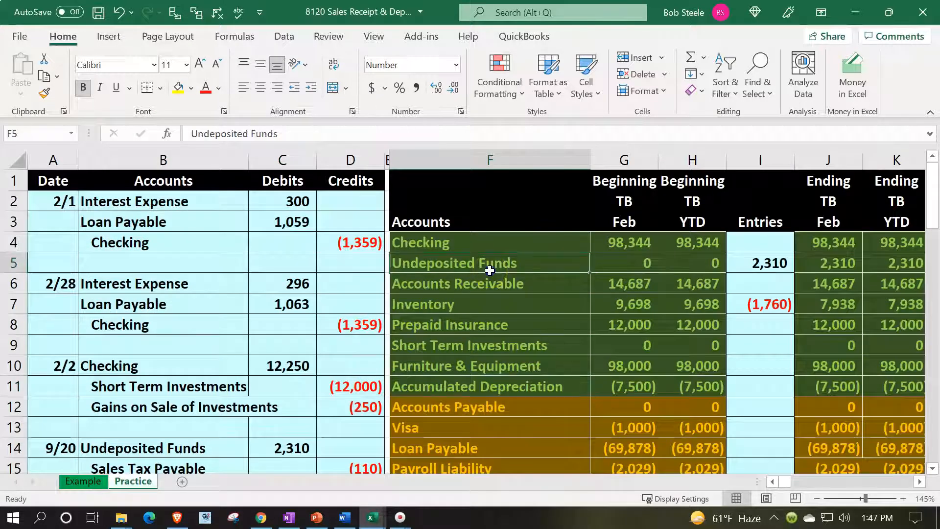
{"action": "key", "text": "Right"}
{"action": "key", "text": "Right"}
{"action": "key", "text": "Right"}
{"action": "key", "text": "F2"}
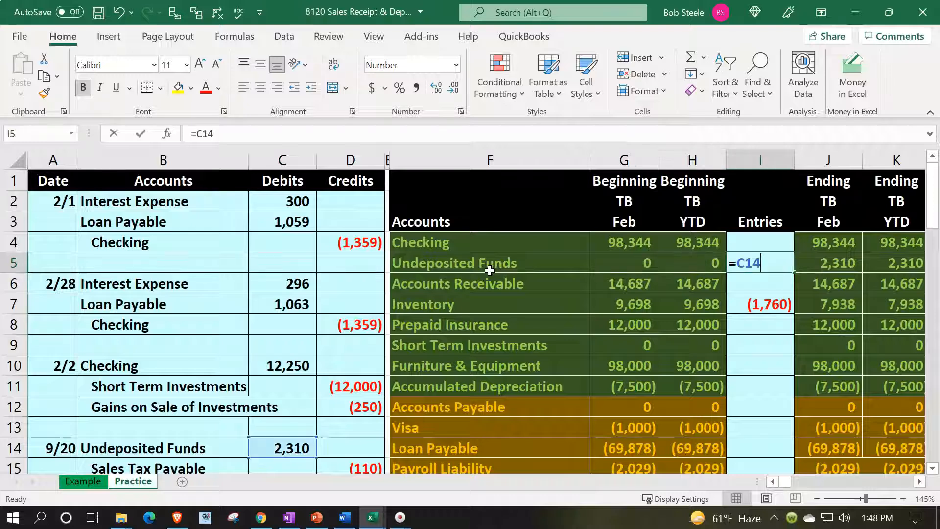
{"action": "type", "text": "+"}
{"action": "key", "text": "Down"}
{"action": "key", "text": "Down"}
{"action": "key", "text": "Down"}
{"action": "key", "text": "Down"}
{"action": "key", "text": "Down"}
{"action": "key", "text": "Down"}
{"action": "key", "text": "Down"}
{"action": "key", "text": "Down"}
{"action": "key", "text": "Down"}
{"action": "key", "text": "Down"}
{"action": "key", "text": "Down"}
{"action": "key", "text": "Down"}
{"action": "key", "text": "Down"}
{"action": "key", "text": "Down"}
{"action": "key", "text": "Down"}
{"action": "key", "text": "Down"}
{"action": "key", "text": "Down"}
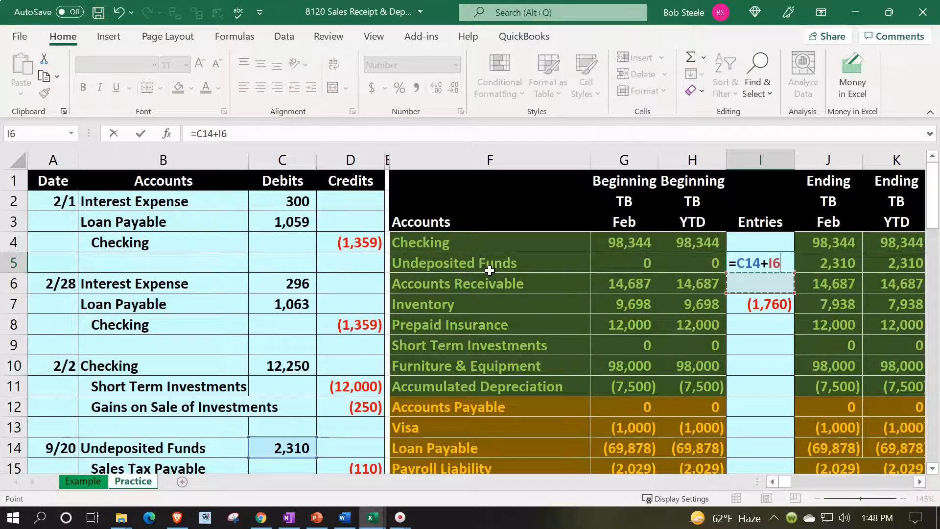
{"action": "key", "text": "Down"}
{"action": "key", "text": "Down"}
{"action": "key", "text": "Down"}
{"action": "key", "text": "Down"}
{"action": "key", "text": "Down"}
{"action": "key", "text": "Down"}
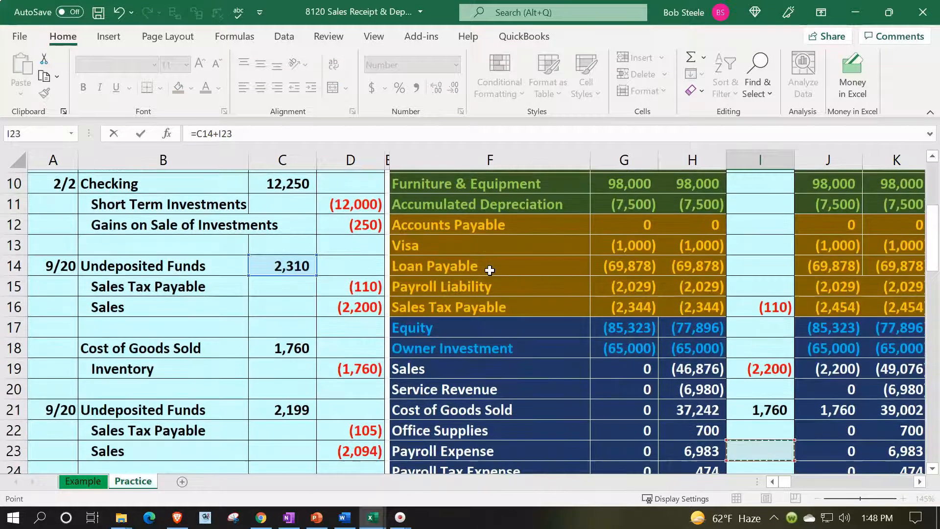
{"action": "key", "text": "Left"}
{"action": "key", "text": "Left"}
{"action": "key", "text": "Left"}
{"action": "key", "text": "Left"}
{"action": "key", "text": "Left"}
{"action": "key", "text": "Left"}
{"action": "key", "text": "Up"}
{"action": "key", "text": "Up"}
{"action": "key", "text": "Up"}
{"action": "key", "text": "Up"}
{"action": "key", "text": "Up"}
{"action": "key", "text": "Up"}
{"action": "key", "text": "Up"}
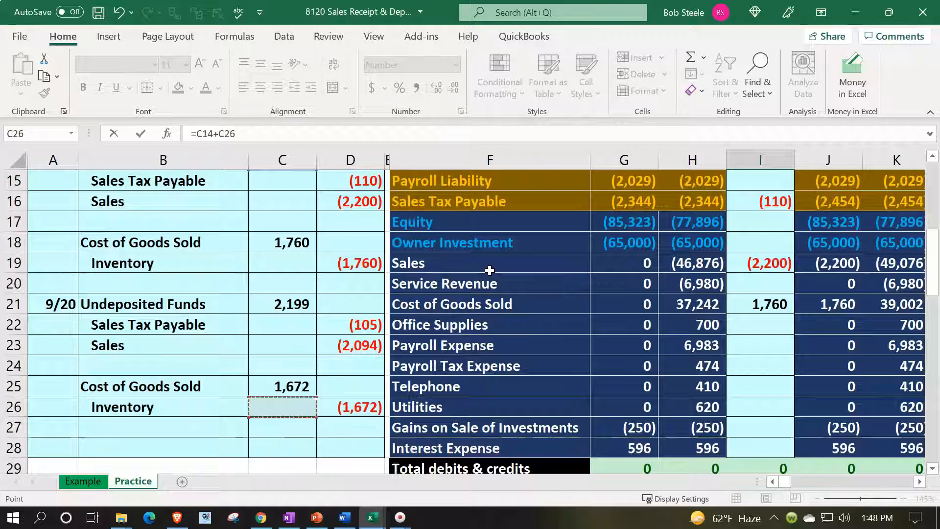
{"action": "key", "text": "Return"}
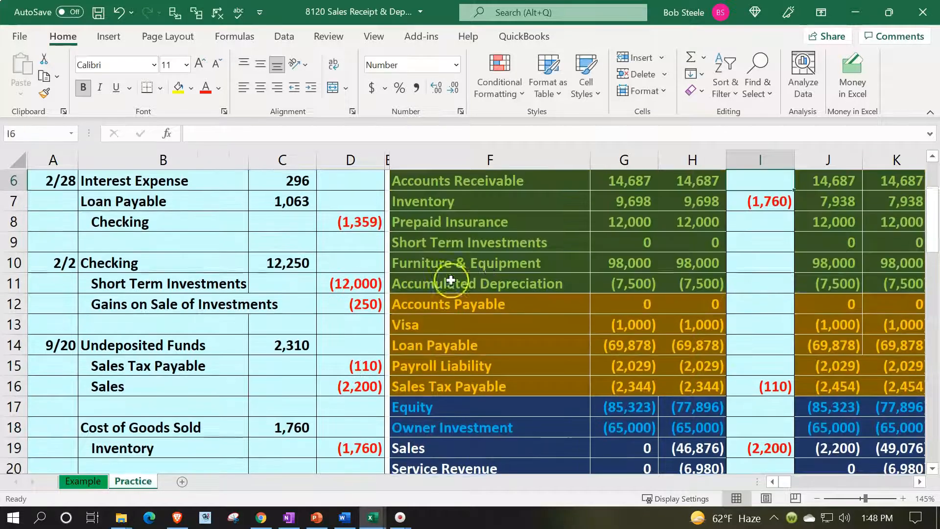
Step: Add the (105) tax credit to Sales Tax Payable entries (=D15+D22), totalling (215)
{"action": "scroll", "coordinate": [403, 322], "scroll_direction": "down", "scroll_amount": 2}
{"action": "left_click_drag", "start_coordinate": [212, 385], "coordinate": [343, 392]}
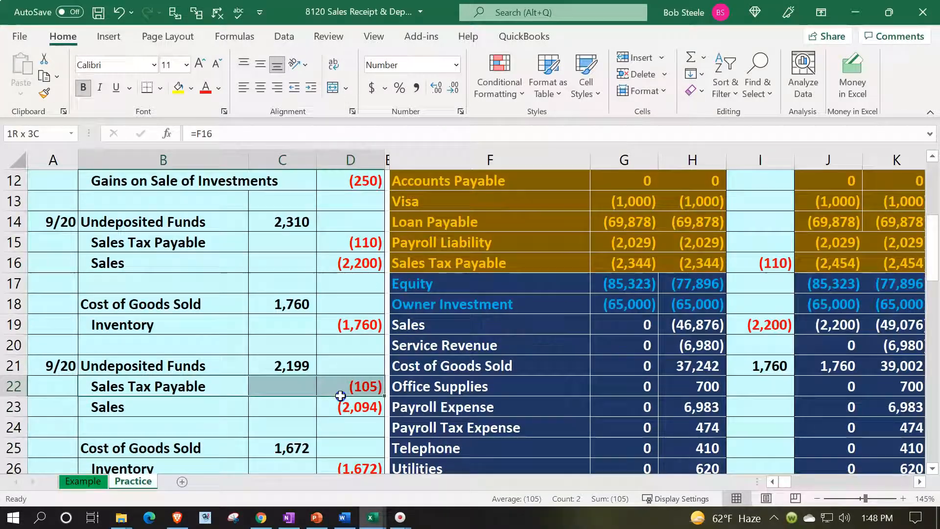
{"action": "left_click", "coordinate": [467, 268]}
{"action": "key", "text": "Right"}
{"action": "key", "text": "Right"}
{"action": "key", "text": "Right"}
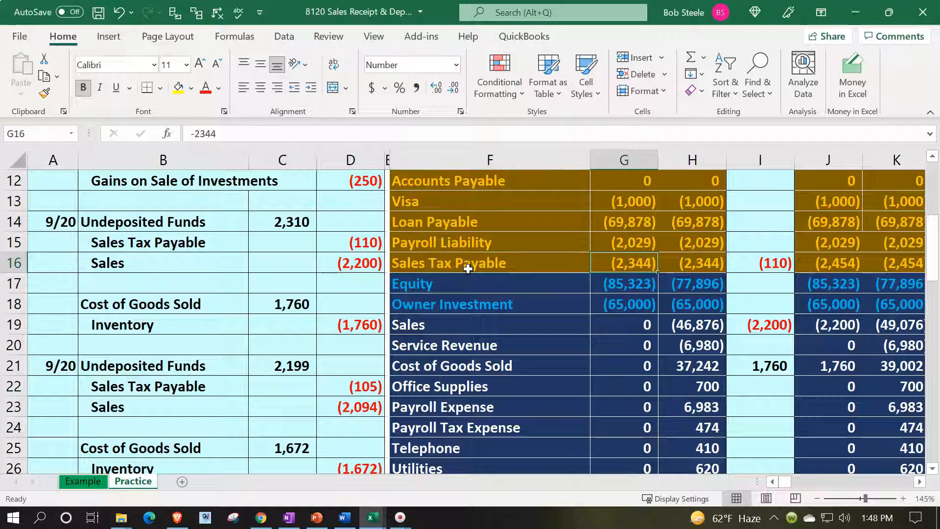
{"action": "key", "text": "F2"}
{"action": "type", "text": "+"}
{"action": "key", "text": "Down"}
{"action": "key", "text": "Down"}
{"action": "key", "text": "Down"}
{"action": "key", "text": "Down"}
{"action": "key", "text": "Down"}
{"action": "key", "text": "Down"}
{"action": "key", "text": "Down"}
{"action": "key", "text": "Down"}
{"action": "key", "text": "Down"}
{"action": "key", "text": "Down"}
{"action": "key", "text": "Down"}
{"action": "key", "text": "Down"}
{"action": "key", "text": "Down"}
{"action": "key", "text": "Down"}
{"action": "key", "text": "Down"}
{"action": "key", "text": "Left"}
{"action": "key", "text": "Left"}
{"action": "key", "text": "Left"}
{"action": "key", "text": "Left"}
{"action": "key", "text": "Left"}
{"action": "key", "text": "Up"}
{"action": "key", "text": "Up"}
{"action": "key", "text": "Up"}
{"action": "key", "text": "Up"}
{"action": "key", "text": "Up"}
{"action": "key", "text": "Up"}
{"action": "key", "text": "Up"}
{"action": "key", "text": "Up"}
{"action": "key", "text": "Up"}
{"action": "key", "text": "Return"}
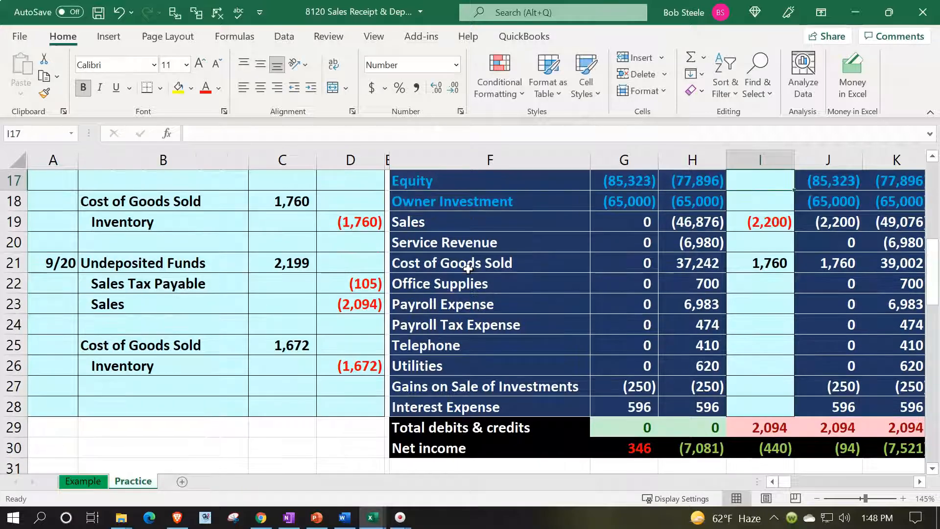
Step: Add the (2,094) Sales credit to the Sales entries (=D16+D23), totalling (4,294)
{"action": "left_click_drag", "start_coordinate": [209, 297], "coordinate": [320, 300]}
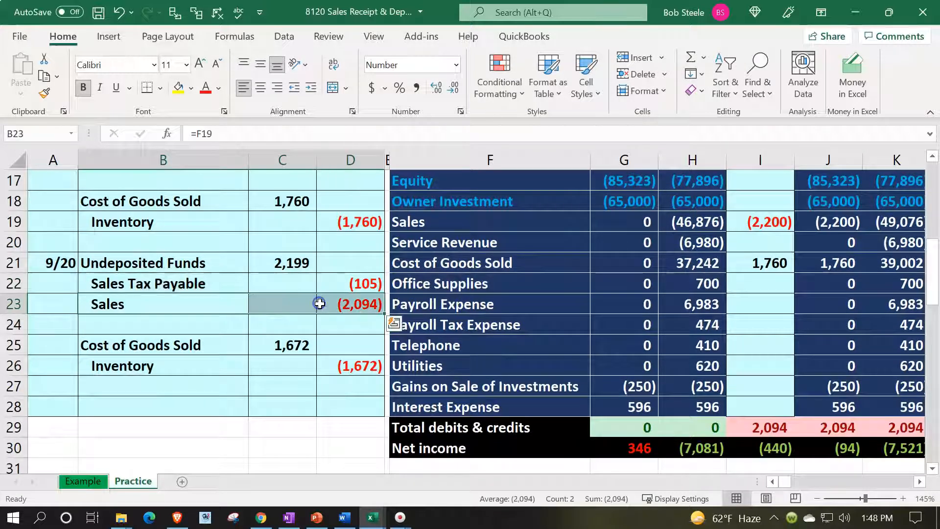
{"action": "scroll", "coordinate": [320, 304], "scroll_direction": "up", "scroll_amount": 1}
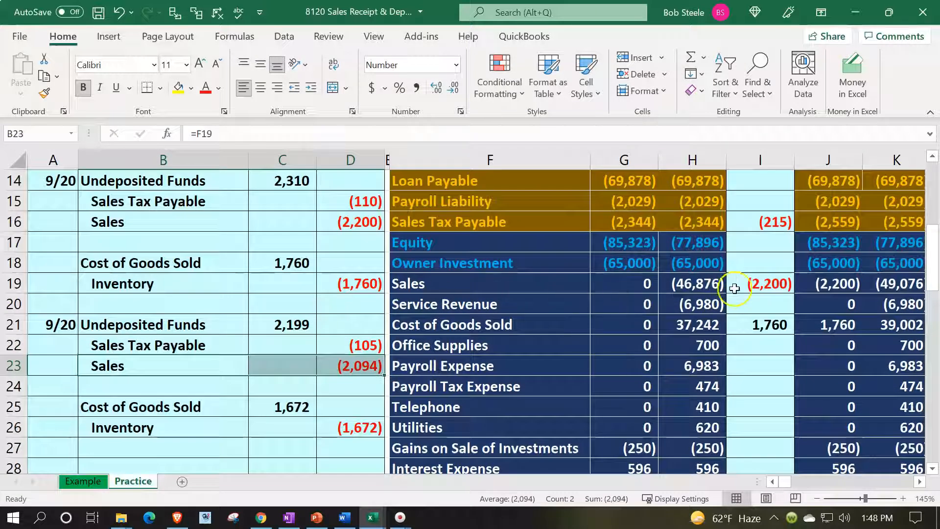
{"action": "left_click", "coordinate": [751, 283]}
{"action": "double_click", "coordinate": [751, 283]}
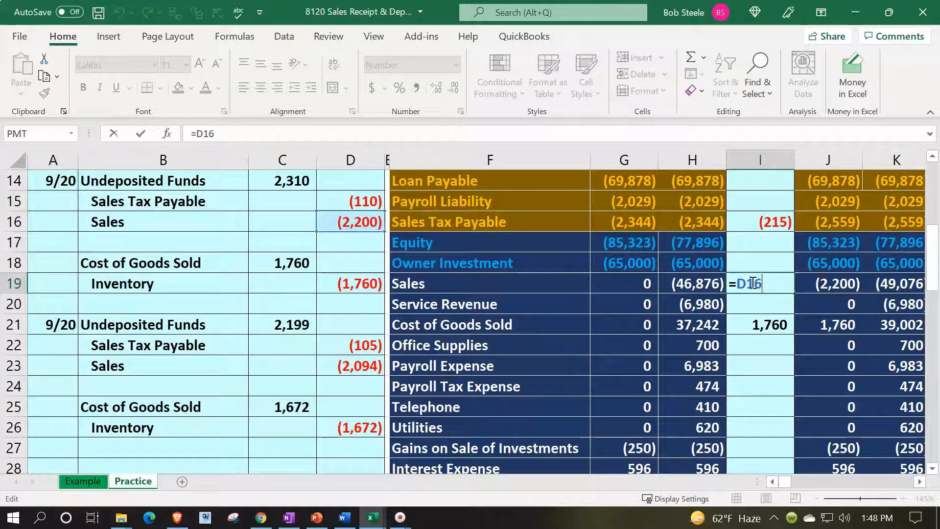
{"action": "type", "text": "+"}
{"action": "key", "text": "Down"}
{"action": "key", "text": "Down"}
{"action": "key", "text": "Left"}
{"action": "key", "text": "Left"}
{"action": "key", "text": "Left"}
{"action": "key", "text": "Left"}
{"action": "key", "text": "Left"}
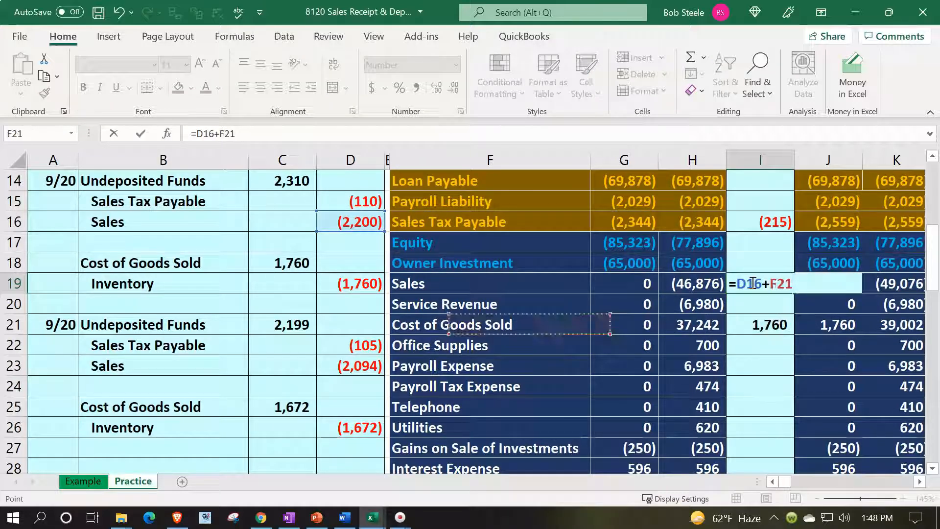
{"action": "key", "text": "Down"}
{"action": "key", "text": "Down"}
{"action": "key", "text": "Return"}
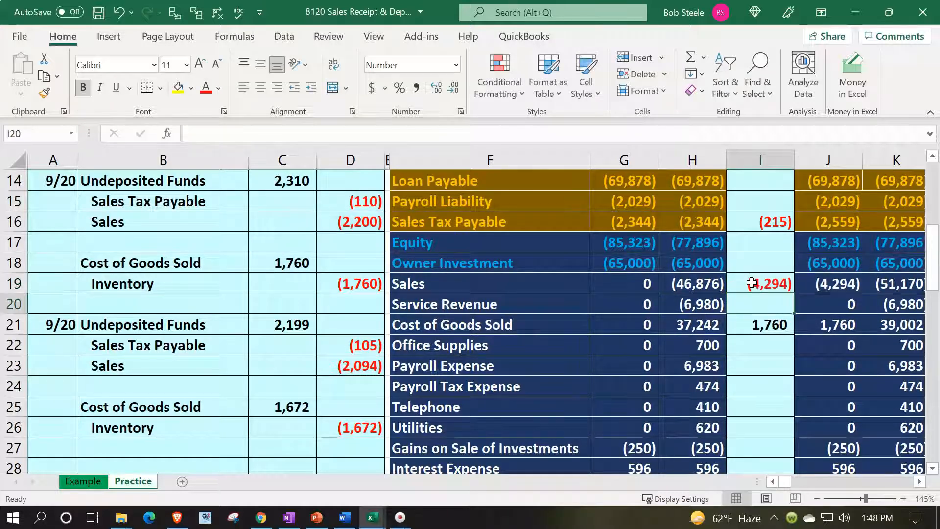
{"action": "key", "text": "Up"}
{"action": "key", "text": "Right"}
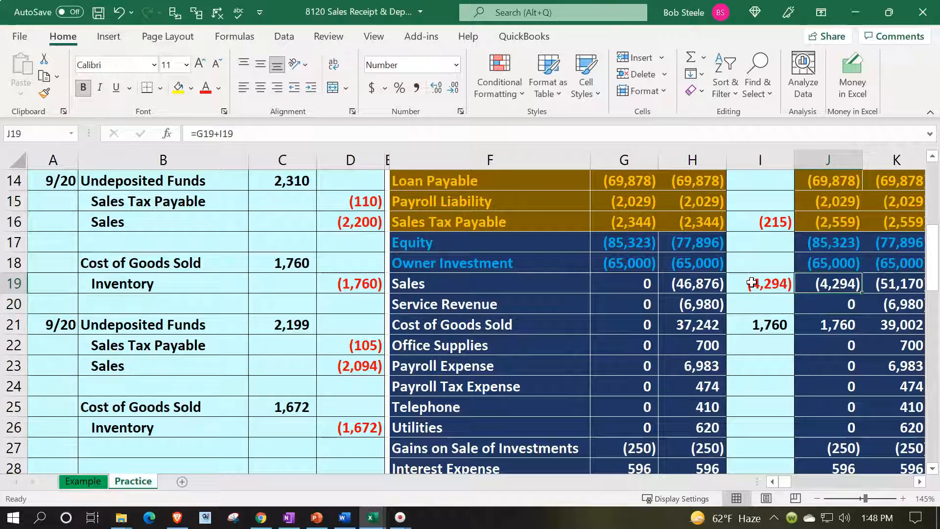
Step: Add the 1,672 cost debit to Cost of Goods Sold entries (=C18+C25), totalling 3,432
{"action": "left_click_drag", "start_coordinate": [234, 414], "coordinate": [277, 403]}
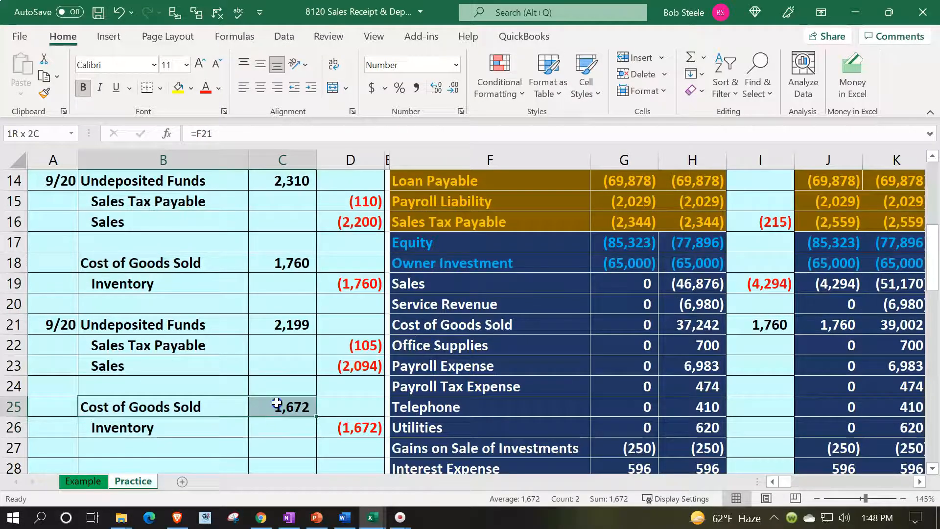
{"action": "left_click", "coordinate": [453, 324]}
{"action": "key", "text": "Right"}
{"action": "key", "text": "Right"}
{"action": "key", "text": "Right"}
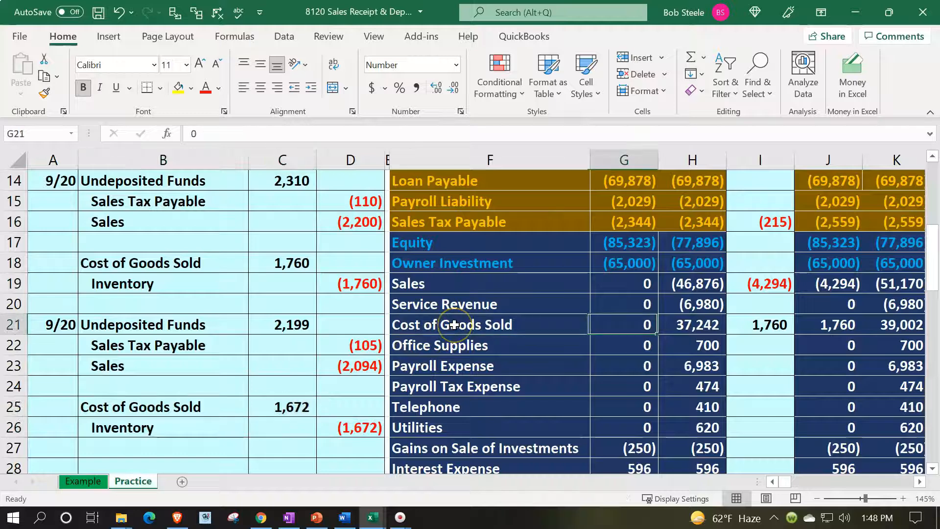
{"action": "key", "text": "F2"}
{"action": "type", "text": "+"}
{"action": "key", "text": "Down"}
{"action": "key", "text": "Down"}
{"action": "key", "text": "Down"}
{"action": "key", "text": "Left"}
{"action": "key", "text": "Left"}
{"action": "key", "text": "Left"}
{"action": "key", "text": "Left"}
{"action": "key", "text": "Left"}
{"action": "key", "text": "Left"}
{"action": "key", "text": "Down"}
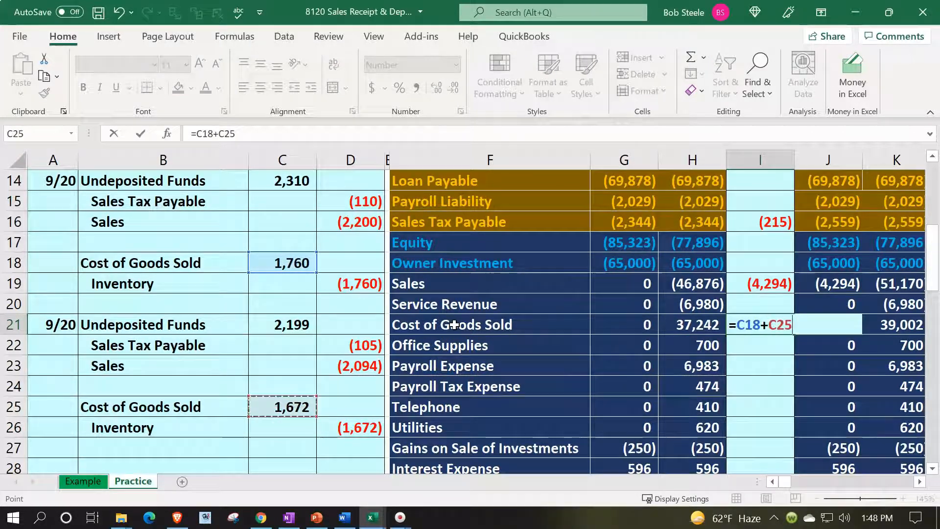
{"action": "key", "text": "Return"}
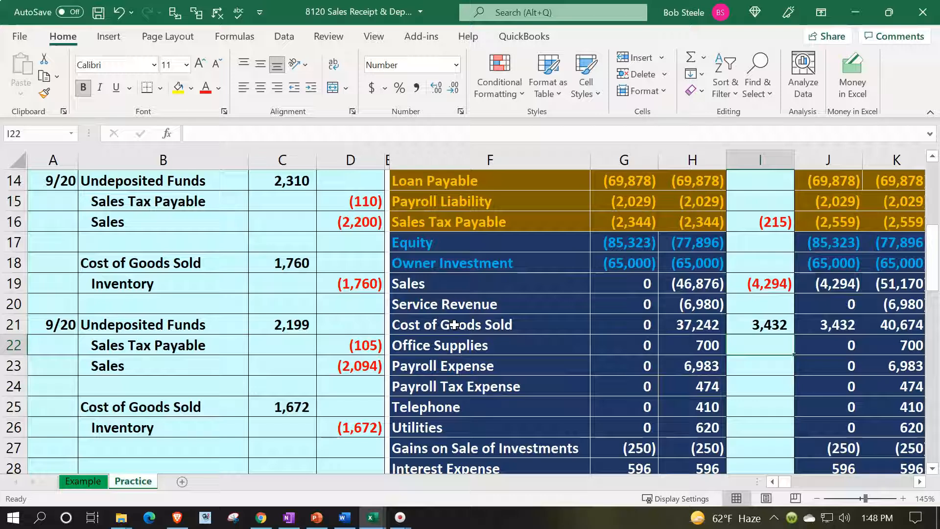
Step: Set the Inventory entries to =D19+D26, (3,432), leaving ending Inventory at 6,266
{"action": "left_click_drag", "start_coordinate": [209, 423], "coordinate": [330, 419]}
{"action": "key", "text": "Up"}
{"action": "key", "text": "Up"}
{"action": "key", "text": "Up"}
{"action": "key", "text": "Up"}
{"action": "key", "text": "Up"}
{"action": "key", "text": "Up"}
{"action": "key", "text": "Up"}
{"action": "key", "text": "Up"}
{"action": "key", "text": "Up"}
{"action": "key", "text": "Up"}
{"action": "key", "text": "Up"}
{"action": "key", "text": "Up"}
{"action": "key", "text": "Up"}
{"action": "key", "text": "Up"}
{"action": "key", "text": "Up"}
{"action": "key", "text": "Up"}
{"action": "key", "text": "Up"}
{"action": "key", "text": "Up"}
{"action": "key", "text": "Up"}
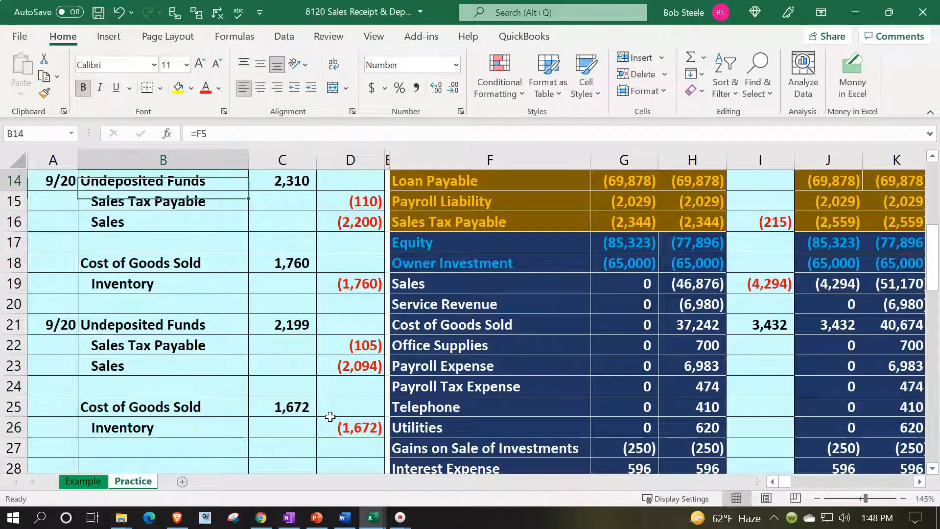
{"action": "key", "text": "Right"}
{"action": "key", "text": "Right"}
{"action": "key", "text": "Right"}
{"action": "key", "text": "Right"}
{"action": "key", "text": "Right"}
{"action": "key", "text": "Right"}
{"action": "key", "text": "Right"}
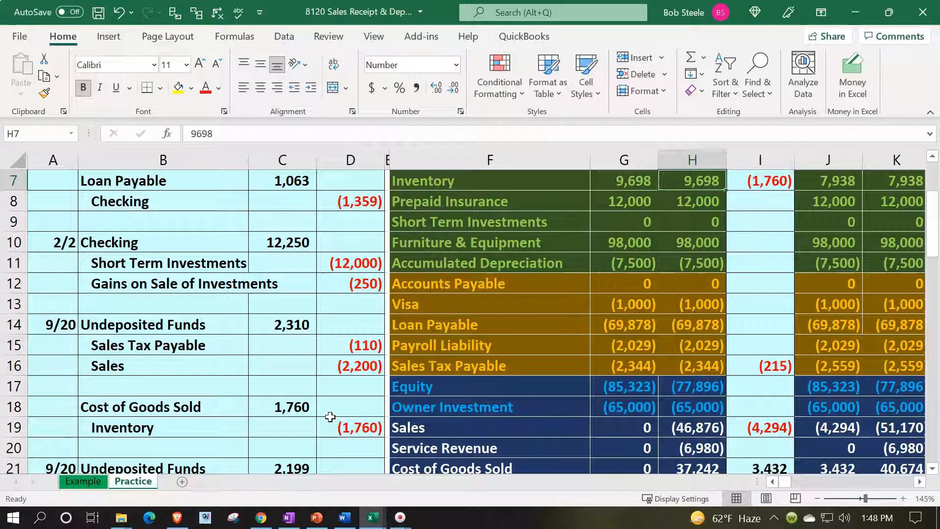
{"action": "type", "text": "="}
{"action": "left_click", "coordinate": [330, 419]}
{"action": "type", "text": "+"}
{"action": "key", "text": "Down"}
{"action": "key", "text": "Down"}
{"action": "key", "text": "Down"}
{"action": "key", "text": "Down"}
{"action": "key", "text": "Down"}
{"action": "key", "text": "Down"}
{"action": "key", "text": "Down"}
{"action": "key", "text": "Down"}
{"action": "key", "text": "Down"}
{"action": "key", "text": "Down"}
{"action": "key", "text": "Down"}
{"action": "key", "text": "Down"}
{"action": "key", "text": "Down"}
{"action": "key", "text": "Down"}
{"action": "key", "text": "Down"}
{"action": "key", "text": "Down"}
{"action": "key", "text": "Left"}
{"action": "key", "text": "Left"}
{"action": "key", "text": "Left"}
{"action": "key", "text": "Left"}
{"action": "key", "text": "Left"}
{"action": "key", "text": "Down"}
{"action": "key", "text": "Down"}
{"action": "key", "text": "Down"}
{"action": "key", "text": "Down"}
{"action": "key", "text": "Up"}
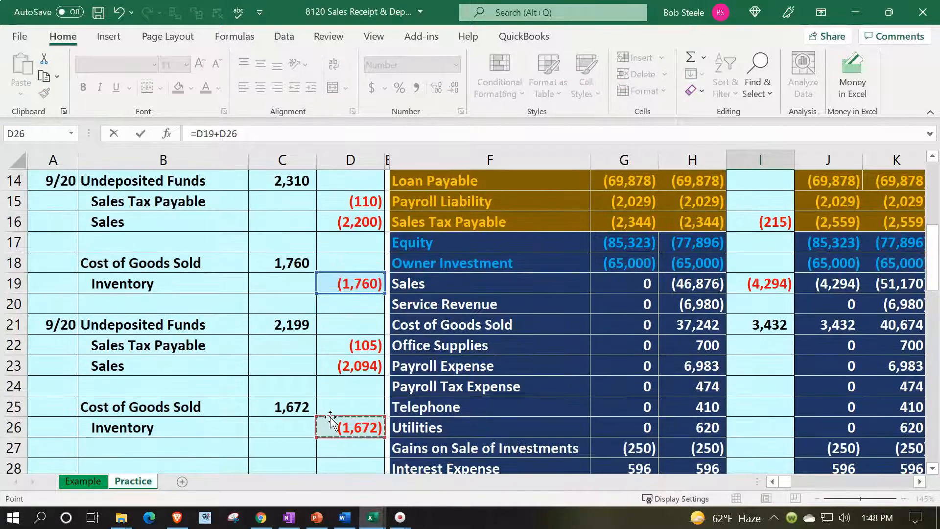
{"action": "key", "text": "Return"}
{"action": "key", "text": "Up"}
{"action": "key", "text": "Up"}
{"action": "key", "text": "Up"}
{"action": "key", "text": "Up"}
{"action": "key", "text": "Right"}
{"action": "key", "text": "Right"}
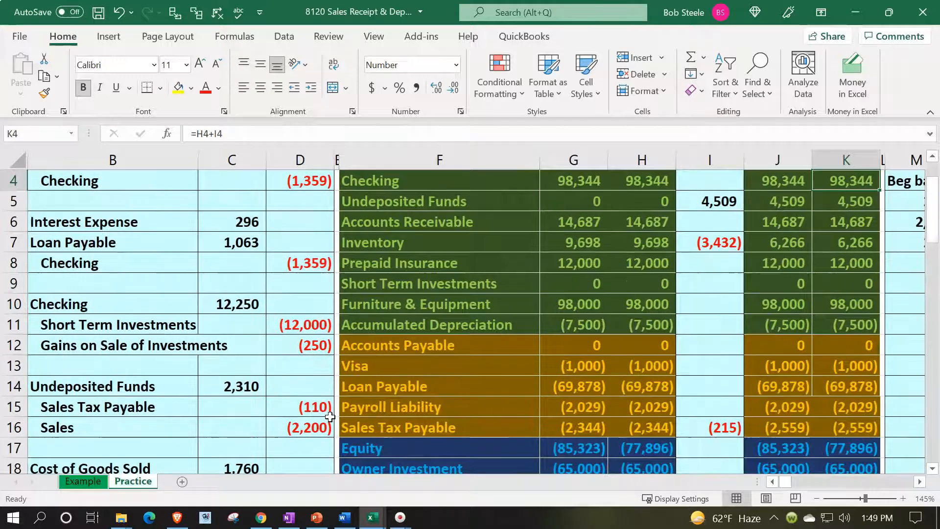
{"action": "key", "text": "Up"}
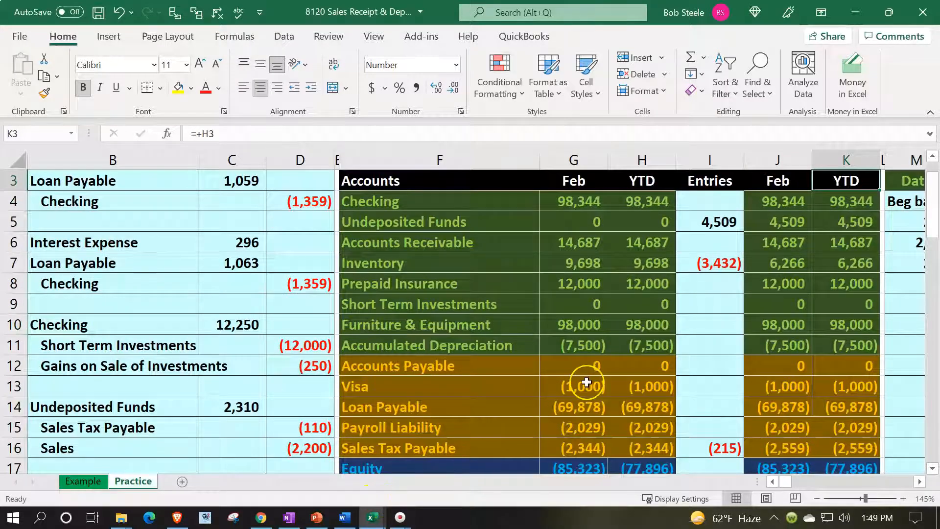
{"action": "scroll", "coordinate": [586, 382], "scroll_direction": "down", "scroll_amount": 5}
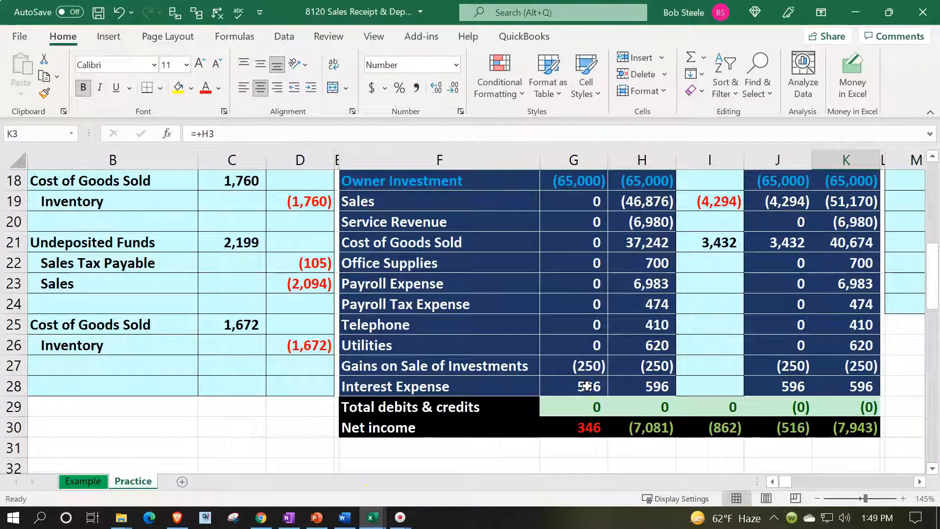
{"action": "left_click", "coordinate": [585, 406]}
{"action": "double_click", "coordinate": [586, 406]}
{"action": "key", "text": "Return"}
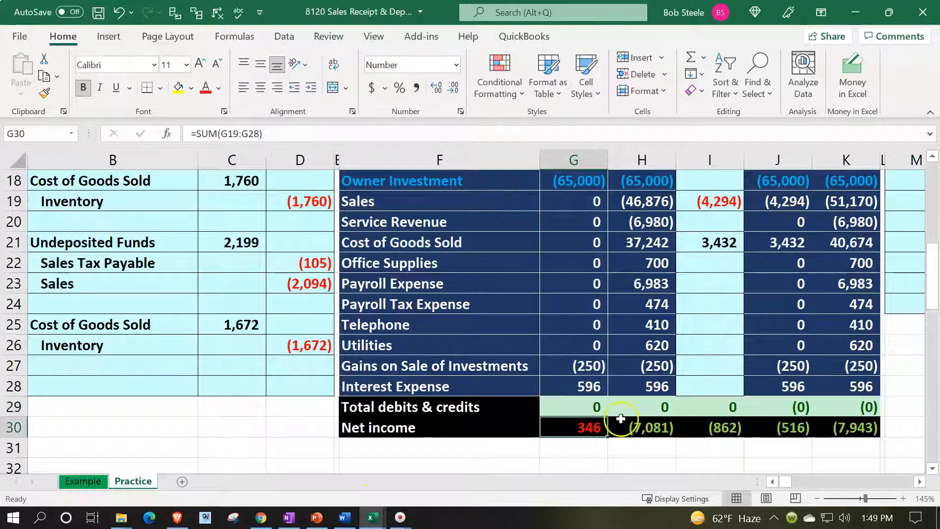
{"action": "double_click", "coordinate": [640, 407]}
{"action": "key", "text": "Return"}
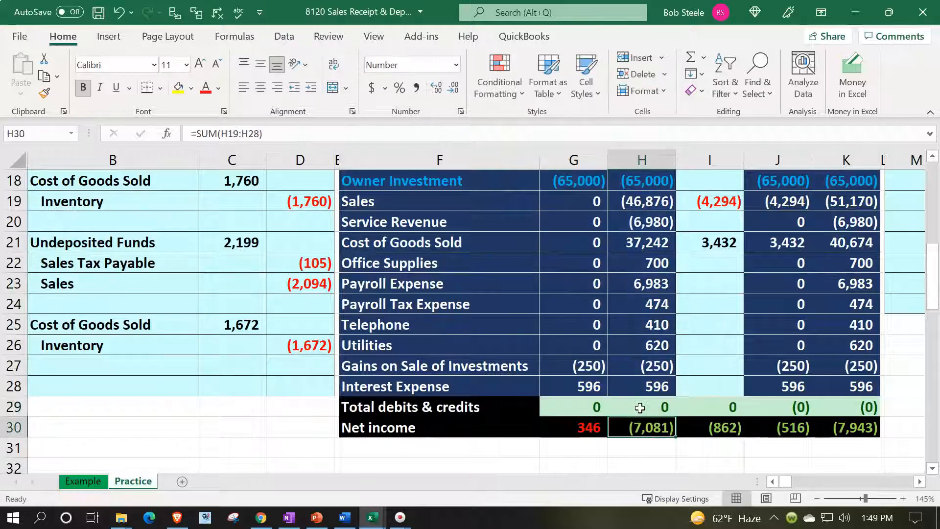
{"action": "left_click", "coordinate": [688, 406]}
{"action": "double_click", "coordinate": [688, 406]}
{"action": "scroll", "coordinate": [693, 404], "scroll_direction": "up", "scroll_amount": 1}
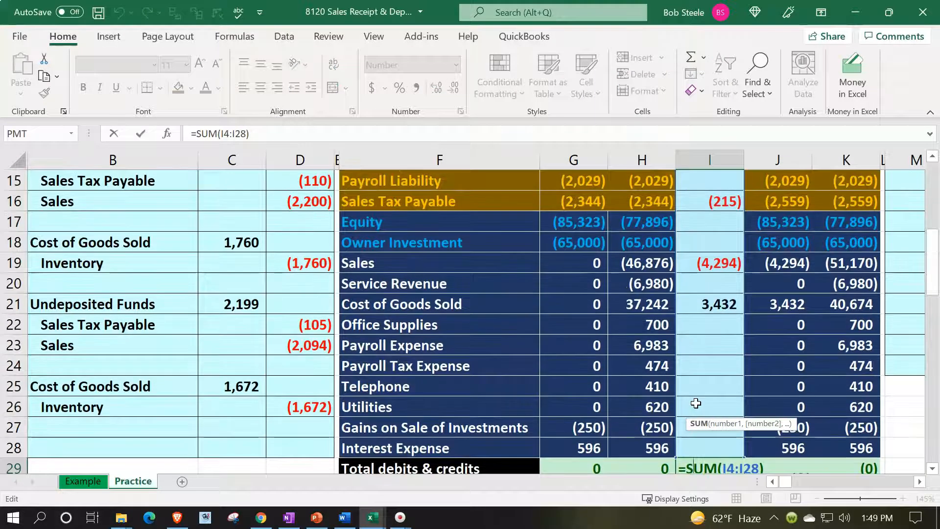
{"action": "key", "text": "Return"}
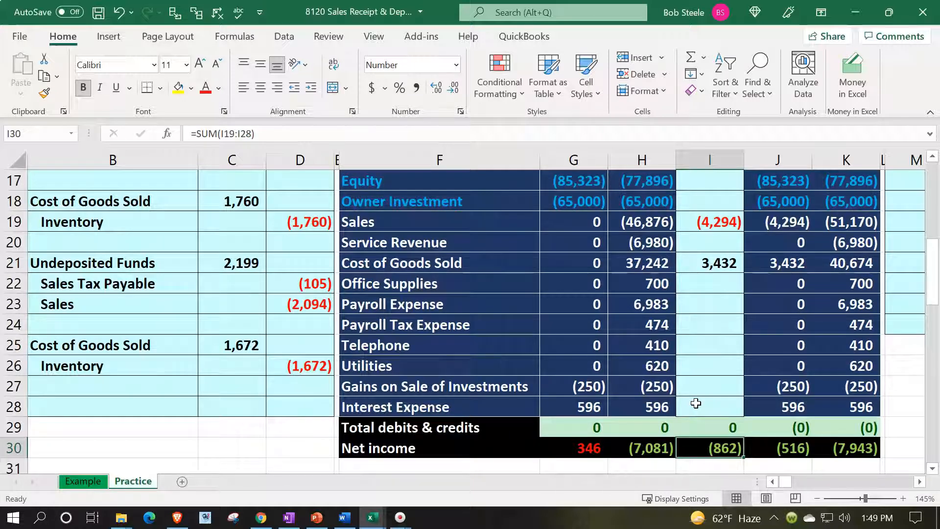
{"action": "left_click", "coordinate": [598, 446]}
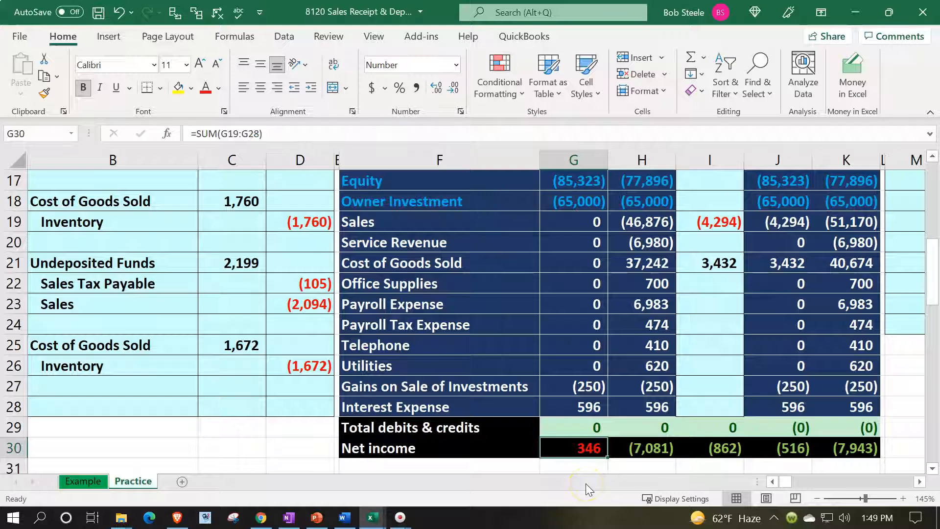
{"action": "left_click", "coordinate": [695, 451]}
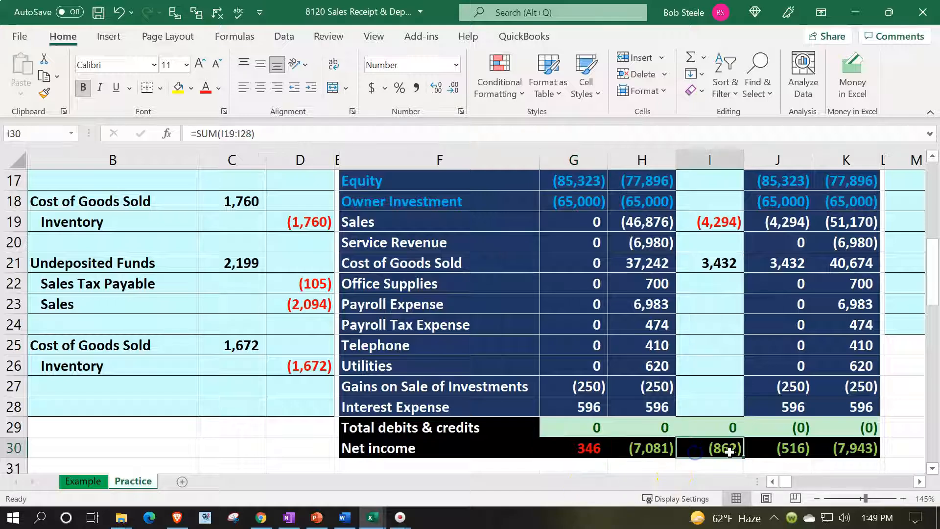
{"action": "left_click", "coordinate": [791, 451]}
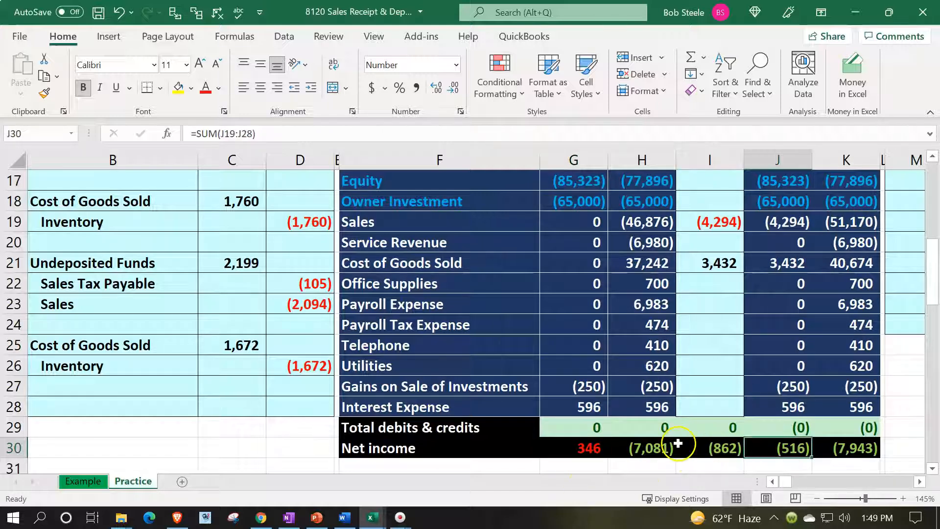
{"action": "left_click", "coordinate": [658, 447]}
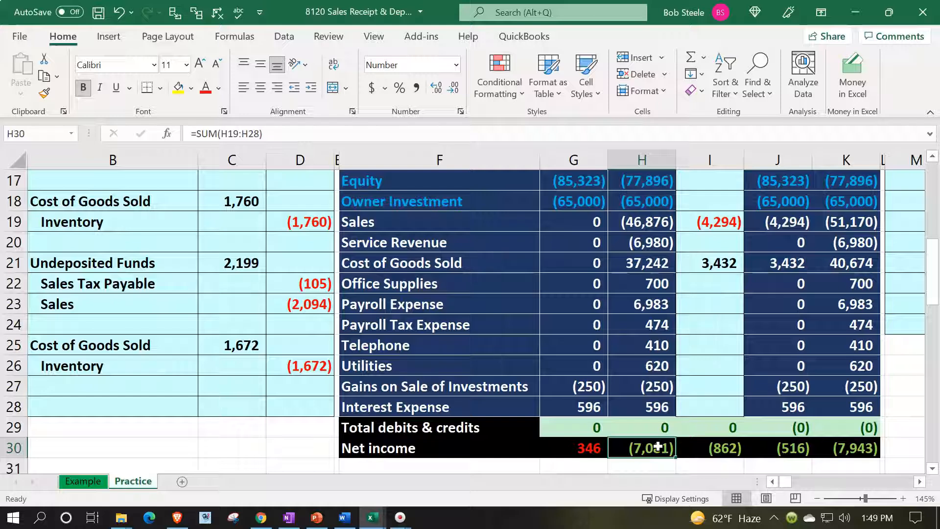
{"action": "left_click", "coordinate": [717, 448]}
{"action": "left_click", "coordinate": [857, 447]}
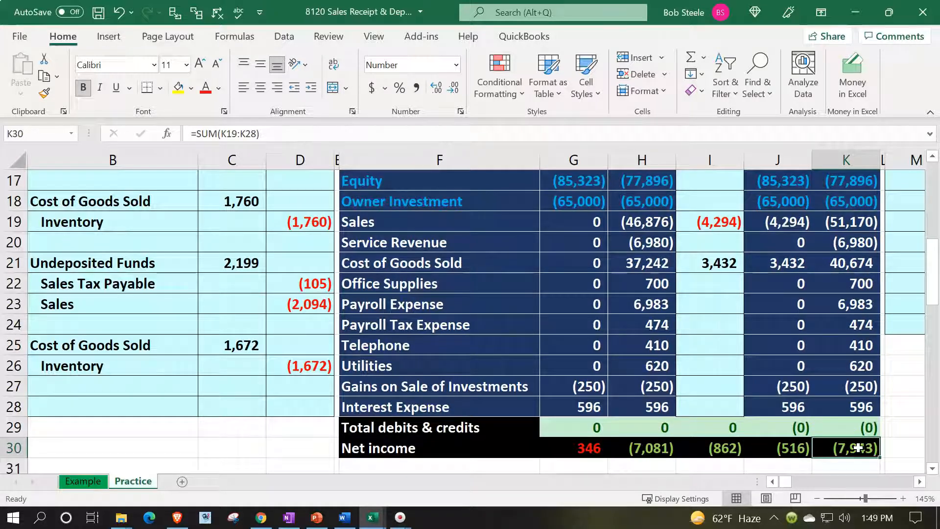
{"action": "scroll", "coordinate": [858, 447], "scroll_direction": "up", "scroll_amount": 5}
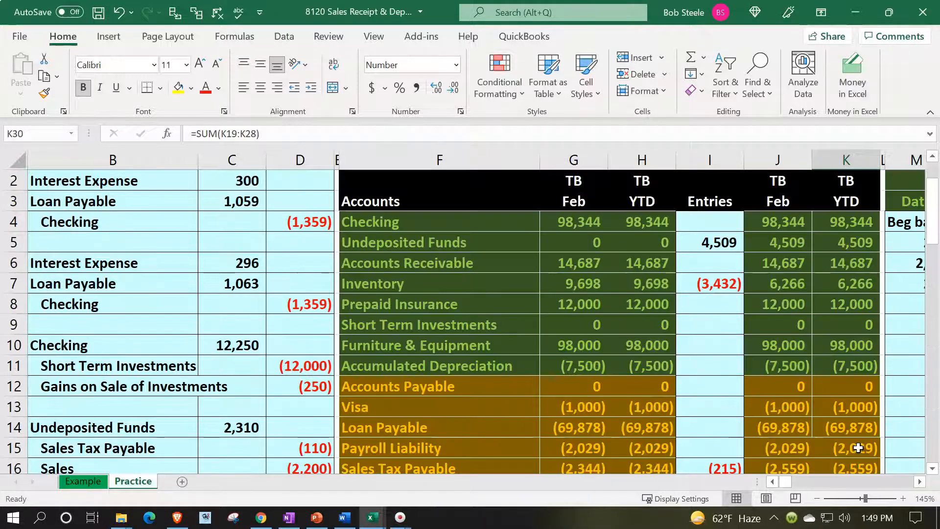
Step: Compare the 6,266 ending Inventory with the inventory subsidiary ledger total formula
{"action": "left_click", "coordinate": [808, 279]}
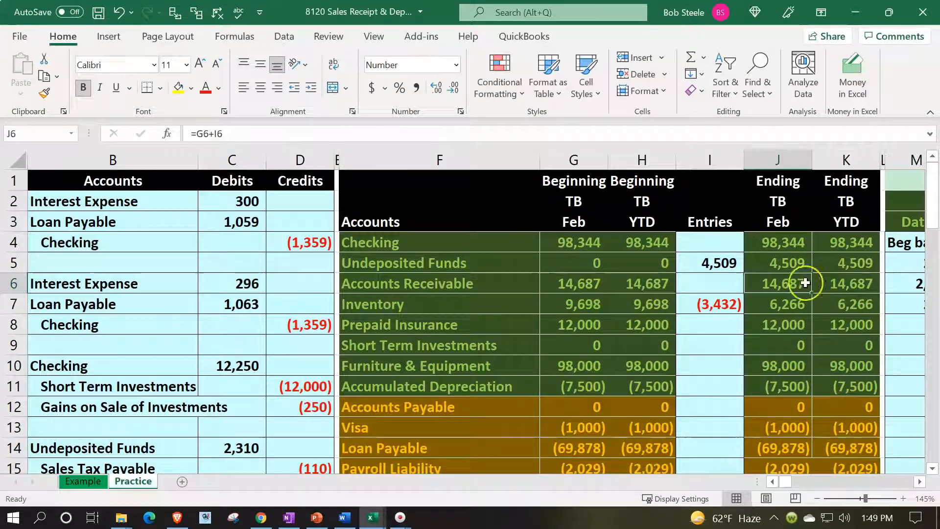
{"action": "left_click", "coordinate": [822, 304]}
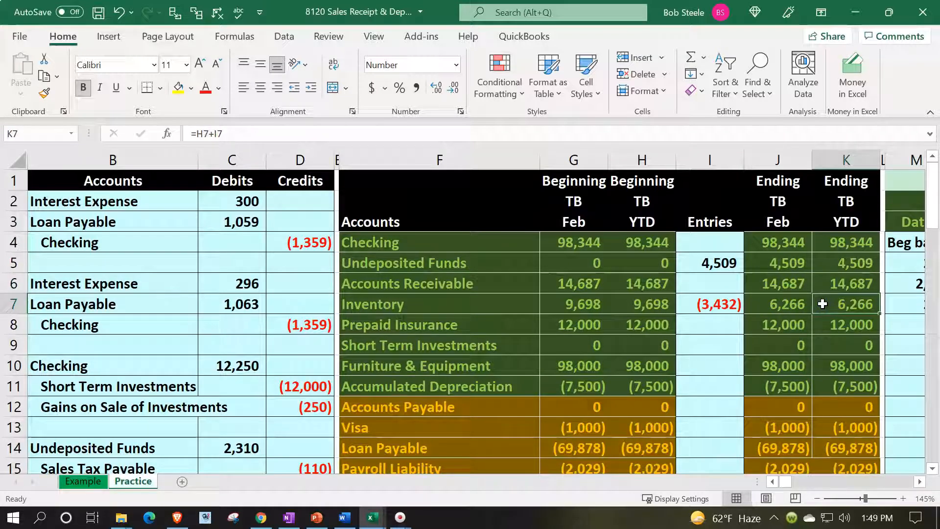
{"action": "key", "text": "Right"}
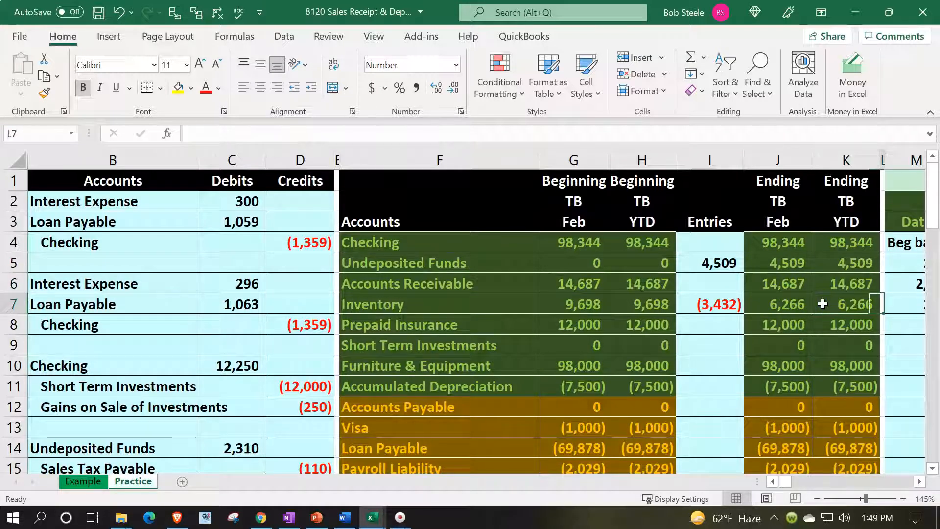
{"action": "key", "text": "Right"}
{"action": "key", "text": "Right"}
{"action": "key", "text": "Right"}
{"action": "key", "text": "Right"}
{"action": "key", "text": "Right"}
{"action": "key", "text": "Right"}
{"action": "key", "text": "Right"}
{"action": "key", "text": "Right"}
{"action": "key", "text": "Right"}
{"action": "key", "text": "Right"}
{"action": "key", "text": "Right"}
{"action": "key", "text": "Right"}
{"action": "key", "text": "Right"}
{"action": "key", "text": "Right"}
{"action": "key", "text": "Right"}
{"action": "key", "text": "Right"}
{"action": "key", "text": "Right"}
{"action": "key", "text": "Right"}
{"action": "key", "text": "Right"}
{"action": "key", "text": "Right"}
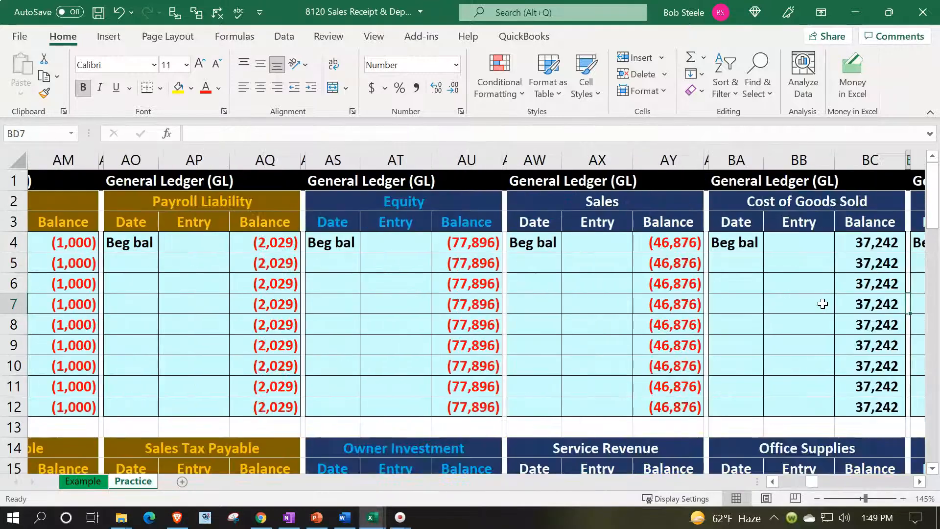
{"action": "key", "text": "Right"}
{"action": "key", "text": "Right"}
{"action": "key", "text": "Right"}
{"action": "key", "text": "Right"}
{"action": "key", "text": "Right"}
{"action": "key", "text": "Right"}
{"action": "key", "text": "Right"}
{"action": "key", "text": "Right"}
{"action": "key", "text": "Right"}
{"action": "key", "text": "Right"}
{"action": "key", "text": "Right"}
{"action": "key", "text": "Right"}
{"action": "key", "text": "Right"}
{"action": "key", "text": "Right"}
{"action": "key", "text": "Right"}
{"action": "key", "text": "Right"}
{"action": "key", "text": "Right"}
{"action": "key", "text": "Right"}
{"action": "key", "text": "Right"}
{"action": "key", "text": "Right"}
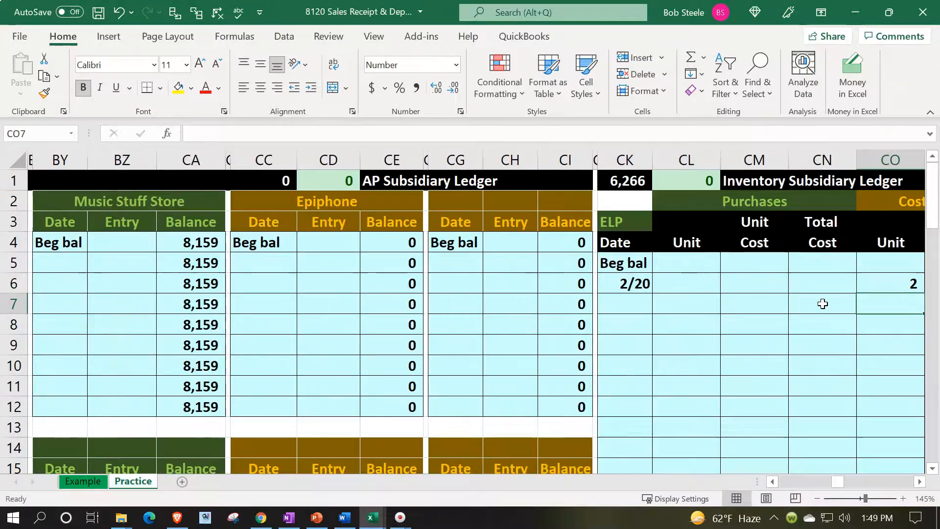
{"action": "left_click", "coordinate": [91, 180]}
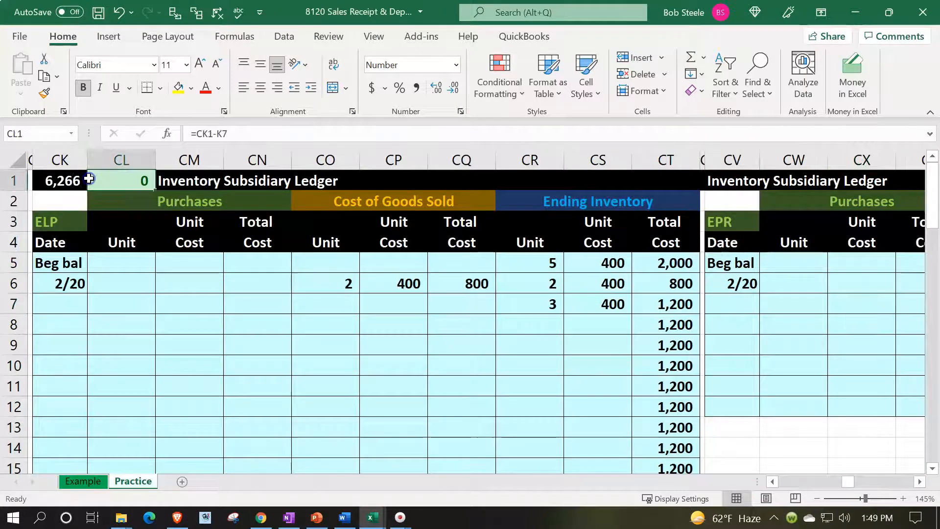
{"action": "double_click", "coordinate": [69, 180]}
{"action": "scroll", "coordinate": [117, 270], "scroll_direction": "down", "scroll_amount": 4}
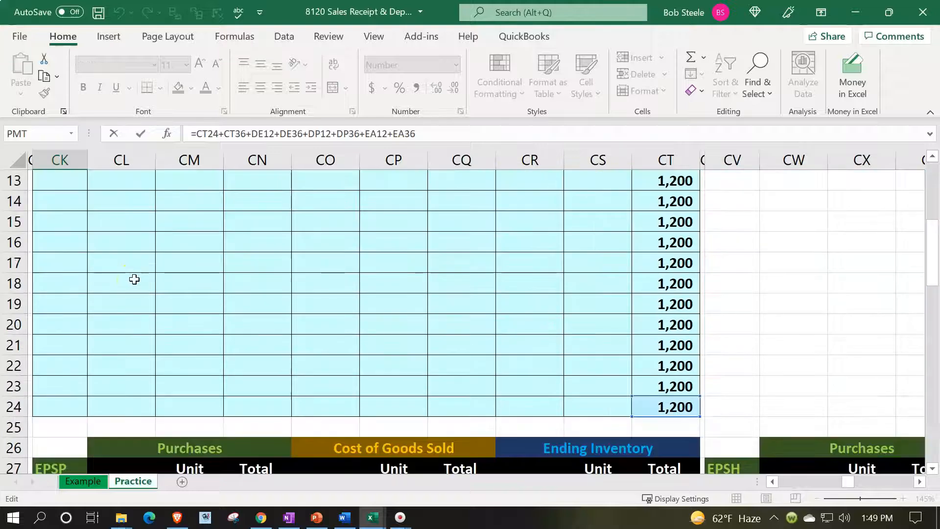
{"action": "key", "text": "Escape"}
{"action": "scroll", "coordinate": [134, 279], "scroll_direction": "up", "scroll_amount": 4}
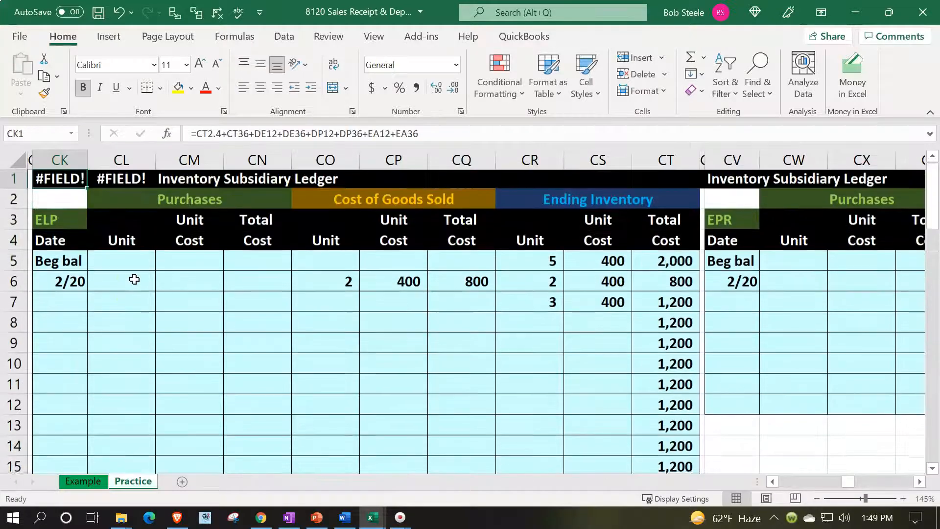
Step: Undo the recent edits, starting with the accidental break in the inventory total formula
{"action": "left_click", "coordinate": [118, 13]}
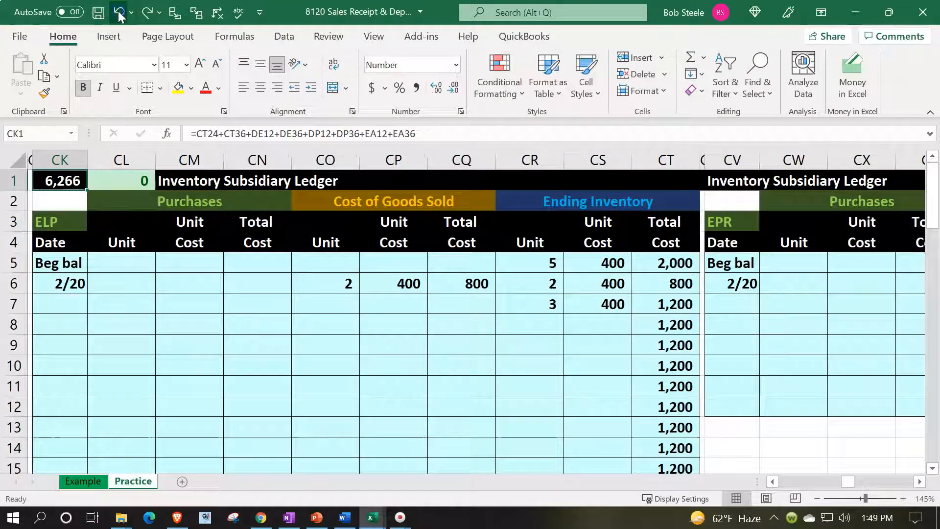
{"action": "left_click", "coordinate": [119, 14]}
{"action": "left_click", "coordinate": [118, 14]}
{"action": "left_click", "coordinate": [118, 14]}
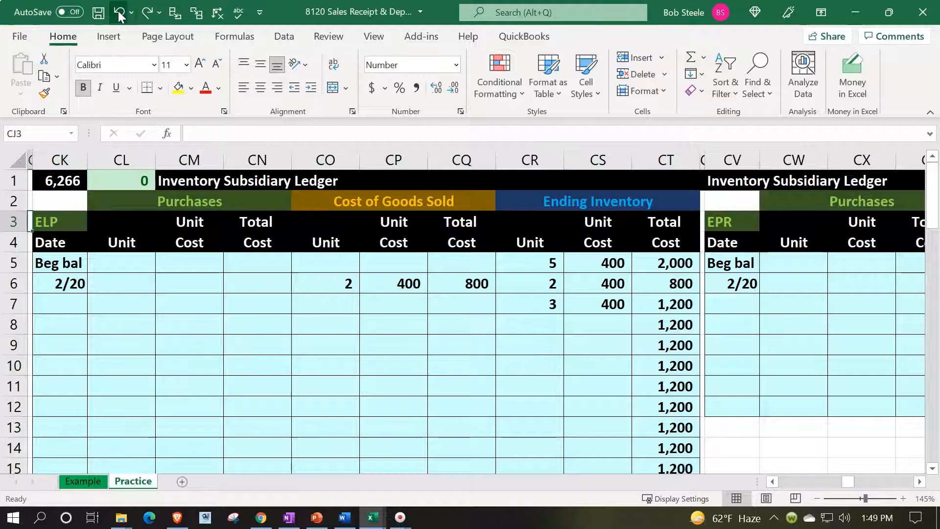
{"action": "left_click", "coordinate": [118, 13]}
{"action": "left_click", "coordinate": [118, 13]}
{"action": "left_click", "coordinate": [118, 13]}
{"action": "left_click", "coordinate": [119, 14]}
{"action": "left_click", "coordinate": [118, 14]}
{"action": "left_click", "coordinate": [119, 14]}
{"action": "left_click", "coordinate": [118, 13]}
{"action": "left_click", "coordinate": [118, 13]}
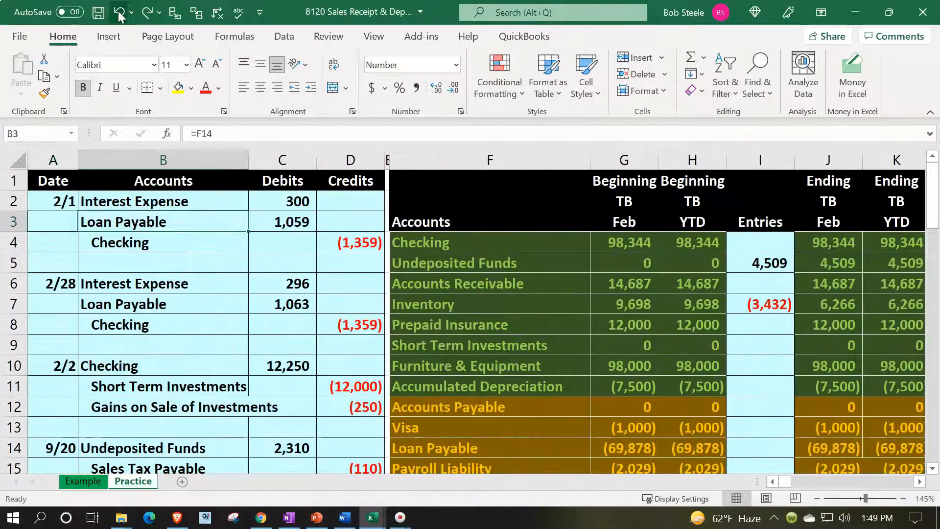
{"action": "left_click", "coordinate": [119, 13]}
Step: Shade the first sales receipt entry, A14:D16, light green
{"action": "scroll", "coordinate": [123, 387], "scroll_direction": "down", "scroll_amount": 6}
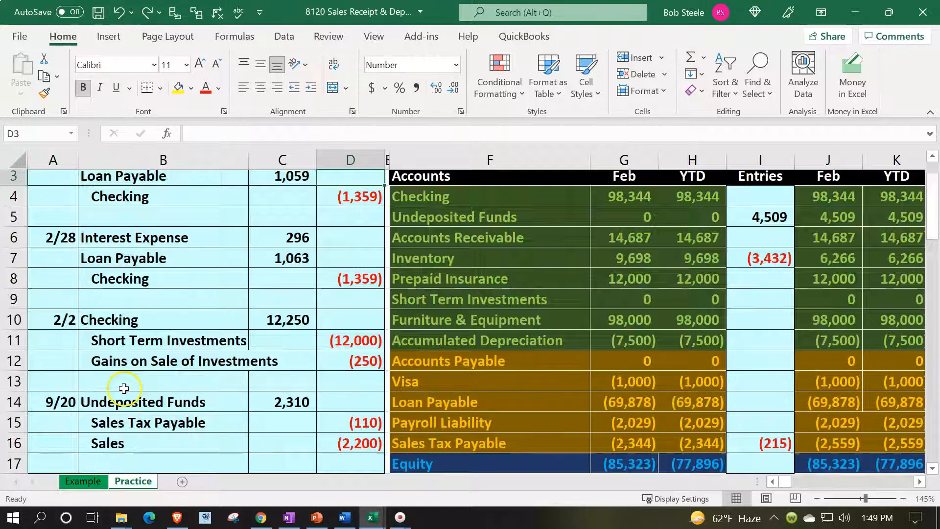
{"action": "scroll", "coordinate": [127, 373], "scroll_direction": "up", "scroll_amount": 2}
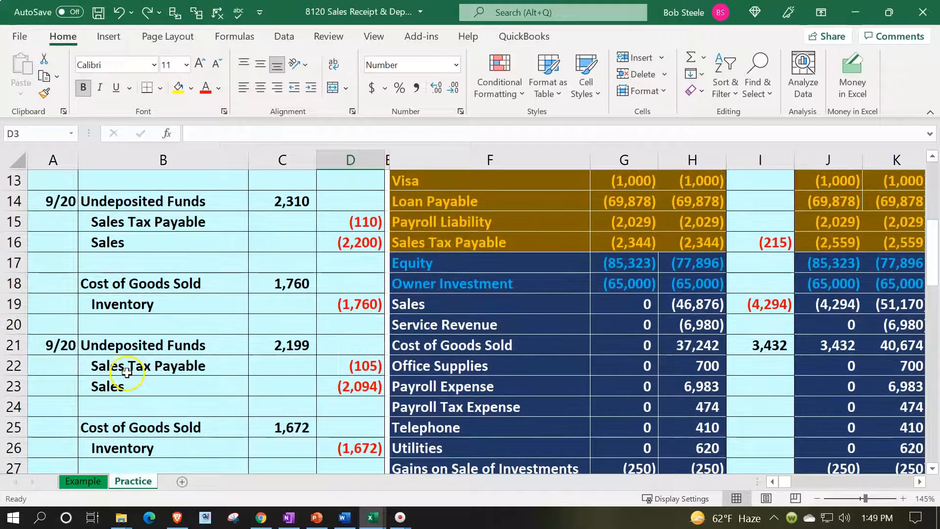
{"action": "left_click_drag", "start_coordinate": [62, 198], "coordinate": [345, 237]}
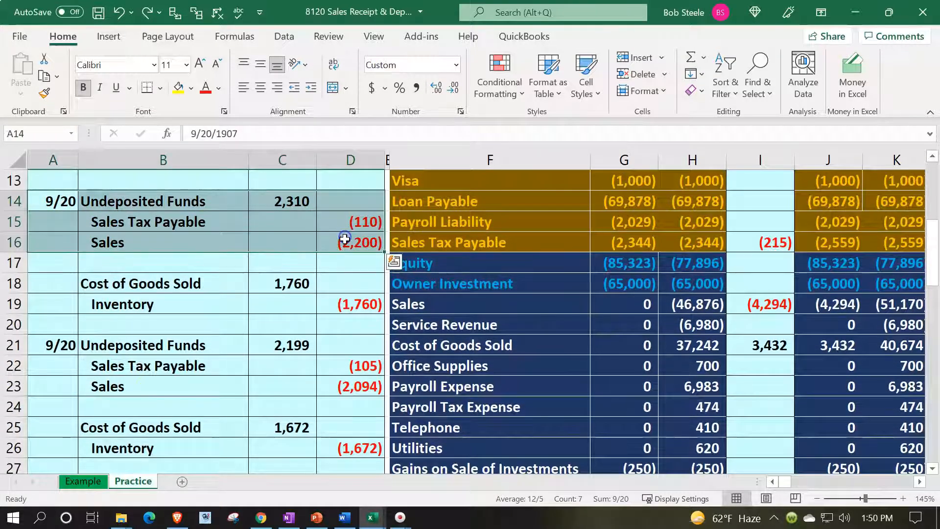
{"action": "left_click", "coordinate": [190, 89]}
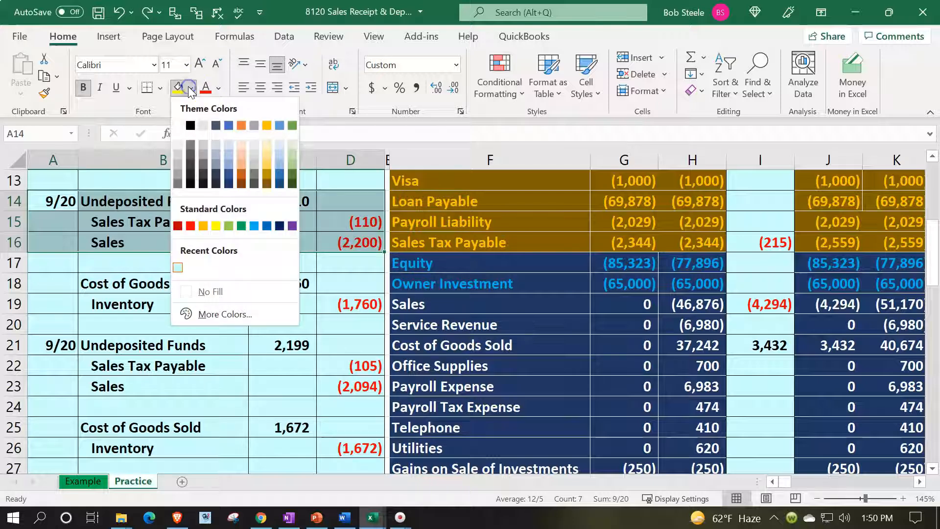
{"action": "left_click", "coordinate": [222, 226]}
{"action": "left_click", "coordinate": [161, 202]}
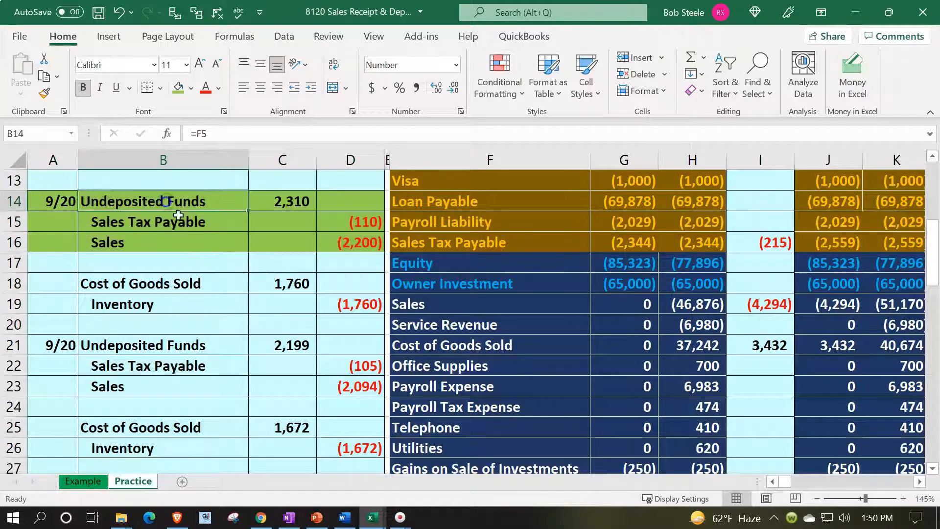
{"action": "scroll", "coordinate": [348, 324], "scroll_direction": "up", "scroll_amount": 4}
{"action": "left_click", "coordinate": [455, 278]}
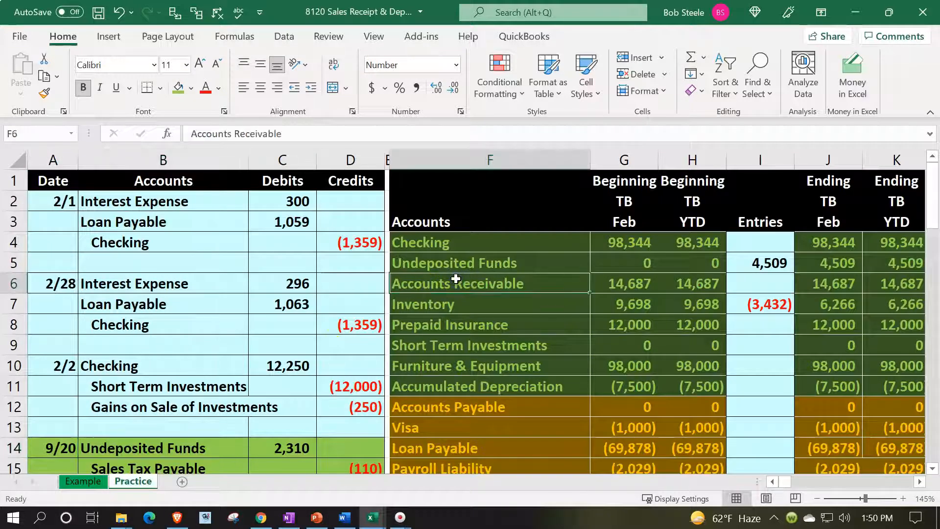
Step: Date the first Undeposited Funds ledger row 2/20
{"action": "key", "text": "Up"}
{"action": "key", "text": "Right"}
{"action": "key", "text": "Right"}
{"action": "key", "text": "Right"}
{"action": "key", "text": "Right"}
{"action": "key", "text": "Right"}
{"action": "key", "text": "Right"}
{"action": "key", "text": "Right"}
{"action": "key", "text": "Right"}
{"action": "key", "text": "Right"}
{"action": "key", "text": "Right"}
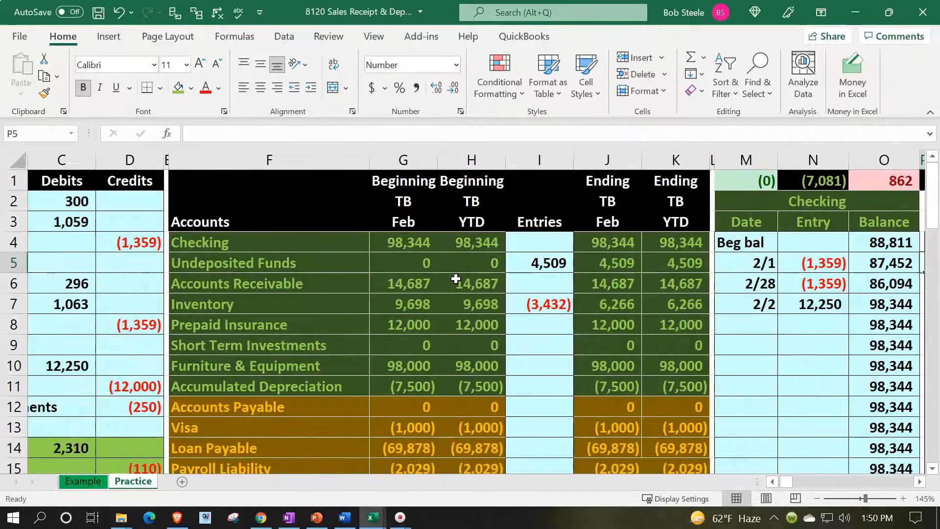
{"action": "key", "text": "Right"}
{"action": "key", "text": "Right"}
{"action": "key", "text": "Right"}
{"action": "key", "text": "Right"}
{"action": "key", "text": "Right"}
{"action": "key", "text": "Left"}
{"action": "key", "text": "Left"}
{"action": "key", "text": "Left"}
{"action": "key", "text": "Left"}
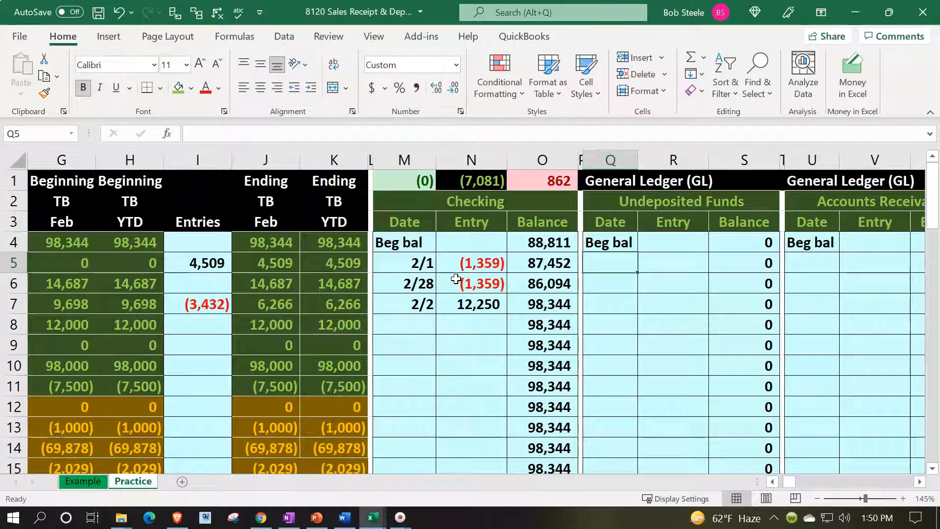
{"action": "type", "text": "2/0"}
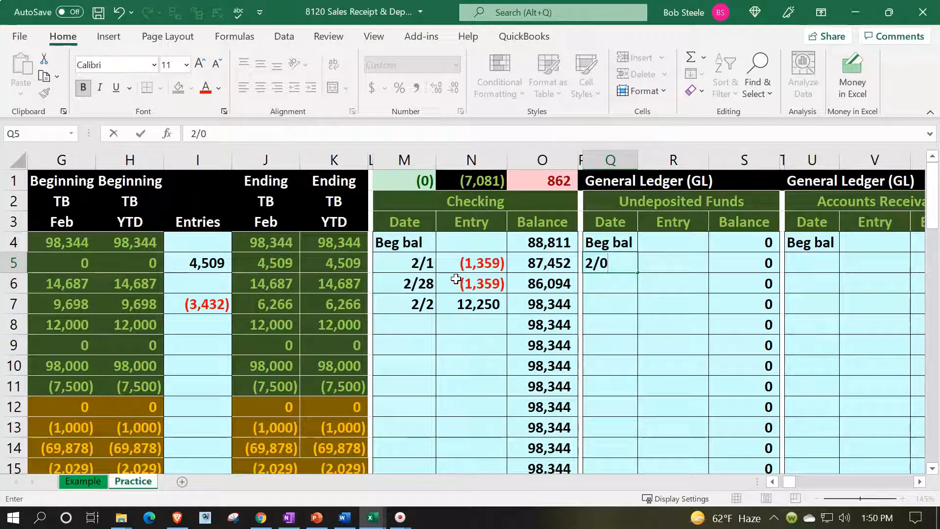
{"action": "type", "text": "20"}
{"action": "key", "text": "Return"}
Step: Post the first receipt's 2,310 debit to that ledger row with =C14
{"action": "key", "text": "Right"}
{"action": "key", "text": "Up"}
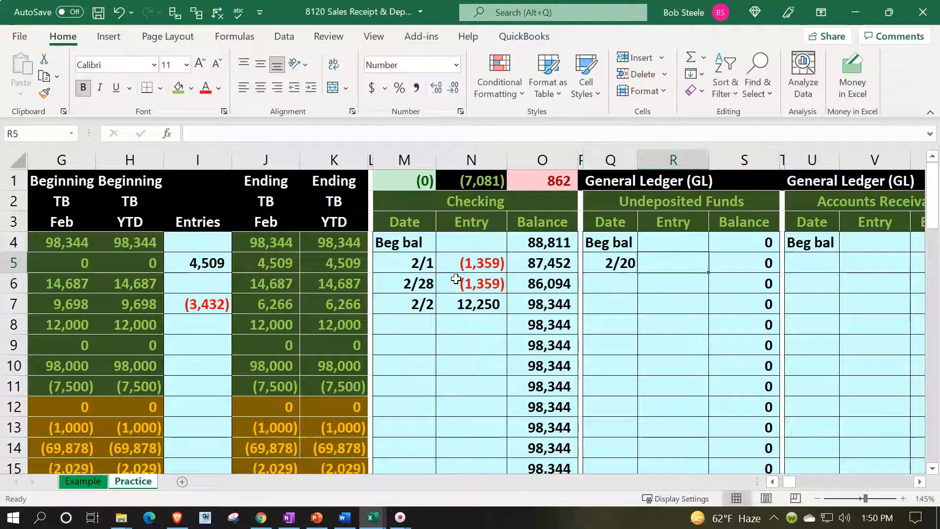
{"action": "type", "text": "="}
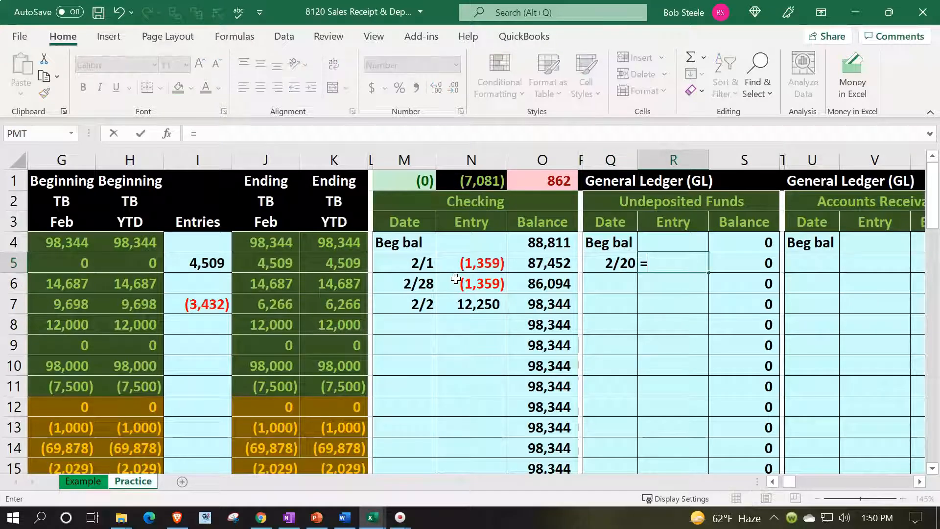
{"action": "key", "text": "Left"}
{"action": "key", "text": "Home"}
{"action": "key", "text": "Down"}
{"action": "key", "text": "Down"}
{"action": "key", "text": "Down"}
{"action": "key", "text": "Down"}
{"action": "key", "text": "Down"}
{"action": "key", "text": "Down"}
{"action": "key", "text": "Down"}
{"action": "key", "text": "Down"}
{"action": "key", "text": "Down"}
{"action": "key", "text": "Down"}
{"action": "key", "text": "Down"}
{"action": "key", "text": "Up"}
{"action": "key", "text": "Up"}
{"action": "key", "text": "Right"}
{"action": "key", "text": "Right"}
{"action": "key", "text": "Right"}
{"action": "key", "text": "Left"}
{"action": "key", "text": "Return"}
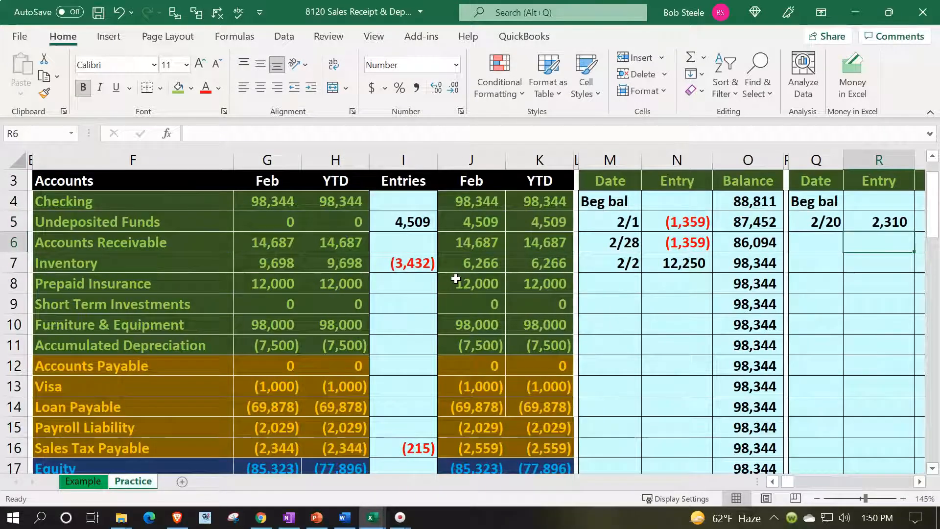
Step: Date the second Undeposited Funds ledger row 2/20
{"action": "key", "text": "Left"}
{"action": "type", "text": "2/"}
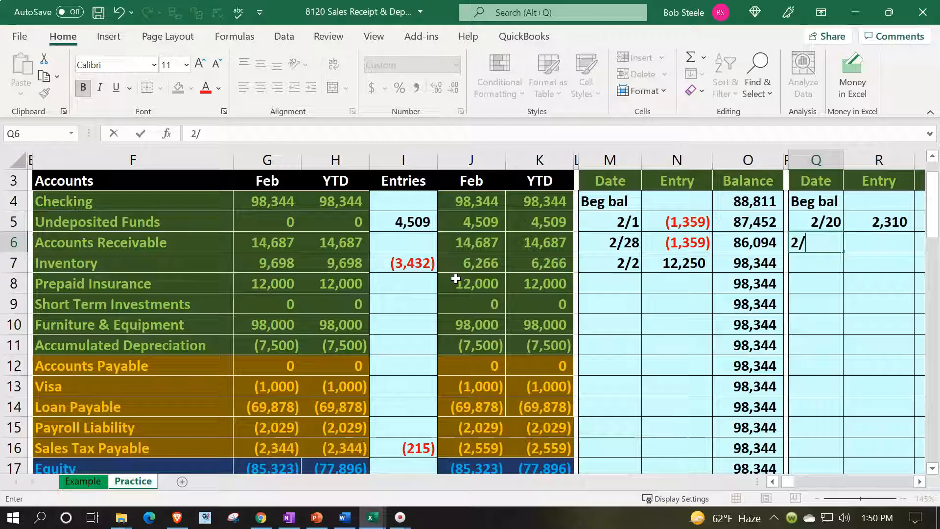
{"action": "type", "text": "20"}
{"action": "key", "text": "Return"}
{"action": "key", "text": "Left"}
{"action": "key", "text": "Left"}
{"action": "key", "text": "Left"}
{"action": "key", "text": "Left"}
{"action": "key", "text": "Left"}
{"action": "key", "text": "Left"}
{"action": "key", "text": "Left"}
{"action": "key", "text": "Left"}
{"action": "key", "text": "Left"}
{"action": "key", "text": "Left"}
{"action": "key", "text": "Left"}
{"action": "key", "text": "Left"}
{"action": "key", "text": "Left"}
{"action": "key", "text": "Left"}
{"action": "key", "text": "Left"}
{"action": "key", "text": "Left"}
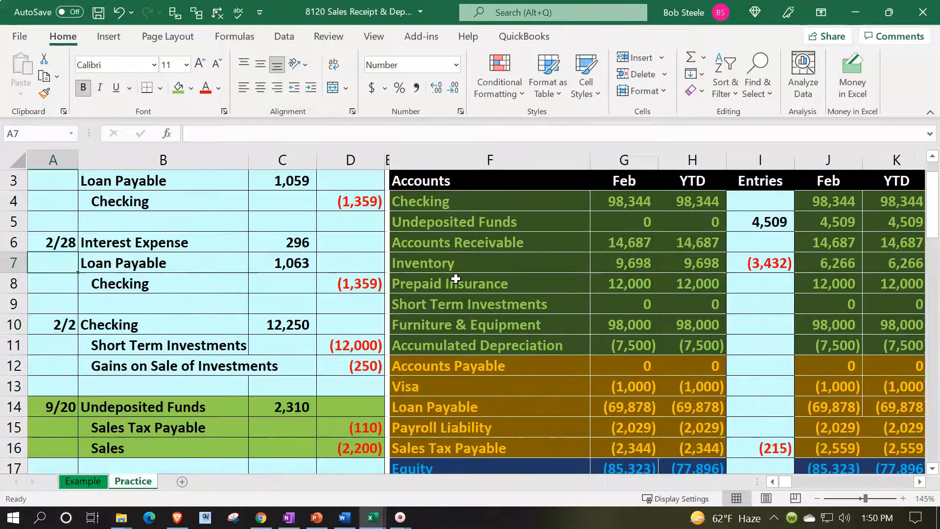
Step: Shade the second sales receipt entry, A21:D23, green
{"action": "scroll", "coordinate": [229, 313], "scroll_direction": "down", "scroll_amount": 3}
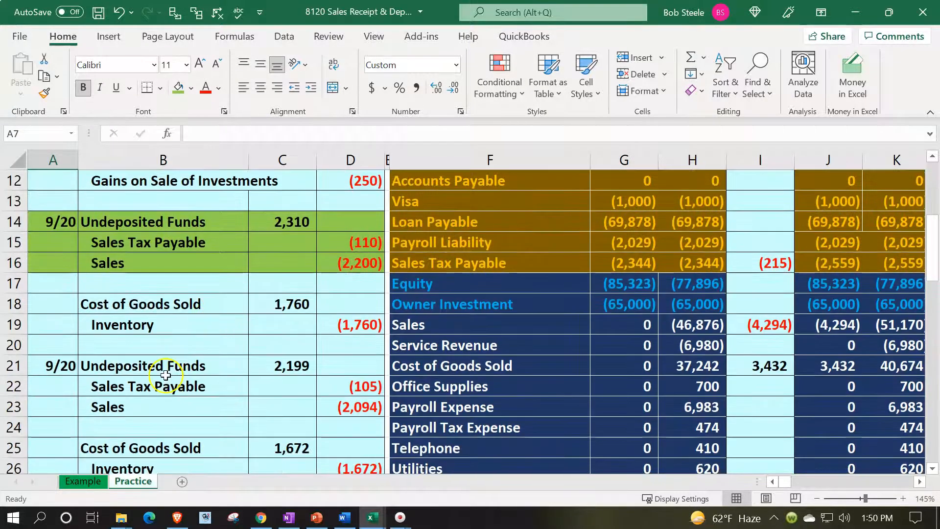
{"action": "left_click_drag", "start_coordinate": [63, 372], "coordinate": [371, 406]}
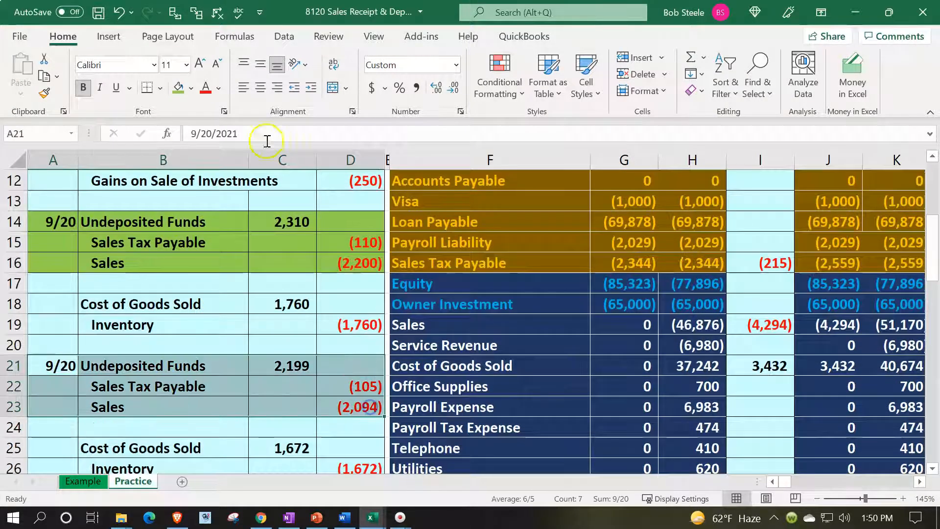
{"action": "left_click", "coordinate": [192, 89]}
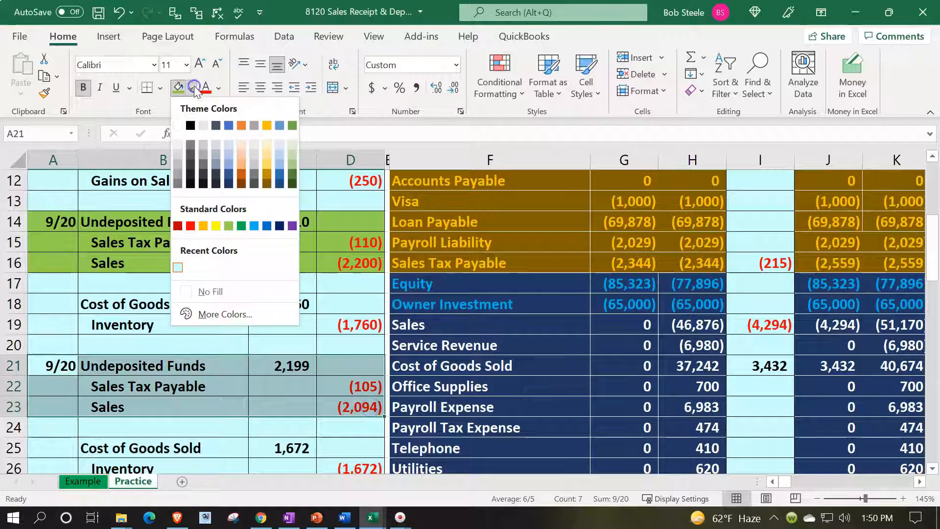
{"action": "left_click", "coordinate": [291, 169]}
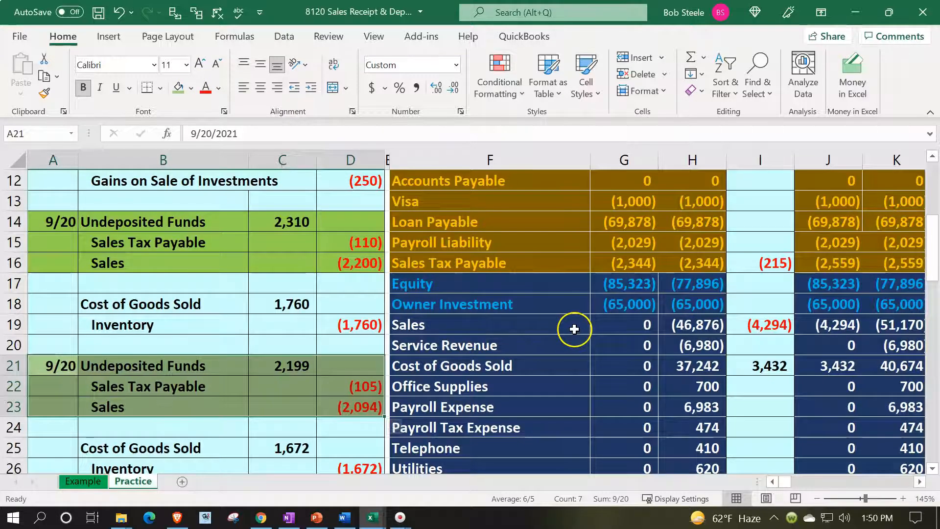
Step: Redate both sales receipt journal entries to 2/20
{"action": "scroll", "coordinate": [674, 288], "scroll_direction": "up", "scroll_amount": 4}
{"action": "left_click", "coordinate": [720, 264]}
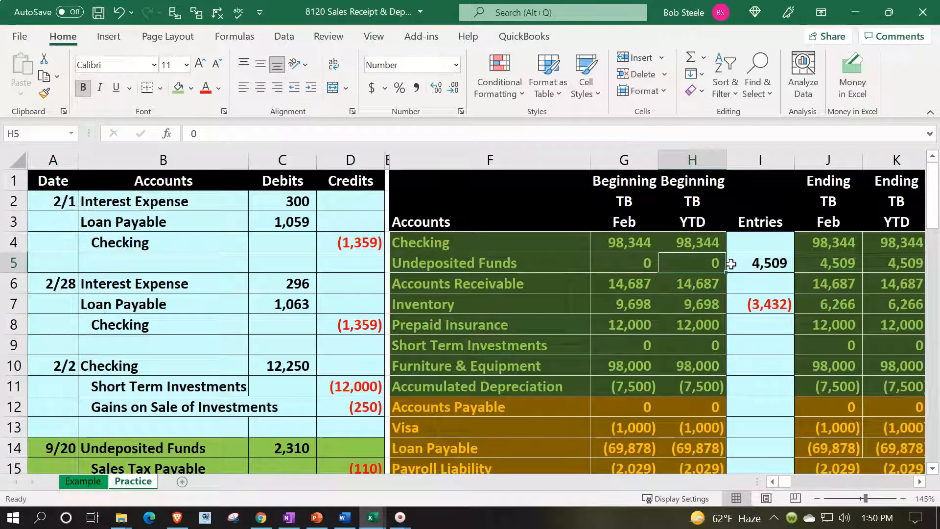
{"action": "scroll", "coordinate": [107, 387], "scroll_direction": "down", "scroll_amount": 3}
{"action": "left_click", "coordinate": [53, 262]}
{"action": "type", "text": "2/20"}
{"action": "key", "text": "Return"}
{"action": "key", "text": "Down"}
{"action": "key", "text": "Down"}
{"action": "key", "text": "Down"}
{"action": "key", "text": "Down"}
{"action": "key", "text": "Down"}
{"action": "key", "text": "Down"}
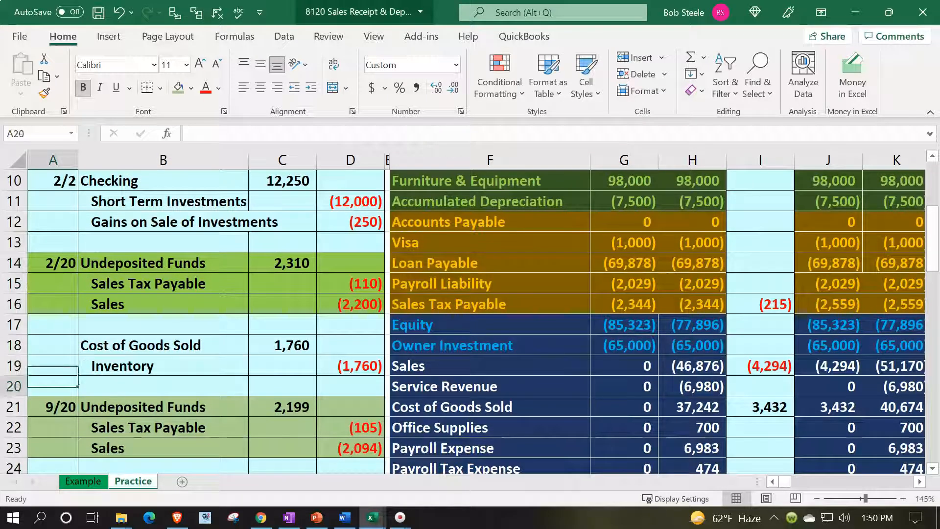
{"action": "type", "text": "2/20"}
{"action": "key", "text": "Return"}
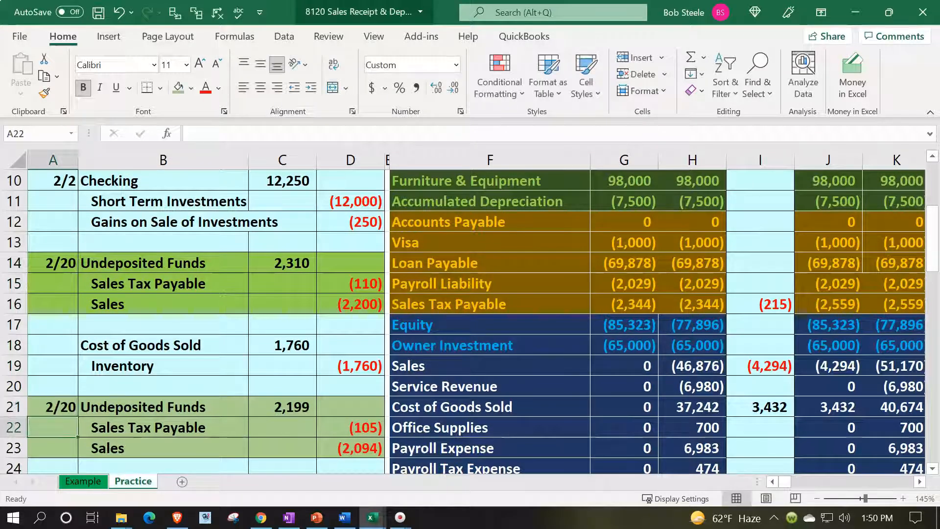
{"action": "scroll", "coordinate": [631, 264], "scroll_direction": "up", "scroll_amount": 3}
{"action": "left_click", "coordinate": [660, 246]}
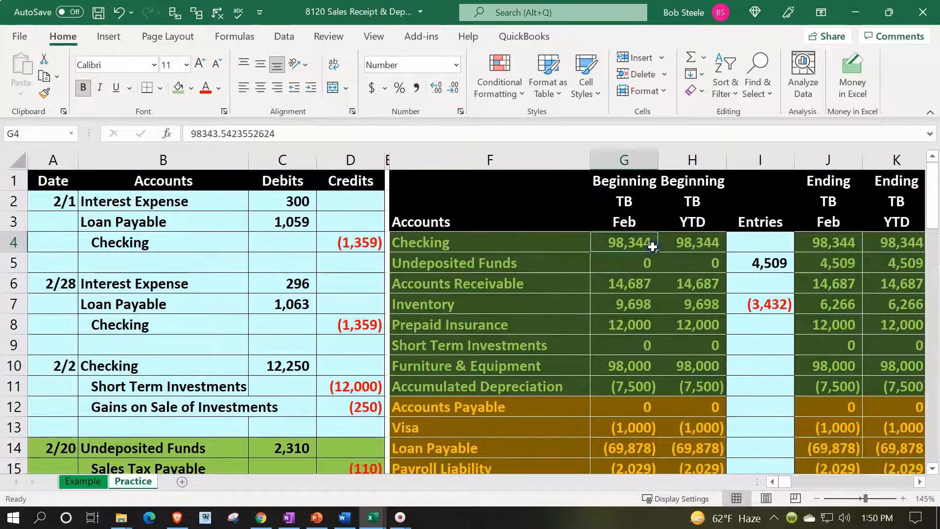
{"action": "key", "text": "Right"}
{"action": "key", "text": "Right"}
{"action": "key", "text": "Right"}
{"action": "key", "text": "Right"}
{"action": "key", "text": "Right"}
{"action": "key", "text": "Right"}
{"action": "key", "text": "Right"}
{"action": "key", "text": "Right"}
{"action": "key", "text": "Right"}
{"action": "key", "text": "Right"}
{"action": "key", "text": "Right"}
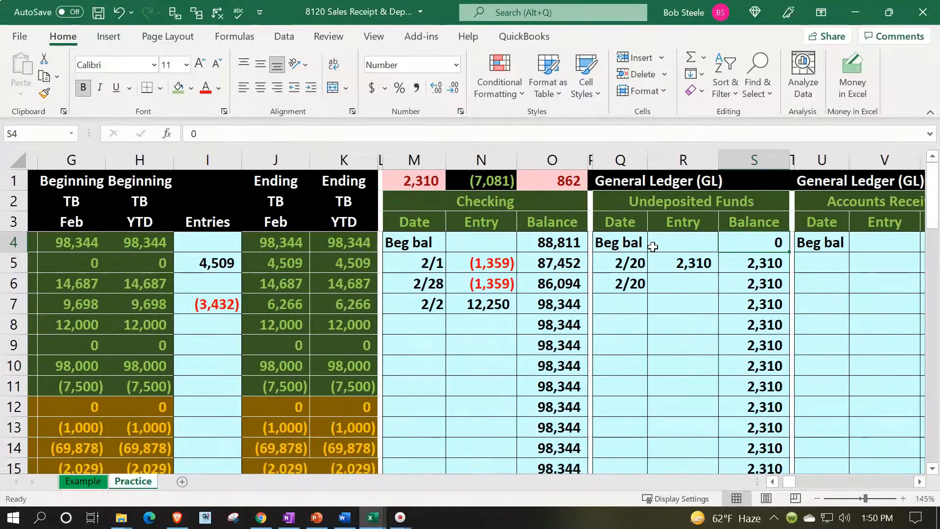
{"action": "key", "text": "Down"}
{"action": "key", "text": "Down"}
{"action": "key", "text": "Down"}
{"action": "key", "text": "Left"}
{"action": "key", "text": "Left"}
{"action": "key", "text": "Left"}
{"action": "key", "text": "Left"}
{"action": "key", "text": "Right"}
{"action": "key", "text": "Right"}
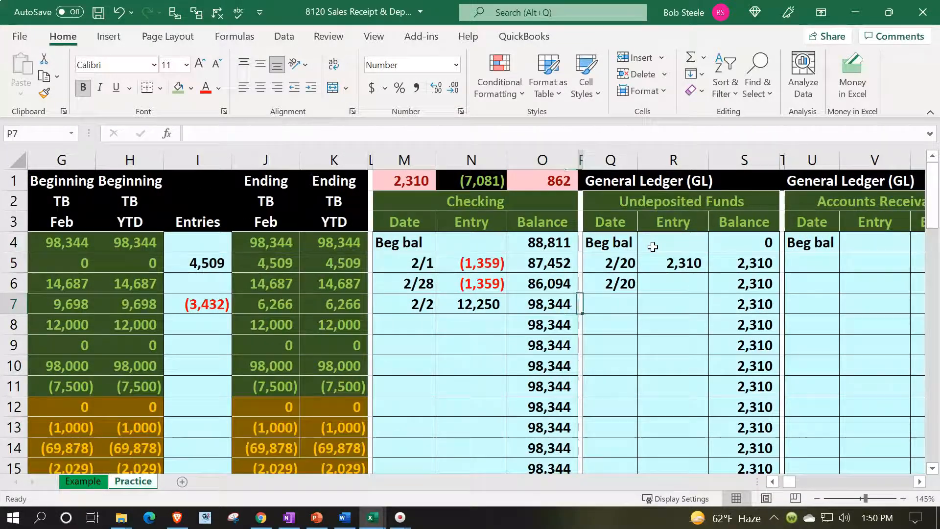
{"action": "type", "text": "2/20"}
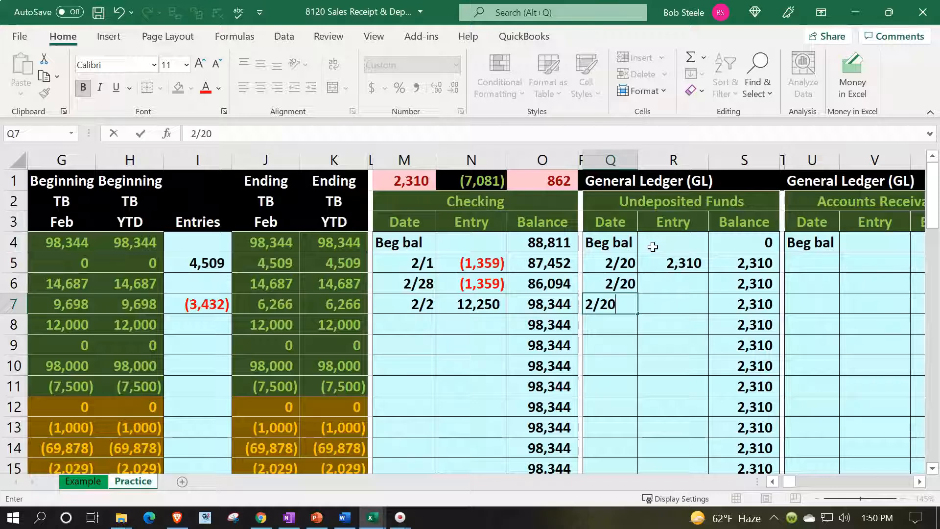
{"action": "key", "text": "Up"}
{"action": "key", "text": "Right"}
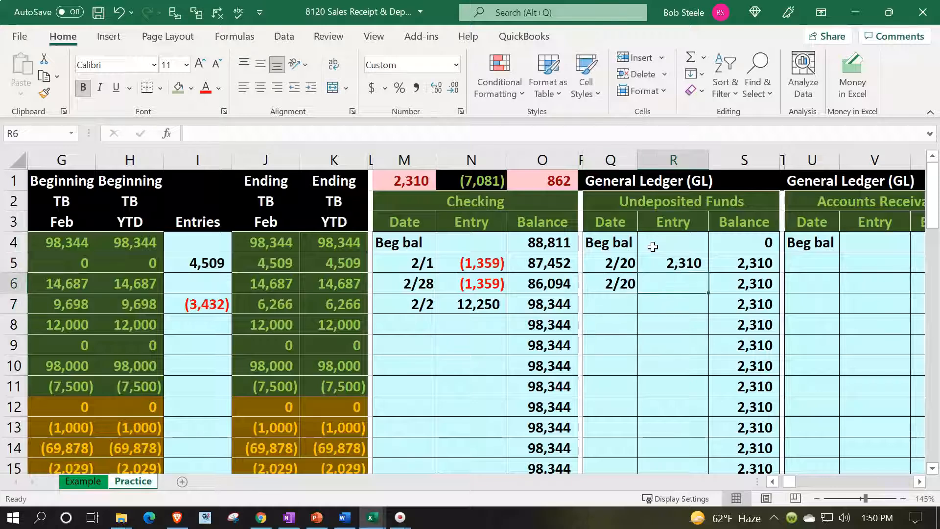
{"action": "type", "text": "+"}
{"action": "key", "text": "Left"}
{"action": "key", "text": "Left"}
{"action": "key", "text": "Left"}
{"action": "key", "text": "Left"}
{"action": "key", "text": "Left"}
{"action": "key", "text": "Left"}
{"action": "key", "text": "Left"}
{"action": "key", "text": "Left"}
{"action": "key", "text": "Left"}
{"action": "key", "text": "Left"}
{"action": "key", "text": "Left"}
{"action": "key", "text": "Left"}
{"action": "key", "text": "Left"}
{"action": "key", "text": "Left"}
{"action": "key", "text": "Left"}
{"action": "key", "text": "Left"}
{"action": "key", "text": "Left"}
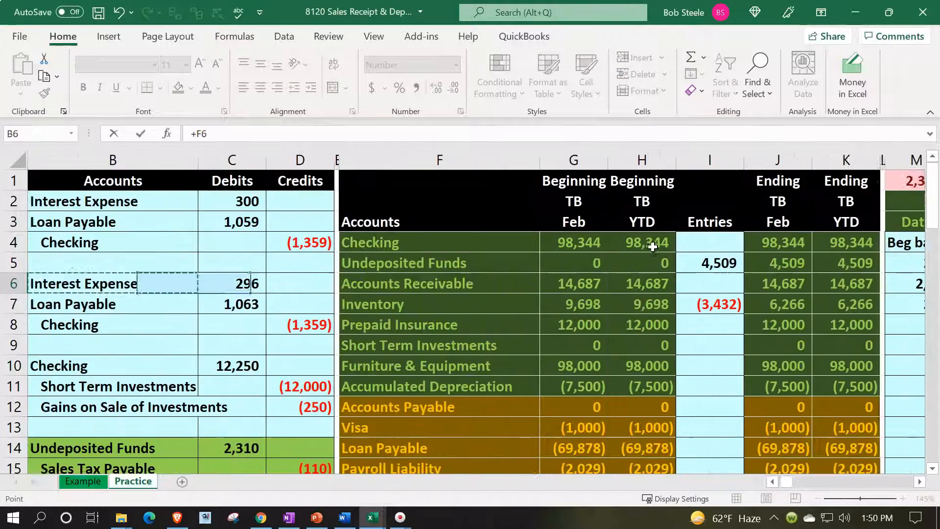
{"action": "key", "text": "Down"}
{"action": "key", "text": "Down"}
{"action": "key", "text": "Down"}
{"action": "key", "text": "Down"}
{"action": "key", "text": "Down"}
{"action": "key", "text": "Down"}
{"action": "key", "text": "Down"}
{"action": "key", "text": "Down"}
{"action": "key", "text": "Down"}
{"action": "key", "text": "Down"}
{"action": "key", "text": "Down"}
{"action": "key", "text": "Down"}
{"action": "key", "text": "Down"}
{"action": "key", "text": "Down"}
{"action": "key", "text": "Down"}
{"action": "key", "text": "Down"}
{"action": "key", "text": "Right"}
{"action": "key", "text": "Right"}
{"action": "key", "text": "Up"}
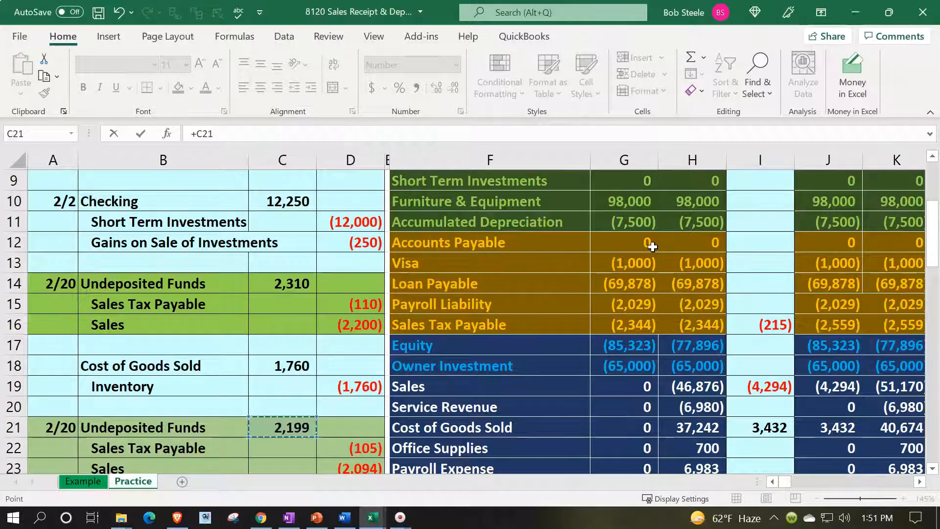
{"action": "key", "text": "Return"}
{"action": "key", "text": "Up"}
{"action": "key", "text": "Up"}
{"action": "key", "text": "Up"}
{"action": "key", "text": "Right"}
{"action": "key", "text": "Right"}
{"action": "key", "text": "Up"}
{"action": "key", "text": "Up"}
{"action": "key", "text": "Down"}
{"action": "key", "text": "Down"}
{"action": "key", "text": "Down"}
{"action": "key", "text": "Down"}
{"action": "key", "text": "Left"}
{"action": "key", "text": "Left"}
{"action": "key", "text": "Left"}
{"action": "key", "text": "Left"}
{"action": "key", "text": "Left"}
{"action": "key", "text": "Left"}
{"action": "key", "text": "Left"}
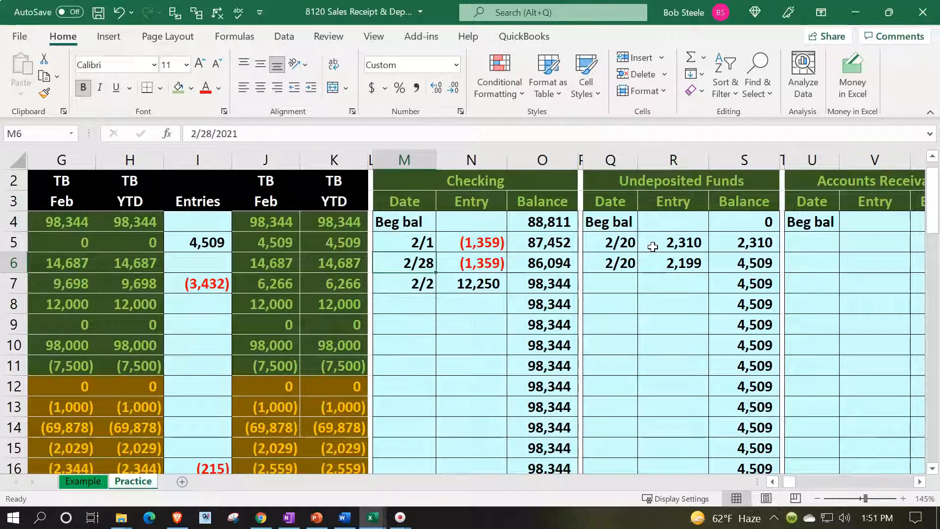
{"action": "key", "text": "Left"}
{"action": "key", "text": "Left"}
{"action": "key", "text": "Left"}
{"action": "key", "text": "Left"}
{"action": "key", "text": "Left"}
{"action": "key", "text": "Left"}
{"action": "key", "text": "Right"}
{"action": "key", "text": "Right"}
{"action": "key", "text": "Right"}
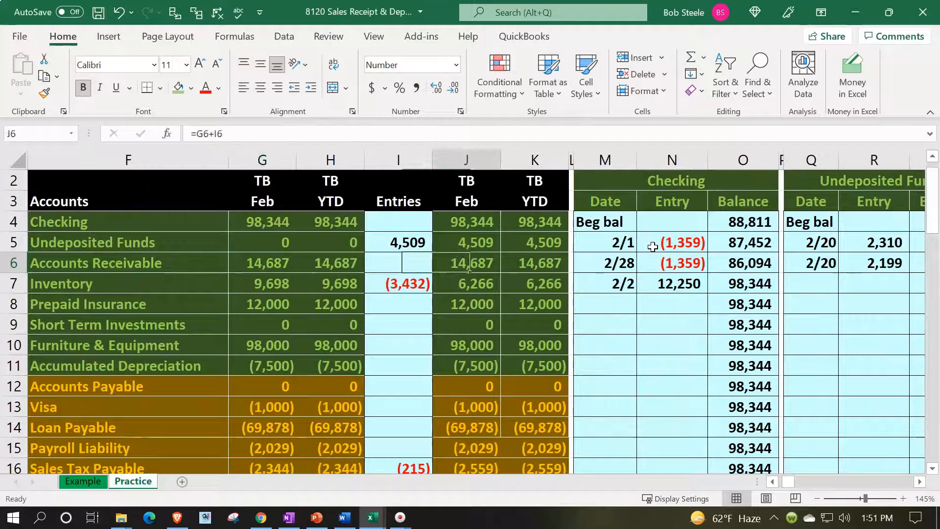
{"action": "key", "text": "Right"}
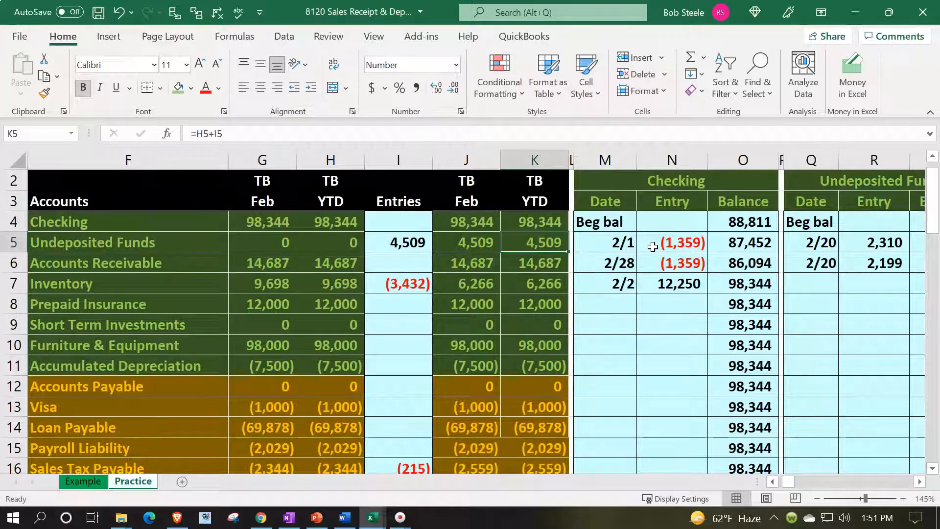
{"action": "key", "text": "Left"}
{"action": "key", "text": "Left"}
{"action": "key", "text": "Left"}
{"action": "key", "text": "Left"}
{"action": "key", "text": "Left"}
{"action": "key", "text": "Left"}
{"action": "key", "text": "Left"}
{"action": "key", "text": "Left"}
{"action": "key", "text": "Left"}
{"action": "key", "text": "Left"}
{"action": "key", "text": "Down"}
{"action": "key", "text": "Down"}
{"action": "key", "text": "Down"}
{"action": "key", "text": "Down"}
{"action": "key", "text": "Down"}
{"action": "key", "text": "Down"}
{"action": "key", "text": "Down"}
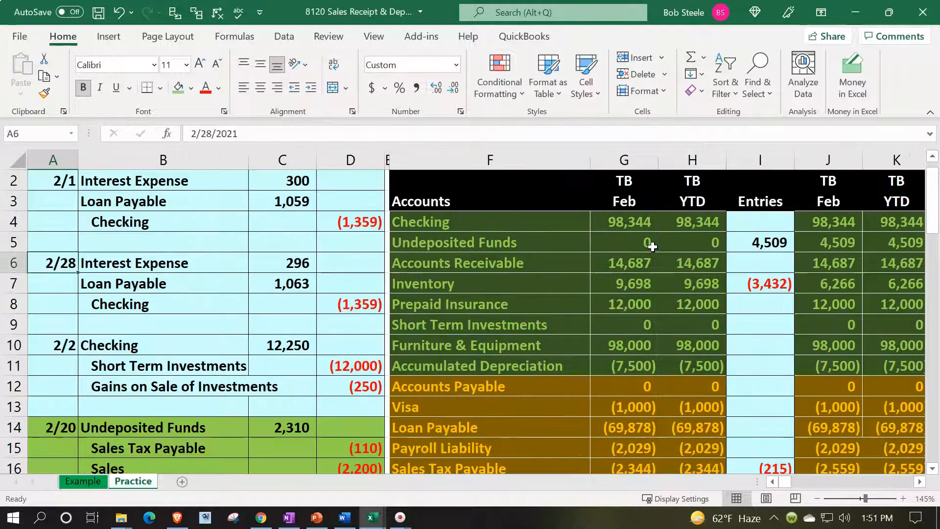
{"action": "key", "text": "Down"}
{"action": "key", "text": "Down"}
{"action": "key", "text": "Down"}
{"action": "key", "text": "Right"}
{"action": "key", "text": "Right"}
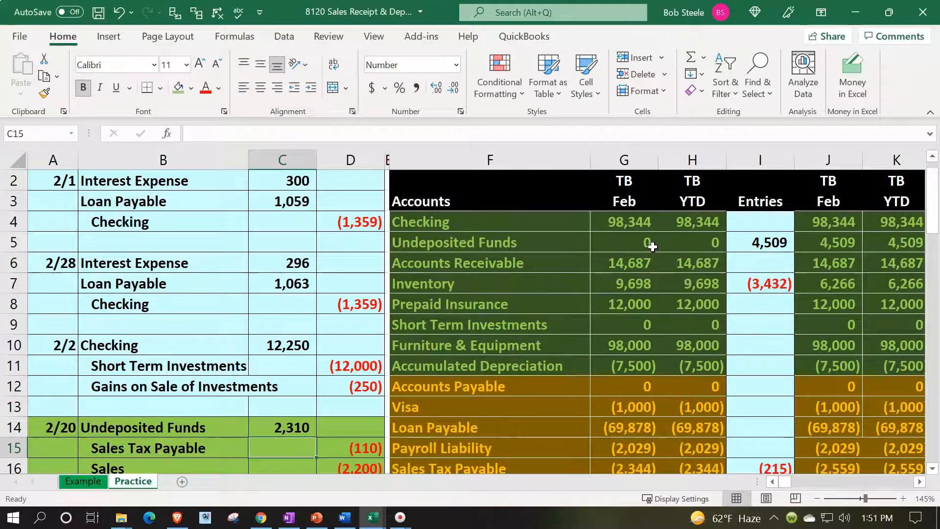
{"action": "scroll", "coordinate": [618, 383], "scroll_direction": "down", "scroll_amount": 3}
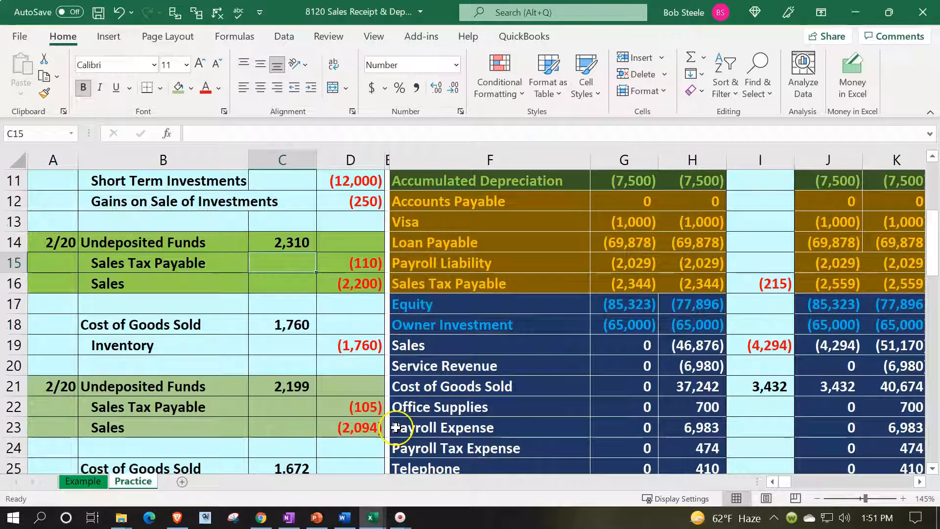
{"action": "scroll", "coordinate": [566, 344], "scroll_direction": "up", "scroll_amount": 3}
{"action": "scroll", "coordinate": [573, 388], "scroll_direction": "down", "scroll_amount": 1}
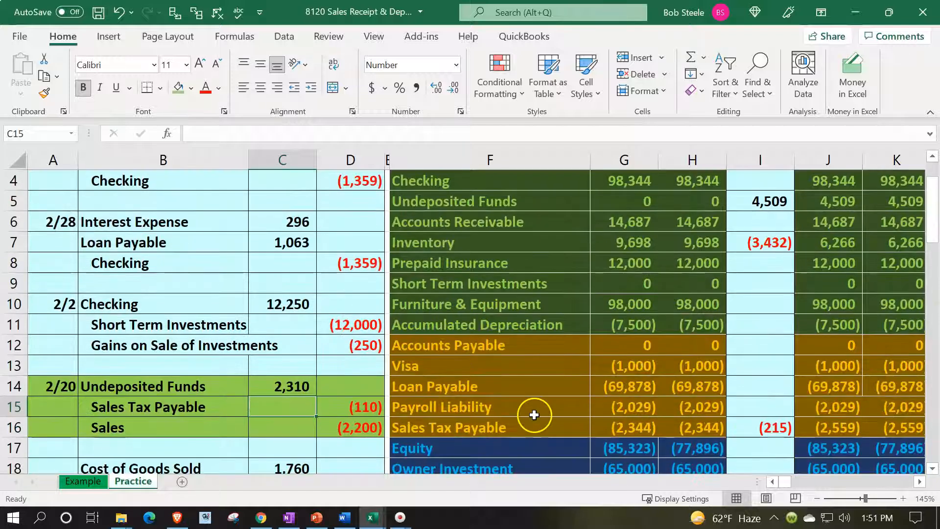
{"action": "scroll", "coordinate": [556, 335], "scroll_direction": "up", "scroll_amount": 1}
{"action": "scroll", "coordinate": [556, 335], "scroll_direction": "up", "scroll_amount": 1}
{"action": "left_click", "coordinate": [558, 337]}
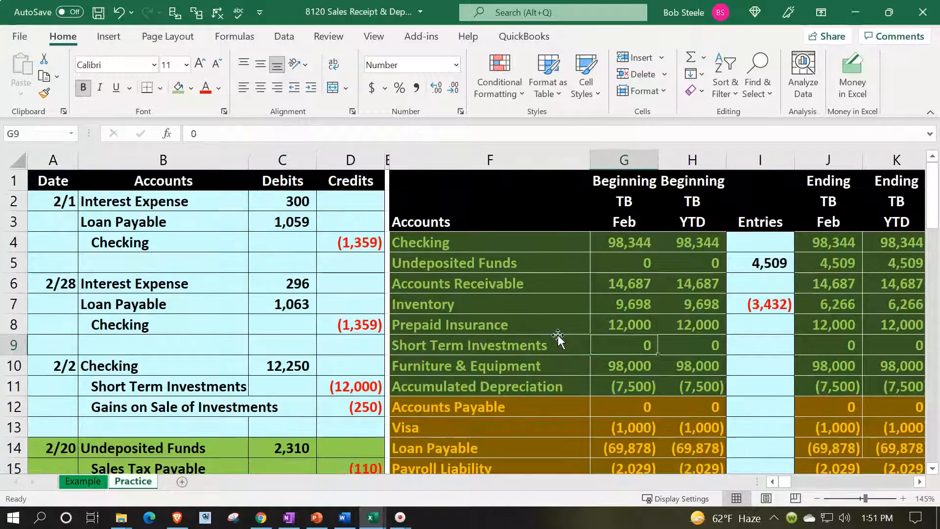
Step: Enter 2/20 as the date on both new Sales Tax Payable ledger rows, AO17 and AO18
{"action": "key", "text": "Right"}
{"action": "key", "text": "Right"}
{"action": "key", "text": "Right"}
{"action": "key", "text": "Right"}
{"action": "key", "text": "Right"}
{"action": "key", "text": "Right"}
{"action": "key", "text": "Right"}
{"action": "key", "text": "Right"}
{"action": "key", "text": "Right"}
{"action": "key", "text": "Right"}
{"action": "key", "text": "Right"}
{"action": "key", "text": "Right"}
{"action": "key", "text": "Right"}
{"action": "key", "text": "Right"}
{"action": "key", "text": "Right"}
{"action": "key", "text": "Right"}
{"action": "key", "text": "Right"}
{"action": "key", "text": "Right"}
{"action": "key", "text": "Right"}
{"action": "key", "text": "Right"}
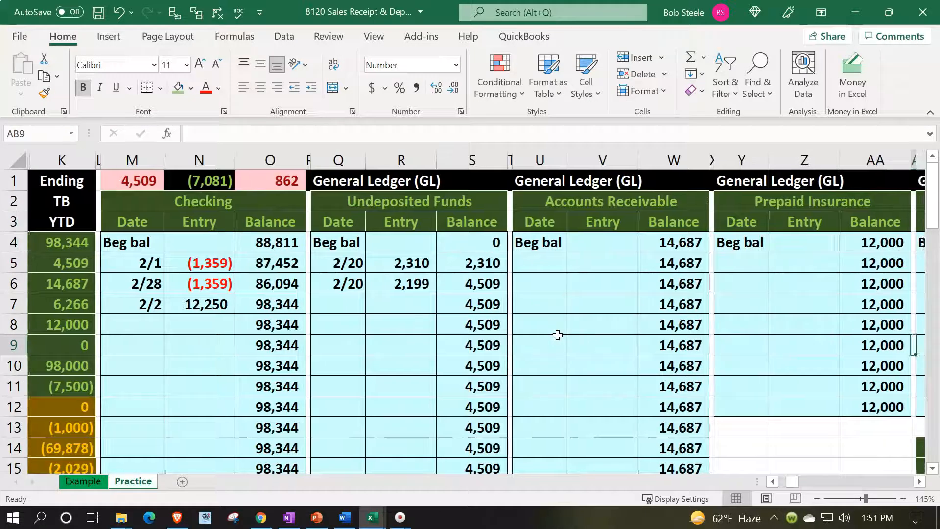
{"action": "key", "text": "Right"}
{"action": "key", "text": "Right"}
{"action": "key", "text": "Right"}
{"action": "key", "text": "Right"}
{"action": "key", "text": "Right"}
{"action": "key", "text": "Right"}
{"action": "key", "text": "Right"}
{"action": "key", "text": "Right"}
{"action": "key", "text": "Right"}
{"action": "key", "text": "Right"}
{"action": "key", "text": "Right"}
{"action": "key", "text": "Right"}
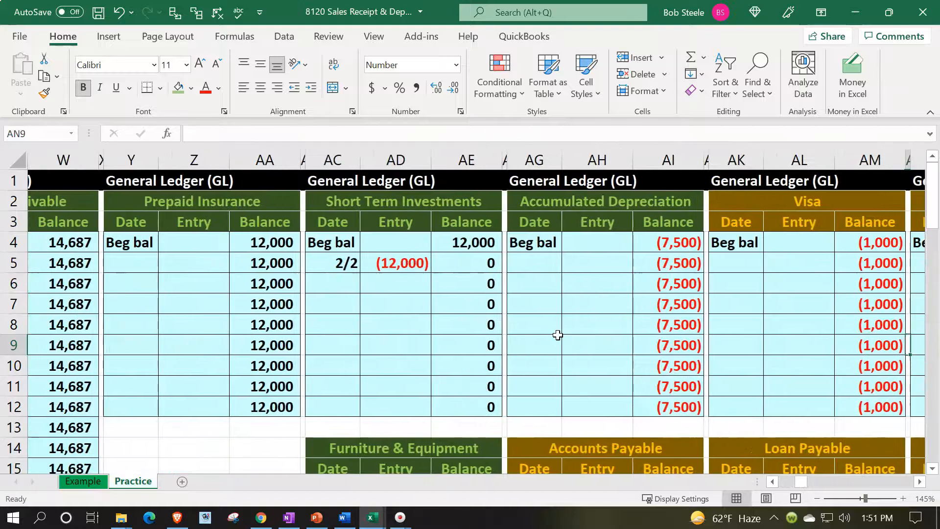
{"action": "key", "text": "Right"}
{"action": "key", "text": "Right"}
{"action": "key", "text": "Right"}
{"action": "key", "text": "Right"}
{"action": "key", "text": "Right"}
{"action": "key", "text": "Right"}
{"action": "key", "text": "Down"}
{"action": "key", "text": "Down"}
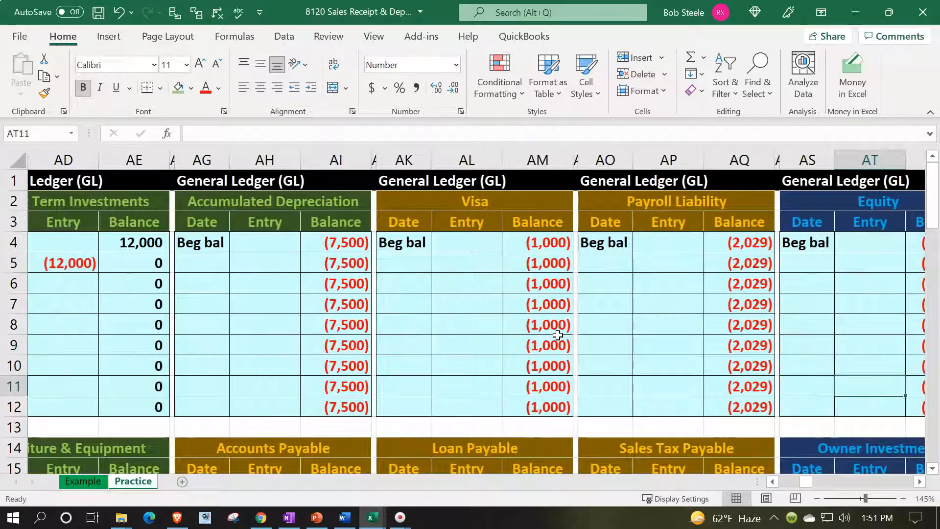
{"action": "key", "text": "Down"}
{"action": "key", "text": "Down"}
{"action": "key", "text": "Down"}
{"action": "key", "text": "Down"}
{"action": "key", "text": "Down"}
{"action": "key", "text": "Down"}
{"action": "key", "text": "Down"}
{"action": "key", "text": "Down"}
{"action": "key", "text": "Down"}
{"action": "key", "text": "Left"}
{"action": "key", "text": "Left"}
{"action": "key", "text": "Left"}
{"action": "key", "text": "Left"}
{"action": "key", "text": "Left"}
{"action": "key", "text": "Up"}
{"action": "key", "text": "Up"}
{"action": "key", "text": "Up"}
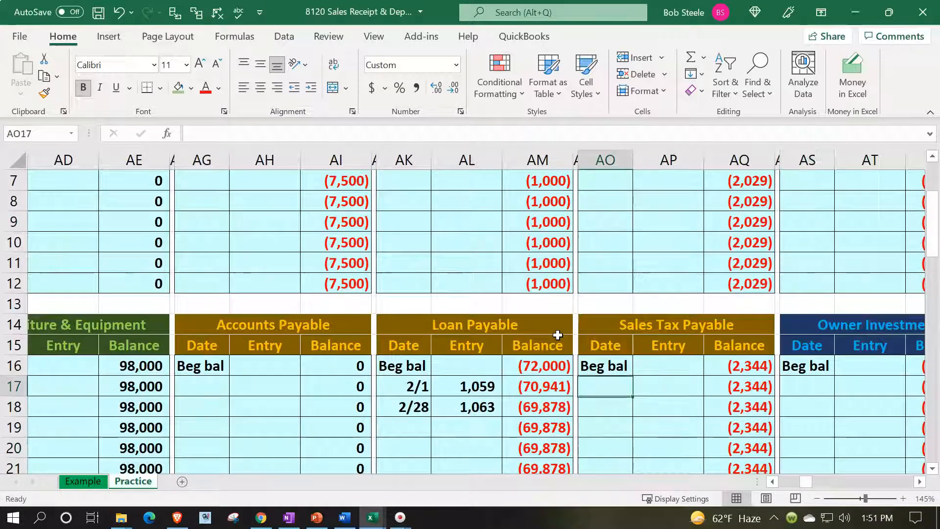
{"action": "type", "text": "2/20"}
{"action": "key", "text": "Return"}
{"action": "type", "text": "2/20"}
{"action": "key", "text": "Return"}
Step: Link AP17 to the (110) journal sales tax credit with =D15
{"action": "key", "text": "Right"}
{"action": "key", "text": "Up"}
{"action": "key", "text": "Up"}
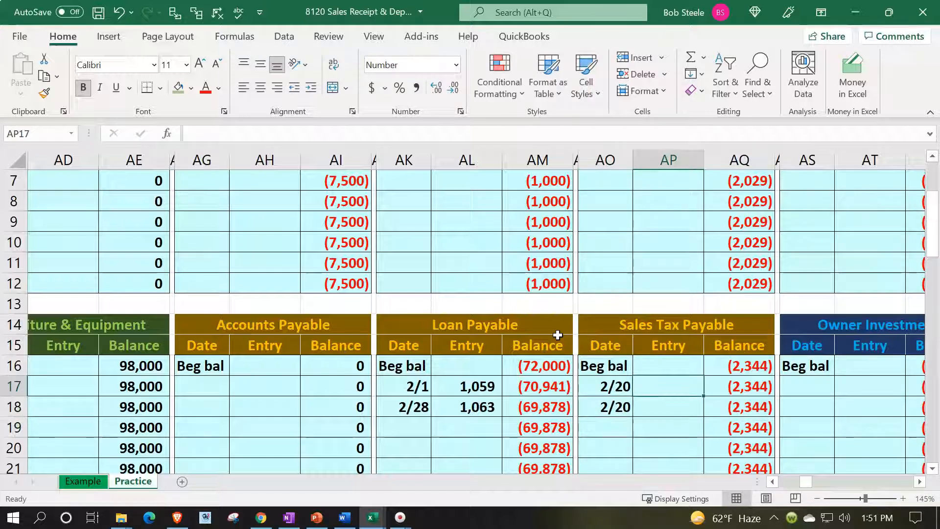
{"action": "type", "text": "="}
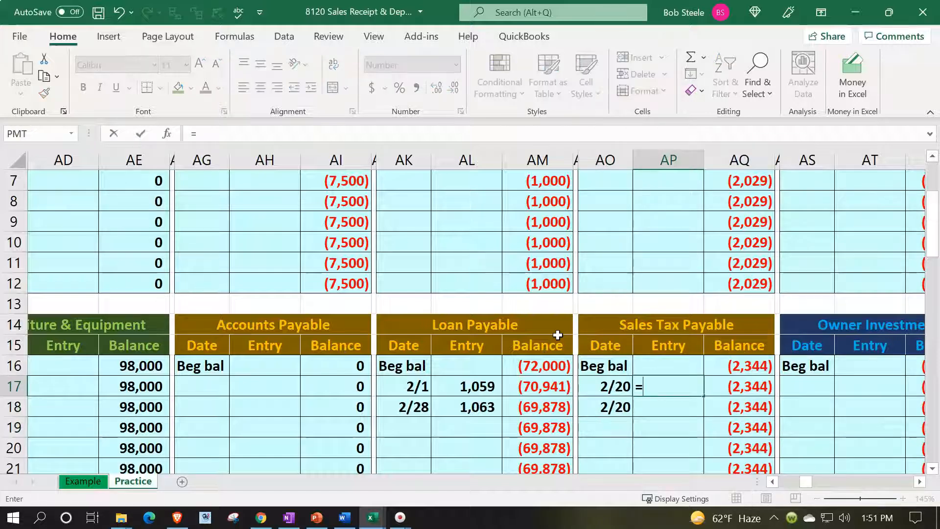
{"action": "key", "text": "Left"}
{"action": "key", "text": "Left"}
{"action": "key", "text": "Left"}
{"action": "key", "text": "Left"}
{"action": "key", "text": "Left"}
{"action": "key", "text": "Left"}
{"action": "key", "text": "Left"}
{"action": "key", "text": "Left"}
{"action": "key", "text": "Left"}
{"action": "key", "text": "Left"}
{"action": "key", "text": "Left"}
{"action": "key", "text": "Left"}
{"action": "key", "text": "Left"}
{"action": "key", "text": "Left"}
{"action": "key", "text": "Left"}
{"action": "key", "text": "Left"}
{"action": "key", "text": "Left"}
{"action": "key", "text": "Left"}
{"action": "key", "text": "Left"}
{"action": "key", "text": "Left"}
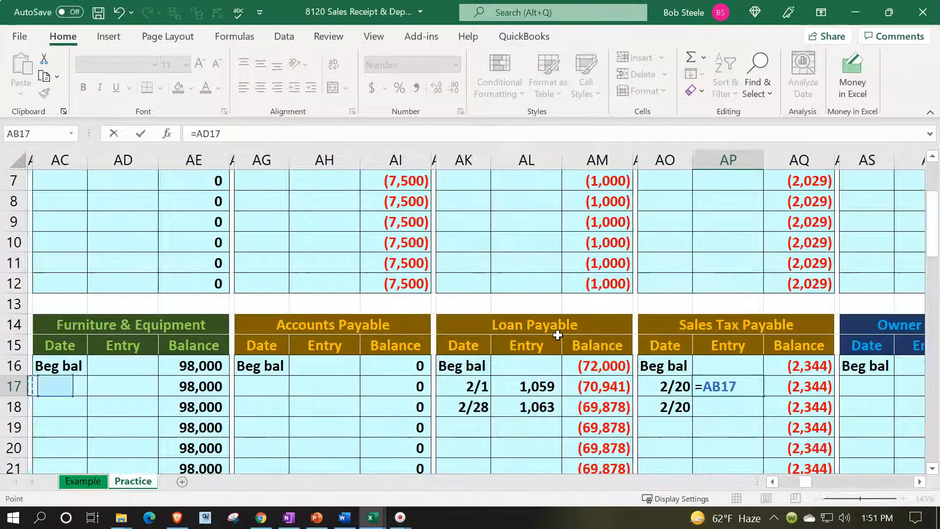
{"action": "key", "text": "Left"}
{"action": "key", "text": "Left"}
{"action": "key", "text": "Left"}
{"action": "key", "text": "Left"}
{"action": "key", "text": "Left"}
{"action": "key", "text": "Left"}
{"action": "key", "text": "Left"}
{"action": "key", "text": "Left"}
{"action": "key", "text": "Left"}
{"action": "key", "text": "Left"}
{"action": "key", "text": "Left"}
{"action": "key", "text": "Left"}
{"action": "key", "text": "Left"}
{"action": "key", "text": "Left"}
{"action": "key", "text": "Left"}
{"action": "key", "text": "Left"}
{"action": "key", "text": "Left"}
{"action": "key", "text": "Left"}
{"action": "key", "text": "Left"}
{"action": "key", "text": "Left"}
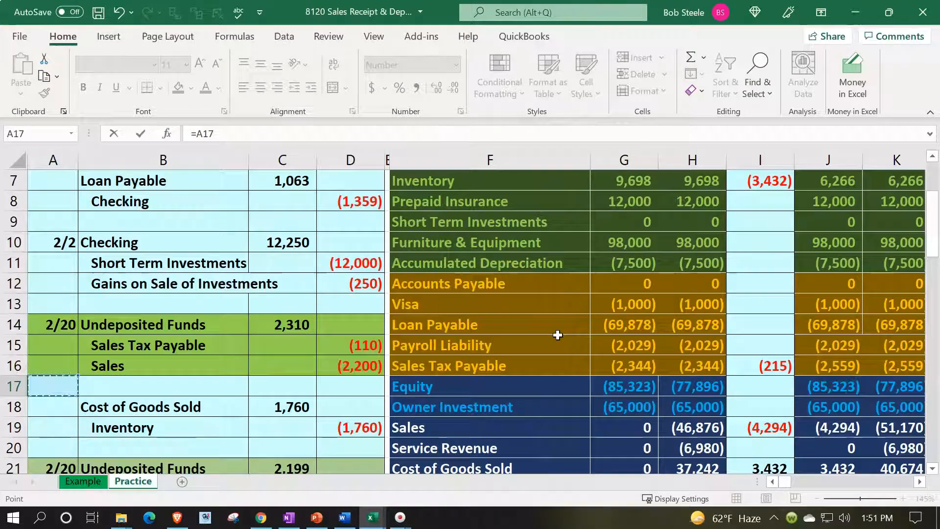
{"action": "key", "text": "Right"}
{"action": "key", "text": "Right"}
{"action": "key", "text": "Right"}
{"action": "key", "text": "Up"}
{"action": "key", "text": "Up"}
{"action": "key", "text": "Return"}
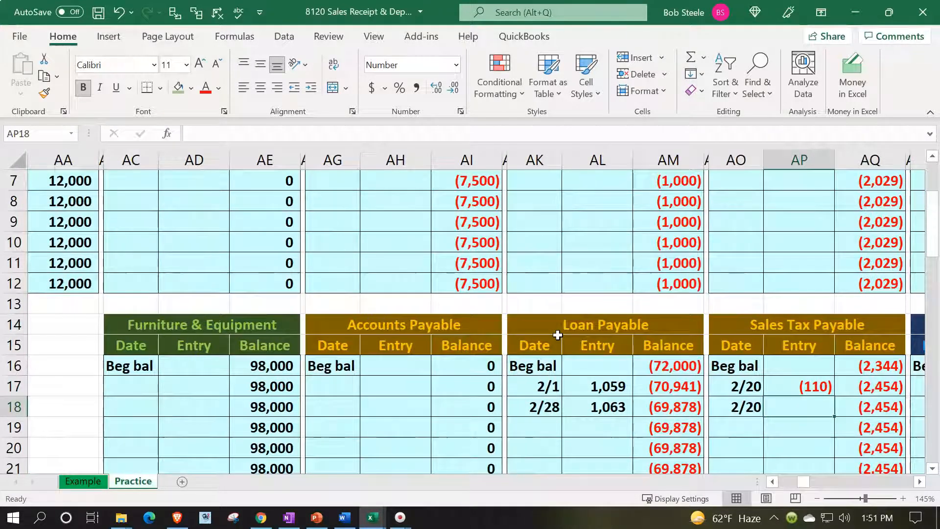
Step: Link AP18 to the (105) credit with =D22 and confirm the running balance reaches (2,559)
{"action": "type", "text": "="}
{"action": "key", "text": "Left"}
{"action": "key", "text": "Left"}
{"action": "key", "text": "Left"}
{"action": "key", "text": "Left"}
{"action": "key", "text": "Left"}
{"action": "key", "text": "Left"}
{"action": "key", "text": "Left"}
{"action": "key", "text": "Left"}
{"action": "key", "text": "Left"}
{"action": "key", "text": "Left"}
{"action": "key", "text": "Left"}
{"action": "key", "text": "Left"}
{"action": "key", "text": "Left"}
{"action": "key", "text": "Left"}
{"action": "key", "text": "Left"}
{"action": "key", "text": "Left"}
{"action": "key", "text": "Left"}
{"action": "key", "text": "Left"}
{"action": "key", "text": "Left"}
{"action": "key", "text": "Left"}
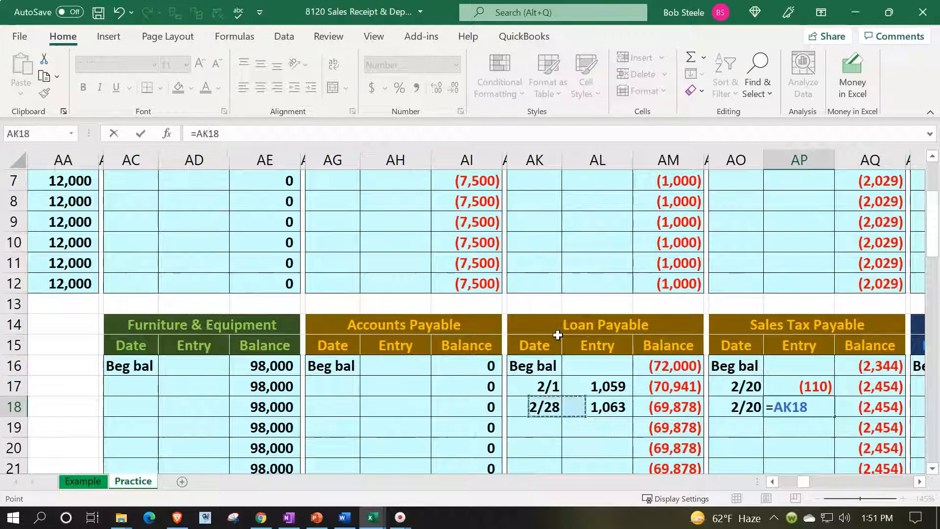
{"action": "key", "text": "Left"}
{"action": "key", "text": "Left"}
{"action": "key", "text": "Left"}
{"action": "key", "text": "Left"}
{"action": "key", "text": "Left"}
{"action": "key", "text": "Left"}
{"action": "key", "text": "Left"}
{"action": "key", "text": "Left"}
{"action": "key", "text": "Left"}
{"action": "key", "text": "Left"}
{"action": "key", "text": "Down"}
{"action": "key", "text": "Down"}
{"action": "key", "text": "Down"}
{"action": "key", "text": "Down"}
{"action": "key", "text": "Down"}
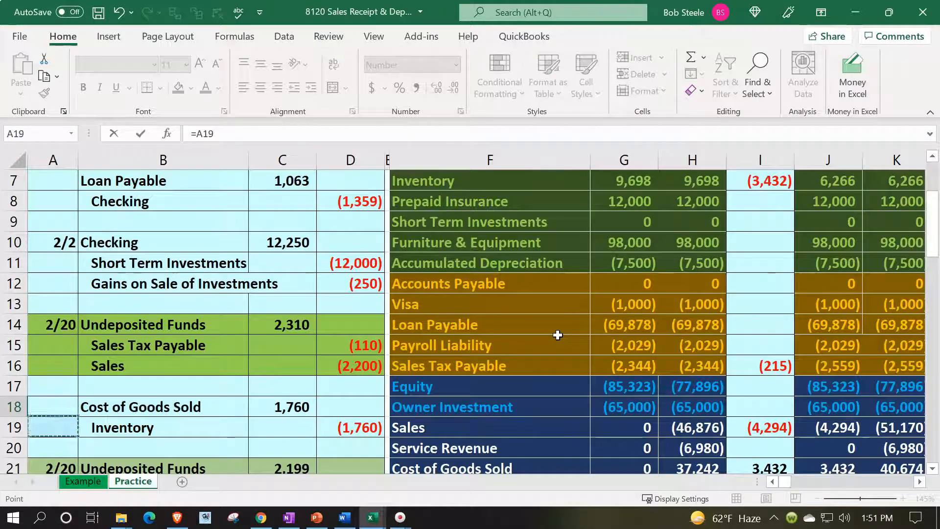
{"action": "key", "text": "Right"}
{"action": "key", "text": "Right"}
{"action": "key", "text": "Right"}
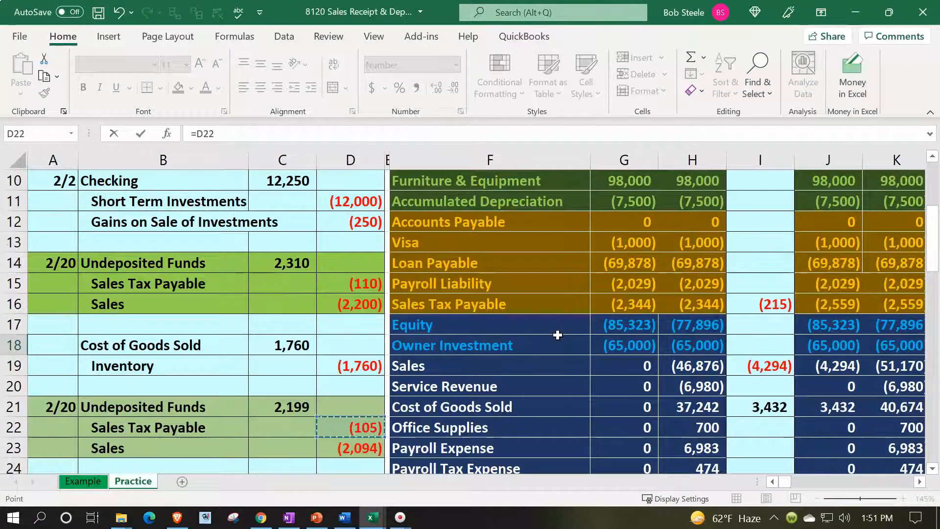
{"action": "key", "text": "Return"}
{"action": "key", "text": "Right"}
{"action": "key", "text": "Right"}
{"action": "key", "text": "Right"}
{"action": "key", "text": "Up"}
{"action": "key", "text": "Up"}
{"action": "key", "text": "Up"}
{"action": "key", "text": "Left"}
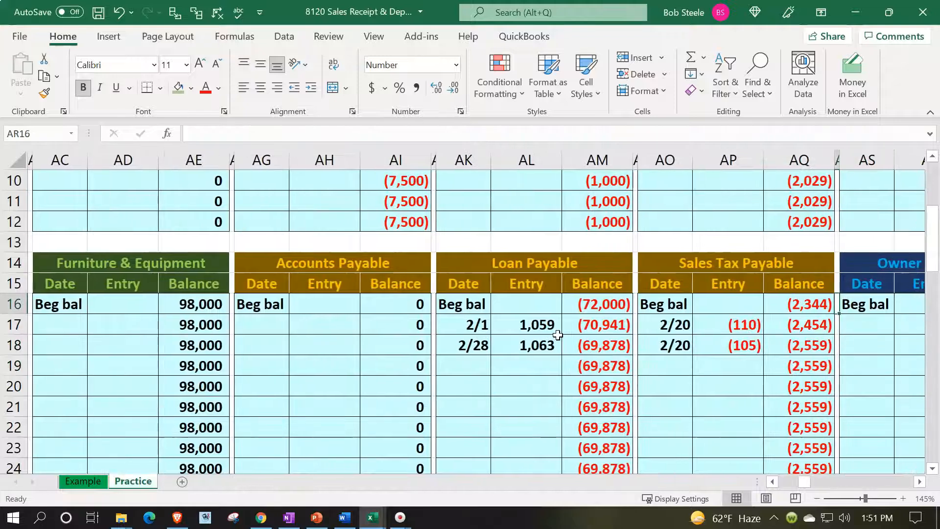
{"action": "key", "text": "Left"}
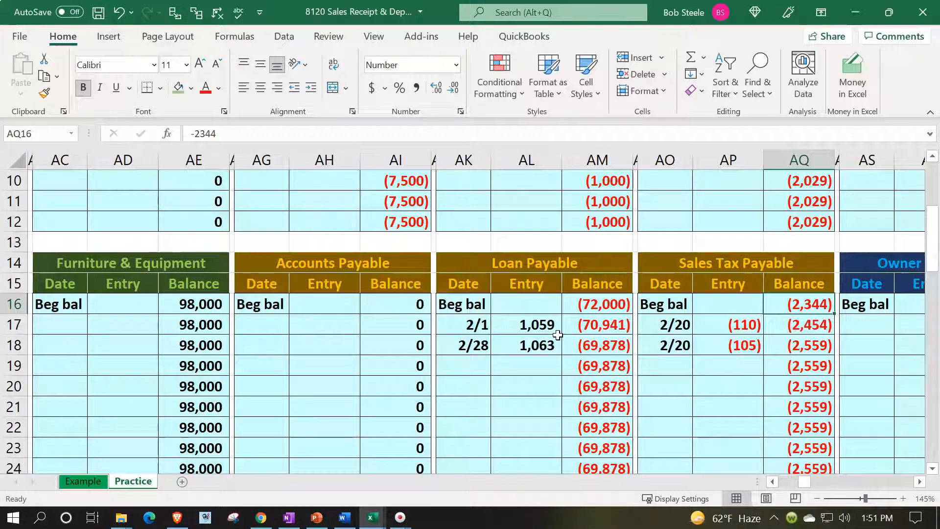
{"action": "key", "text": "Down"}
{"action": "key", "text": "Down"}
{"action": "key", "text": "Left"}
{"action": "key", "text": "Left"}
{"action": "key", "text": "Left"}
{"action": "key", "text": "Left"}
{"action": "key", "text": "Left"}
{"action": "key", "text": "Left"}
{"action": "key", "text": "Left"}
{"action": "key", "text": "Left"}
{"action": "key", "text": "Left"}
{"action": "key", "text": "Left"}
{"action": "key", "text": "Left"}
{"action": "key", "text": "Left"}
{"action": "key", "text": "Left"}
{"action": "key", "text": "Left"}
{"action": "key", "text": "Left"}
{"action": "key", "text": "Left"}
{"action": "key", "text": "Left"}
{"action": "key", "text": "Left"}
{"action": "key", "text": "Left"}
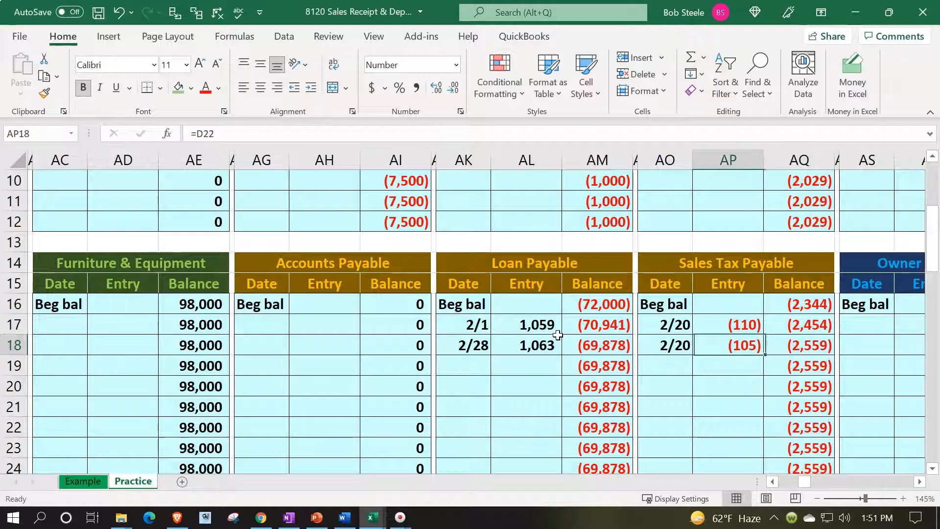
Step: Verify the (2,559) Sales Tax Payable balance in the trial balance, then select the Sales account
{"action": "key", "text": "Left"}
{"action": "key", "text": "Left"}
{"action": "key", "text": "Left"}
{"action": "key", "text": "Left"}
{"action": "key", "text": "Left"}
{"action": "key", "text": "Left"}
{"action": "key", "text": "Left"}
{"action": "key", "text": "Left"}
{"action": "key", "text": "Left"}
{"action": "key", "text": "Left"}
{"action": "key", "text": "Left"}
{"action": "key", "text": "Left"}
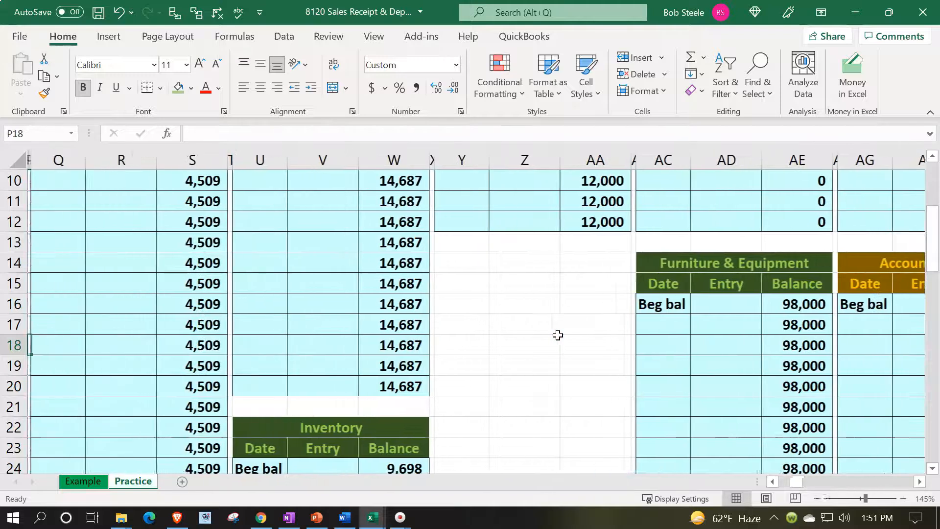
{"action": "key", "text": "Left"}
{"action": "key", "text": "Left"}
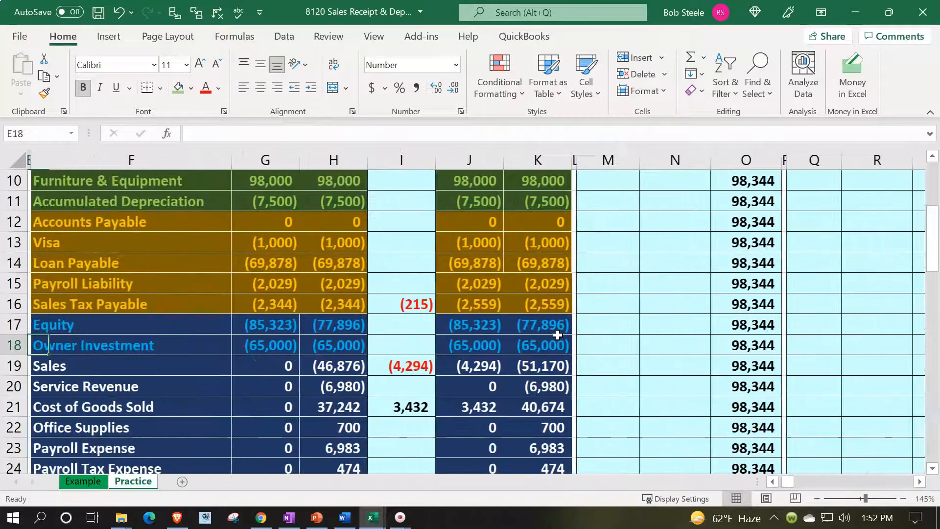
{"action": "left_click", "coordinate": [558, 312]}
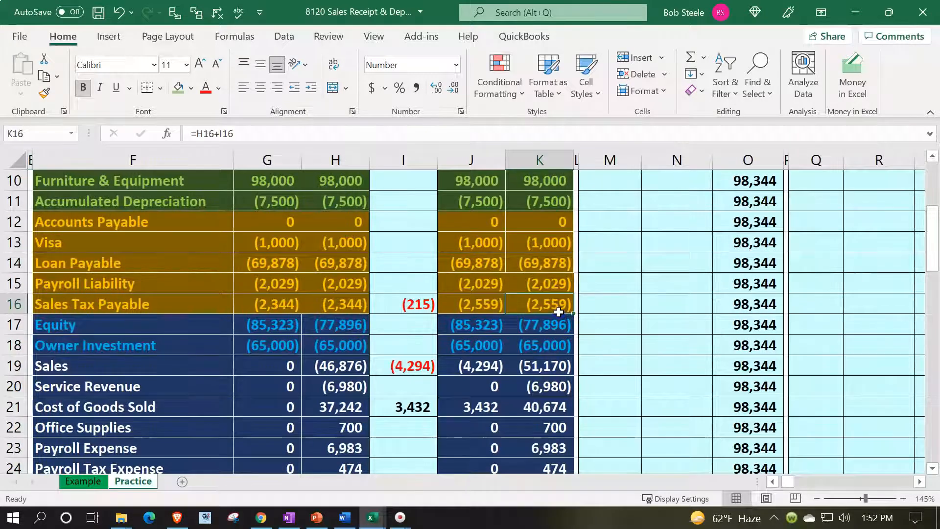
{"action": "key", "text": "Left"}
{"action": "key", "text": "Left"}
{"action": "key", "text": "Left"}
{"action": "key", "text": "Left"}
{"action": "key", "text": "Left"}
{"action": "key", "text": "Left"}
{"action": "key", "text": "Left"}
{"action": "key", "text": "Left"}
{"action": "key", "text": "Left"}
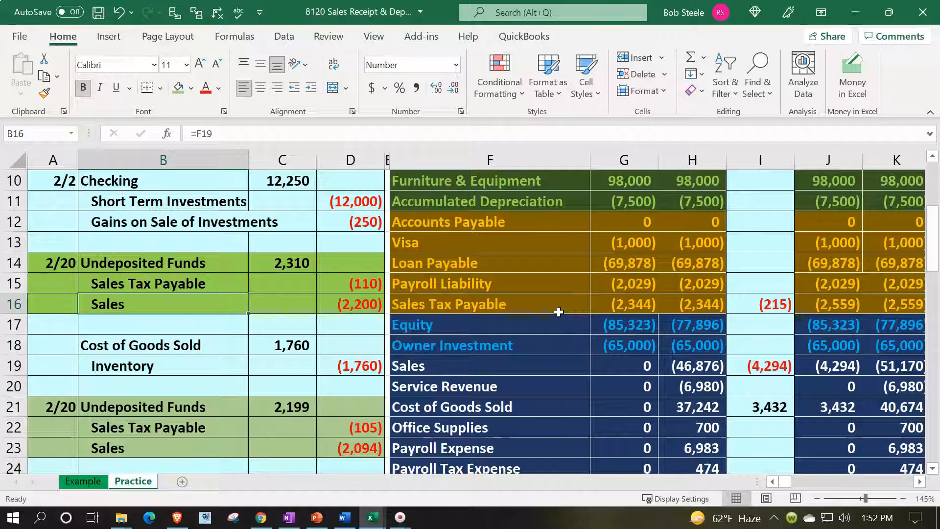
{"action": "left_click", "coordinate": [377, 446]}
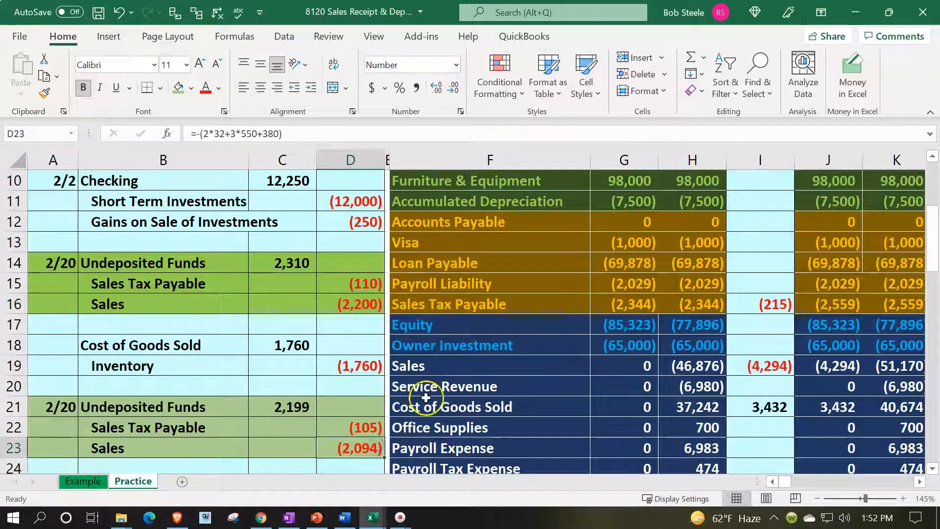
{"action": "left_click", "coordinate": [445, 369]}
Step: Enter 2/20 dates in AW5 and AW6 of the Sales ledger
{"action": "key", "text": "Right"}
{"action": "key", "text": "Right"}
{"action": "key", "text": "Right"}
{"action": "key", "text": "Right"}
{"action": "key", "text": "Right"}
{"action": "key", "text": "Right"}
{"action": "key", "text": "Right"}
{"action": "key", "text": "Right"}
{"action": "key", "text": "Right"}
{"action": "key", "text": "Right"}
{"action": "key", "text": "Right"}
{"action": "key", "text": "Right"}
{"action": "key", "text": "Right"}
{"action": "key", "text": "Right"}
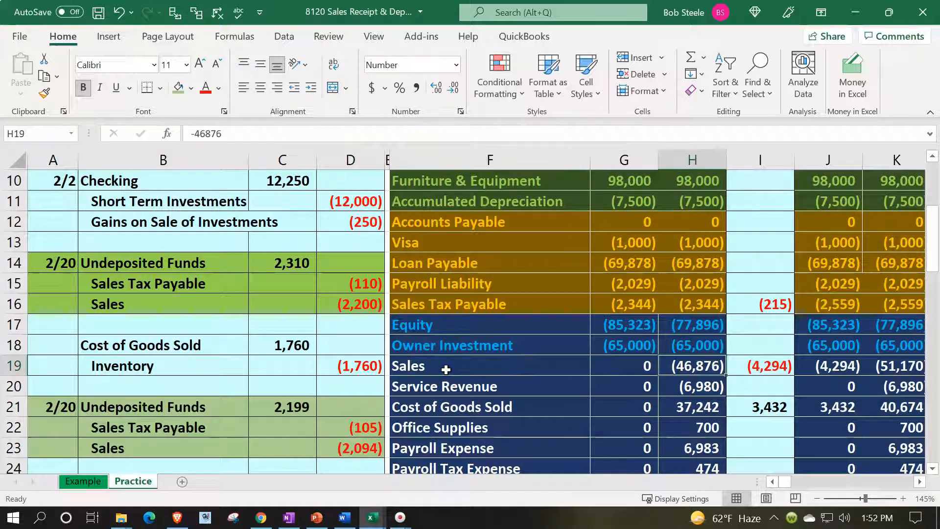
{"action": "key", "text": "Right"}
{"action": "key", "text": "Right"}
{"action": "key", "text": "Right"}
{"action": "key", "text": "Right"}
{"action": "key", "text": "Right"}
{"action": "key", "text": "Right"}
{"action": "key", "text": "Right"}
{"action": "key", "text": "Right"}
{"action": "key", "text": "Right"}
{"action": "key", "text": "Right"}
{"action": "key", "text": "Right"}
{"action": "key", "text": "Right"}
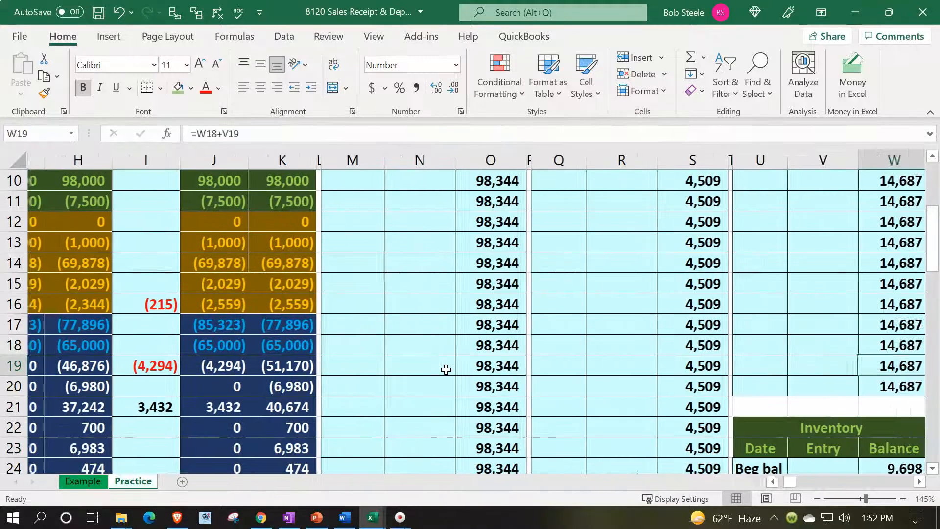
{"action": "key", "text": "Right"}
{"action": "key", "text": "Right"}
{"action": "key", "text": "Right"}
{"action": "key", "text": "Right"}
{"action": "key", "text": "Right"}
{"action": "key", "text": "Right"}
{"action": "key", "text": "Right"}
{"action": "key", "text": "Right"}
{"action": "key", "text": "Right"}
{"action": "key", "text": "Right"}
{"action": "key", "text": "Right"}
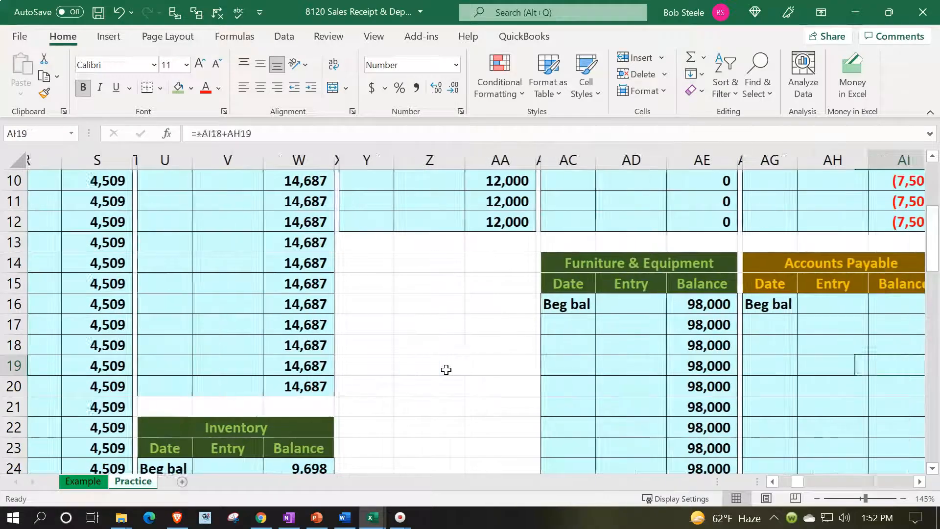
{"action": "key", "text": "Right"}
{"action": "key", "text": "Right"}
{"action": "key", "text": "Right"}
{"action": "key", "text": "Right"}
{"action": "key", "text": "Right"}
{"action": "key", "text": "Right"}
{"action": "key", "text": "Right"}
{"action": "key", "text": "Right"}
{"action": "key", "text": "Right"}
{"action": "key", "text": "Right"}
{"action": "key", "text": "Right"}
{"action": "key", "text": "Right"}
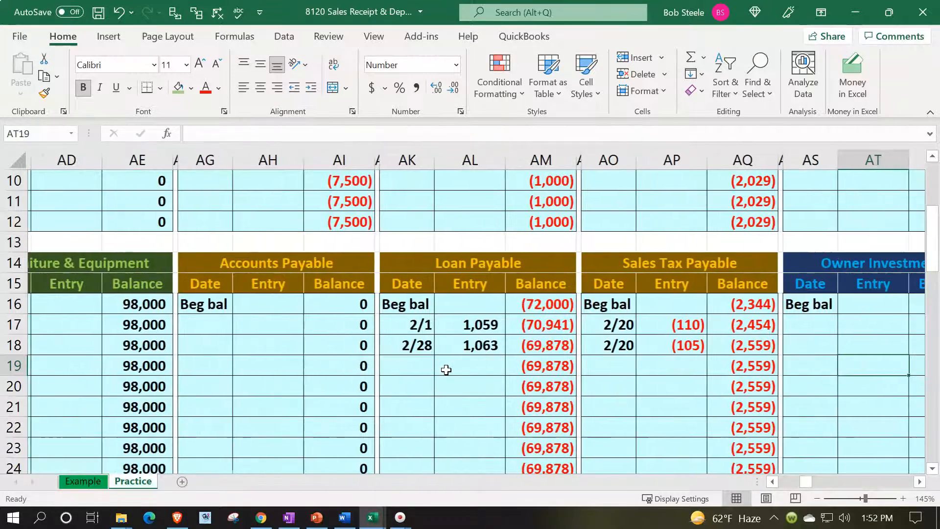
{"action": "key", "text": "Right"}
{"action": "key", "text": "Right"}
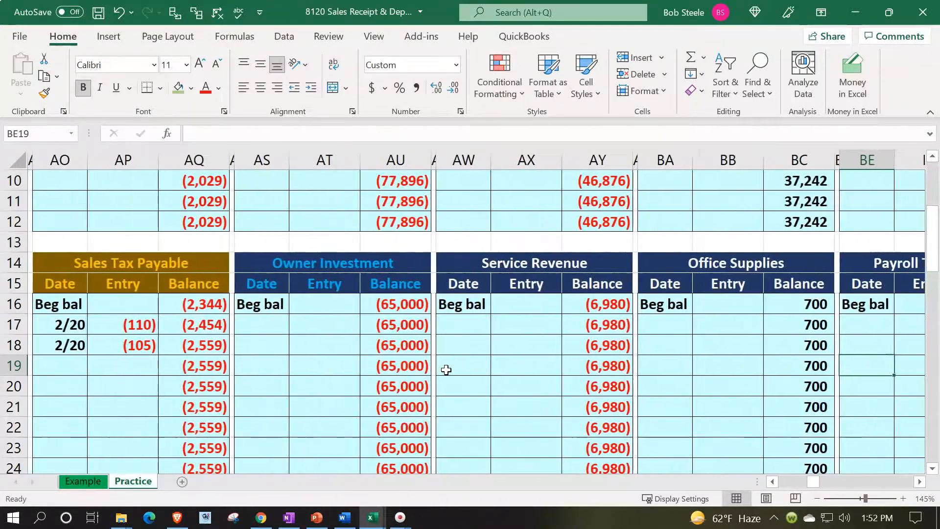
{"action": "scroll", "coordinate": [446, 370], "scroll_direction": "up", "scroll_amount": 3}
{"action": "left_click", "coordinate": [467, 264]}
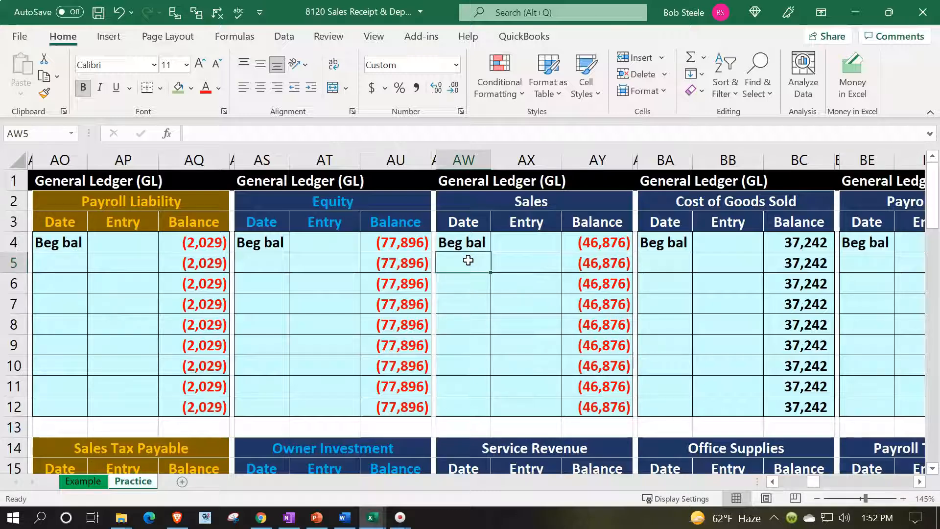
{"action": "type", "text": "2"}
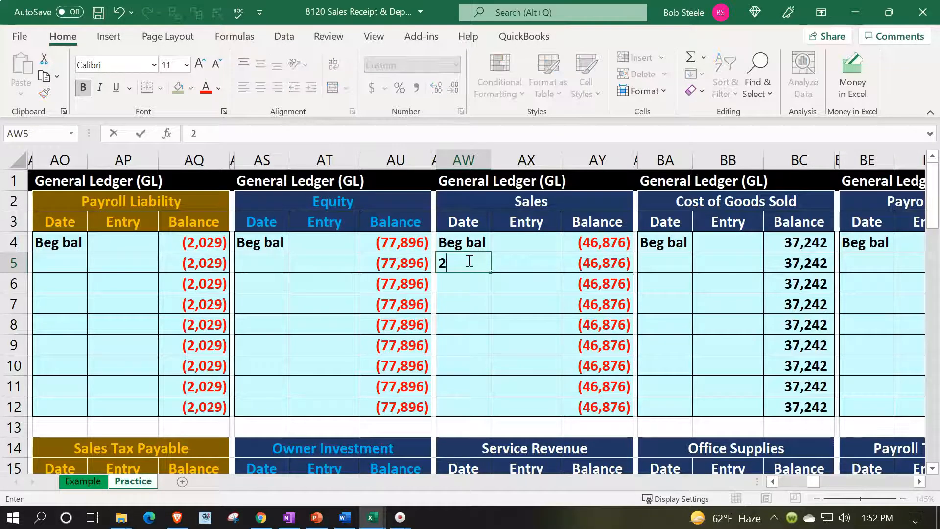
{"action": "type", "text": "/20"}
{"action": "key", "text": "Return"}
{"action": "type", "text": "2/20"}
{"action": "key", "text": "Return"}
Step: Link AX5 to the (2,200) journal Sales credit with =D16
{"action": "key", "text": "Right"}
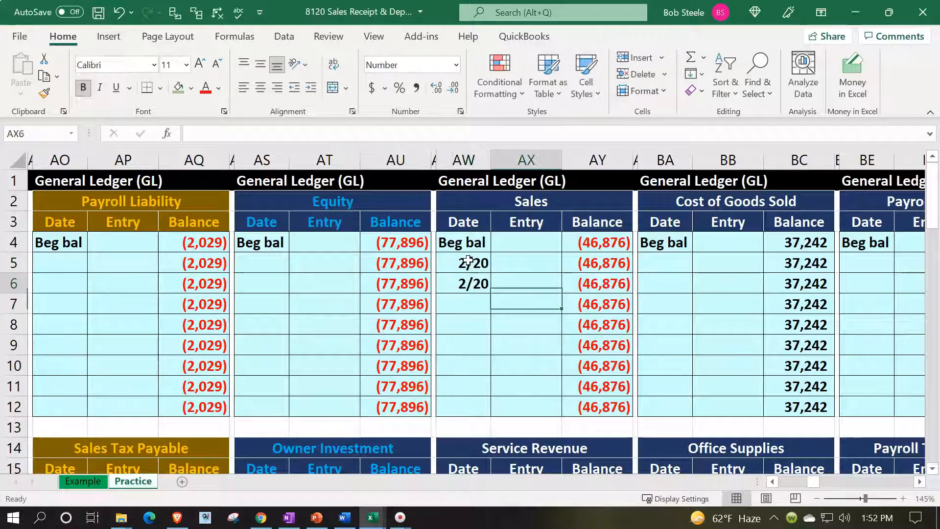
{"action": "key", "text": "Up"}
{"action": "key", "text": "Up"}
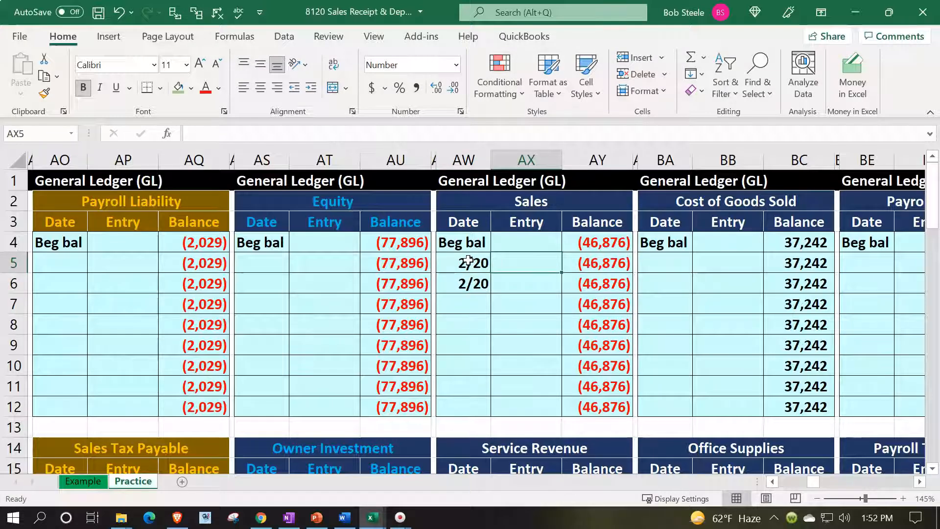
{"action": "type", "text": "="}
{"action": "key", "text": "Left"}
{"action": "key", "text": "Left"}
{"action": "key", "text": "Left"}
{"action": "key", "text": "Left"}
{"action": "key", "text": "Left"}
{"action": "key", "text": "Left"}
{"action": "key", "text": "Left"}
{"action": "key", "text": "Left"}
{"action": "key", "text": "Left"}
{"action": "key", "text": "Left"}
{"action": "key", "text": "Left"}
{"action": "key", "text": "Left"}
{"action": "key", "text": "Left"}
{"action": "key", "text": "Left"}
{"action": "key", "text": "Left"}
{"action": "key", "text": "Left"}
{"action": "key", "text": "Left"}
{"action": "key", "text": "Left"}
{"action": "key", "text": "Left"}
{"action": "key", "text": "Left"}
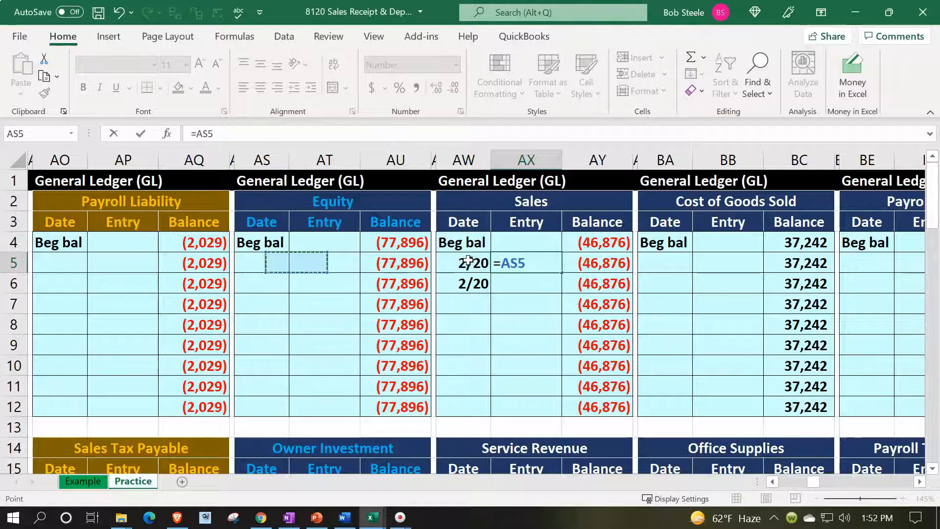
{"action": "key", "text": "Left"}
{"action": "key", "text": "Left"}
{"action": "key", "text": "Left"}
{"action": "key", "text": "Left"}
{"action": "key", "text": "Left"}
{"action": "key", "text": "Left"}
{"action": "key", "text": "Left"}
{"action": "key", "text": "Left"}
{"action": "key", "text": "Left"}
{"action": "key", "text": "Left"}
{"action": "key", "text": "Left"}
{"action": "key", "text": "Left"}
{"action": "key", "text": "Left"}
{"action": "key", "text": "Left"}
{"action": "key", "text": "Left"}
{"action": "key", "text": "Left"}
{"action": "key", "text": "Left"}
{"action": "key", "text": "Left"}
{"action": "key", "text": "Left"}
{"action": "key", "text": "Left"}
{"action": "key", "text": "Down"}
{"action": "key", "text": "Down"}
{"action": "key", "text": "Down"}
{"action": "key", "text": "Down"}
{"action": "key", "text": "Down"}
{"action": "key", "text": "Down"}
{"action": "key", "text": "Down"}
{"action": "key", "text": "Down"}
{"action": "key", "text": "Down"}
{"action": "key", "text": "Down"}
{"action": "key", "text": "Down"}
{"action": "key", "text": "Down"}
{"action": "key", "text": "Down"}
{"action": "key", "text": "Right"}
{"action": "key", "text": "Right"}
{"action": "key", "text": "Right"}
{"action": "key", "text": "Up"}
{"action": "key", "text": "Up"}
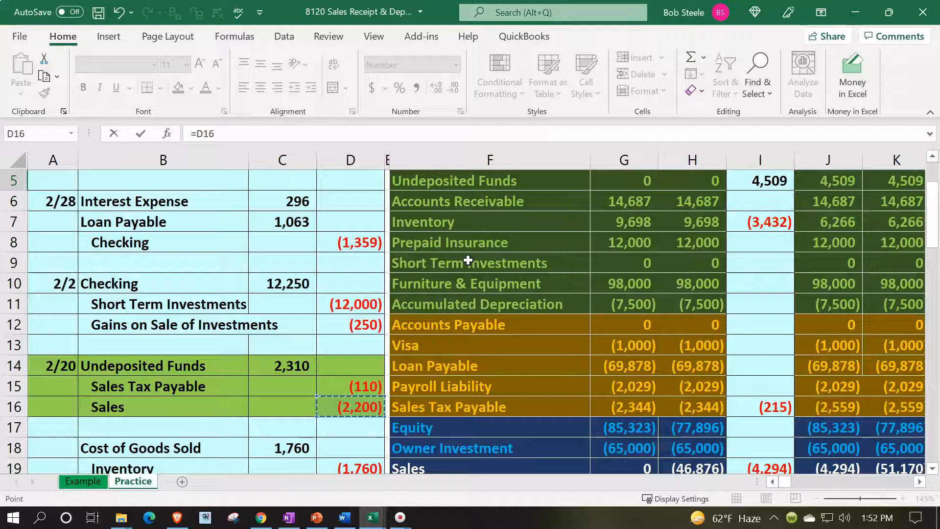
{"action": "key", "text": "Return"}
{"action": "key", "text": "Up"}
{"action": "key", "text": "Up"}
{"action": "key", "text": "Up"}
{"action": "key", "text": "Right"}
{"action": "key", "text": "Right"}
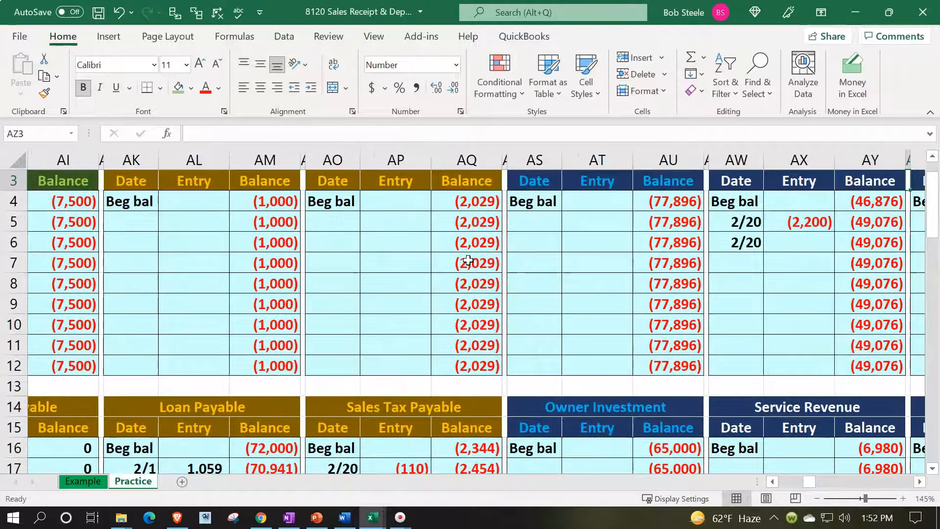
{"action": "key", "text": "Down"}
{"action": "key", "text": "Down"}
{"action": "key", "text": "Down"}
{"action": "key", "text": "Left"}
{"action": "key", "text": "Left"}
Step: Link AX6 to the (2,094) journal Sales credit with =D23
{"action": "type", "text": "="}
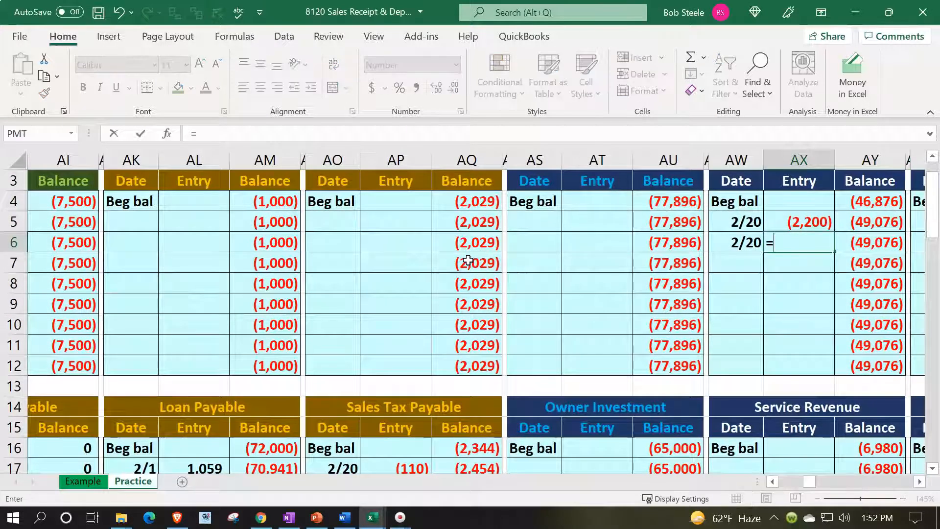
{"action": "key", "text": "Left"}
{"action": "key", "text": "Left"}
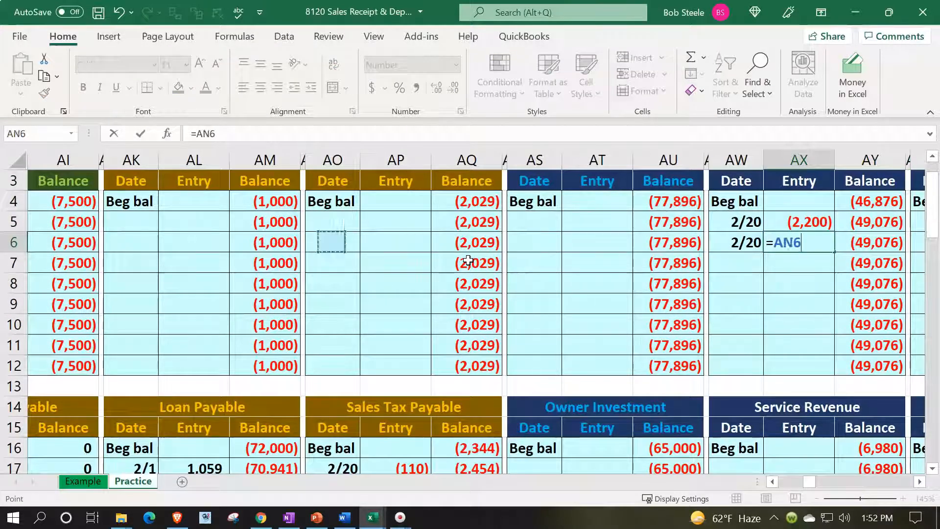
{"action": "key", "text": "Left"}
{"action": "key", "text": "Left"}
{"action": "key", "text": "Left"}
{"action": "key", "text": "Left"}
{"action": "key", "text": "Left"}
{"action": "key", "text": "Left"}
{"action": "key", "text": "Left"}
{"action": "key", "text": "Left"}
{"action": "key", "text": "Left"}
{"action": "key", "text": "Left"}
{"action": "key", "text": "Left"}
{"action": "key", "text": "Left"}
{"action": "key", "text": "Left"}
{"action": "key", "text": "Left"}
{"action": "key", "text": "Left"}
{"action": "key", "text": "Left"}
{"action": "key", "text": "Left"}
{"action": "key", "text": "Left"}
{"action": "key", "text": "Left"}
{"action": "key", "text": "Left"}
{"action": "key", "text": "Down"}
{"action": "key", "text": "Down"}
{"action": "key", "text": "Down"}
{"action": "key", "text": "Down"}
{"action": "key", "text": "Down"}
{"action": "key", "text": "Down"}
{"action": "key", "text": "Down"}
{"action": "key", "text": "Down"}
{"action": "key", "text": "Down"}
{"action": "key", "text": "Down"}
{"action": "key", "text": "Down"}
{"action": "key", "text": "Down"}
{"action": "key", "text": "Down"}
{"action": "key", "text": "Down"}
{"action": "key", "text": "Down"}
{"action": "key", "text": "Down"}
{"action": "key", "text": "Down"}
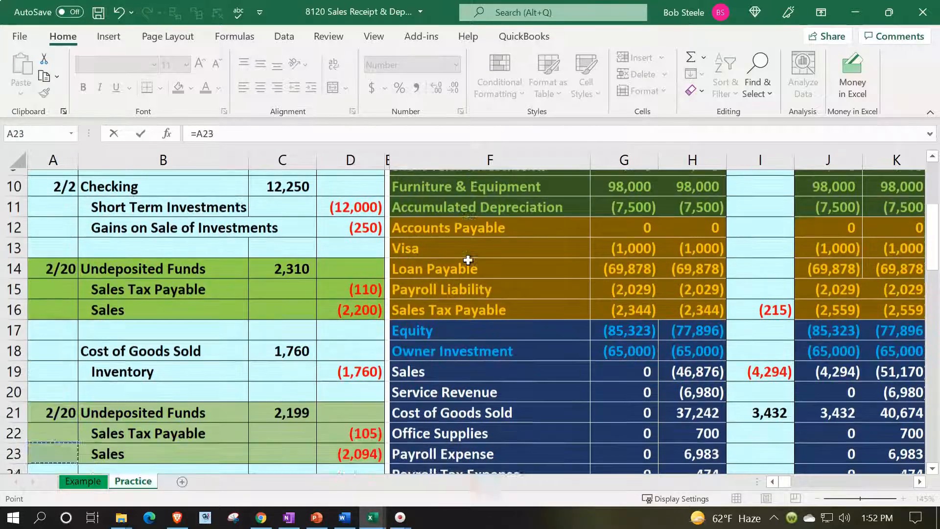
{"action": "key", "text": "Down"}
{"action": "key", "text": "Down"}
{"action": "key", "text": "Right"}
{"action": "key", "text": "Right"}
{"action": "key", "text": "Right"}
{"action": "key", "text": "Right"}
{"action": "key", "text": "Up"}
{"action": "key", "text": "Up"}
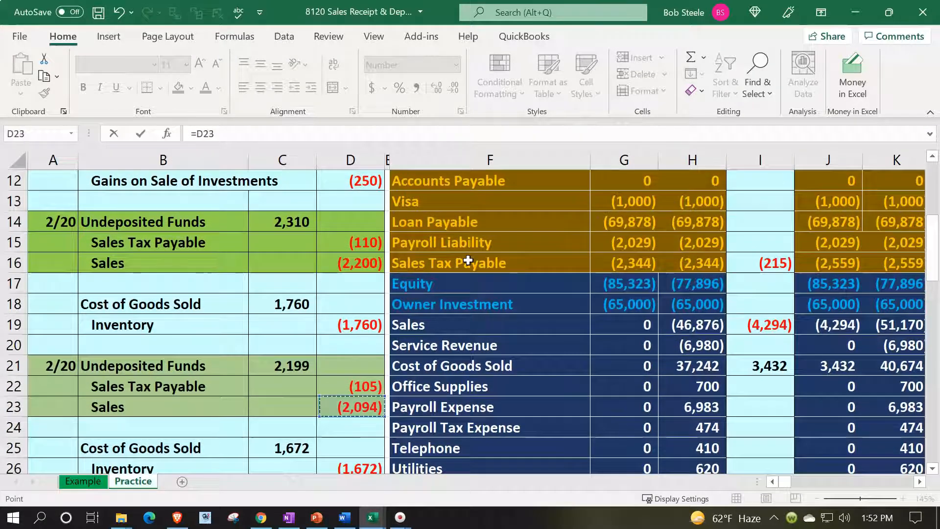
{"action": "key", "text": "Return"}
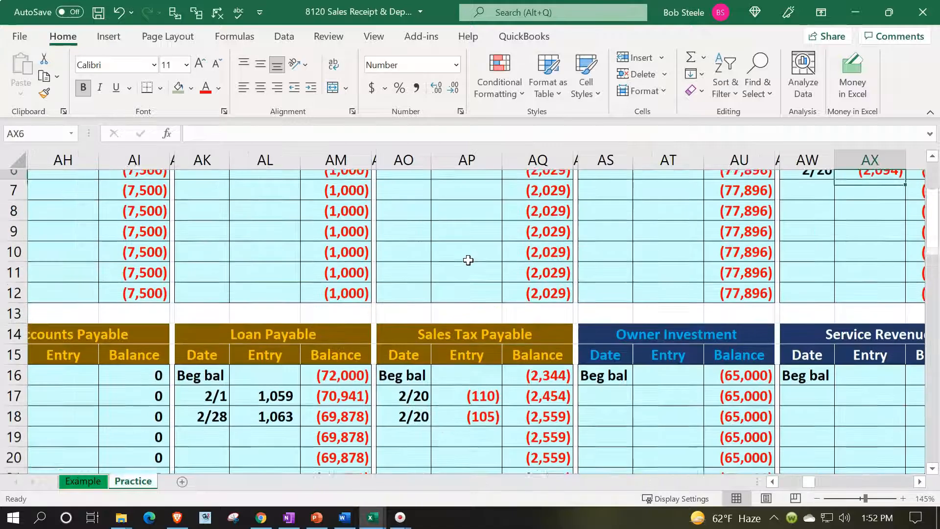
Step: Check the Sales ledger's running balance now reaches (51,170)
{"action": "key", "text": "Up"}
{"action": "key", "text": "Up"}
{"action": "key", "text": "Up"}
{"action": "key", "text": "Up"}
{"action": "key", "text": "Right"}
{"action": "key", "text": "Right"}
{"action": "key", "text": "Down"}
{"action": "key", "text": "Left"}
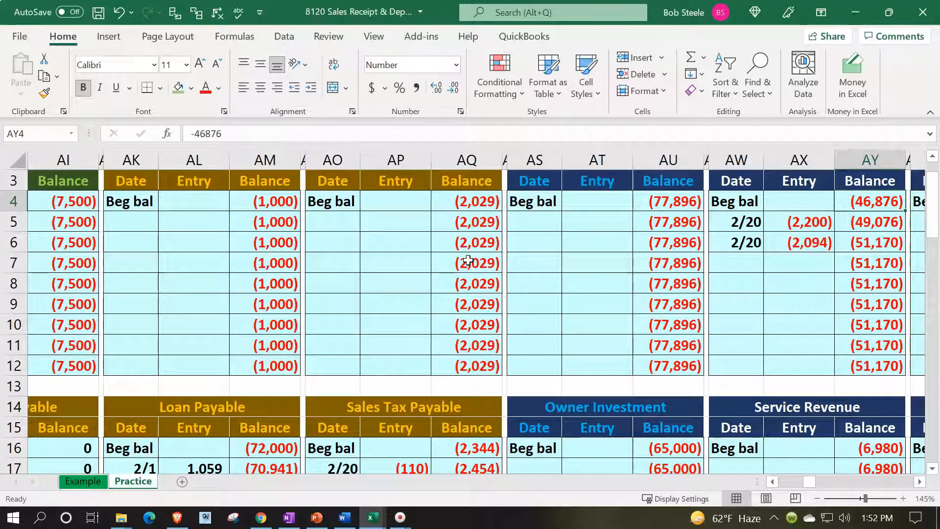
{"action": "key", "text": "Down"}
{"action": "key", "text": "Down"}
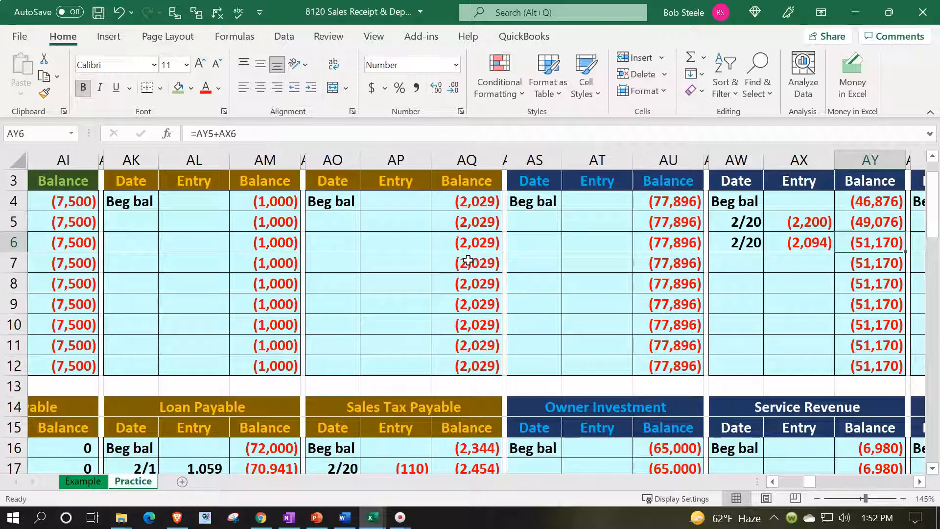
{"action": "key", "text": "Left"}
{"action": "key", "text": "Left"}
{"action": "key", "text": "Left"}
{"action": "key", "text": "Left"}
{"action": "key", "text": "Left"}
{"action": "key", "text": "Left"}
{"action": "key", "text": "Left"}
{"action": "key", "text": "Left"}
{"action": "key", "text": "Left"}
{"action": "key", "text": "Left"}
{"action": "key", "text": "Left"}
{"action": "key", "text": "Left"}
{"action": "key", "text": "Left"}
{"action": "key", "text": "Left"}
{"action": "key", "text": "Left"}
{"action": "key", "text": "Left"}
{"action": "key", "text": "Left"}
{"action": "key", "text": "Left"}
{"action": "key", "text": "Left"}
{"action": "key", "text": "Left"}
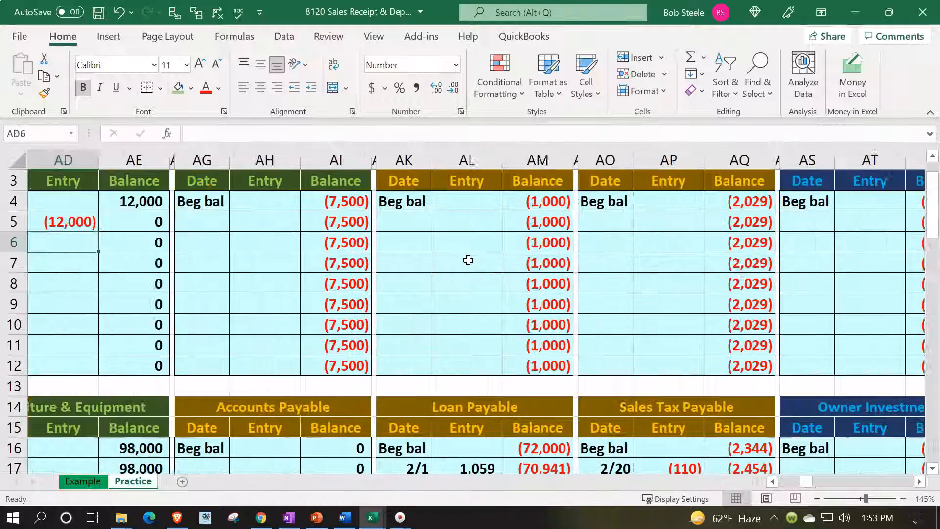
{"action": "key", "text": "Left"}
{"action": "key", "text": "Left"}
{"action": "key", "text": "Left"}
{"action": "key", "text": "Left"}
{"action": "key", "text": "Left"}
{"action": "key", "text": "Left"}
{"action": "key", "text": "Left"}
{"action": "key", "text": "Left"}
{"action": "key", "text": "Left"}
{"action": "key", "text": "Left"}
{"action": "key", "text": "Left"}
{"action": "key", "text": "Left"}
{"action": "key", "text": "Left"}
{"action": "key", "text": "Left"}
{"action": "key", "text": "Left"}
{"action": "key", "text": "Left"}
{"action": "key", "text": "Left"}
{"action": "key", "text": "Left"}
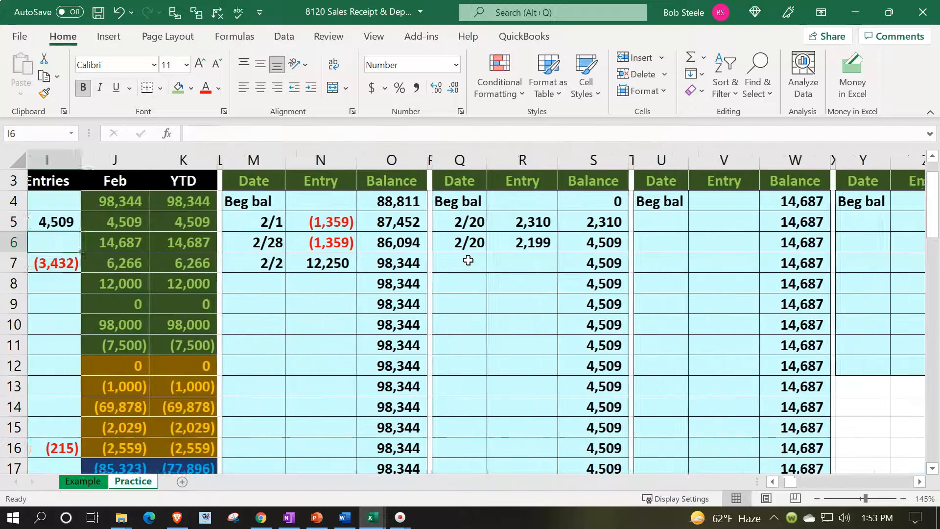
{"action": "key", "text": "Left"}
{"action": "scroll", "coordinate": [468, 260], "scroll_direction": "down", "scroll_amount": 3}
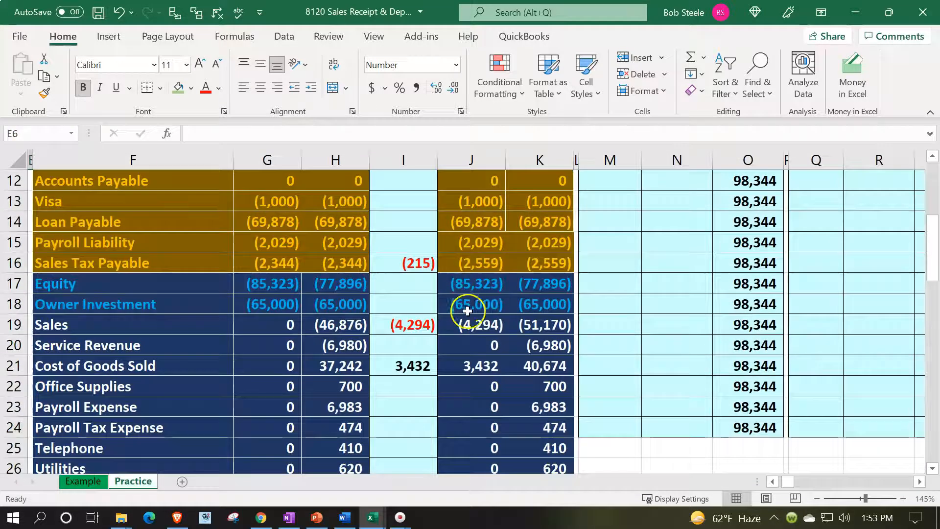
{"action": "left_click", "coordinate": [470, 320]}
{"action": "key", "text": "Right"}
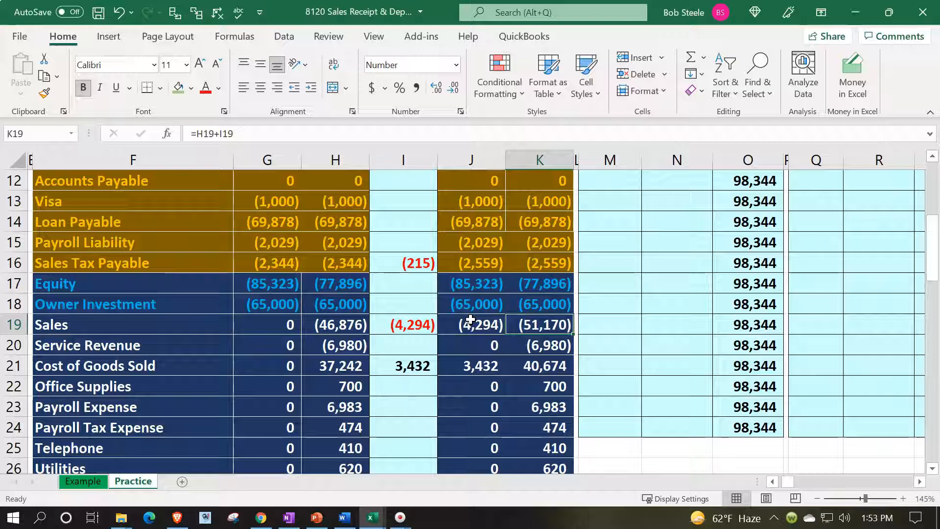
{"action": "key", "text": "Left"}
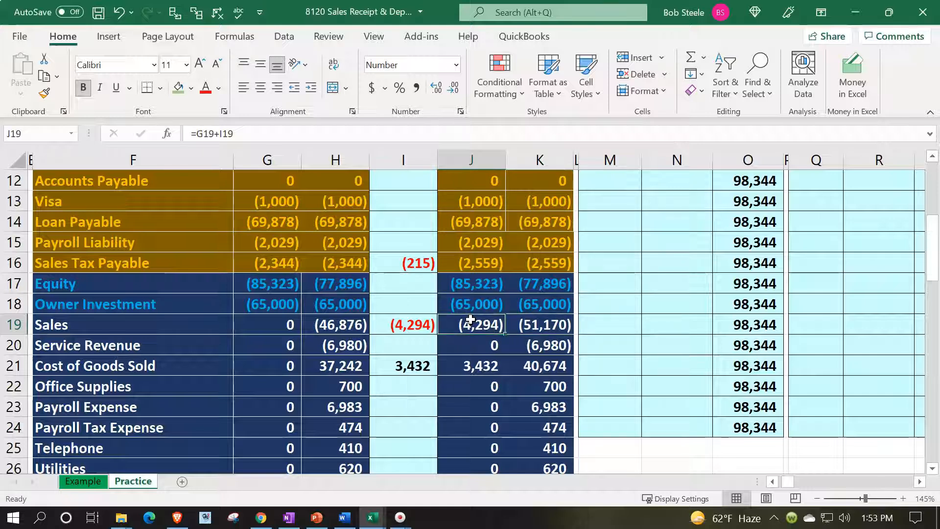
{"action": "key", "text": "Right"}
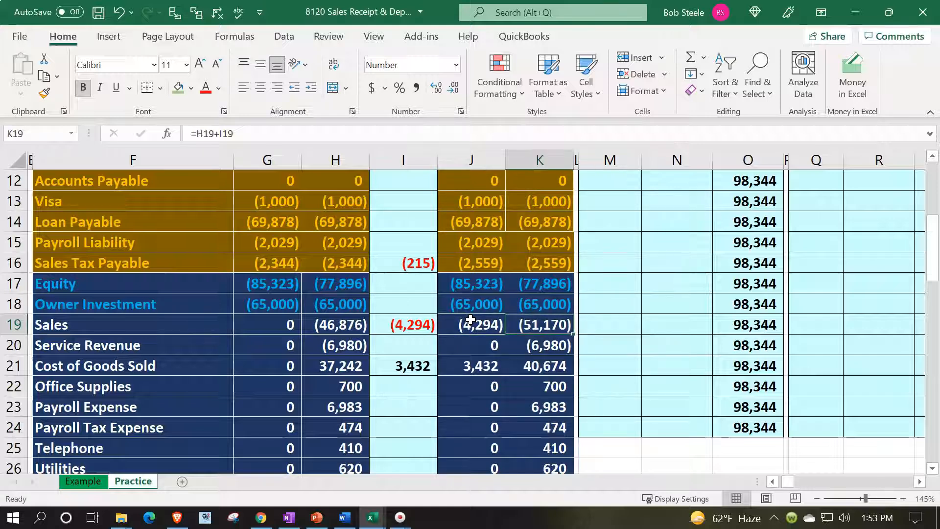
{"action": "key", "text": "Left"}
{"action": "key", "text": "Left"}
{"action": "key", "text": "Left"}
{"action": "key", "text": "Left"}
{"action": "key", "text": "Left"}
{"action": "key", "text": "Left"}
{"action": "key", "text": "Left"}
{"action": "key", "text": "Left"}
{"action": "key", "text": "Left"}
{"action": "key", "text": "Left"}
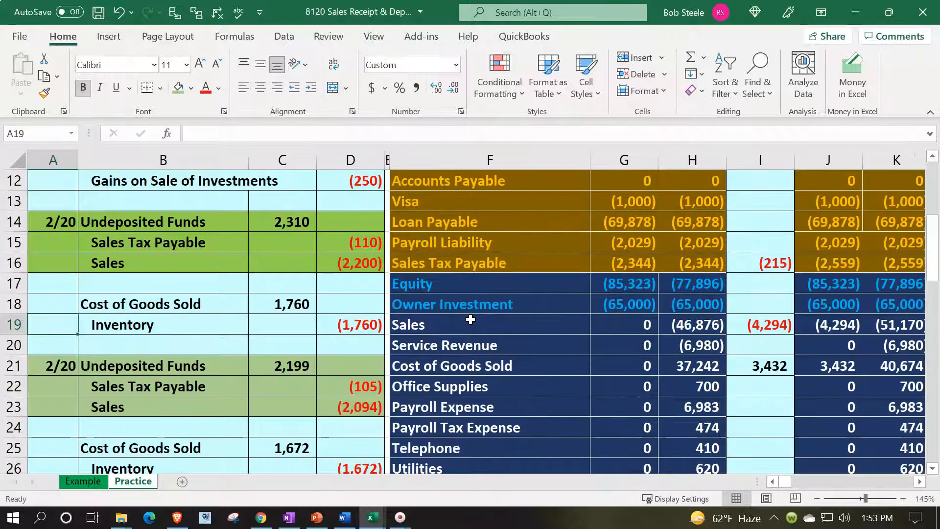
{"action": "key", "text": "Down"}
{"action": "key", "text": "Down"}
{"action": "key", "text": "Down"}
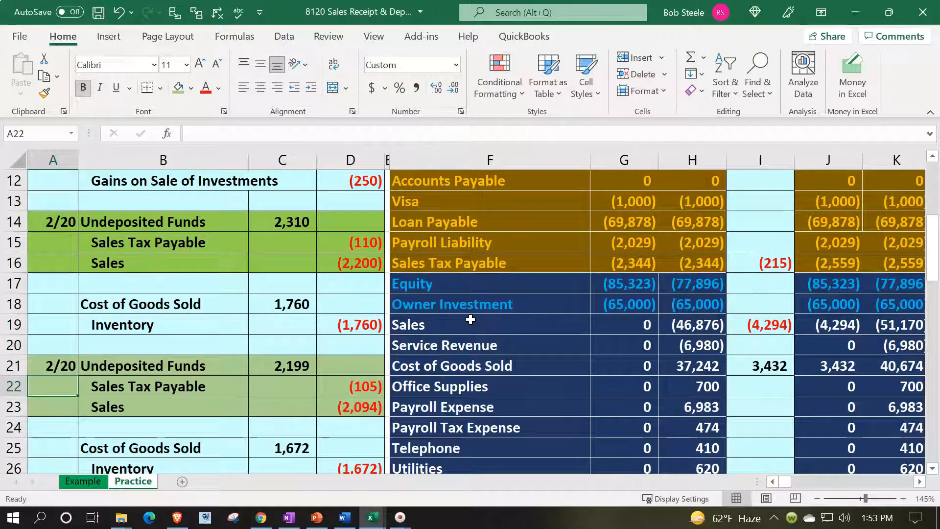
Step: Give both 2/20 Undeposited Funds journal entries a plain light-blue custom fill
{"action": "left_click_drag", "start_coordinate": [47, 224], "coordinate": [334, 262]}
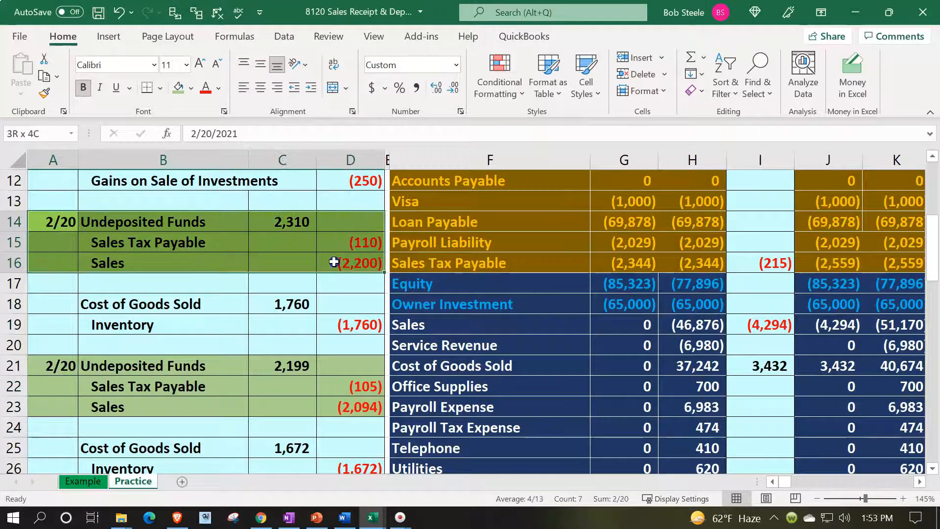
{"action": "left_click", "coordinate": [192, 88]}
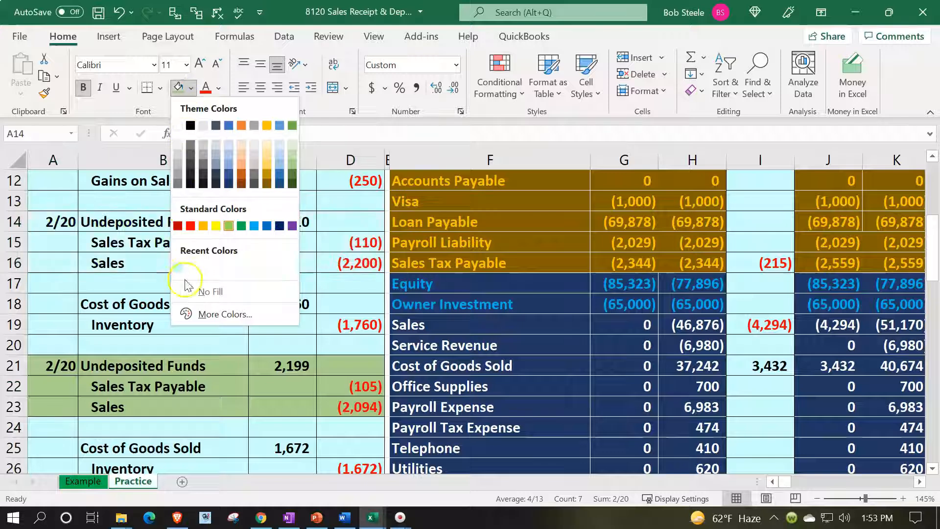
{"action": "left_click", "coordinate": [211, 314]}
{"action": "left_click", "coordinate": [207, 175]}
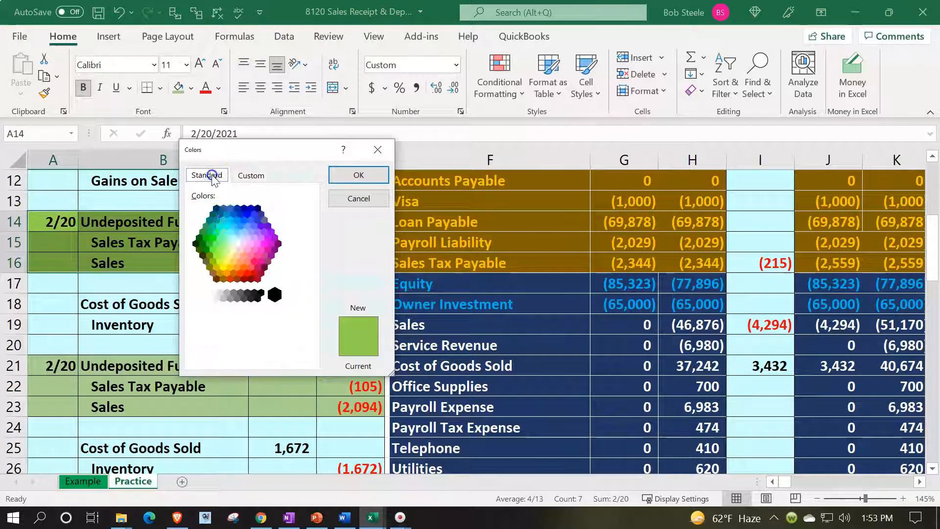
{"action": "left_click", "coordinate": [238, 243]}
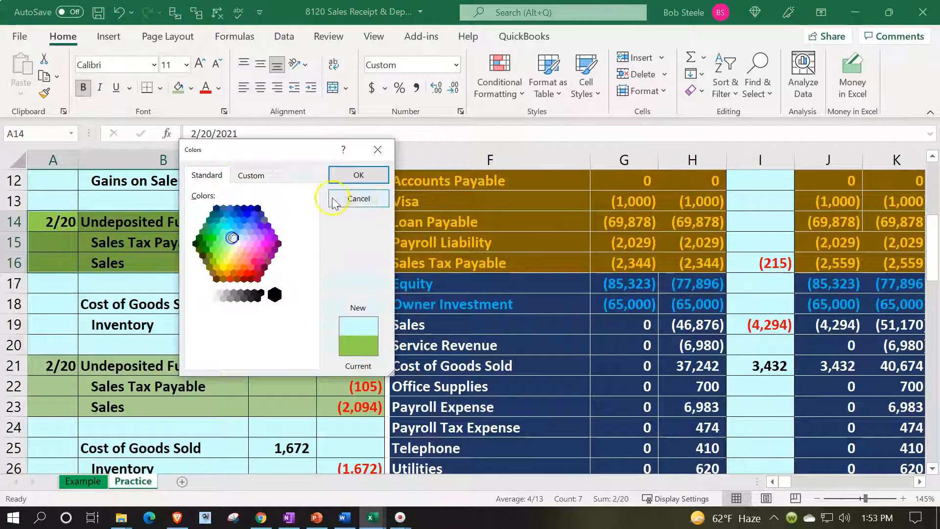
{"action": "left_click", "coordinate": [358, 175]}
{"action": "left_click_drag", "start_coordinate": [74, 366], "coordinate": [339, 402]}
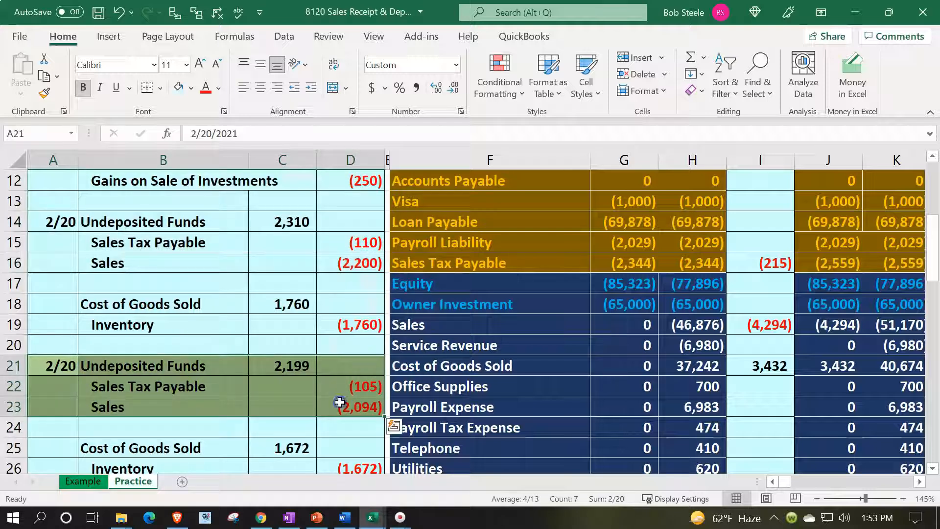
{"action": "left_click", "coordinate": [178, 87]}
Step: Shade both Cost of Goods Sold/Inventory entries, B18:D19 and B25:D26, green
{"action": "left_click_drag", "start_coordinate": [104, 302], "coordinate": [338, 328]}
{"action": "left_click", "coordinate": [191, 88]}
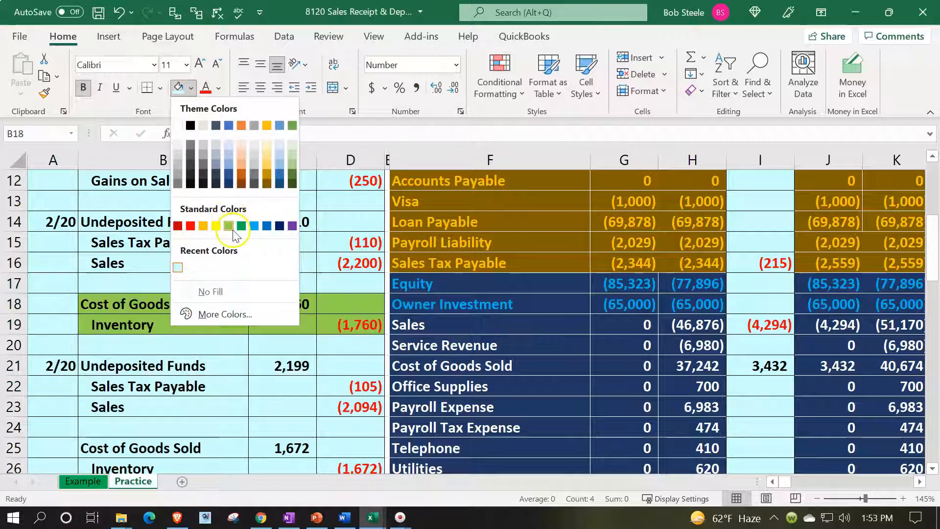
{"action": "left_click", "coordinate": [229, 224]}
{"action": "left_click", "coordinate": [189, 388]}
{"action": "scroll", "coordinate": [142, 327], "scroll_direction": "down", "scroll_amount": 2}
{"action": "left_click_drag", "start_coordinate": [142, 328], "coordinate": [353, 345]}
{"action": "left_click", "coordinate": [191, 90]}
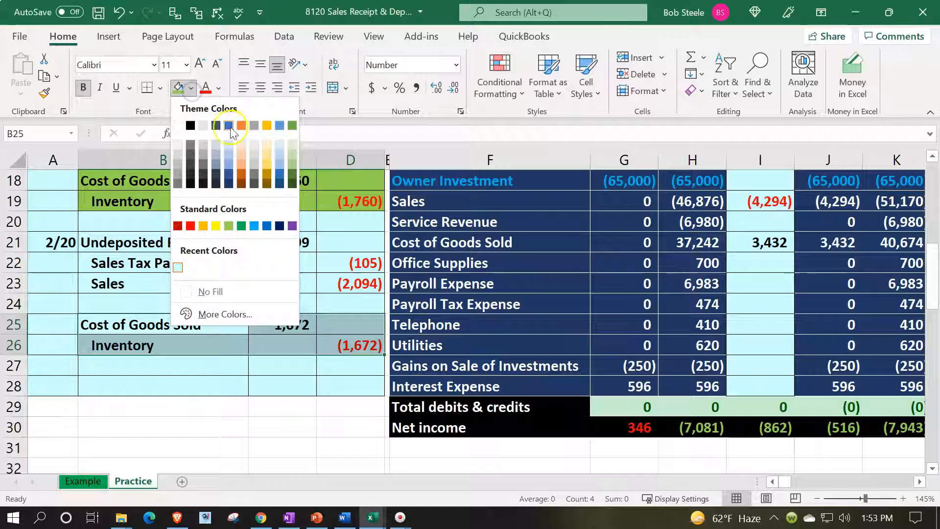
{"action": "left_click", "coordinate": [292, 161]}
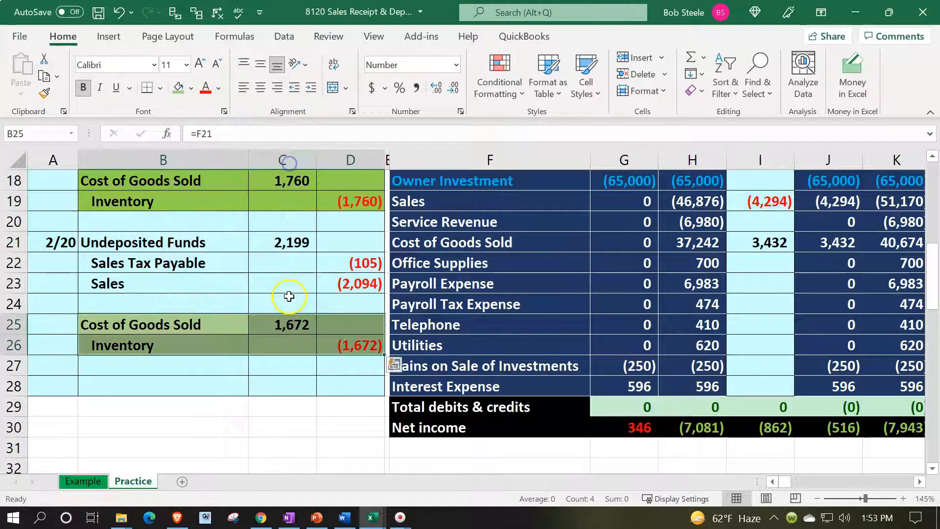
{"action": "scroll", "coordinate": [289, 296], "scroll_direction": "up", "scroll_amount": 2}
{"action": "left_click", "coordinate": [192, 303]}
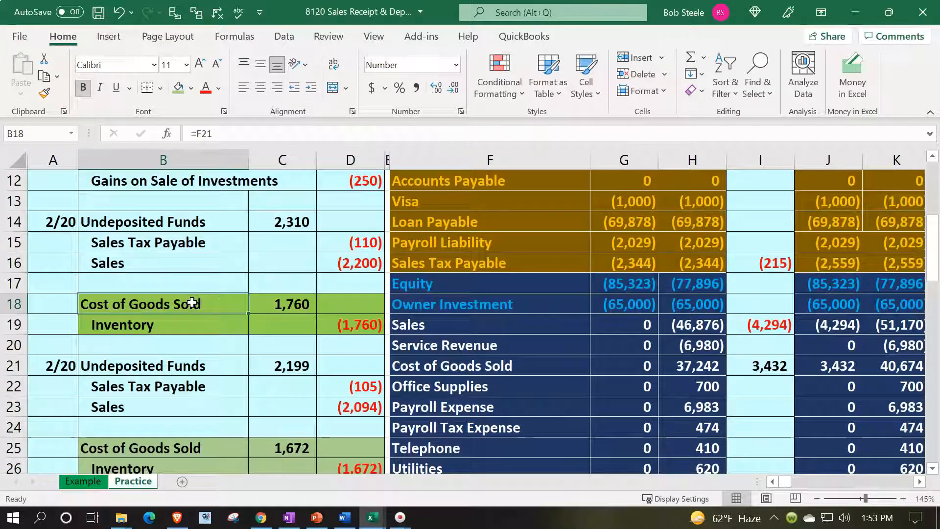
{"action": "left_click", "coordinate": [458, 373]}
{"action": "scroll", "coordinate": [490, 313], "scroll_direction": "up", "scroll_amount": 1}
Step: Enter 2/20 dates in BA5 and BA6 of the Cost of Goods Sold ledger
{"action": "left_click", "coordinate": [526, 246]}
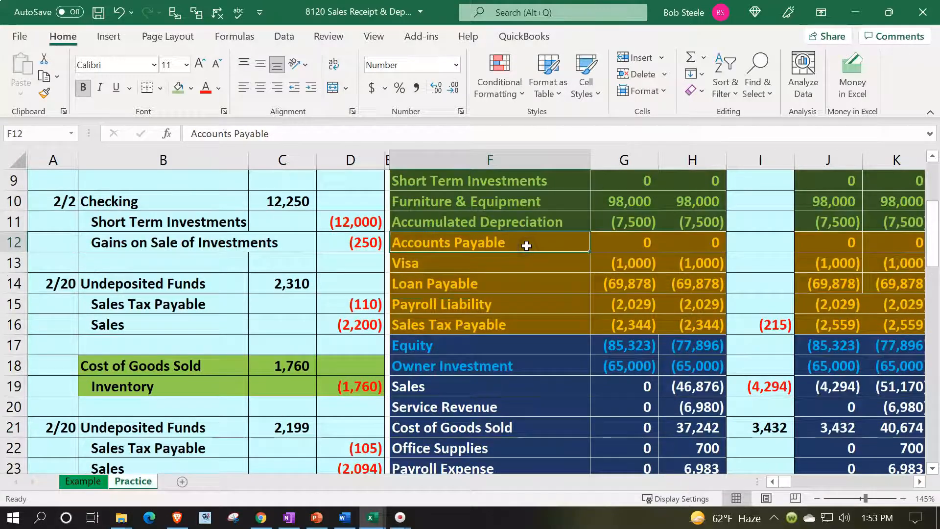
{"action": "key", "text": "Right"}
{"action": "key", "text": "Right"}
{"action": "key", "text": "Right"}
{"action": "key", "text": "Right"}
{"action": "key", "text": "Right"}
{"action": "key", "text": "Right"}
{"action": "key", "text": "Right"}
{"action": "key", "text": "Right"}
{"action": "key", "text": "Right"}
{"action": "key", "text": "Right"}
{"action": "key", "text": "Right"}
{"action": "key", "text": "Right"}
{"action": "key", "text": "Right"}
{"action": "key", "text": "Right"}
{"action": "key", "text": "Right"}
{"action": "key", "text": "Right"}
{"action": "key", "text": "Right"}
{"action": "key", "text": "Right"}
{"action": "key", "text": "Right"}
{"action": "key", "text": "Right"}
{"action": "key", "text": "Right"}
{"action": "key", "text": "Right"}
{"action": "key", "text": "Right"}
{"action": "key", "text": "Right"}
{"action": "key", "text": "Right"}
{"action": "key", "text": "Right"}
{"action": "key", "text": "Right"}
{"action": "key", "text": "Right"}
{"action": "key", "text": "Right"}
{"action": "key", "text": "Right"}
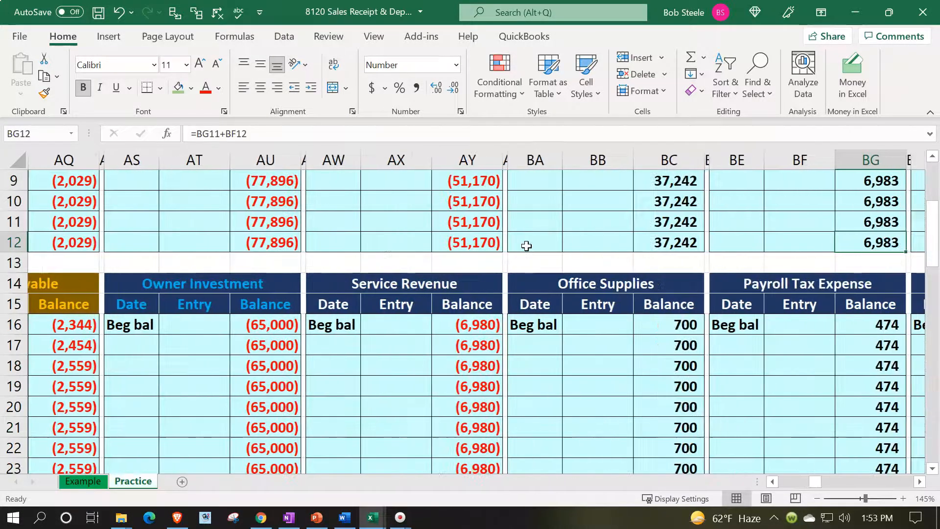
{"action": "scroll", "coordinate": [526, 246], "scroll_direction": "up", "scroll_amount": 3}
{"action": "left_click", "coordinate": [528, 261]}
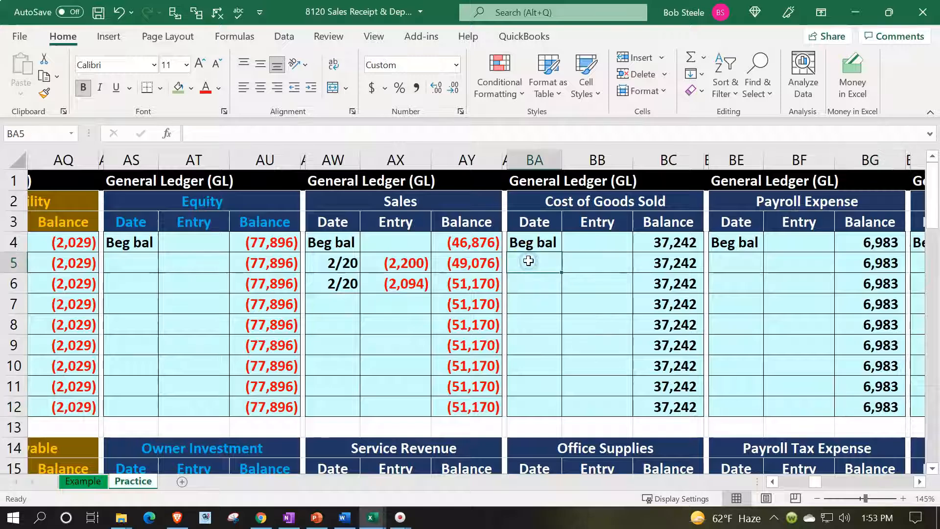
{"action": "type", "text": "2/20"}
{"action": "key", "text": "Return"}
{"action": "type", "text": "2/20"}
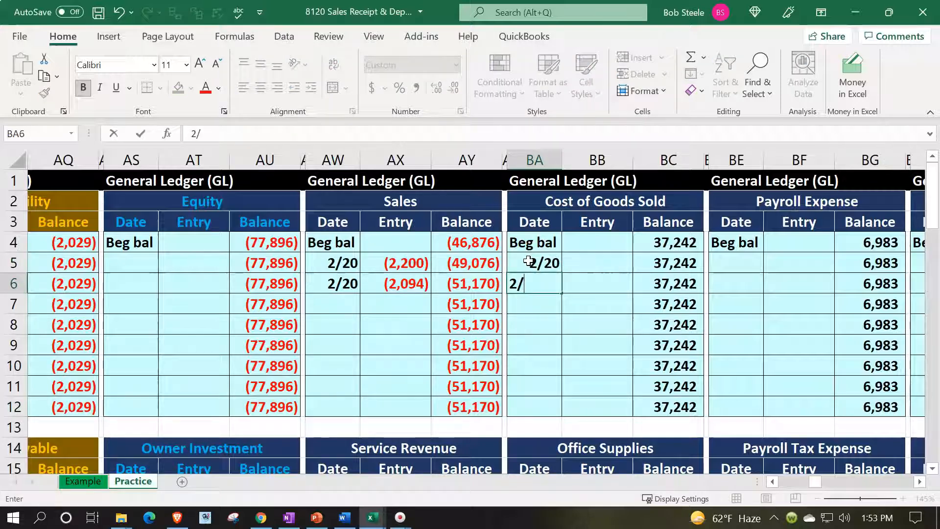
{"action": "key", "text": "Return"}
{"action": "key", "text": "Return"}
Step: Link BB5 to the 1,760 journal debit with =C18
{"action": "key", "text": "Right"}
{"action": "key", "text": "Up"}
{"action": "key", "text": "Up"}
{"action": "key", "text": "Up"}
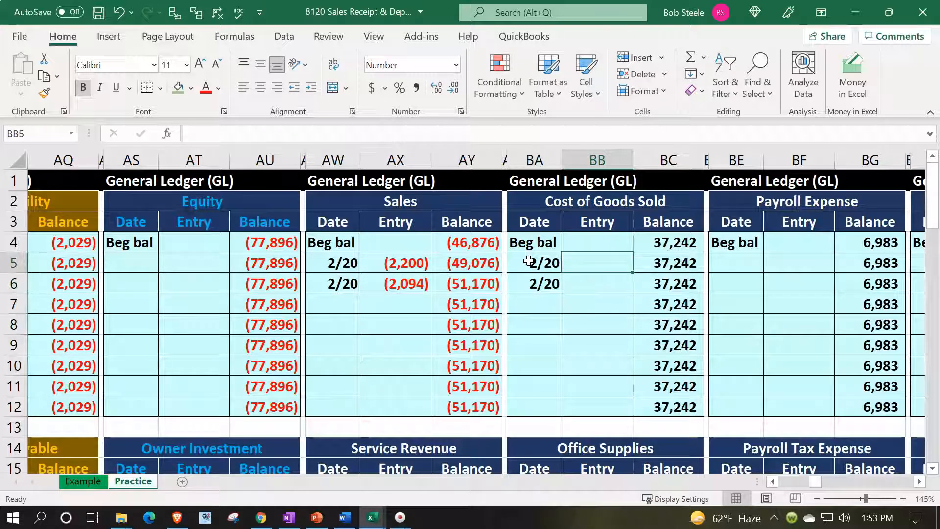
{"action": "type", "text": "="}
{"action": "key", "text": "Left"}
{"action": "key", "text": "Left"}
{"action": "key", "text": "Left"}
{"action": "key", "text": "Left"}
{"action": "key", "text": "Left"}
{"action": "key", "text": "Left"}
{"action": "key", "text": "Left"}
{"action": "key", "text": "Left"}
{"action": "key", "text": "Left"}
{"action": "key", "text": "Left"}
{"action": "key", "text": "Left"}
{"action": "key", "text": "Left"}
{"action": "key", "text": "Left"}
{"action": "key", "text": "Left"}
{"action": "key", "text": "Left"}
{"action": "key", "text": "Left"}
{"action": "key", "text": "Left"}
{"action": "key", "text": "Left"}
{"action": "key", "text": "Left"}
{"action": "key", "text": "Left"}
{"action": "key", "text": "Left"}
{"action": "key", "text": "Left"}
{"action": "key", "text": "Left"}
{"action": "key", "text": "Left"}
{"action": "key", "text": "Left"}
{"action": "key", "text": "Left"}
{"action": "key", "text": "Left"}
{"action": "key", "text": "Left"}
{"action": "key", "text": "Left"}
{"action": "key", "text": "Left"}
{"action": "key", "text": "Left"}
{"action": "key", "text": "Left"}
{"action": "key", "text": "Left"}
{"action": "key", "text": "Left"}
{"action": "key", "text": "Left"}
{"action": "key", "text": "Left"}
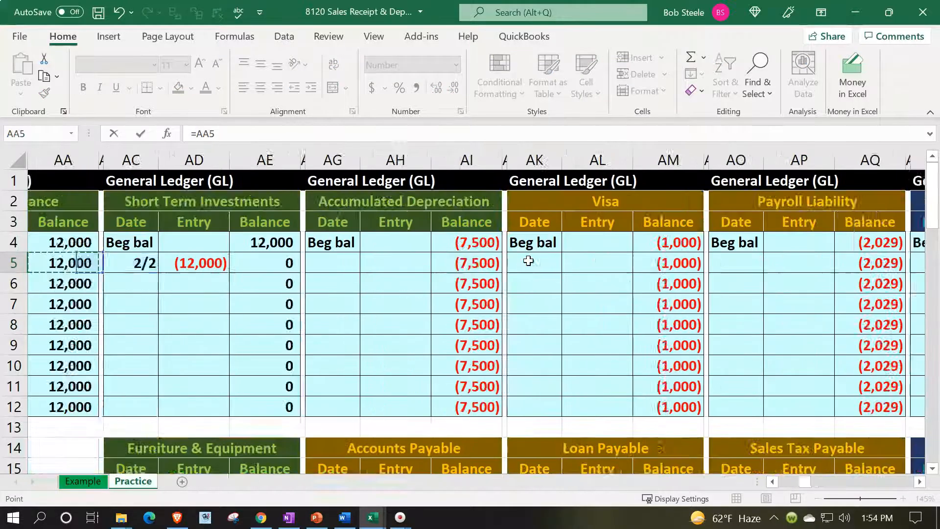
{"action": "key", "text": "Down"}
{"action": "key", "text": "Down"}
{"action": "key", "text": "Down"}
{"action": "key", "text": "Down"}
{"action": "key", "text": "Down"}
{"action": "key", "text": "Down"}
{"action": "key", "text": "Down"}
{"action": "key", "text": "Down"}
{"action": "key", "text": "Down"}
{"action": "key", "text": "Down"}
{"action": "key", "text": "Down"}
{"action": "key", "text": "Down"}
{"action": "key", "text": "Down"}
{"action": "key", "text": "Down"}
{"action": "key", "text": "Down"}
{"action": "key", "text": "Down"}
{"action": "key", "text": "Down"}
{"action": "key", "text": "Down"}
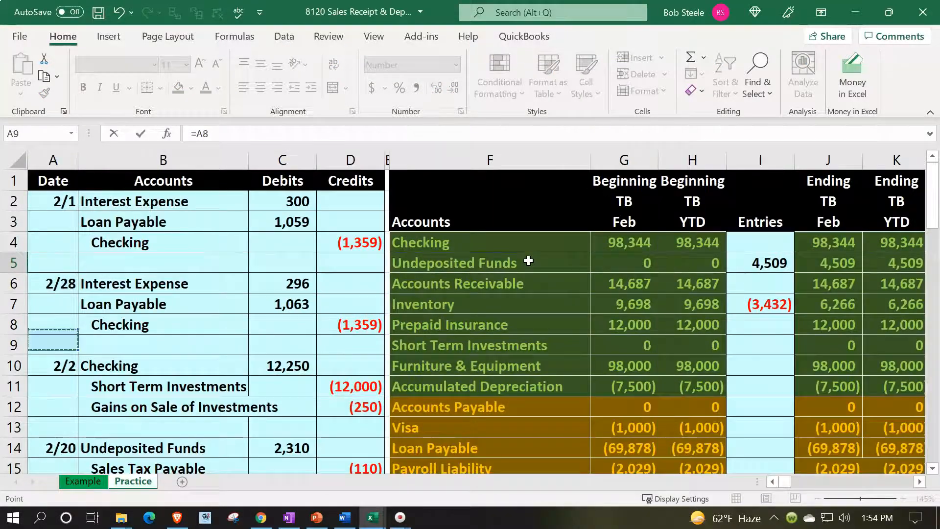
{"action": "key", "text": "Right"}
{"action": "key", "text": "Right"}
{"action": "key", "text": "Right"}
{"action": "key", "text": "Up"}
{"action": "key", "text": "Up"}
{"action": "key", "text": "Up"}
{"action": "key", "text": "Up"}
{"action": "key", "text": "Up"}
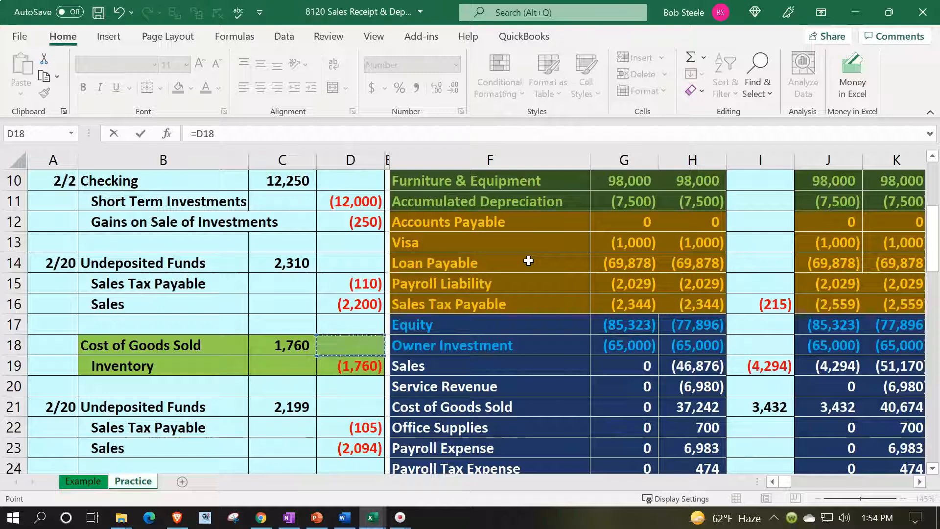
{"action": "key", "text": "Return"}
{"action": "key", "text": "Up"}
{"action": "key", "text": "Up"}
{"action": "key", "text": "Up"}
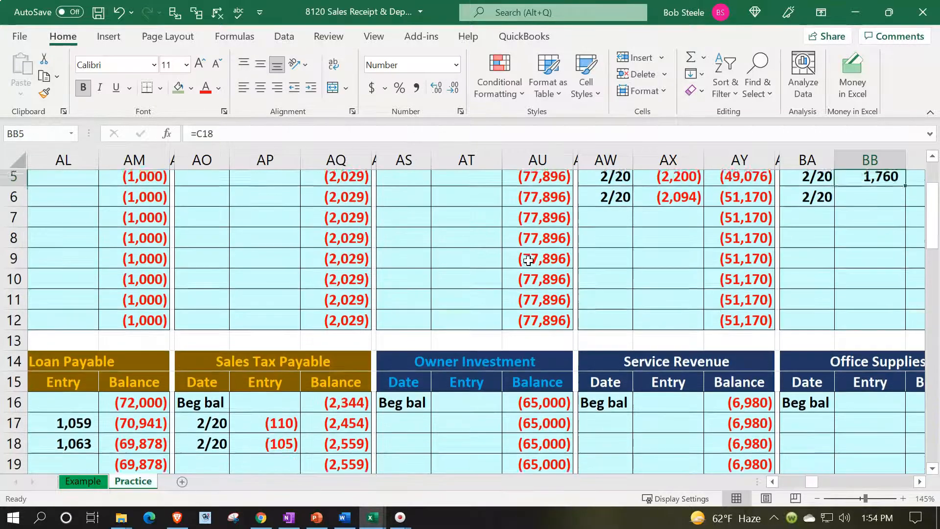
{"action": "key", "text": "Right"}
{"action": "key", "text": "Down"}
{"action": "key", "text": "Down"}
{"action": "key", "text": "Down"}
Step: Link BB6 to the 1,672 debit with =C25 and confirm the balance reaches 40,674
{"action": "key", "text": "Left"}
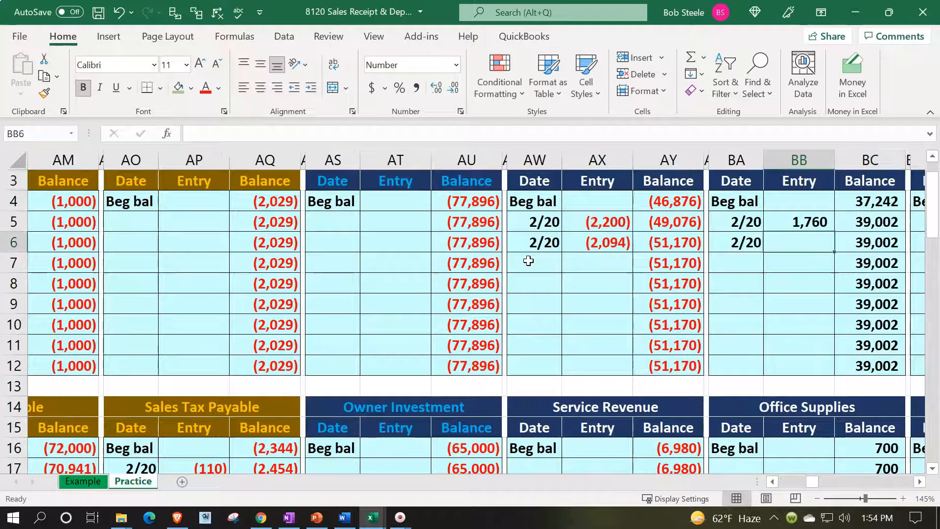
{"action": "type", "text": "="}
{"action": "key", "text": "Left"}
{"action": "key", "text": "Left"}
{"action": "key", "text": "Left"}
{"action": "key", "text": "Left"}
{"action": "key", "text": "Left"}
{"action": "key", "text": "Left"}
{"action": "key", "text": "Left"}
{"action": "key", "text": "Left"}
{"action": "key", "text": "Left"}
{"action": "key", "text": "Left"}
{"action": "key", "text": "Left"}
{"action": "key", "text": "Left"}
{"action": "key", "text": "Left"}
{"action": "key", "text": "Left"}
{"action": "key", "text": "Left"}
{"action": "key", "text": "Left"}
{"action": "key", "text": "Left"}
{"action": "key", "text": "Left"}
{"action": "key", "text": "Left"}
{"action": "key", "text": "Left"}
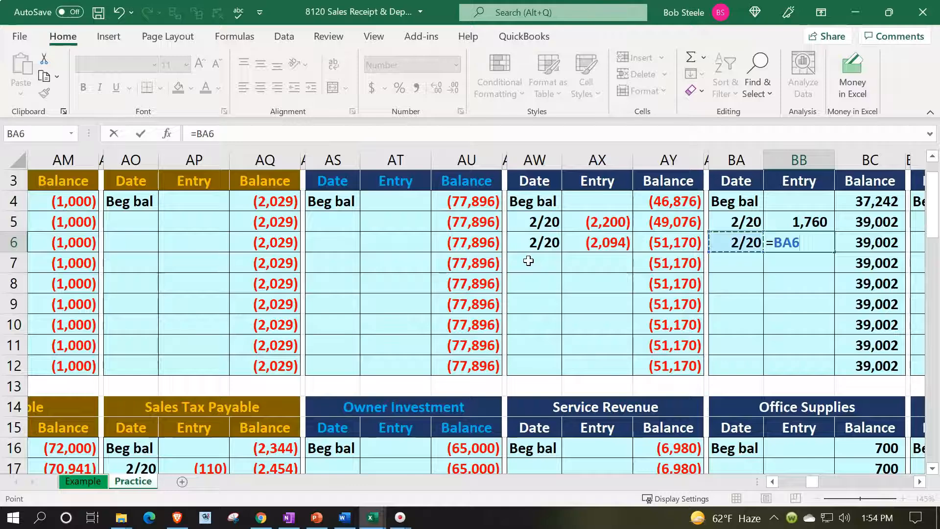
{"action": "key", "text": "Left"}
{"action": "key", "text": "Left"}
{"action": "key", "text": "Left"}
{"action": "key", "text": "Left"}
{"action": "key", "text": "Left"}
{"action": "key", "text": "Left"}
{"action": "key", "text": "Left"}
{"action": "key", "text": "Left"}
{"action": "key", "text": "Left"}
{"action": "key", "text": "Left"}
{"action": "key", "text": "Left"}
{"action": "key", "text": "Left"}
{"action": "key", "text": "Left"}
{"action": "key", "text": "Left"}
{"action": "key", "text": "Left"}
{"action": "key", "text": "Left"}
{"action": "key", "text": "Left"}
{"action": "key", "text": "Left"}
{"action": "key", "text": "Left"}
{"action": "key", "text": "Left"}
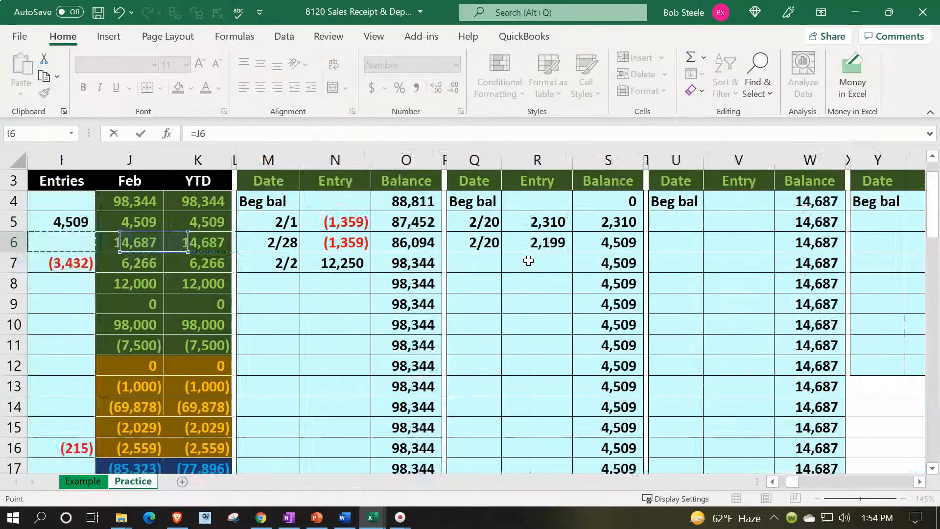
{"action": "key", "text": "Down"}
{"action": "key", "text": "Down"}
{"action": "key", "text": "Down"}
{"action": "key", "text": "Down"}
{"action": "key", "text": "Down"}
{"action": "key", "text": "Down"}
{"action": "key", "text": "Down"}
{"action": "key", "text": "Down"}
{"action": "key", "text": "Down"}
{"action": "key", "text": "Down"}
{"action": "key", "text": "Down"}
{"action": "key", "text": "Down"}
{"action": "key", "text": "Down"}
{"action": "key", "text": "Down"}
{"action": "key", "text": "Down"}
{"action": "key", "text": "Down"}
{"action": "key", "text": "Down"}
{"action": "key", "text": "Down"}
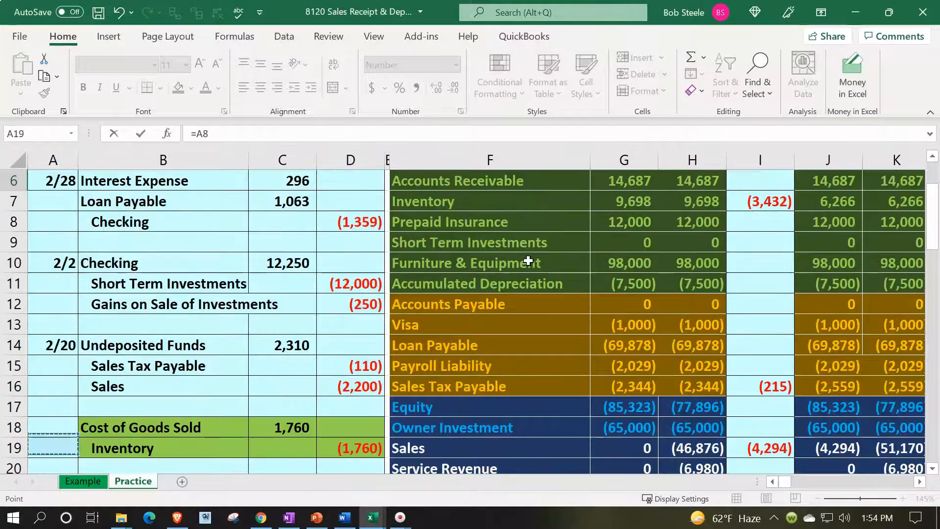
{"action": "key", "text": "Right"}
{"action": "key", "text": "Right"}
{"action": "key", "text": "Down"}
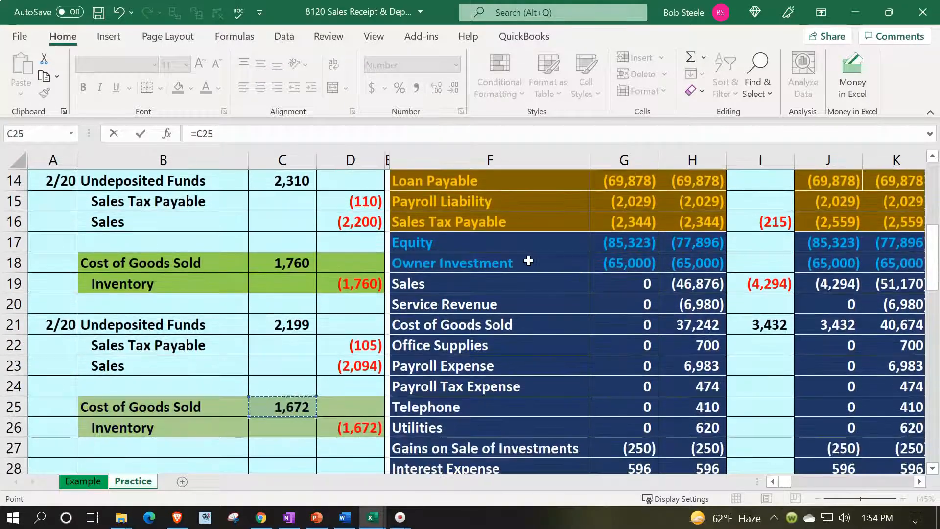
{"action": "key", "text": "Return"}
{"action": "key", "text": "Up"}
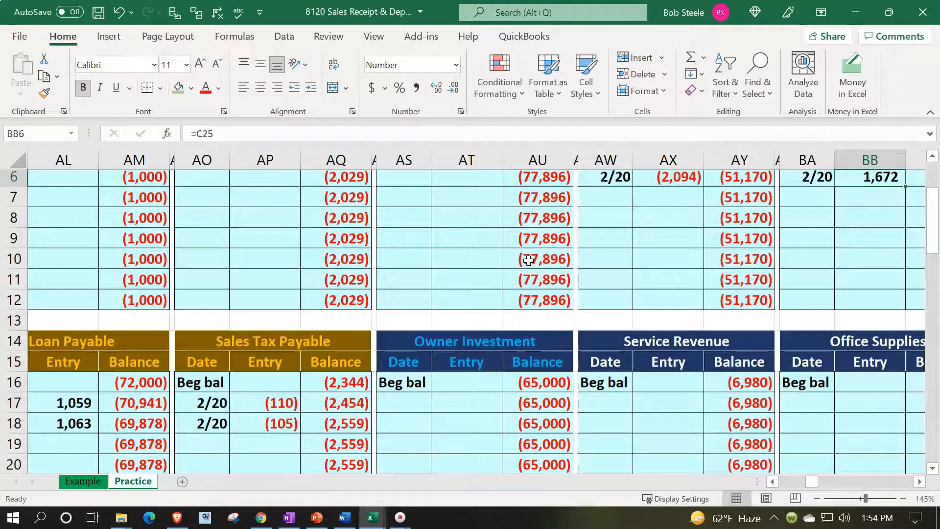
{"action": "key", "text": "Right"}
{"action": "key", "text": "Right"}
{"action": "key", "text": "Up"}
{"action": "key", "text": "Up"}
{"action": "key", "text": "Up"}
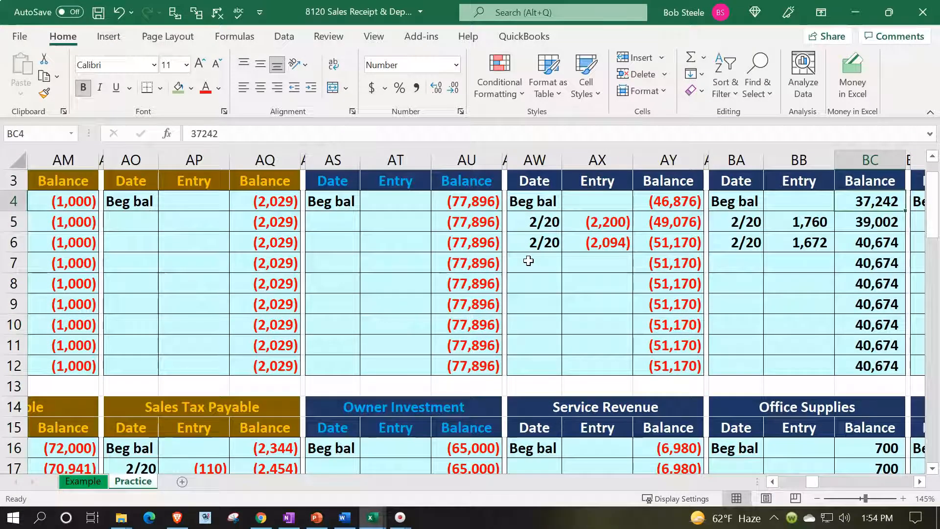
{"action": "key", "text": "Down"}
{"action": "key", "text": "Down"}
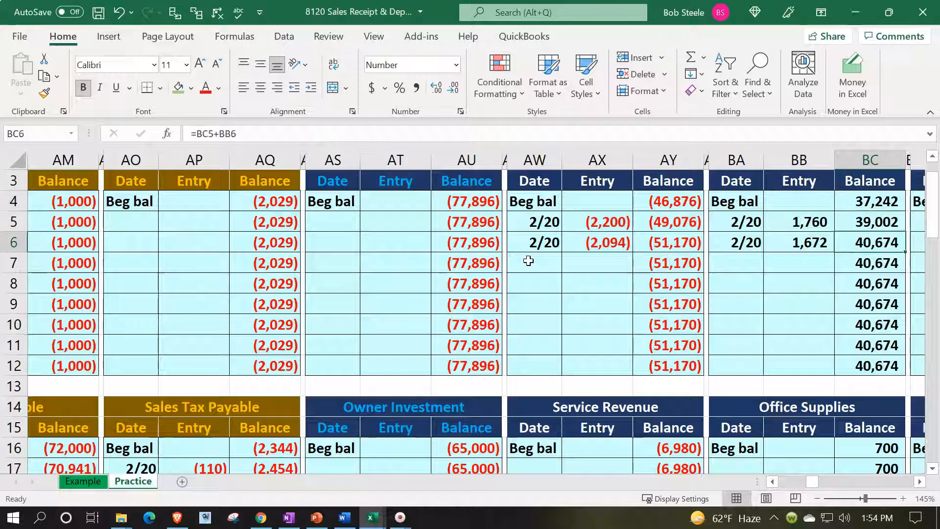
{"action": "key", "text": "Left"}
{"action": "key", "text": "Left"}
{"action": "key", "text": "Left"}
{"action": "key", "text": "Left"}
{"action": "key", "text": "Left"}
{"action": "key", "text": "Left"}
{"action": "key", "text": "Left"}
{"action": "key", "text": "Left"}
{"action": "key", "text": "Left"}
{"action": "key", "text": "Left"}
{"action": "key", "text": "Left"}
{"action": "key", "text": "Left"}
{"action": "key", "text": "Left"}
{"action": "key", "text": "Left"}
{"action": "key", "text": "Left"}
{"action": "key", "text": "Left"}
{"action": "key", "text": "Left"}
{"action": "key", "text": "Left"}
{"action": "key", "text": "Left"}
{"action": "key", "text": "Left"}
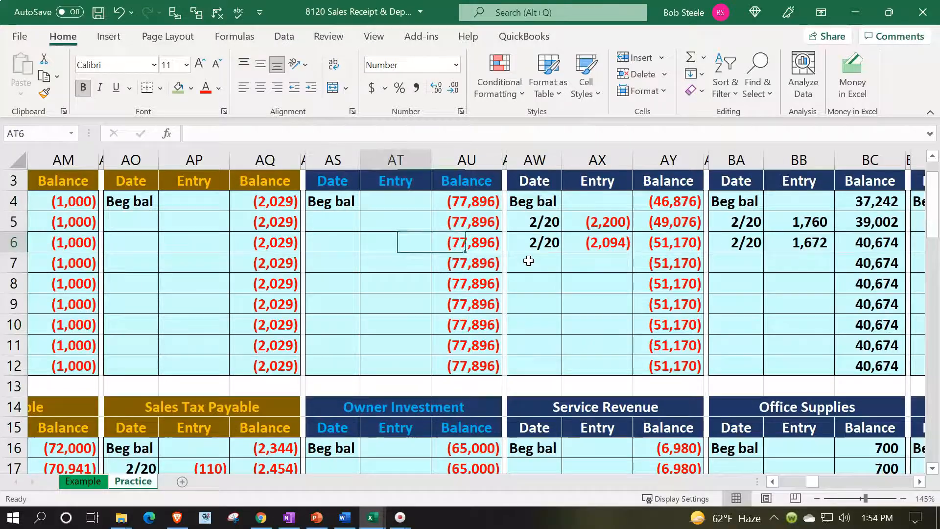
{"action": "key", "text": "Left"}
{"action": "key", "text": "Left"}
{"action": "key", "text": "Left"}
{"action": "key", "text": "Left"}
{"action": "key", "text": "Left"}
{"action": "key", "text": "Left"}
{"action": "key", "text": "Left"}
{"action": "key", "text": "Left"}
{"action": "key", "text": "Left"}
{"action": "key", "text": "Left"}
{"action": "key", "text": "Left"}
{"action": "key", "text": "Left"}
{"action": "key", "text": "Left"}
{"action": "key", "text": "Left"}
{"action": "key", "text": "Left"}
{"action": "key", "text": "Left"}
{"action": "key", "text": "Left"}
{"action": "key", "text": "Left"}
{"action": "key", "text": "Left"}
{"action": "key", "text": "Left"}
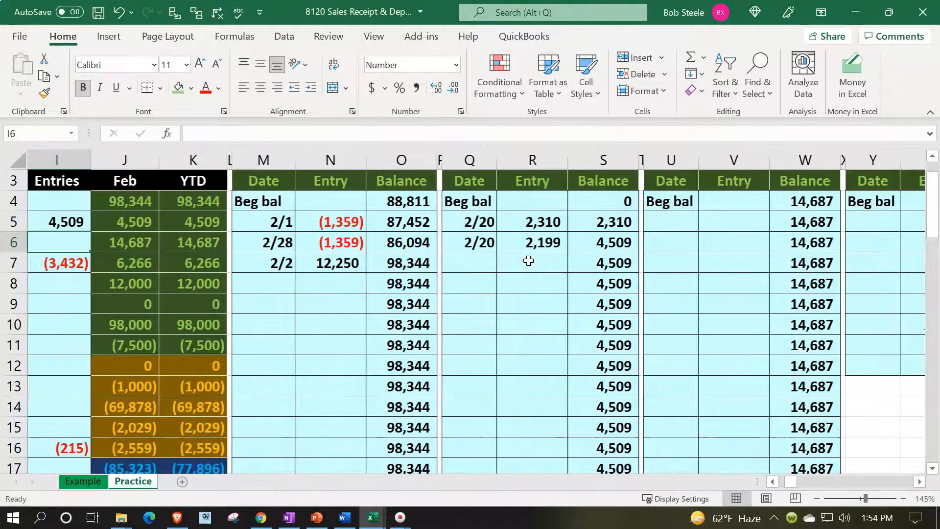
{"action": "scroll", "coordinate": [528, 260], "scroll_direction": "down", "scroll_amount": 2}
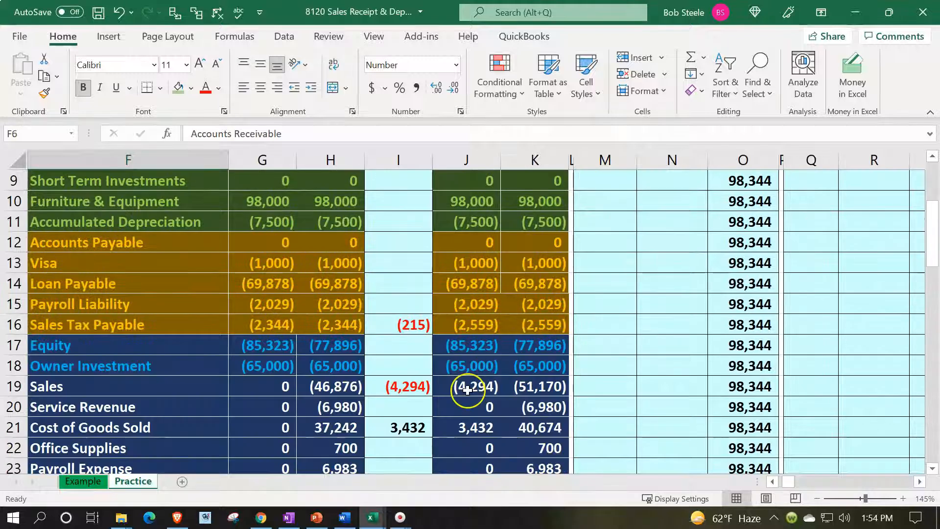
{"action": "scroll", "coordinate": [465, 387], "scroll_direction": "down", "scroll_amount": 1}
{"action": "left_click", "coordinate": [486, 347]}
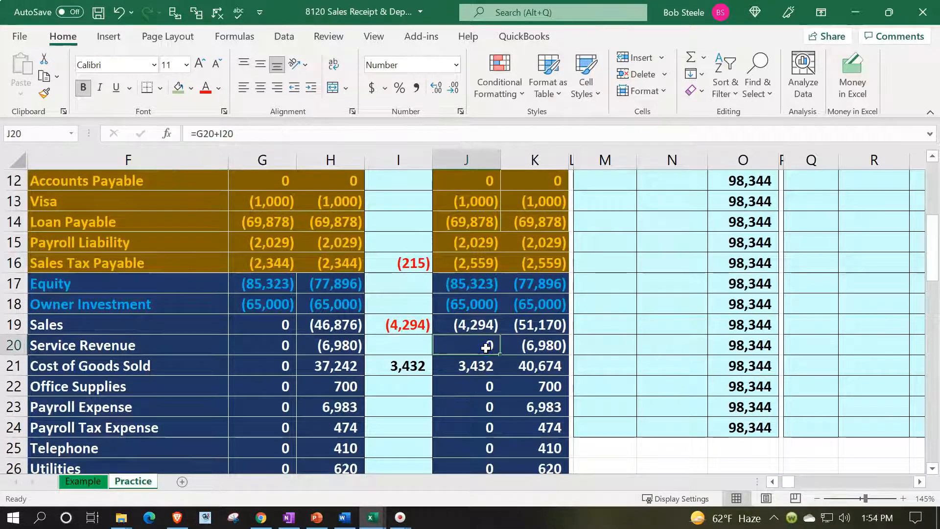
{"action": "key", "text": "Down"}
{"action": "key", "text": "Right"}
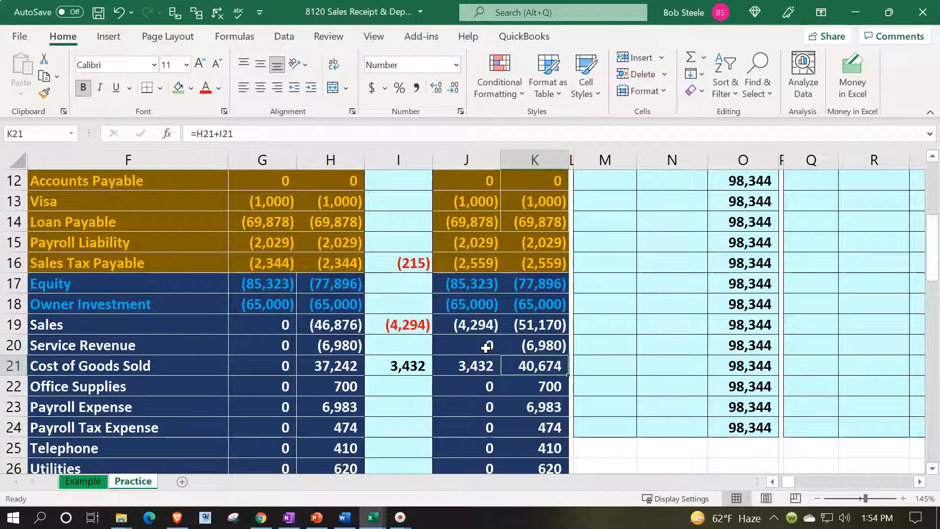
{"action": "key", "text": "Left"}
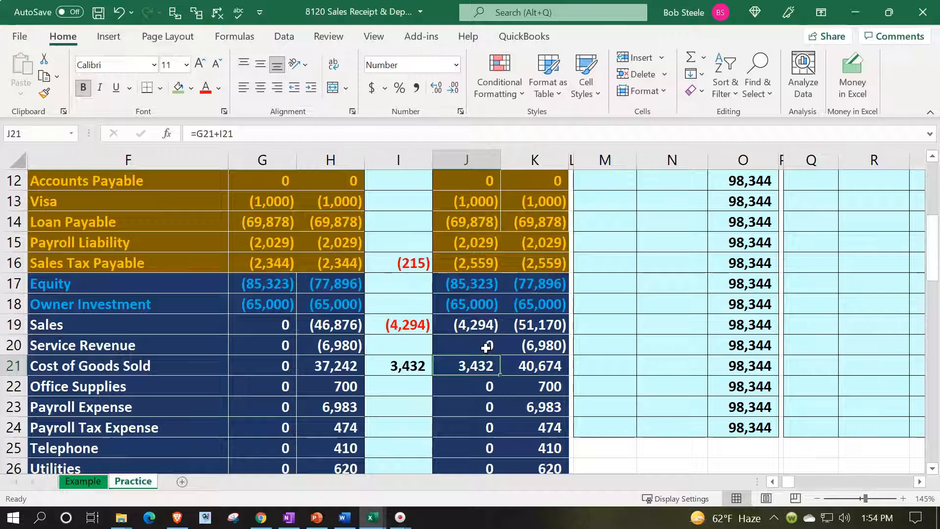
{"action": "key", "text": "Right"}
{"action": "key", "text": "Right"}
{"action": "key", "text": "Right"}
{"action": "key", "text": "Right"}
{"action": "key", "text": "Right"}
{"action": "key", "text": "Right"}
{"action": "key", "text": "Right"}
{"action": "key", "text": "Right"}
{"action": "key", "text": "Right"}
{"action": "key", "text": "Right"}
{"action": "key", "text": "Right"}
{"action": "key", "text": "Right"}
{"action": "key", "text": "Right"}
{"action": "key", "text": "Right"}
{"action": "key", "text": "Right"}
{"action": "key", "text": "Right"}
{"action": "key", "text": "Right"}
{"action": "key", "text": "Right"}
{"action": "key", "text": "Right"}
{"action": "key", "text": "Right"}
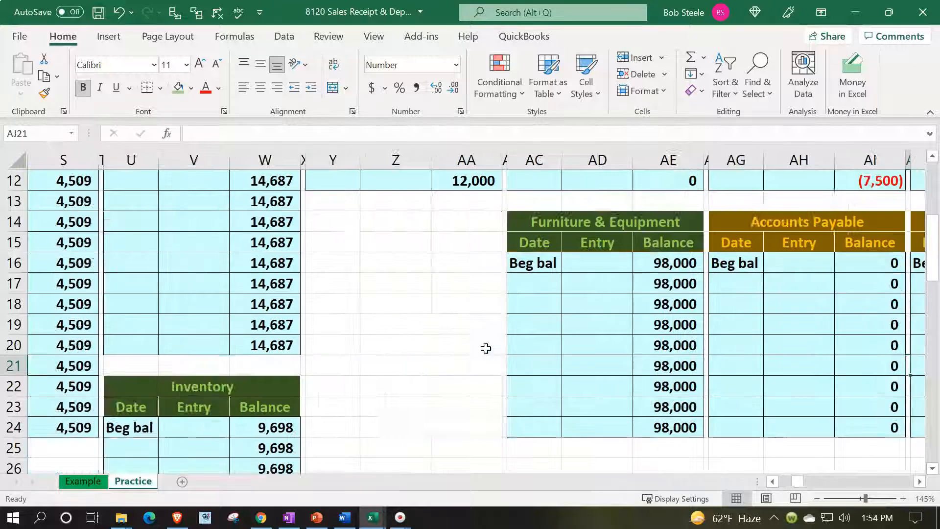
{"action": "key", "text": "Right"}
{"action": "key", "text": "Right"}
{"action": "key", "text": "Right"}
{"action": "key", "text": "Right"}
{"action": "key", "text": "Right"}
{"action": "key", "text": "Right"}
{"action": "key", "text": "Right"}
{"action": "key", "text": "Right"}
{"action": "key", "text": "Up"}
{"action": "key", "text": "Up"}
{"action": "key", "text": "Up"}
{"action": "key", "text": "Up"}
{"action": "key", "text": "Up"}
{"action": "key", "text": "Up"}
{"action": "key", "text": "Up"}
{"action": "key", "text": "Up"}
{"action": "key", "text": "Up"}
{"action": "key", "text": "Up"}
{"action": "key", "text": "Up"}
{"action": "key", "text": "Up"}
{"action": "key", "text": "Up"}
{"action": "key", "text": "Up"}
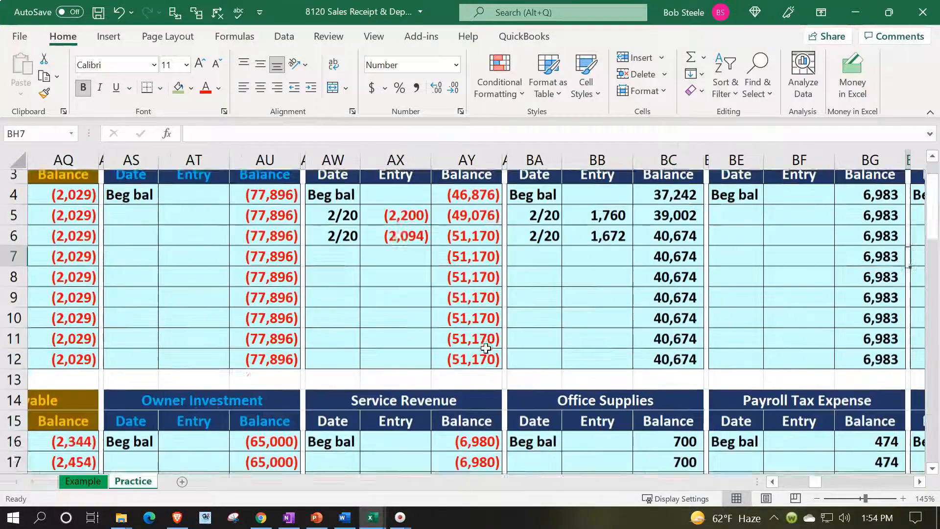
{"action": "key", "text": "Right"}
{"action": "key", "text": "Right"}
{"action": "key", "text": "Right"}
{"action": "key", "text": "Right"}
{"action": "key", "text": "Right"}
{"action": "key", "text": "Right"}
{"action": "key", "text": "Right"}
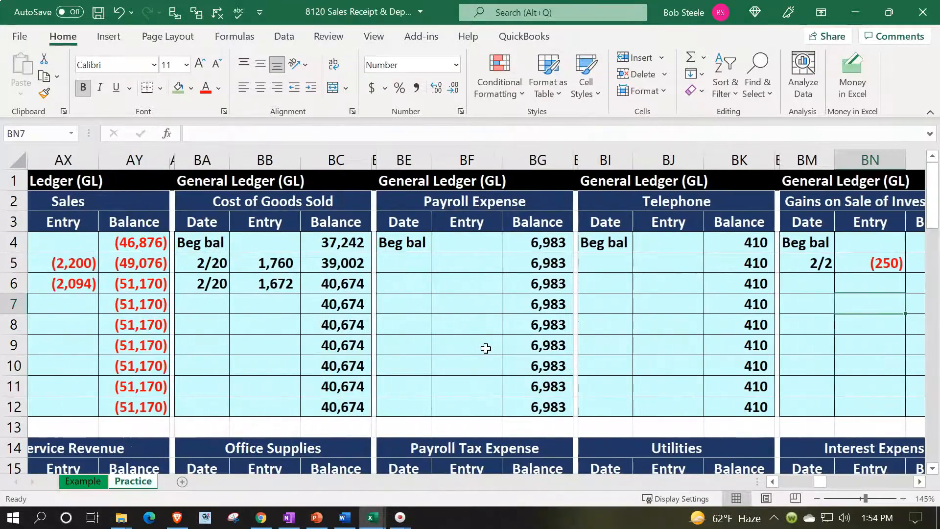
{"action": "key", "text": "Right"}
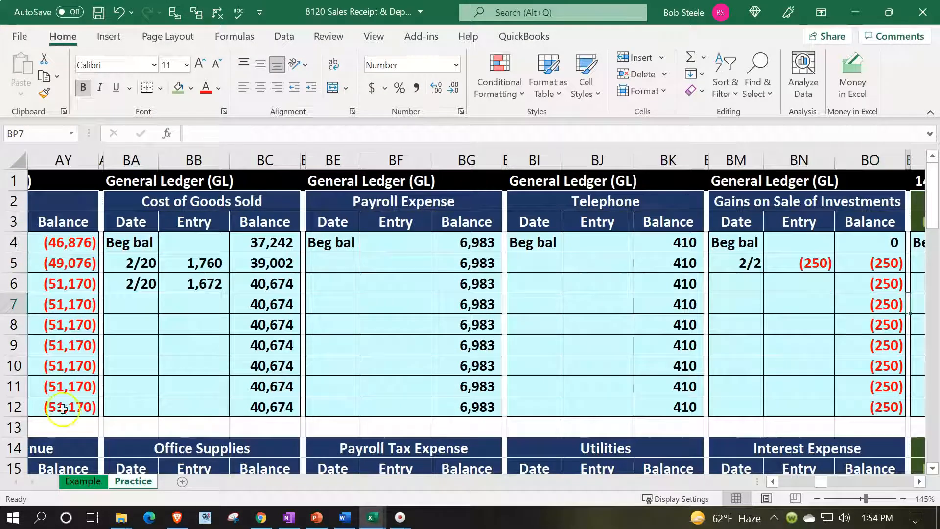
{"action": "left_click_drag", "start_coordinate": [197, 262], "coordinate": [199, 281]}
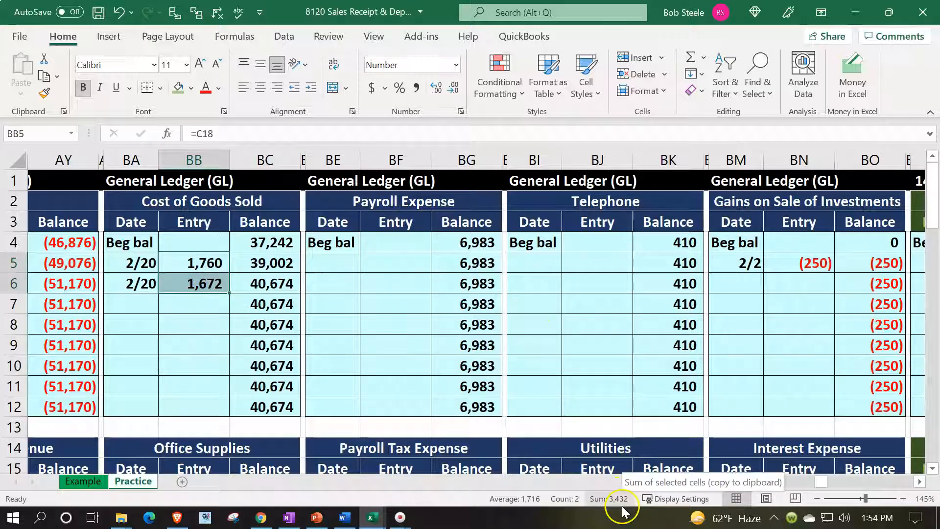
{"action": "left_click", "coordinate": [273, 241]}
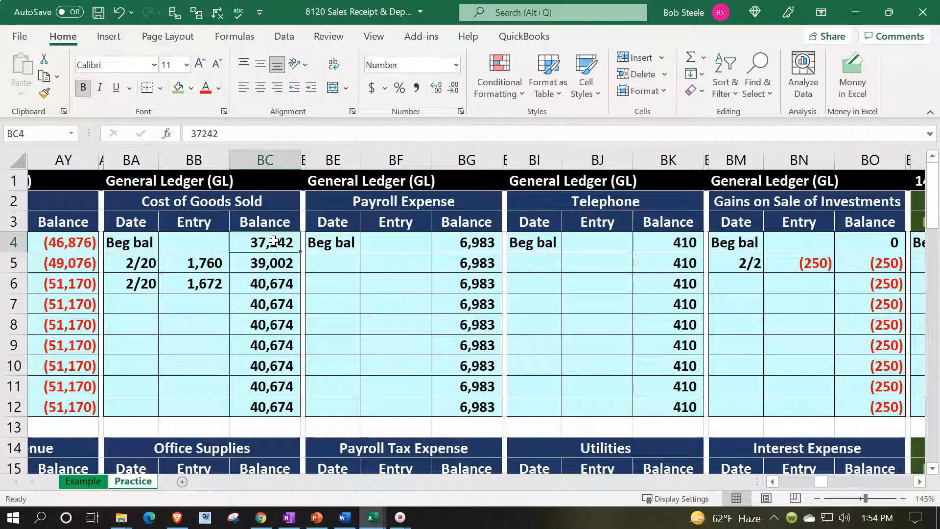
{"action": "key", "text": "Down"}
{"action": "key", "text": "Down"}
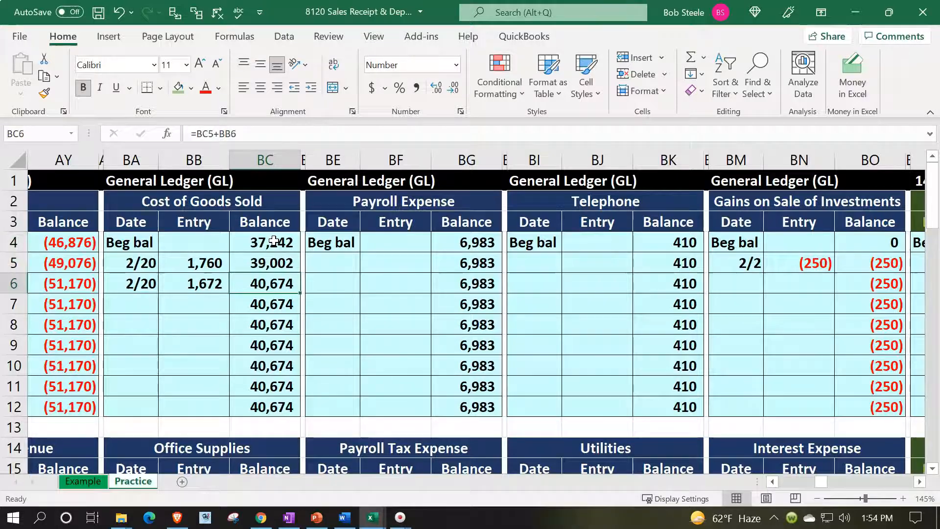
{"action": "key", "text": "Left"}
{"action": "key", "text": "Left"}
{"action": "key", "text": "Left"}
{"action": "key", "text": "Left"}
{"action": "key", "text": "Left"}
{"action": "key", "text": "Left"}
{"action": "key", "text": "Left"}
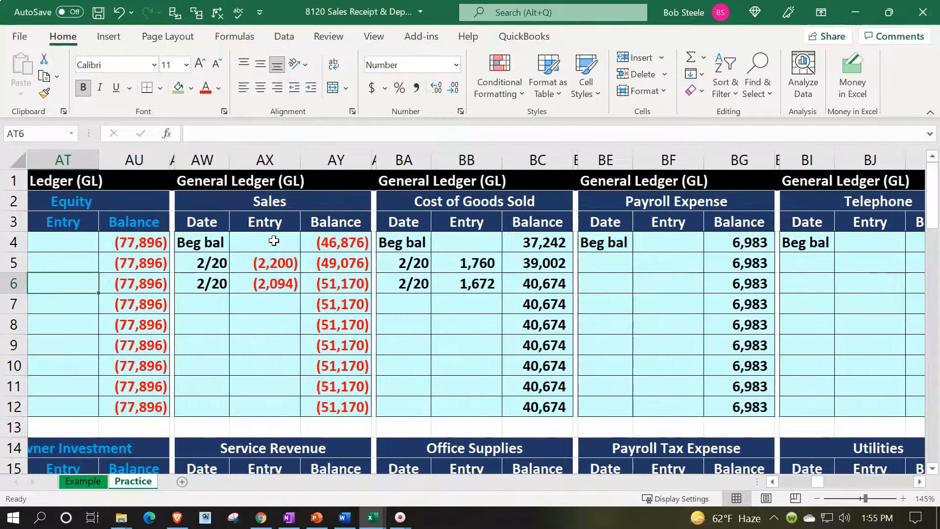
{"action": "left_click_drag", "start_coordinate": [267, 262], "coordinate": [262, 281]}
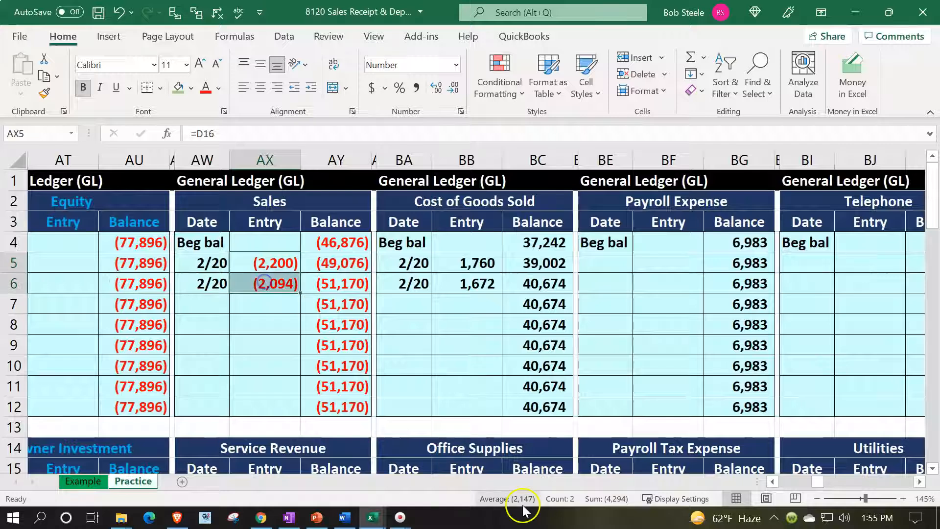
{"action": "left_click", "coordinate": [276, 321]}
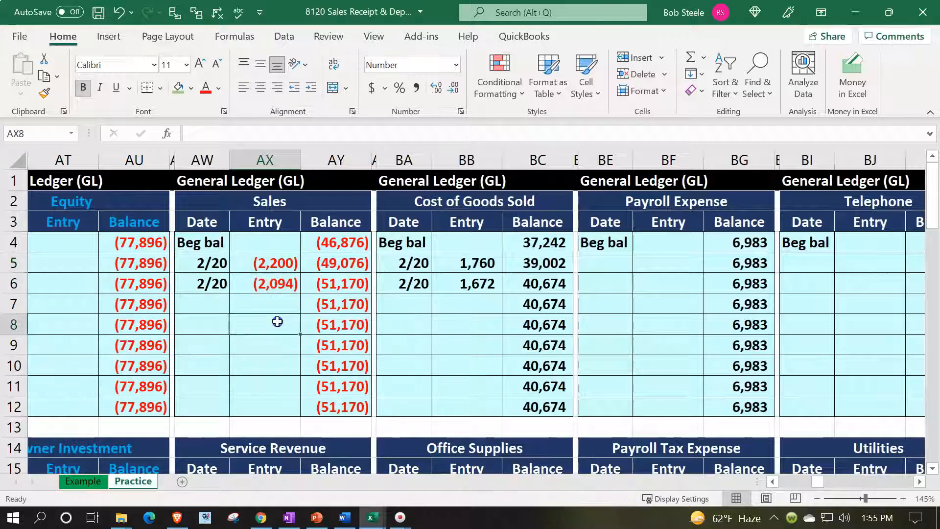
{"action": "key", "text": "Left"}
{"action": "key", "text": "Left"}
{"action": "key", "text": "Left"}
{"action": "key", "text": "Left"}
{"action": "key", "text": "Left"}
{"action": "key", "text": "Left"}
{"action": "key", "text": "Left"}
{"action": "key", "text": "Left"}
{"action": "key", "text": "Left"}
{"action": "key", "text": "Left"}
{"action": "key", "text": "Left"}
{"action": "key", "text": "Left"}
{"action": "key", "text": "Left"}
{"action": "key", "text": "Left"}
{"action": "key", "text": "Left"}
{"action": "key", "text": "Left"}
{"action": "key", "text": "Left"}
{"action": "key", "text": "Left"}
{"action": "key", "text": "Left"}
{"action": "key", "text": "Left"}
{"action": "key", "text": "Left"}
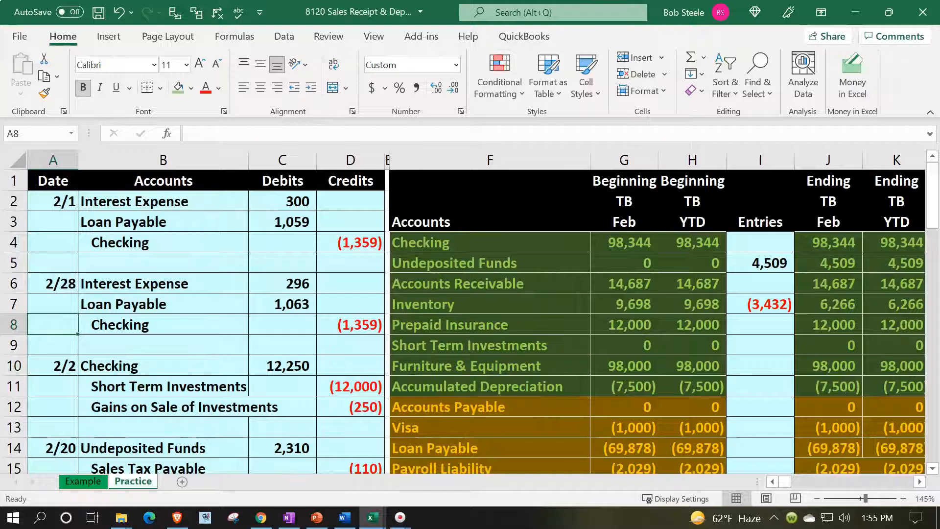
Step: Inspect the trial balance's year-to-date value, ending Sales formula and ending balance heading
{"action": "left_click", "coordinate": [709, 343]}
{"action": "scroll", "coordinate": [728, 357], "scroll_direction": "down", "scroll_amount": 3}
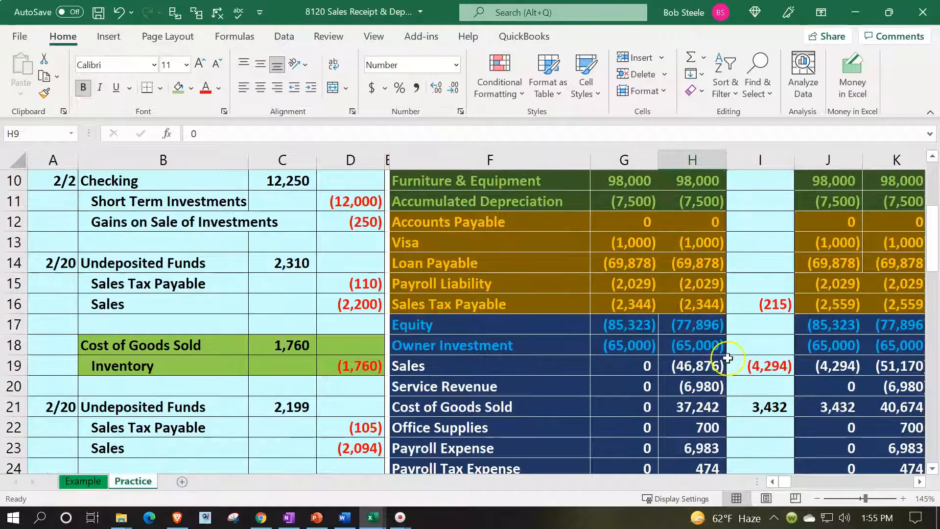
{"action": "left_click", "coordinate": [838, 371]}
{"action": "scroll", "coordinate": [568, 375], "scroll_direction": "down", "scroll_amount": 3}
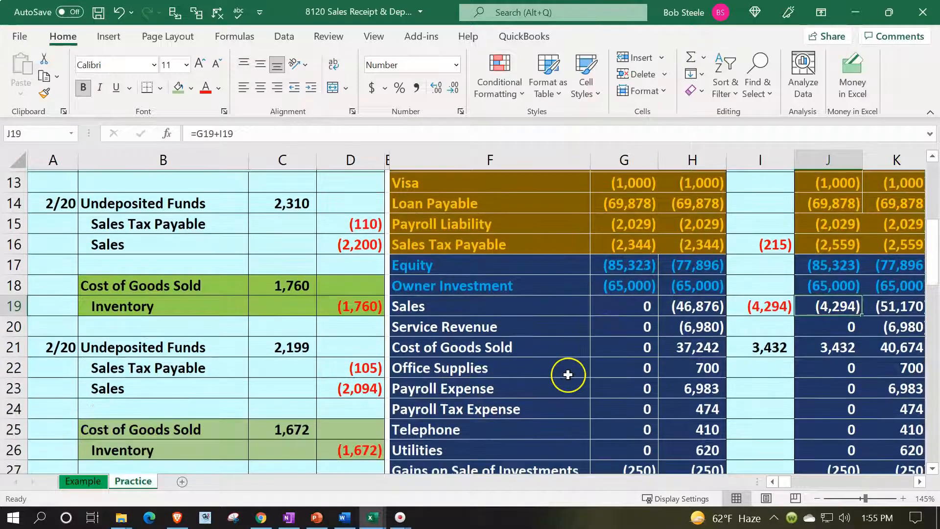
{"action": "scroll", "coordinate": [568, 374], "scroll_direction": "down", "scroll_amount": 3}
{"action": "scroll", "coordinate": [676, 298], "scroll_direction": "up", "scroll_amount": 5}
{"action": "left_click", "coordinate": [847, 200]}
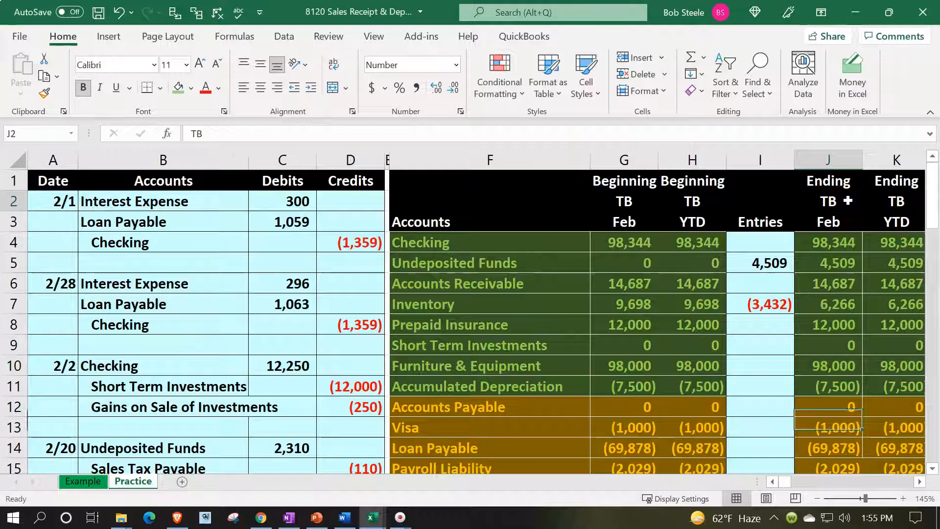
{"action": "key", "text": "Right"}
{"action": "key", "text": "Right"}
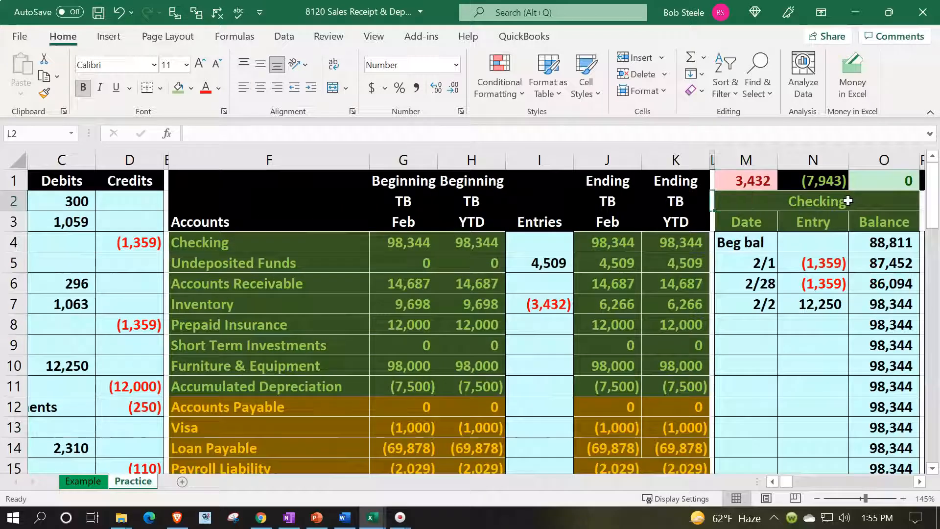
{"action": "key", "text": "Home"}
Step: Trace the journal's Inventory credit line to the trial balance and on to the Inventory ledger
{"action": "scroll", "coordinate": [472, 340], "scroll_direction": "down", "scroll_amount": 4}
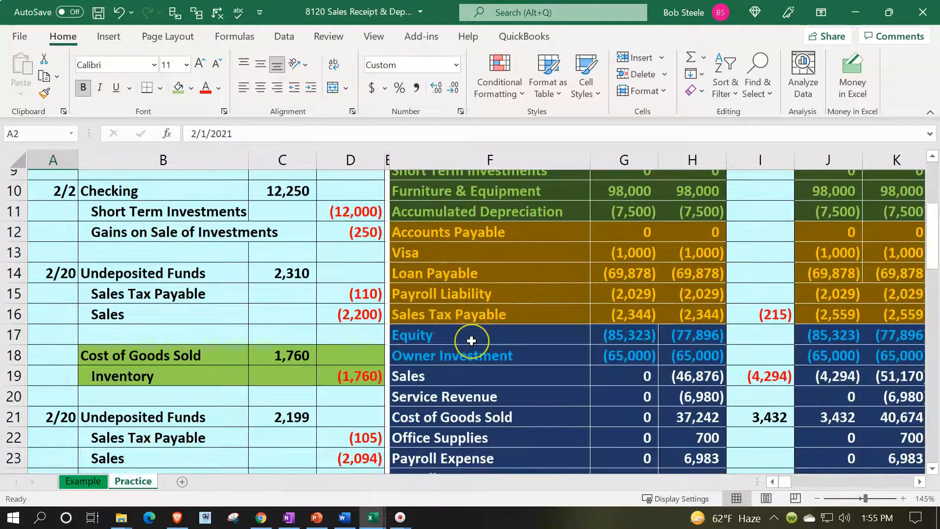
{"action": "left_click_drag", "start_coordinate": [218, 303], "coordinate": [319, 305]}
{"action": "key", "text": "ctrl+bracketleft"}
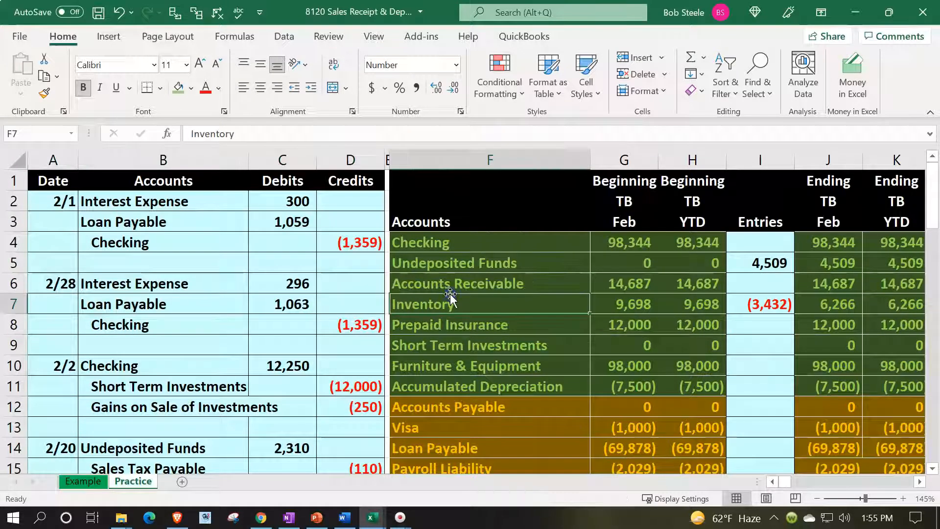
{"action": "key", "text": "Right"}
{"action": "key", "text": "Right"}
{"action": "key", "text": "Right"}
{"action": "key", "text": "Right"}
{"action": "key", "text": "Right"}
{"action": "key", "text": "Right"}
{"action": "key", "text": "Right"}
{"action": "key", "text": "Right"}
{"action": "key", "text": "Right"}
{"action": "key", "text": "Right"}
{"action": "key", "text": "Right"}
{"action": "key", "text": "Right"}
{"action": "key", "text": "Right"}
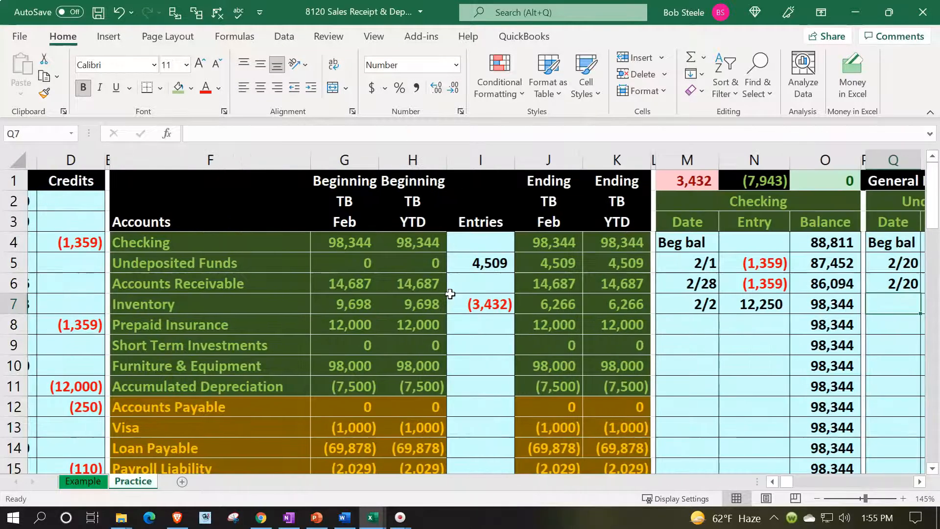
{"action": "key", "text": "Right"}
{"action": "key", "text": "Right"}
{"action": "key", "text": "Right"}
{"action": "key", "text": "Right"}
{"action": "key", "text": "Right"}
{"action": "key", "text": "Down"}
{"action": "key", "text": "Down"}
{"action": "key", "text": "Down"}
{"action": "key", "text": "Down"}
{"action": "key", "text": "Down"}
{"action": "key", "text": "Down"}
{"action": "key", "text": "Down"}
{"action": "key", "text": "Down"}
{"action": "key", "text": "Down"}
{"action": "key", "text": "Down"}
{"action": "key", "text": "Down"}
{"action": "key", "text": "Down"}
{"action": "key", "text": "Down"}
{"action": "key", "text": "Down"}
{"action": "key", "text": "Down"}
{"action": "key", "text": "Down"}
{"action": "key", "text": "Down"}
{"action": "key", "text": "Down"}
{"action": "key", "text": "Down"}
{"action": "key", "text": "Down"}
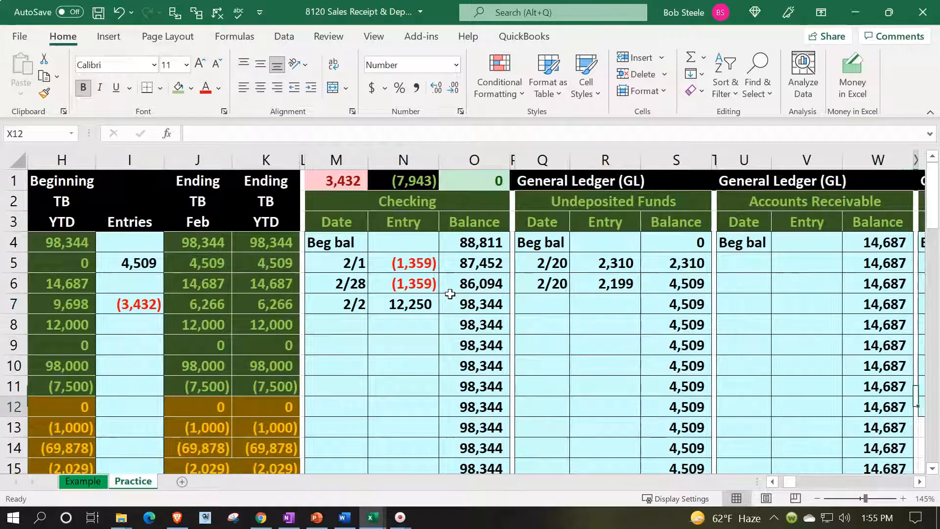
{"action": "key", "text": "Down"}
{"action": "key", "text": "Down"}
{"action": "key", "text": "Left"}
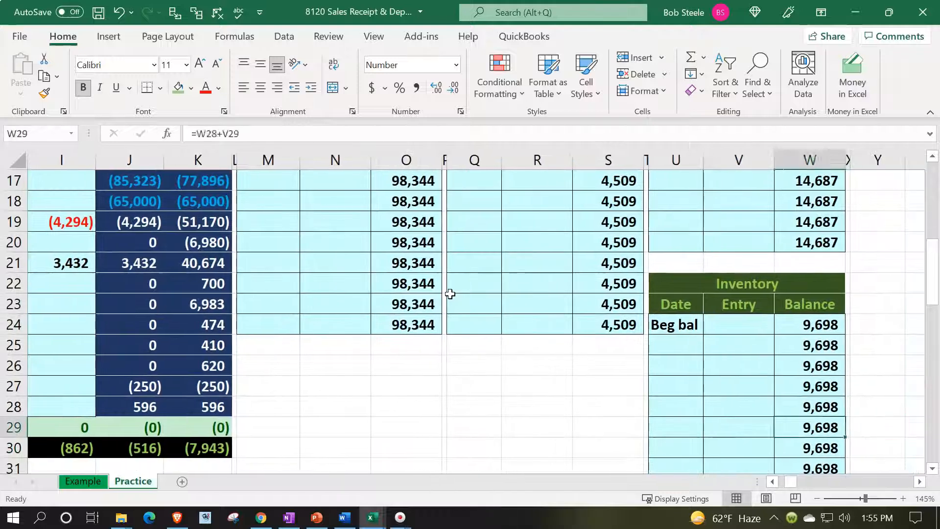
{"action": "key", "text": "Left"}
{"action": "key", "text": "Left"}
{"action": "key", "text": "Up"}
{"action": "key", "text": "Up"}
{"action": "key", "text": "Up"}
{"action": "key", "text": "Up"}
{"action": "type", "text": "4"}
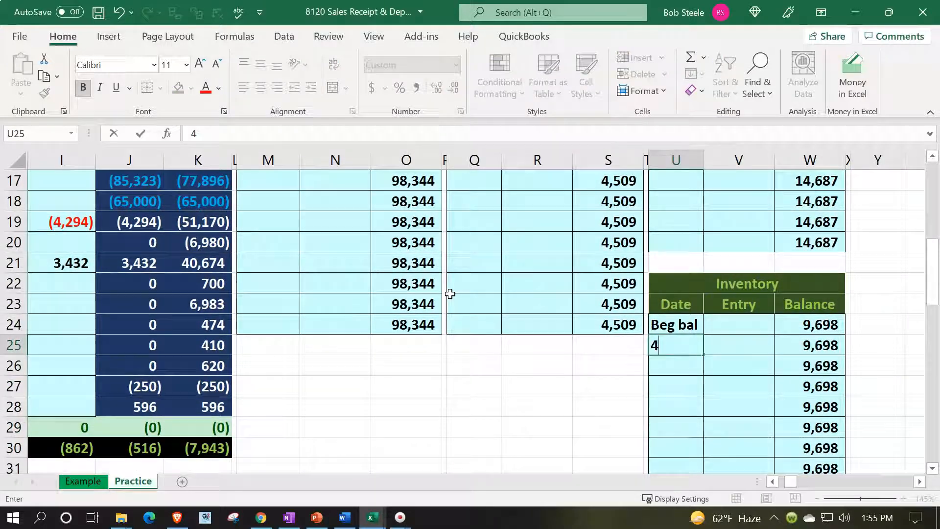
{"action": "type", "text": "/20"}
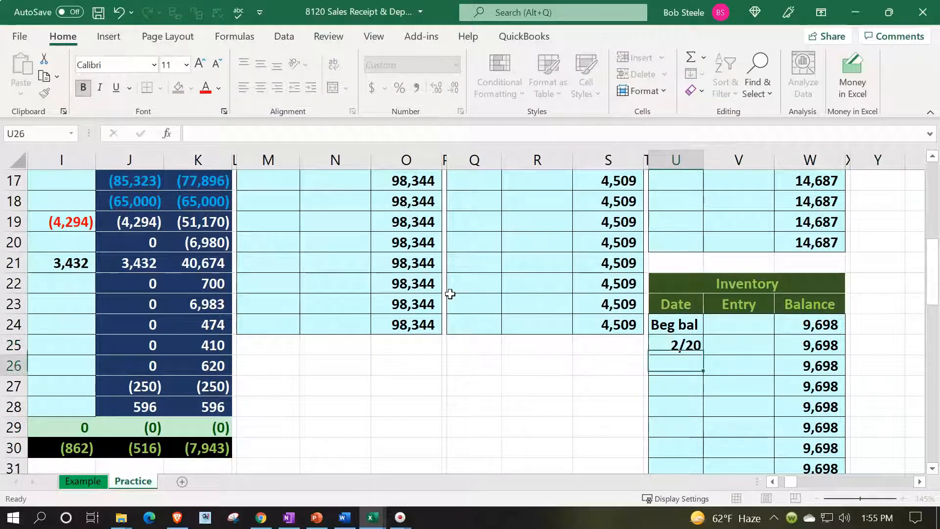
{"action": "key", "text": "Right"}
{"action": "key", "text": "Down"}
{"action": "key", "text": "Left"}
{"action": "type", "text": "2/20"}
{"action": "key", "text": "Return"}
{"action": "key", "text": "Right"}
{"action": "key", "text": "Up"}
{"action": "key", "text": "Up"}
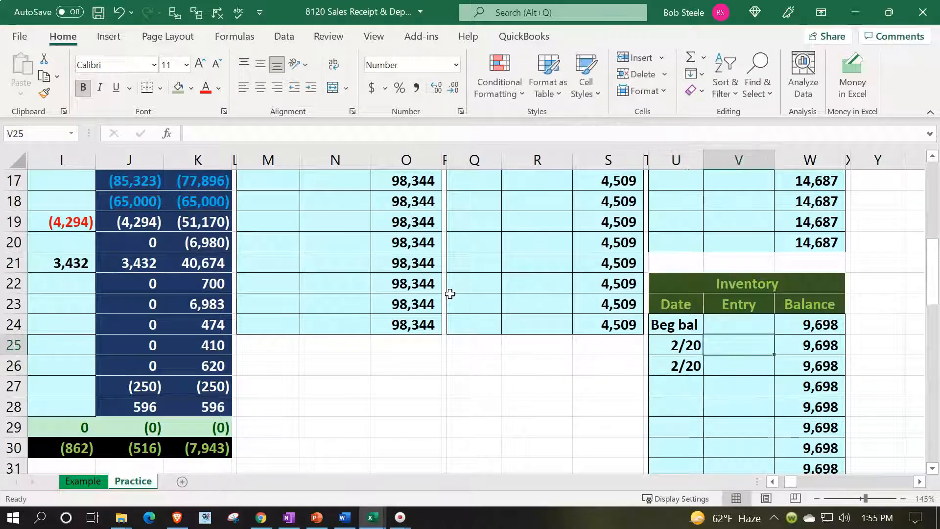
{"action": "type", "text": "="}
{"action": "key", "text": "Left"}
{"action": "key", "text": "Left"}
{"action": "key", "text": "Left"}
{"action": "key", "text": "Left"}
{"action": "key", "text": "Left"}
{"action": "key", "text": "Left"}
{"action": "key", "text": "Left"}
{"action": "key", "text": "Left"}
{"action": "key", "text": "Left"}
{"action": "key", "text": "Left"}
{"action": "key", "text": "Left"}
{"action": "key", "text": "Left"}
{"action": "key", "text": "Left"}
{"action": "key", "text": "Left"}
{"action": "key", "text": "Left"}
{"action": "key", "text": "Left"}
{"action": "key", "text": "Left"}
{"action": "key", "text": "Left"}
{"action": "key", "text": "Left"}
{"action": "key", "text": "Left"}
{"action": "key", "text": "Up"}
{"action": "key", "text": "Up"}
{"action": "key", "text": "Up"}
{"action": "key", "text": "Up"}
{"action": "key", "text": "Up"}
{"action": "key", "text": "Right"}
{"action": "key", "text": "Right"}
{"action": "key", "text": "Right"}
{"action": "key", "text": "Up"}
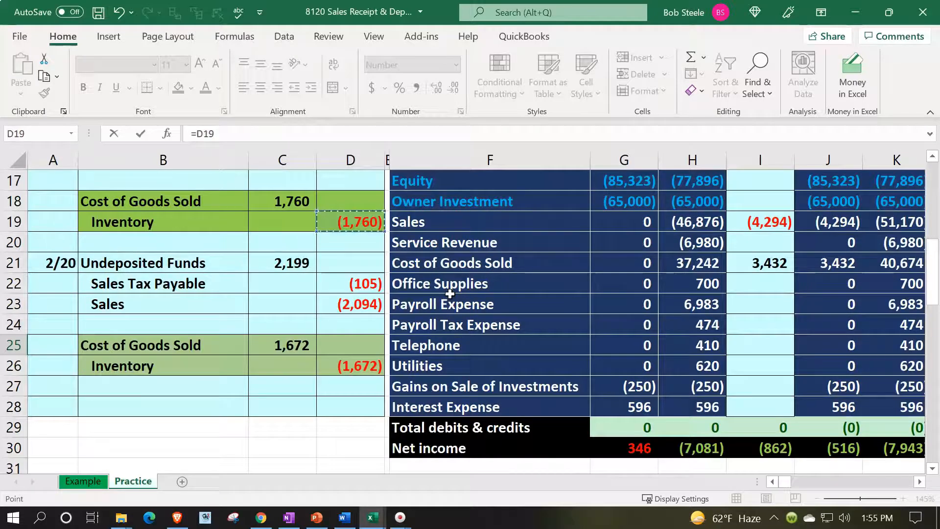
{"action": "key", "text": "Return"}
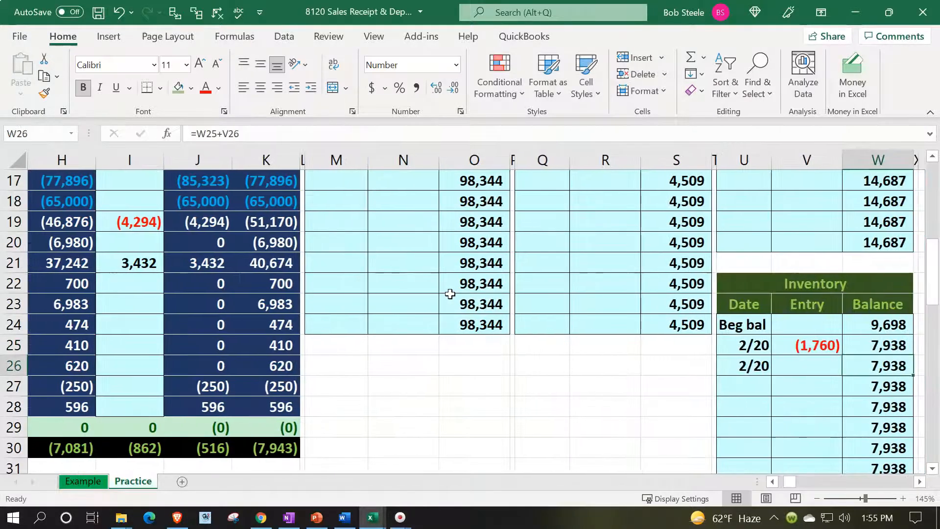
{"action": "type", "text": "="}
{"action": "key", "text": "Left"}
{"action": "key", "text": "Left"}
{"action": "key", "text": "Left"}
{"action": "key", "text": "Left"}
{"action": "key", "text": "Left"}
{"action": "key", "text": "Left"}
{"action": "key", "text": "Left"}
{"action": "key", "text": "Left"}
{"action": "key", "text": "Left"}
{"action": "key", "text": "Left"}
{"action": "key", "text": "Left"}
{"action": "key", "text": "Left"}
{"action": "key", "text": "Left"}
{"action": "key", "text": "Left"}
{"action": "key", "text": "Left"}
{"action": "key", "text": "Left"}
{"action": "key", "text": "Left"}
{"action": "key", "text": "Left"}
{"action": "key", "text": "Left"}
{"action": "key", "text": "Left"}
{"action": "key", "text": "Left"}
{"action": "key", "text": "Right"}
{"action": "key", "text": "Right"}
{"action": "key", "text": "Right"}
{"action": "key", "text": "Return"}
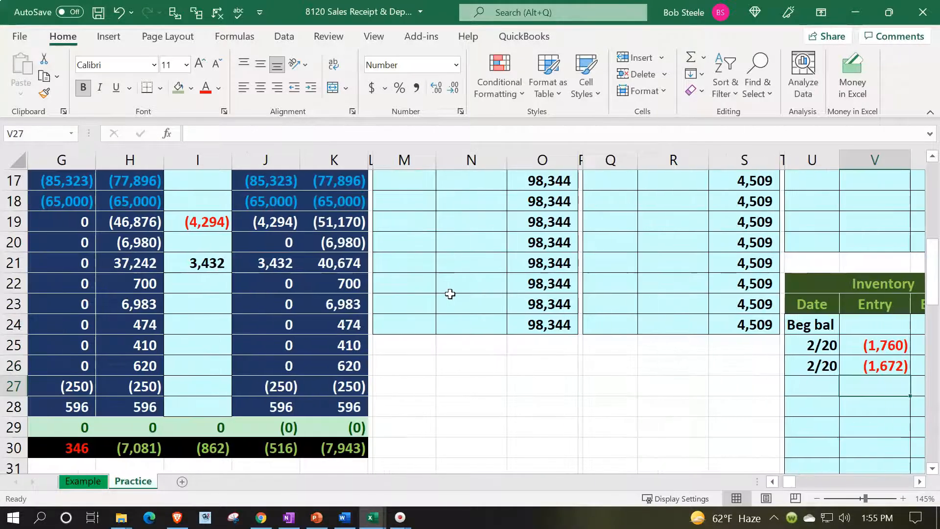
{"action": "key", "text": "Right"}
{"action": "key", "text": "Right"}
{"action": "key", "text": "Right"}
{"action": "key", "text": "Up"}
{"action": "key", "text": "Up"}
{"action": "key", "text": "Up"}
{"action": "key", "text": "Left"}
{"action": "key", "text": "Left"}
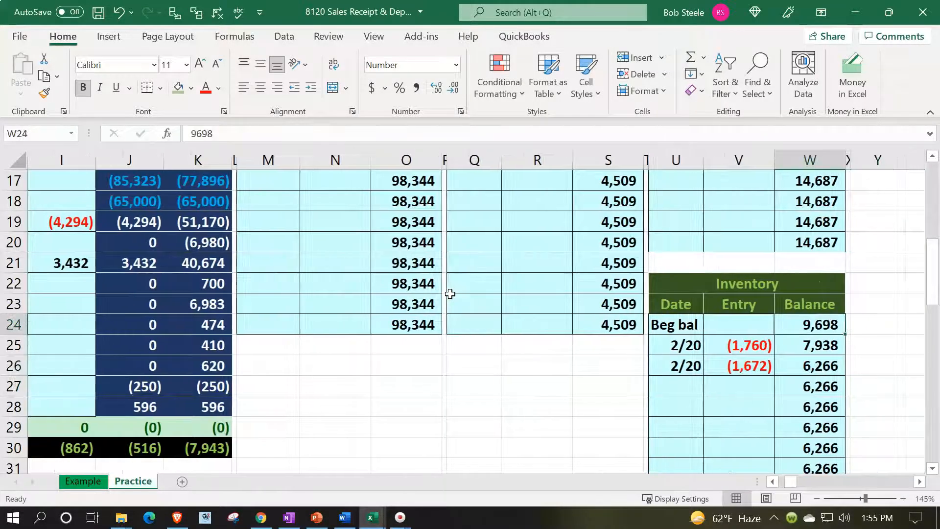
{"action": "key", "text": "Down"}
{"action": "key", "text": "Down"}
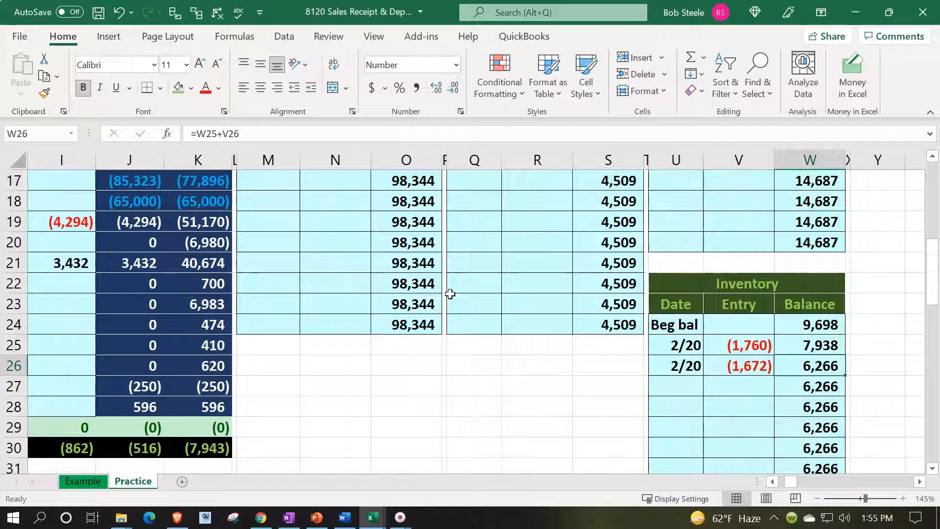
{"action": "key", "text": "Left"}
{"action": "key", "text": "Left"}
{"action": "key", "text": "Left"}
{"action": "key", "text": "Left"}
{"action": "key", "text": "Left"}
{"action": "key", "text": "Left"}
{"action": "key", "text": "Left"}
{"action": "key", "text": "Left"}
{"action": "key", "text": "Left"}
{"action": "key", "text": "Left"}
{"action": "key", "text": "Left"}
{"action": "key", "text": "Left"}
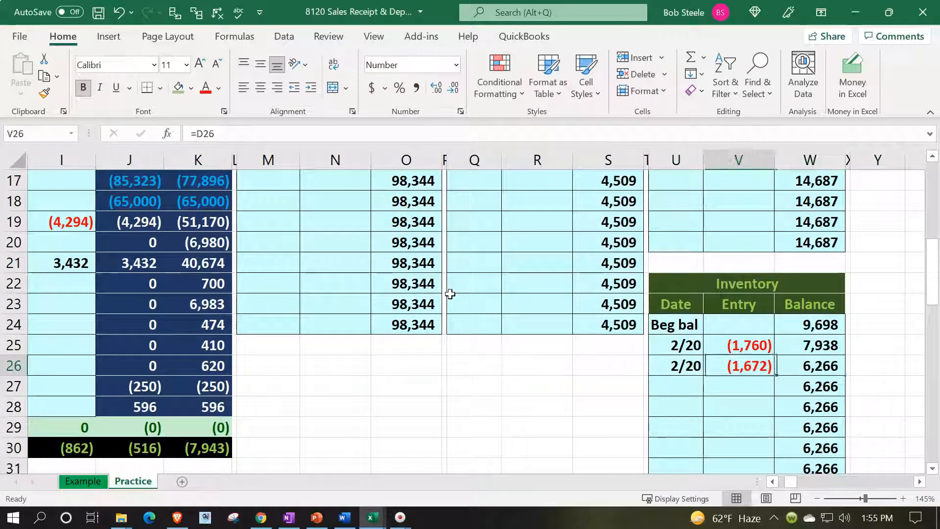
{"action": "key", "text": "Left"}
{"action": "key", "text": "Left"}
{"action": "key", "text": "Left"}
{"action": "key", "text": "Left"}
{"action": "key", "text": "Left"}
{"action": "key", "text": "Left"}
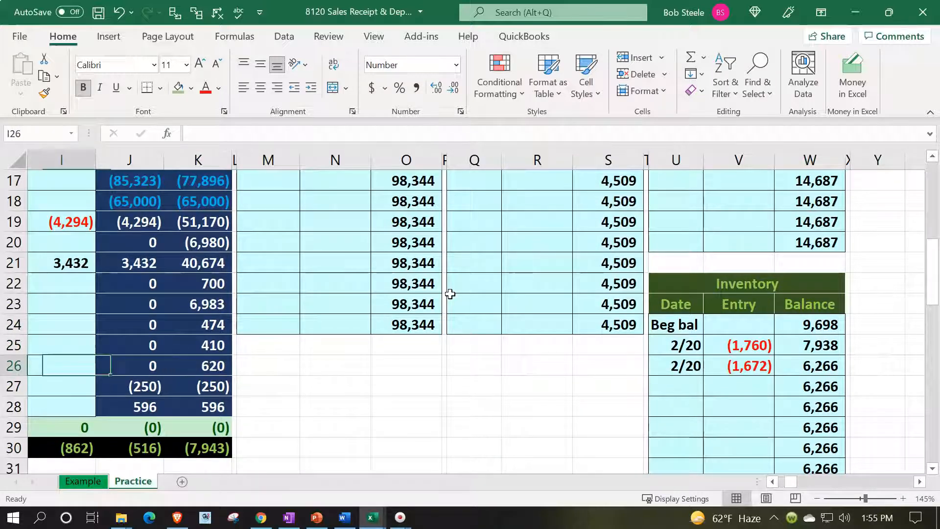
{"action": "scroll", "coordinate": [450, 293], "scroll_direction": "up", "scroll_amount": 6}
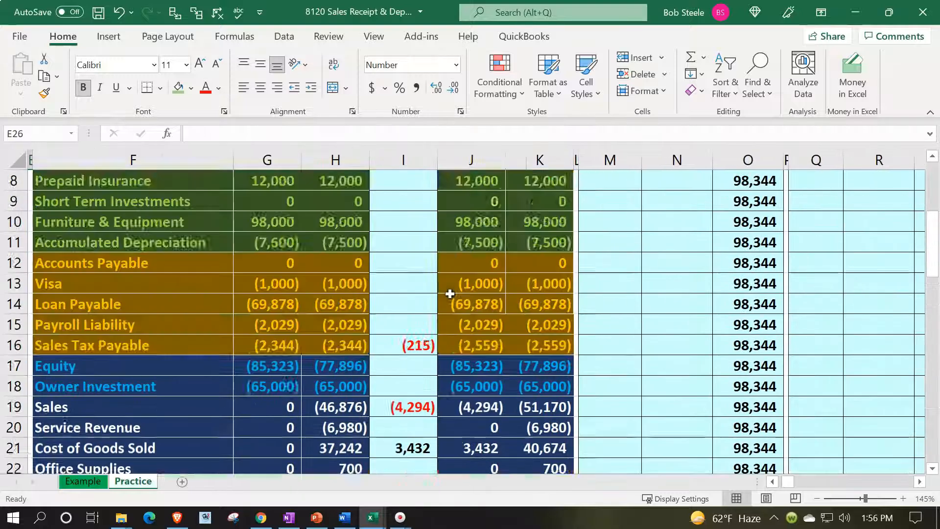
{"action": "left_click", "coordinate": [469, 299]}
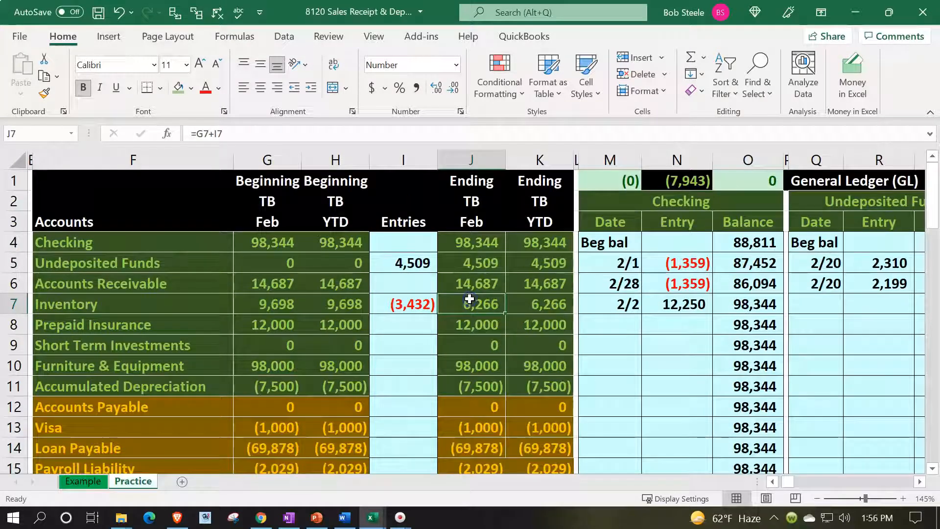
{"action": "key", "text": "Right"}
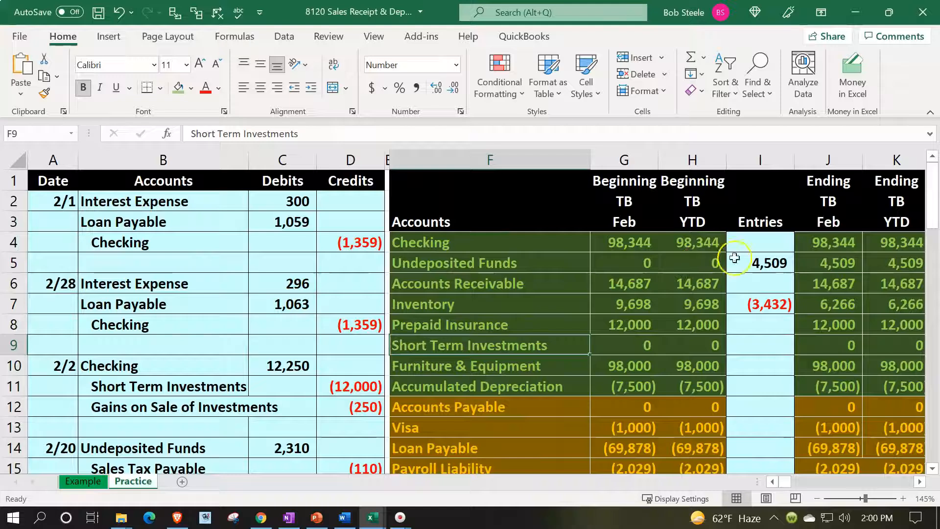
{"action": "left_click", "coordinate": [811, 264]}
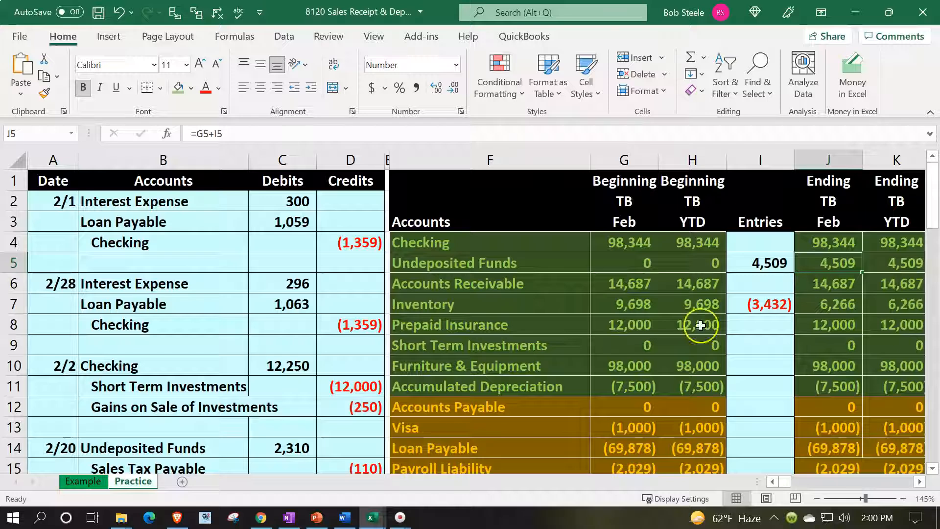
{"action": "left_click", "coordinate": [438, 386]}
{"action": "scroll", "coordinate": [441, 384], "scroll_direction": "down", "scroll_amount": 3}
{"action": "scroll", "coordinate": [441, 385], "scroll_direction": "down", "scroll_amount": 3}
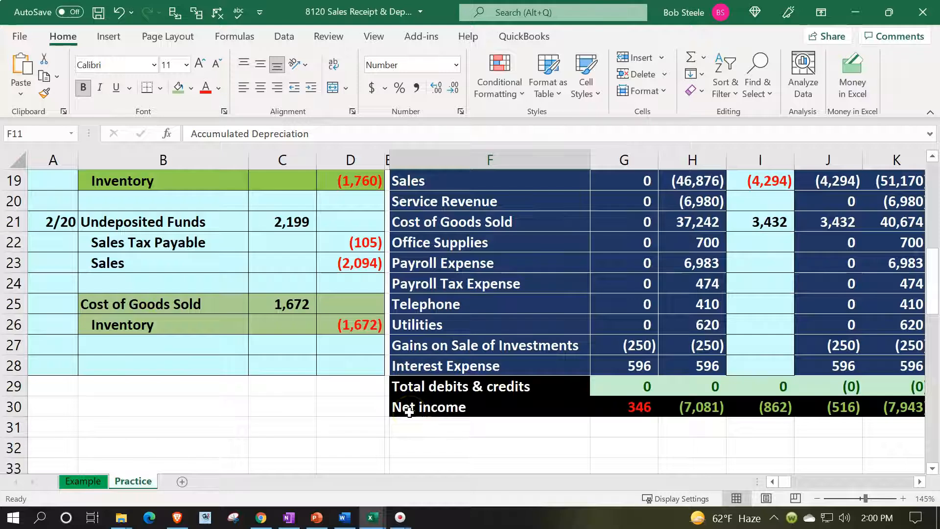
{"action": "scroll", "coordinate": [409, 411], "scroll_direction": "up", "scroll_amount": 2}
{"action": "left_click_drag", "start_coordinate": [176, 284], "coordinate": [327, 449]}
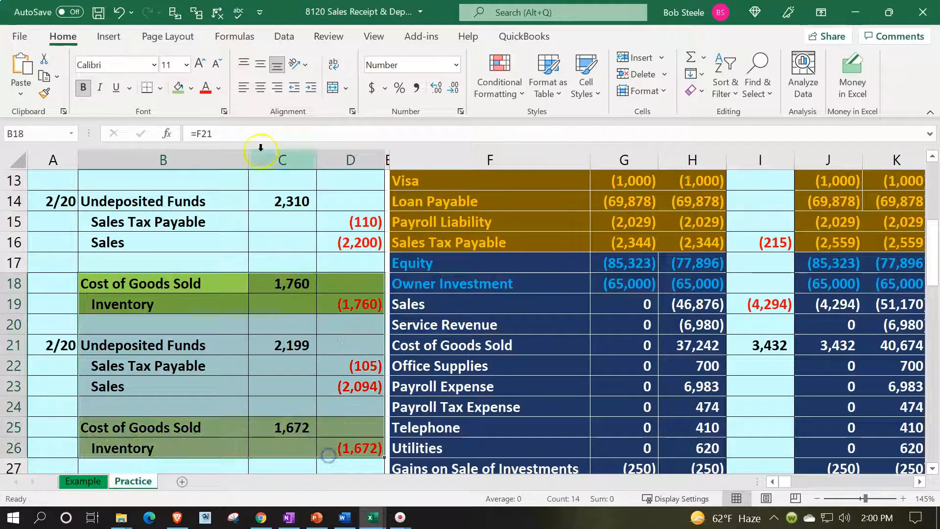
{"action": "left_click", "coordinate": [191, 88]}
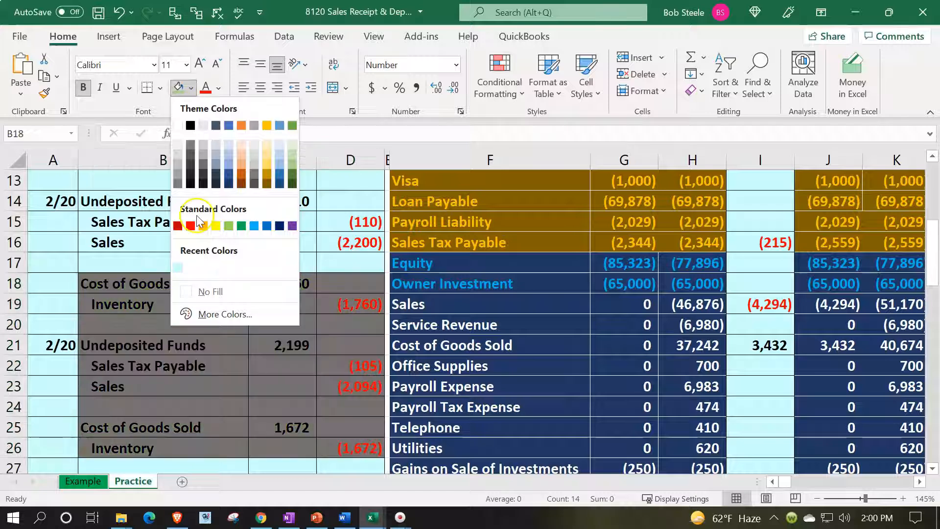
Step: Fill the lower journal rows with the same light blue as the rows above
{"action": "left_click", "coordinate": [178, 267]}
{"action": "scroll", "coordinate": [181, 267], "scroll_direction": "down", "scroll_amount": 2}
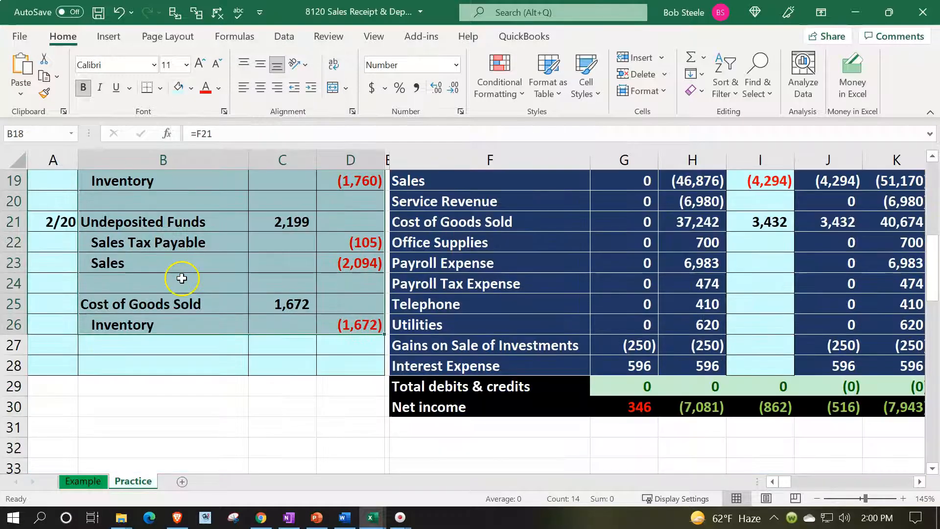
{"action": "left_click_drag", "start_coordinate": [71, 362], "coordinate": [339, 368]}
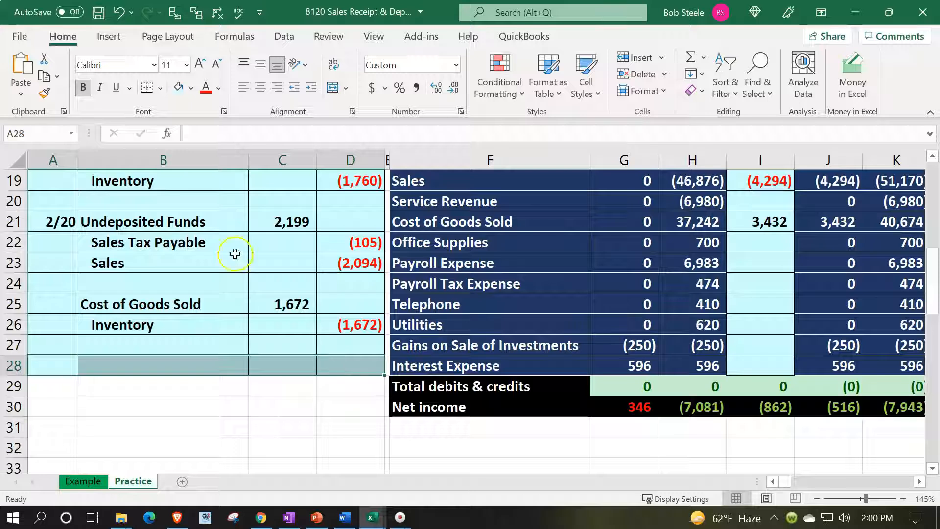
Step: Copy row 28's formatting onto journal rows 29 and 30 with Format Painter
{"action": "left_click", "coordinate": [44, 95]}
{"action": "left_click_drag", "start_coordinate": [68, 386], "coordinate": [328, 404]}
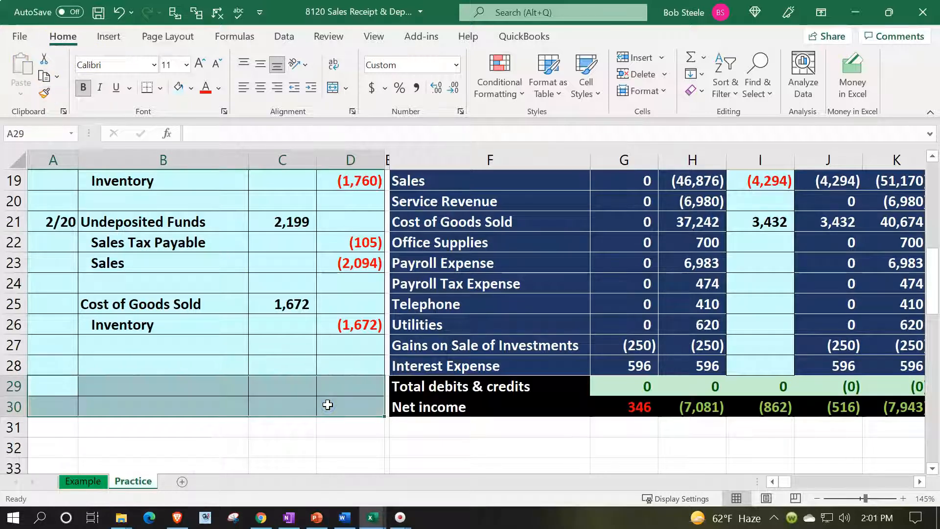
{"action": "left_click", "coordinate": [64, 362]}
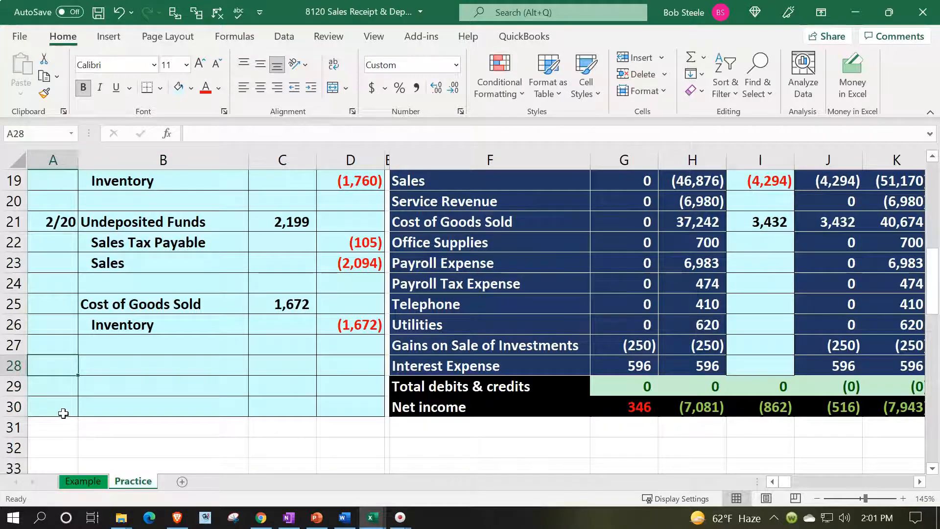
Step: Date the new journal entry 2/20 and link its first account to the Checking name
{"action": "type", "text": "2/20"}
{"action": "key", "text": "Return"}
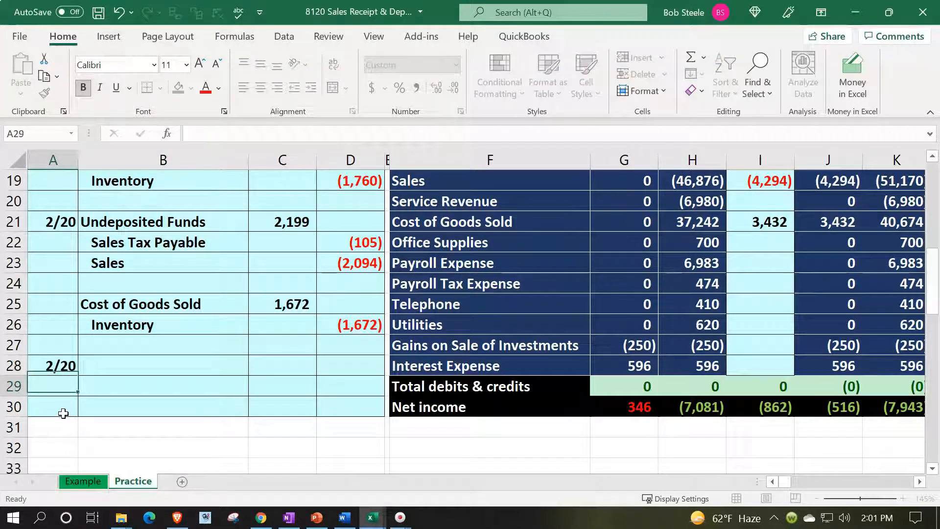
{"action": "key", "text": "Right"}
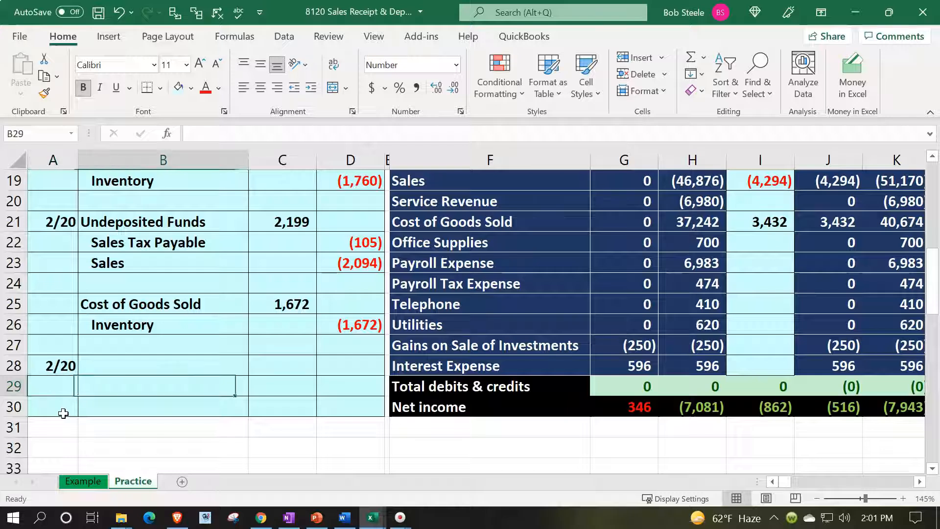
{"action": "key", "text": "Up"}
{"action": "type", "text": "="}
{"action": "key", "text": "Right"}
{"action": "key", "text": "Right"}
{"action": "key", "text": "Right"}
{"action": "key", "text": "Up"}
{"action": "key", "text": "Up"}
{"action": "key", "text": "Up"}
{"action": "key", "text": "Up"}
{"action": "key", "text": "Up"}
{"action": "key", "text": "Up"}
{"action": "key", "text": "Up"}
{"action": "key", "text": "Up"}
{"action": "key", "text": "Up"}
{"action": "key", "text": "Up"}
{"action": "key", "text": "Up"}
{"action": "key", "text": "Up"}
{"action": "key", "text": "Up"}
{"action": "key", "text": "Up"}
{"action": "key", "text": "Up"}
{"action": "key", "text": "Up"}
{"action": "key", "text": "Up"}
{"action": "key", "text": "Up"}
{"action": "key", "text": "Up"}
{"action": "key", "text": "Up"}
{"action": "key", "text": "Up"}
{"action": "key", "text": "Up"}
{"action": "key", "text": "Up"}
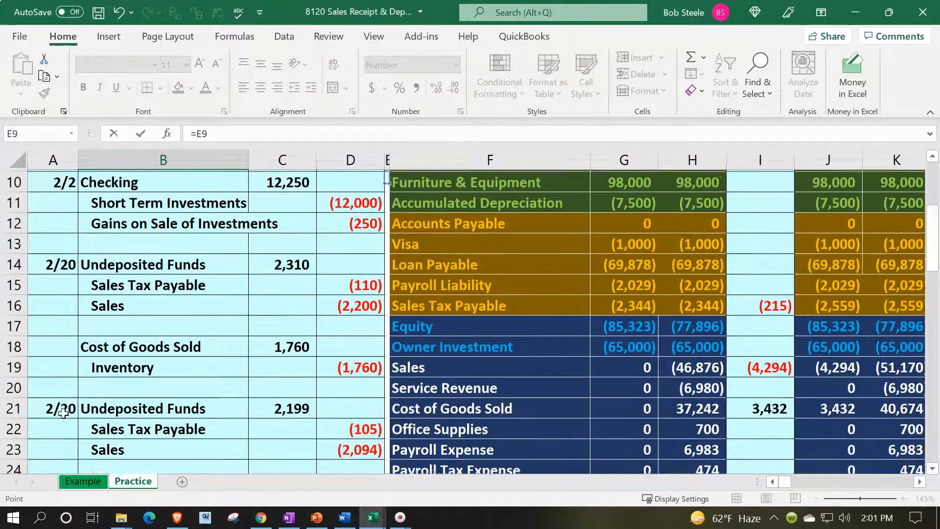
{"action": "key", "text": "Up"}
{"action": "key", "text": "Up"}
{"action": "key", "text": "Up"}
{"action": "key", "text": "Right"}
{"action": "key", "text": "Down"}
{"action": "key", "text": "Down"}
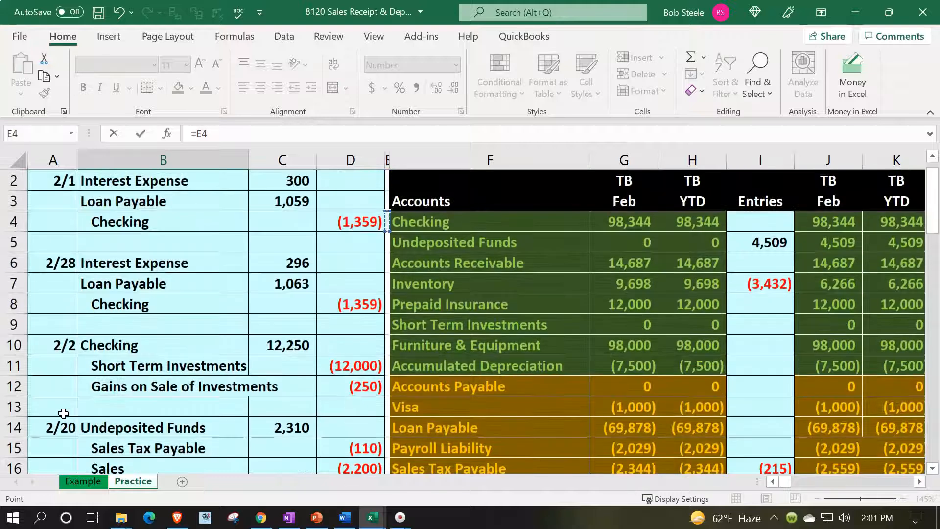
{"action": "key", "text": "Return"}
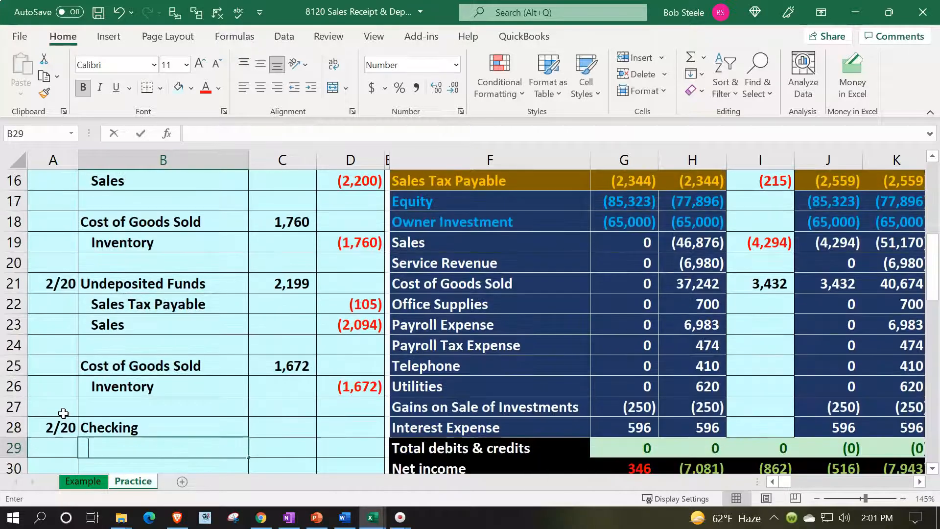
Step: Link the second line to Undeposited Funds and indent it as the credit account
{"action": "type", "text": "="}
{"action": "key", "text": "Right"}
{"action": "key", "text": "Right"}
{"action": "key", "text": "Right"}
{"action": "key", "text": "Up"}
{"action": "key", "text": "Up"}
{"action": "key", "text": "Up"}
{"action": "key", "text": "Up"}
{"action": "key", "text": "Up"}
{"action": "key", "text": "Up"}
{"action": "key", "text": "Up"}
{"action": "key", "text": "Up"}
{"action": "key", "text": "Up"}
{"action": "key", "text": "Up"}
{"action": "key", "text": "Up"}
{"action": "key", "text": "Up"}
{"action": "key", "text": "Up"}
{"action": "key", "text": "Up"}
{"action": "key", "text": "Up"}
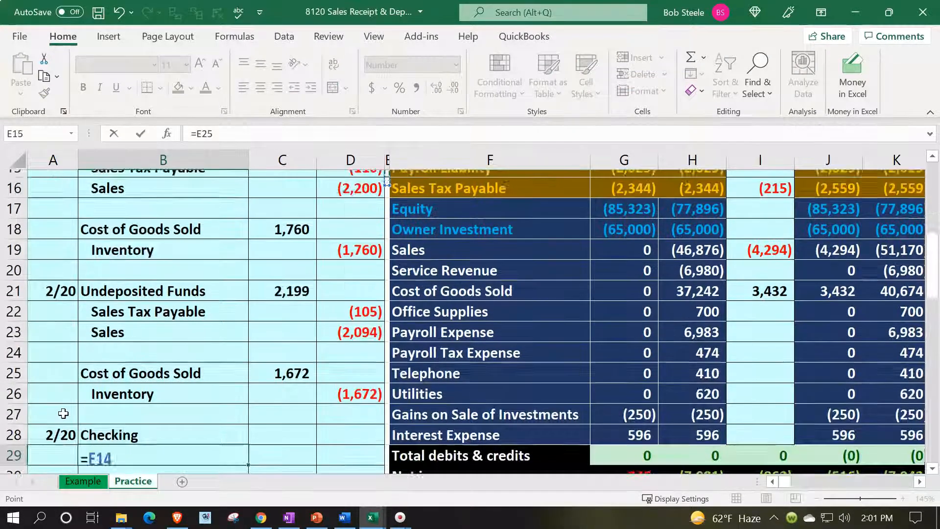
{"action": "key", "text": "Up"}
{"action": "key", "text": "Up"}
{"action": "key", "text": "Up"}
{"action": "key", "text": "Up"}
{"action": "key", "text": "Up"}
{"action": "key", "text": "Up"}
{"action": "key", "text": "Up"}
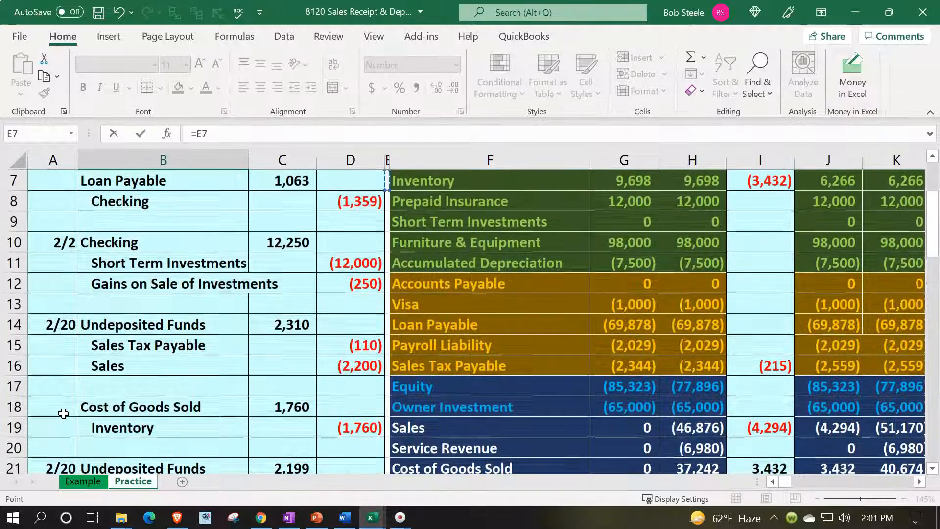
{"action": "key", "text": "Up"}
{"action": "key", "text": "Down"}
{"action": "key", "text": "Up"}
{"action": "key", "text": "Up"}
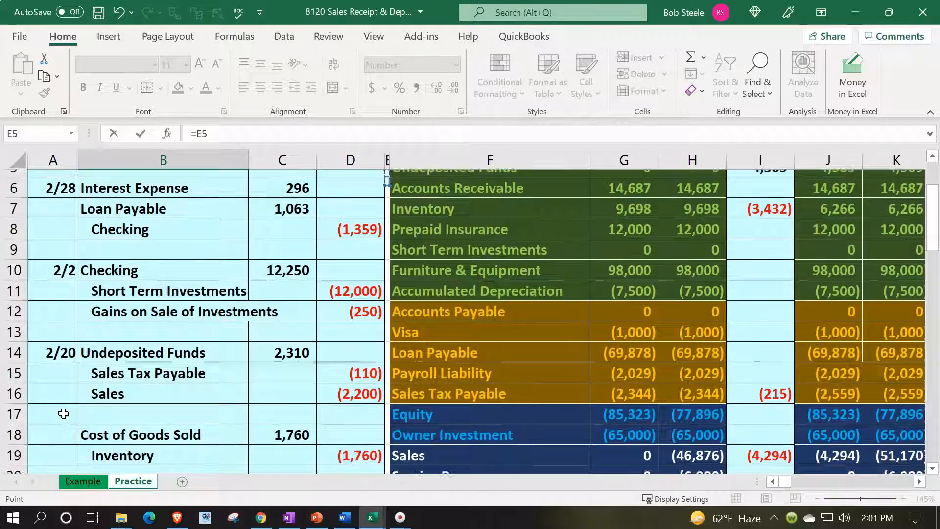
{"action": "key", "text": "Right"}
{"action": "key", "text": "Escape"}
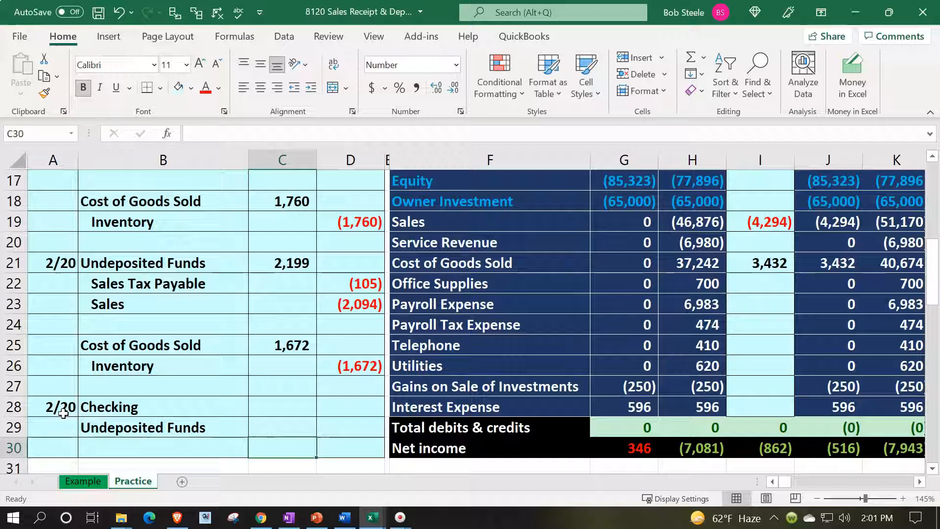
{"action": "key", "text": "Up"}
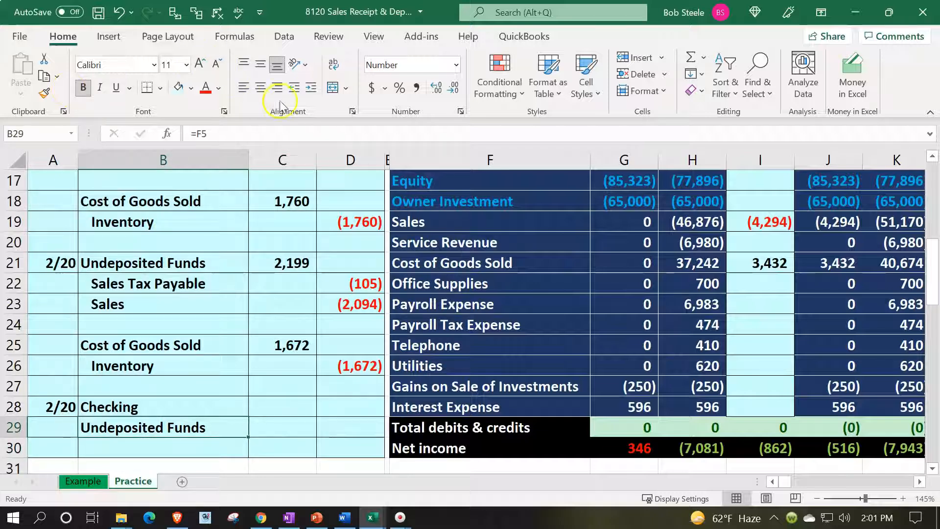
{"action": "left_click", "coordinate": [311, 87]}
Step: Start the Checking debit amount formula, pointing at the earlier Undeposited Funds amount
{"action": "key", "text": "Right"}
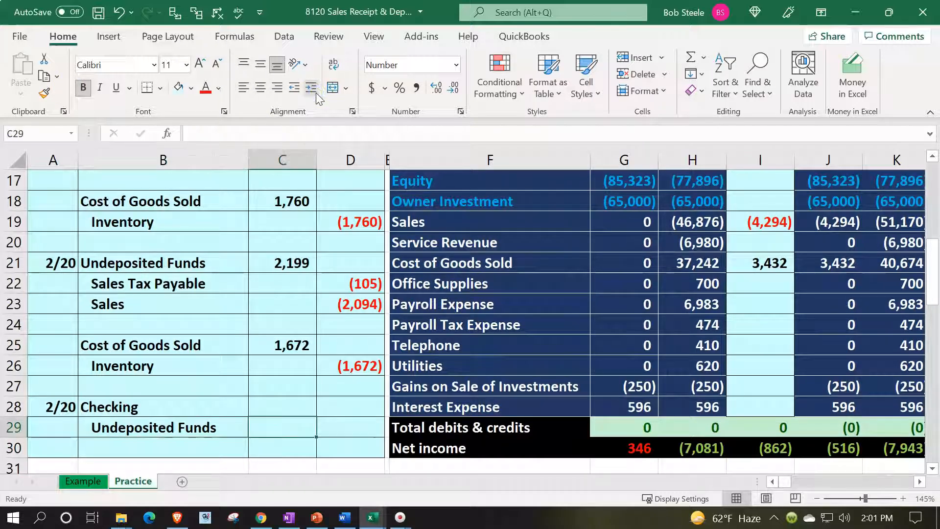
{"action": "key", "text": "Up"}
{"action": "type", "text": "="}
{"action": "scroll", "coordinate": [154, 377], "scroll_direction": "up", "scroll_amount": 1}
{"action": "left_click", "coordinate": [263, 225]}
Step: Make the Checking debit the sum of the two 2/20 Undeposited Funds amounts, 4,509
{"action": "left_click", "coordinate": [282, 187]}
{"action": "type", "text": "+"}
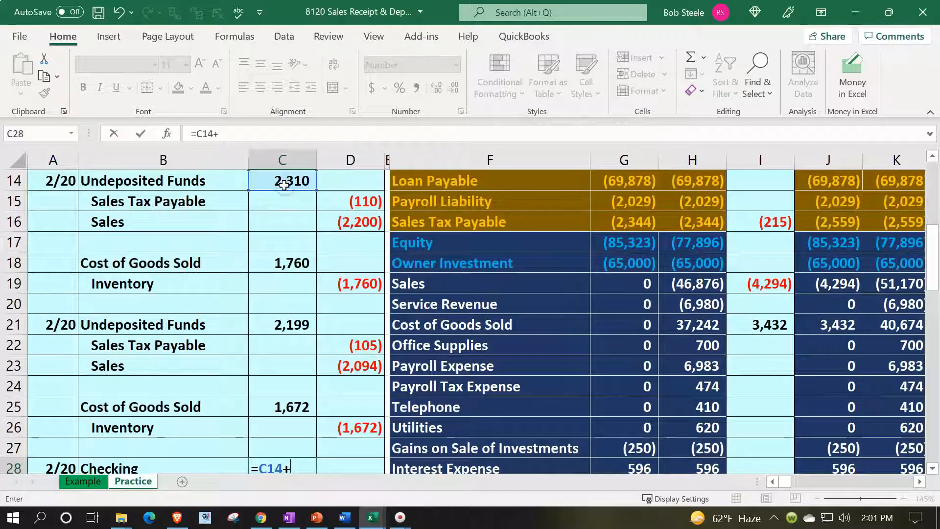
{"action": "left_click", "coordinate": [296, 330]}
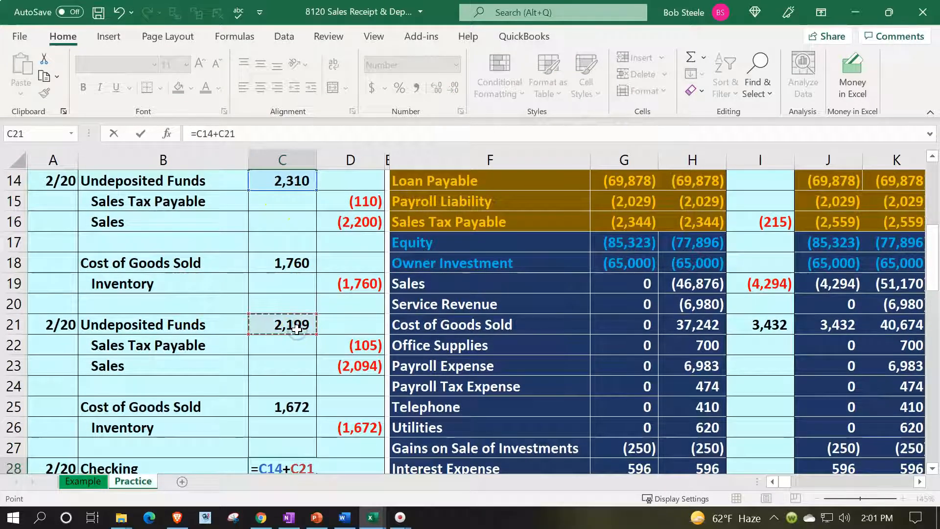
{"action": "key", "text": "Return"}
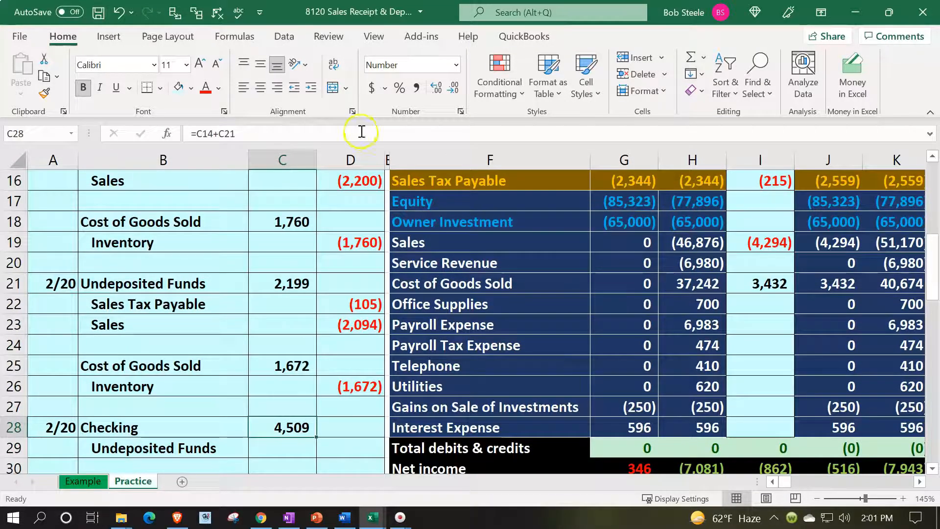
{"action": "left_click", "coordinate": [436, 88]}
{"action": "left_click", "coordinate": [436, 88]}
{"action": "left_click", "coordinate": [452, 86]}
{"action": "left_click", "coordinate": [452, 86]}
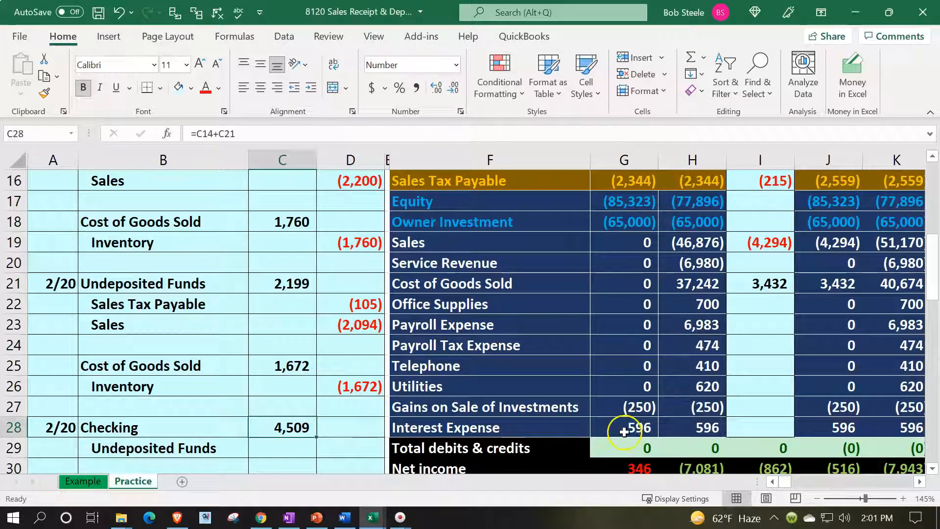
Step: Credit Undeposited Funds with =-C28, showing (4,509), and verify the 4,509 debit
{"action": "left_click", "coordinate": [366, 458]}
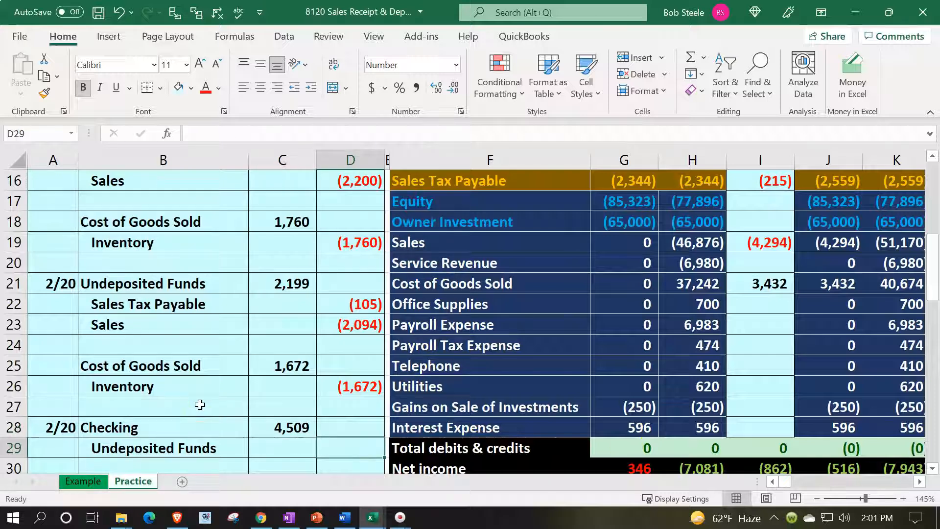
{"action": "type", "text": "-"}
{"action": "key", "text": "Up"}
{"action": "key", "text": "Left"}
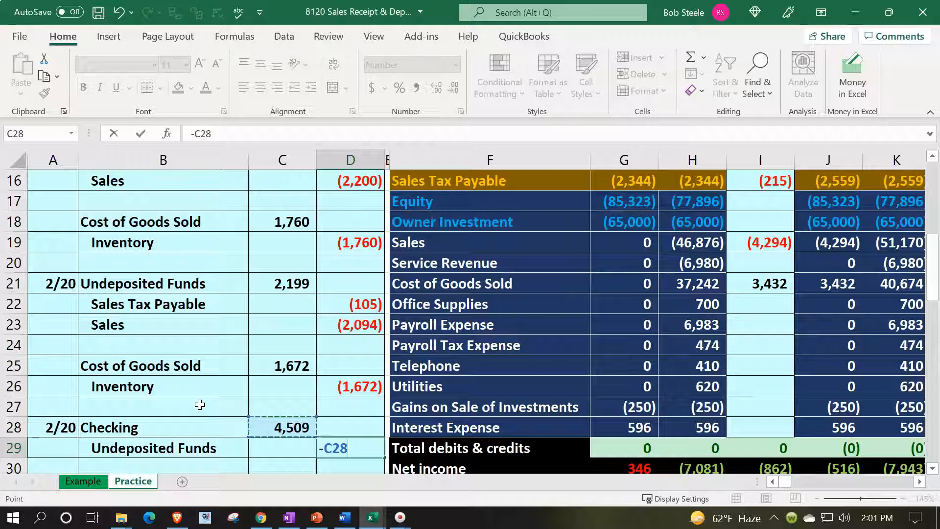
{"action": "key", "text": "Return"}
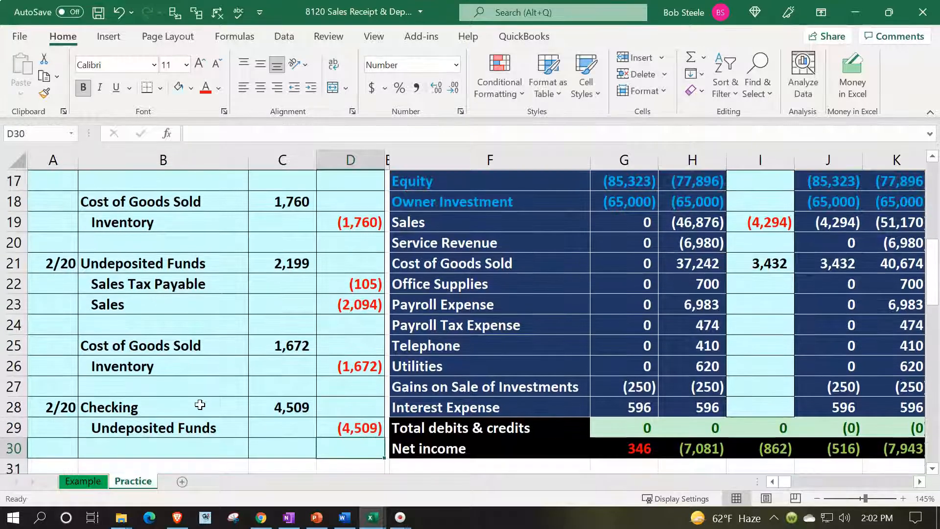
{"action": "left_click_drag", "start_coordinate": [200, 404], "coordinate": [260, 399]}
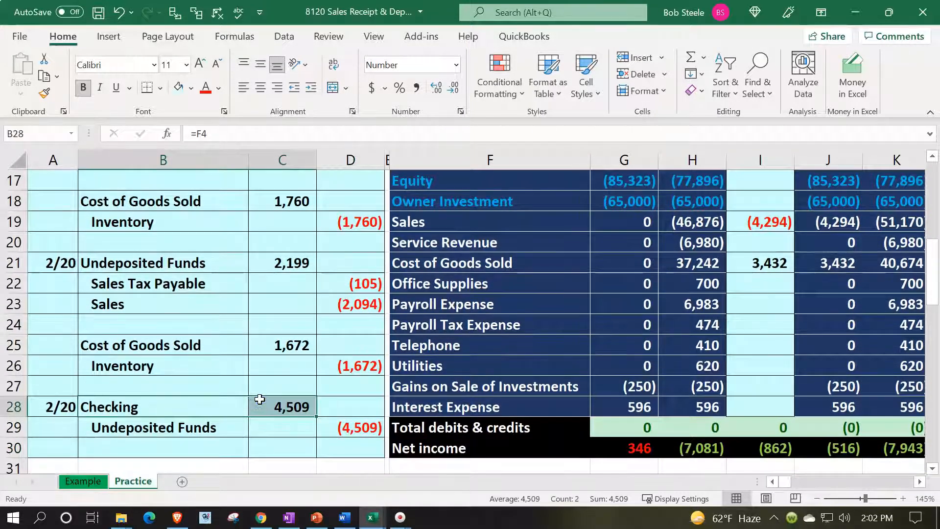
{"action": "scroll", "coordinate": [447, 285], "scroll_direction": "up", "scroll_amount": 4}
Step: Post the trial balance Checking entry as =C28, showing 4,509
{"action": "scroll", "coordinate": [447, 285], "scroll_direction": "up", "scroll_amount": 1}
{"action": "left_click", "coordinate": [444, 285]}
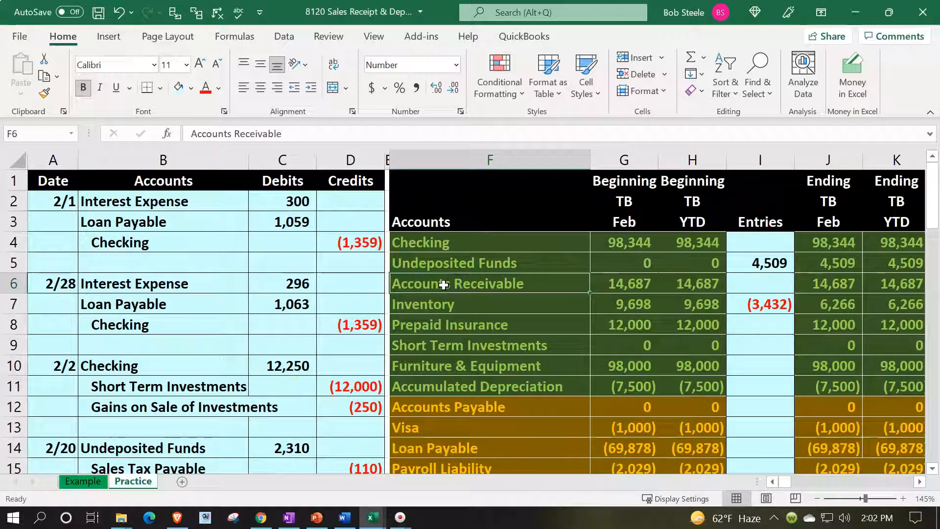
{"action": "key", "text": "Right"}
{"action": "key", "text": "Right"}
{"action": "key", "text": "Right"}
{"action": "key", "text": "Up"}
{"action": "key", "text": "Up"}
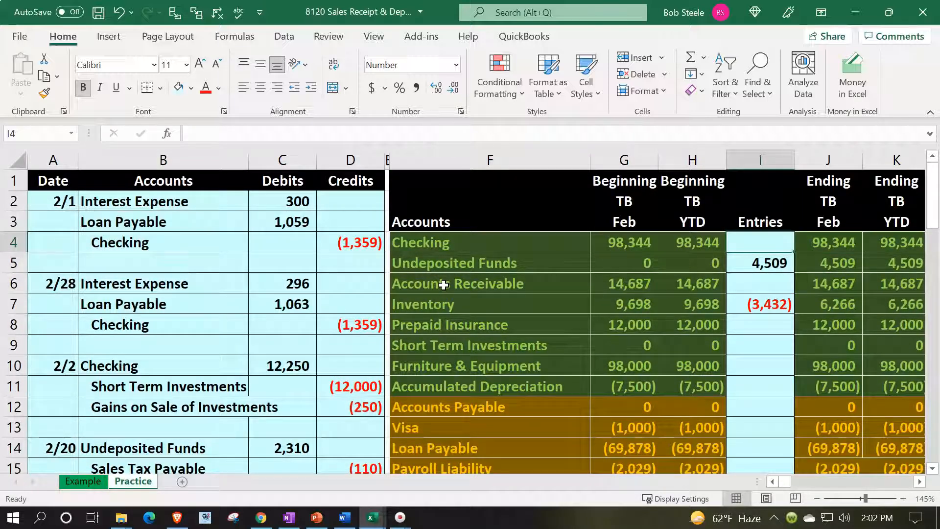
{"action": "type", "text": "="}
{"action": "key", "text": "Down"}
{"action": "key", "text": "Down"}
{"action": "key", "text": "Down"}
{"action": "key", "text": "Down"}
{"action": "key", "text": "Down"}
{"action": "key", "text": "Down"}
{"action": "key", "text": "Down"}
{"action": "key", "text": "Down"}
{"action": "key", "text": "Down"}
{"action": "key", "text": "Down"}
{"action": "key", "text": "Down"}
{"action": "key", "text": "Down"}
{"action": "key", "text": "Down"}
{"action": "key", "text": "Down"}
{"action": "key", "text": "Down"}
{"action": "key", "text": "Down"}
{"action": "key", "text": "Down"}
{"action": "key", "text": "Down"}
{"action": "key", "text": "Down"}
{"action": "key", "text": "Down"}
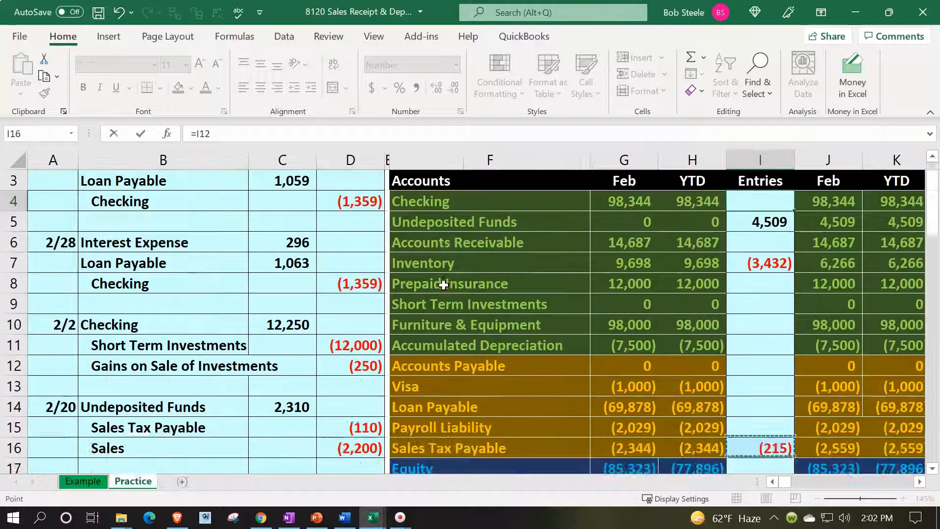
{"action": "key", "text": "Left"}
{"action": "key", "text": "Left"}
{"action": "key", "text": "Left"}
{"action": "key", "text": "Down"}
{"action": "key", "text": "Down"}
{"action": "key", "text": "Down"}
{"action": "key", "text": "Down"}
{"action": "key", "text": "Left"}
{"action": "key", "text": "Left"}
{"action": "key", "text": "Left"}
{"action": "key", "text": "Up"}
{"action": "key", "text": "Up"}
{"action": "key", "text": "Up"}
{"action": "key", "text": "Return"}
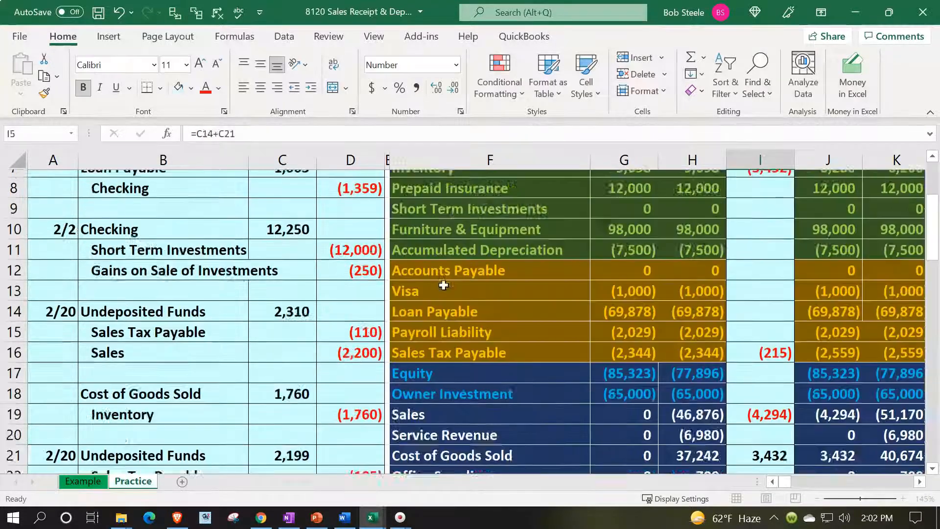
Step: Review Checking's beginning balance, entry and ending balance of 102,852
{"action": "key", "text": "Up"}
{"action": "key", "text": "Up"}
{"action": "key", "text": "Down"}
{"action": "key", "text": "Left"}
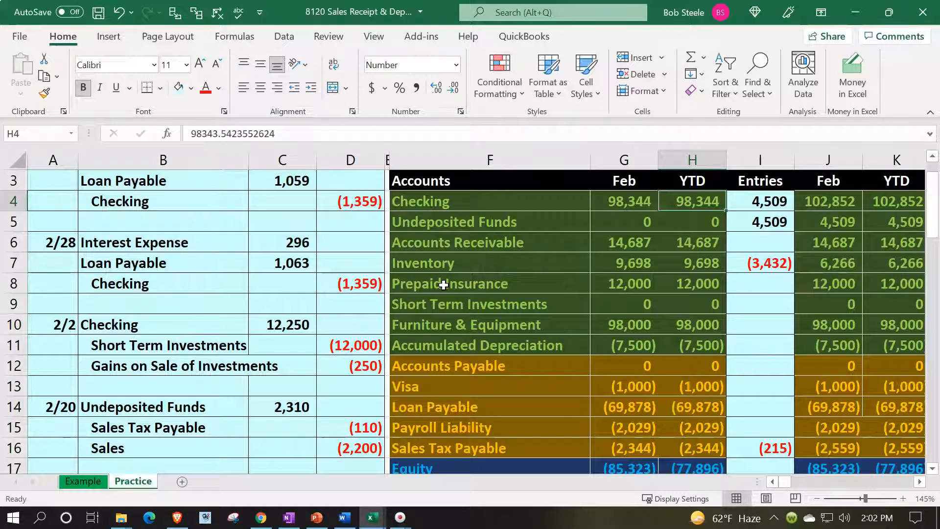
{"action": "key", "text": "Right"}
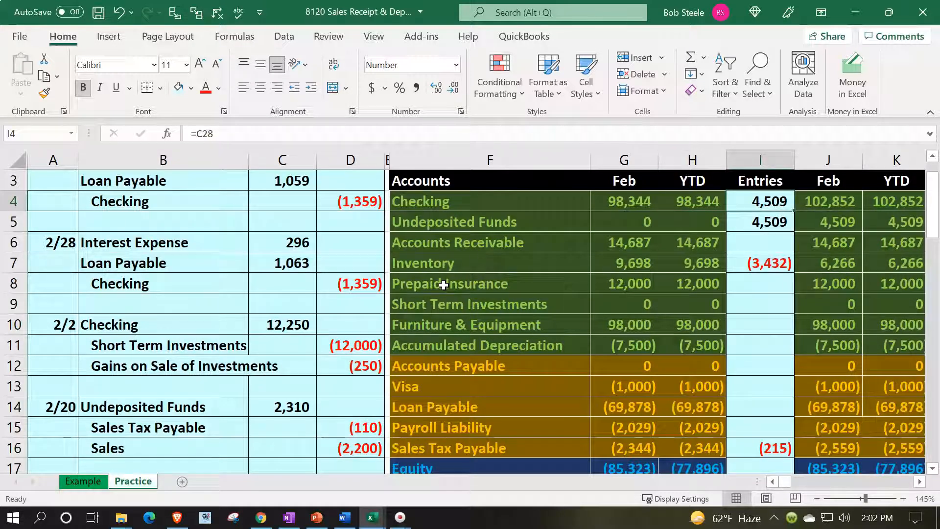
{"action": "key", "text": "Right"}
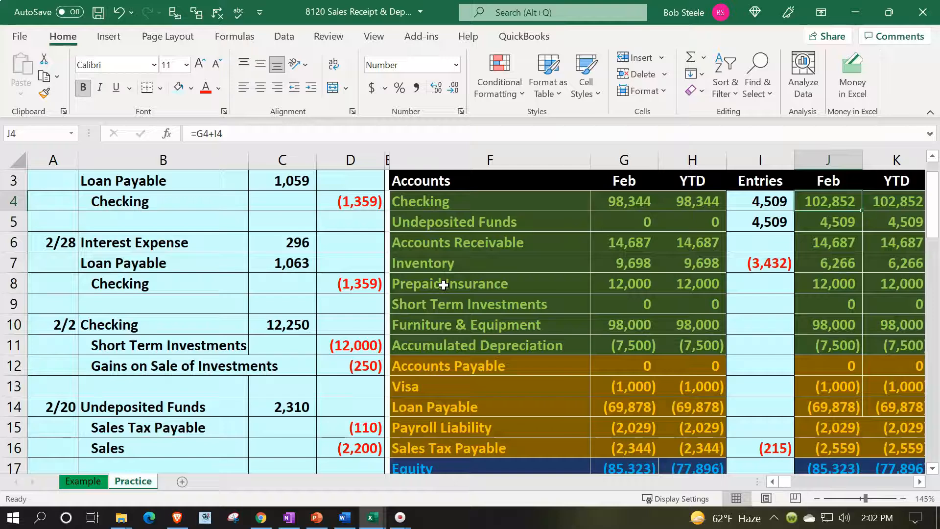
{"action": "scroll", "coordinate": [246, 340], "scroll_direction": "down", "scroll_amount": 6}
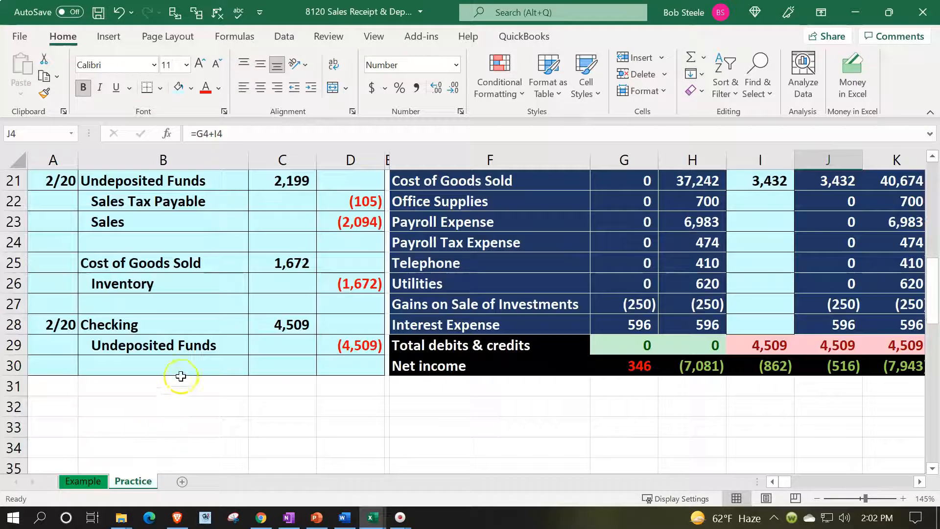
{"action": "left_click_drag", "start_coordinate": [182, 348], "coordinate": [344, 345]}
{"action": "scroll", "coordinate": [326, 346], "scroll_direction": "up", "scroll_amount": 4}
{"action": "scroll", "coordinate": [325, 345], "scroll_direction": "up", "scroll_amount": 2}
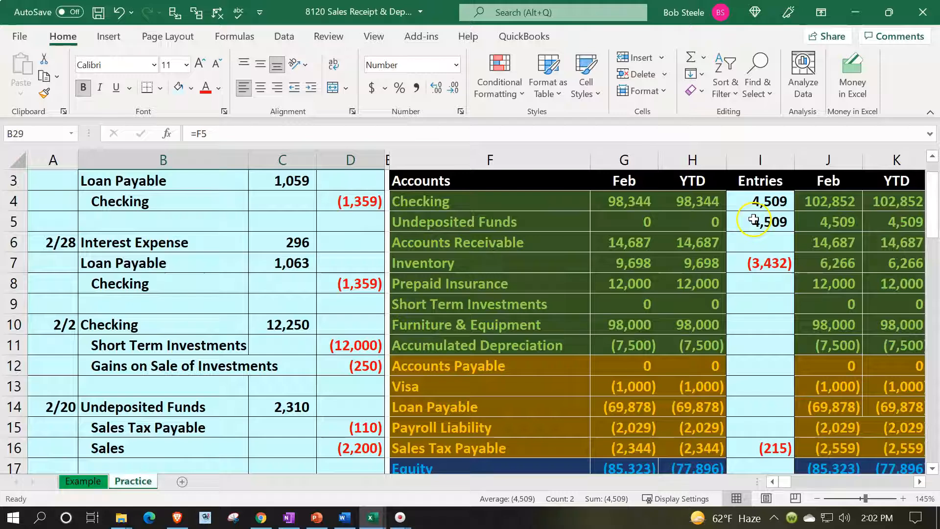
Step: Add the (4,509) deposit credit to the Undeposited Funds entry formula, bringing it to 0
{"action": "left_click", "coordinate": [778, 224]}
{"action": "double_click", "coordinate": [780, 225]}
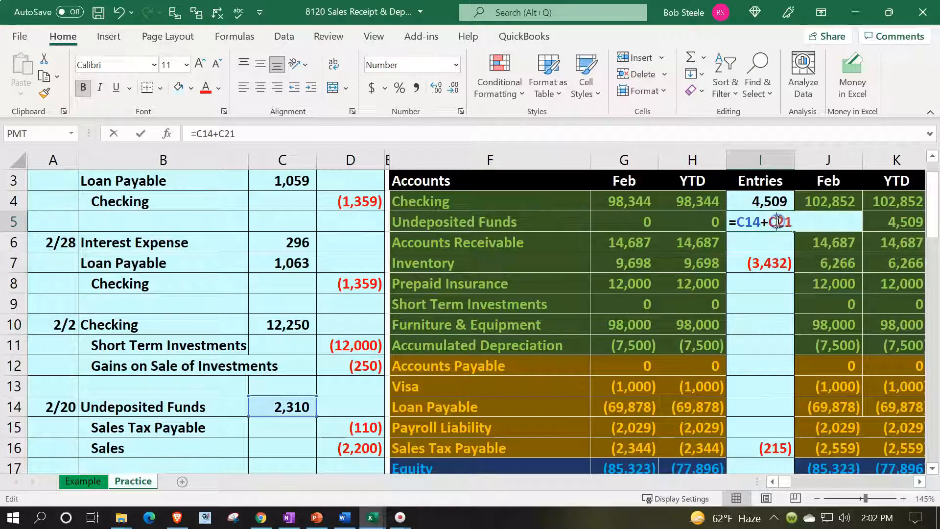
{"action": "type", "text": "+"}
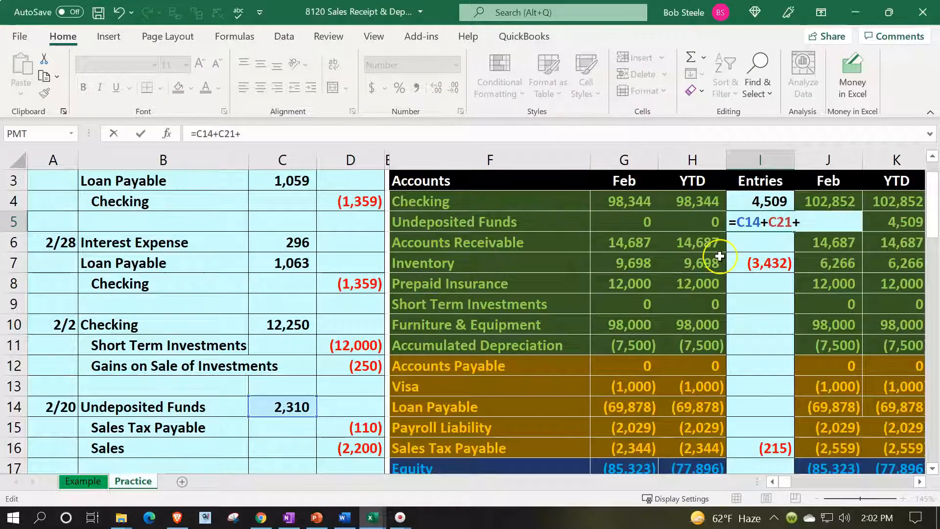
{"action": "left_click", "coordinate": [306, 432]}
{"action": "scroll", "coordinate": [306, 433], "scroll_direction": "down", "scroll_amount": 6}
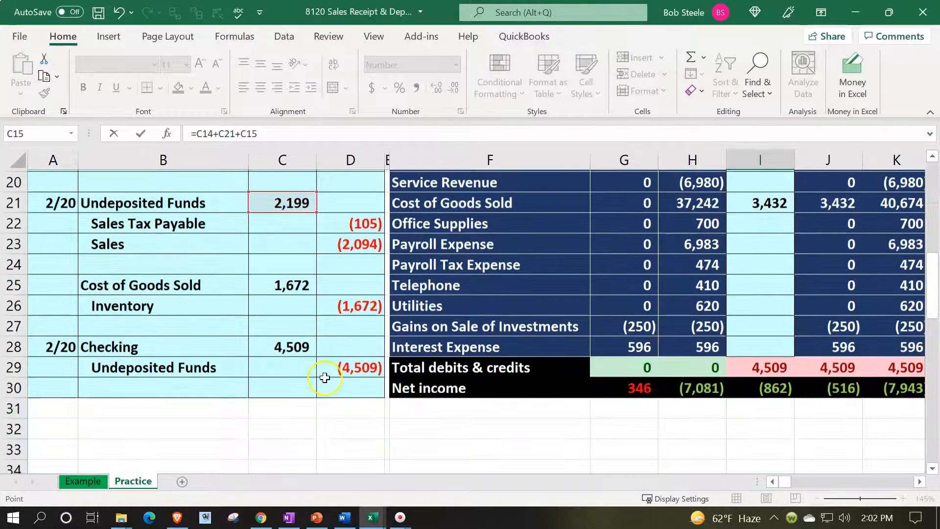
{"action": "left_click", "coordinate": [339, 348]}
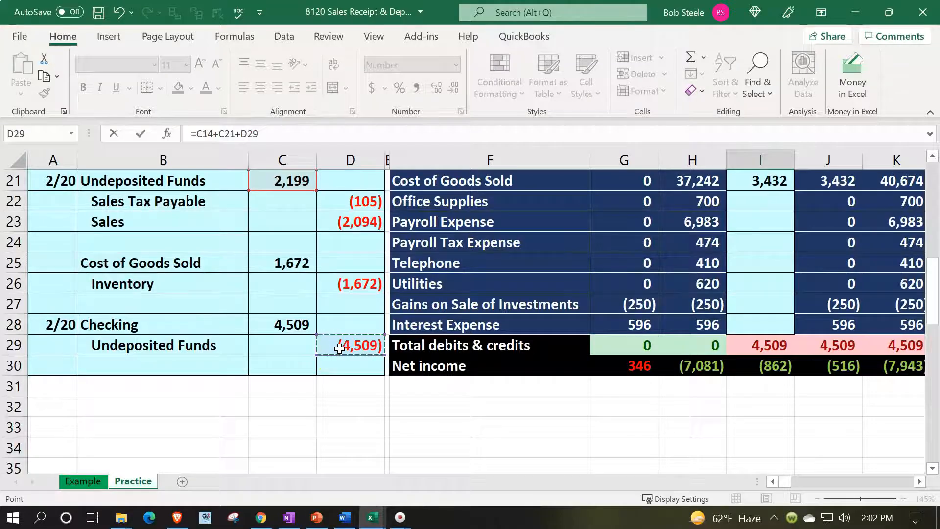
{"action": "key", "text": "Return"}
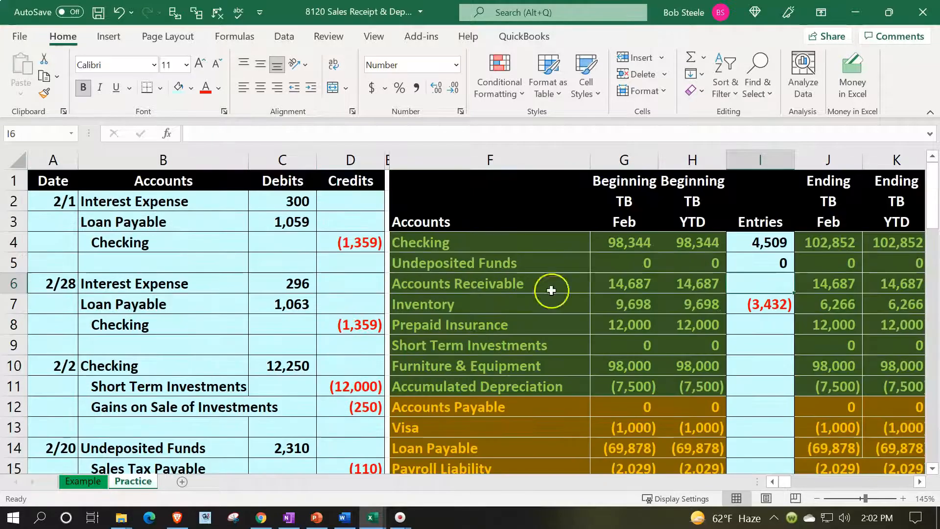
Step: Verify Undeposited Funds' ending balance against its two journal debits and the 2/20 deposit entry
{"action": "left_click", "coordinate": [836, 262]}
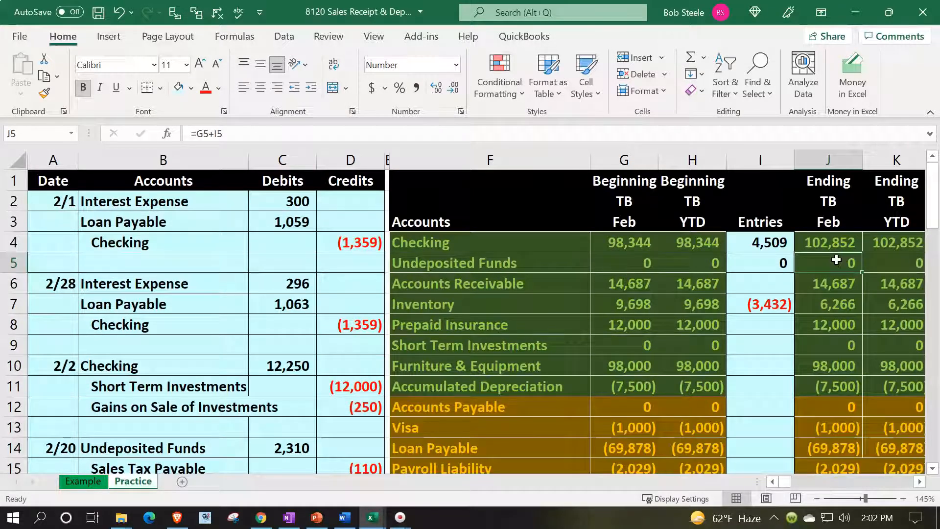
{"action": "left_click", "coordinate": [365, 406]}
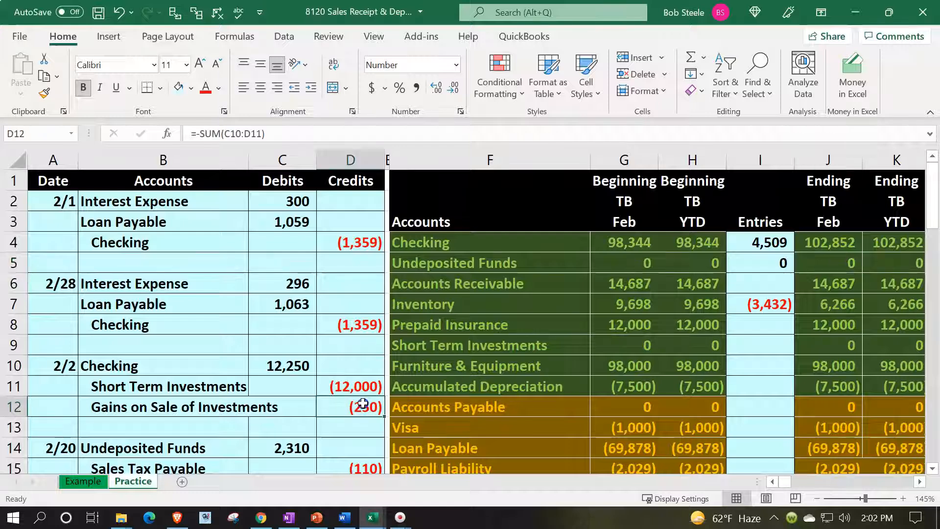
{"action": "scroll", "coordinate": [362, 404], "scroll_direction": "down", "scroll_amount": 4}
{"action": "scroll", "coordinate": [363, 403], "scroll_direction": "down", "scroll_amount": 2}
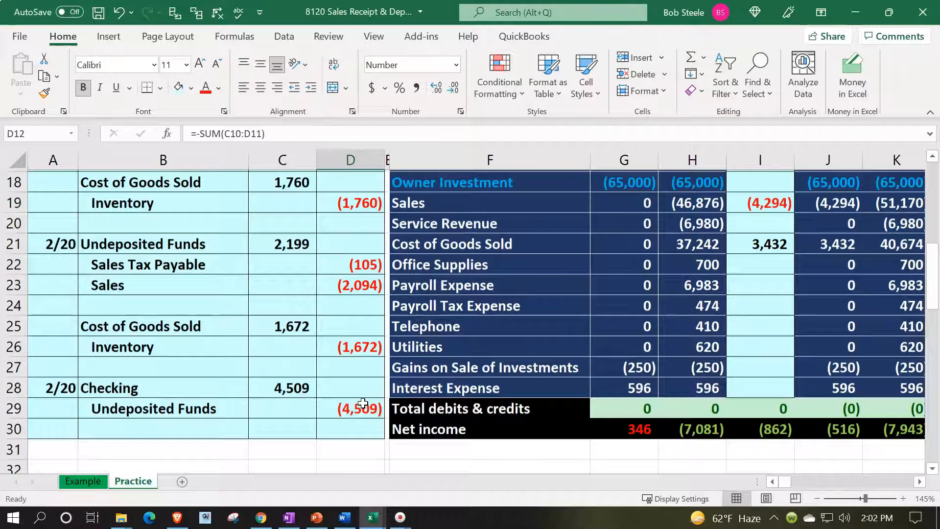
{"action": "scroll", "coordinate": [363, 403], "scroll_direction": "up", "scroll_amount": 2}
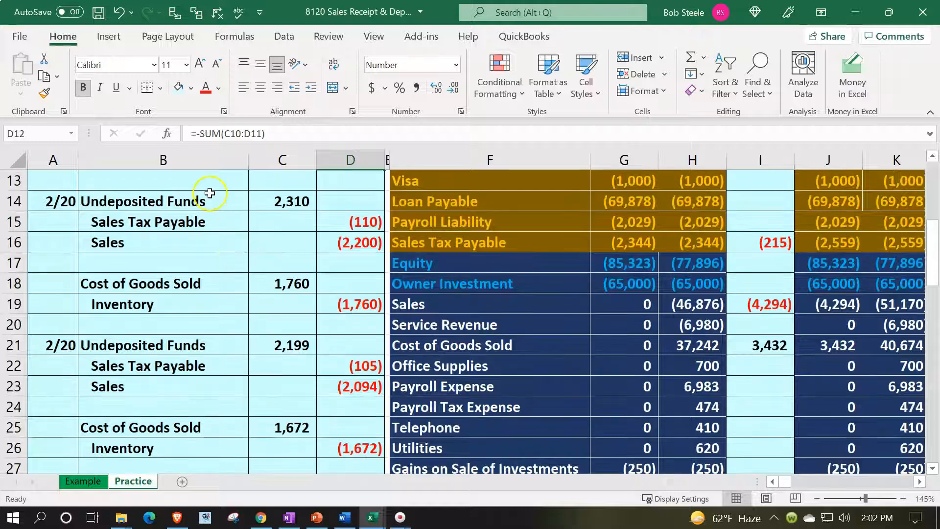
{"action": "left_click", "coordinate": [209, 193]}
{"action": "left_click", "coordinate": [183, 346]}
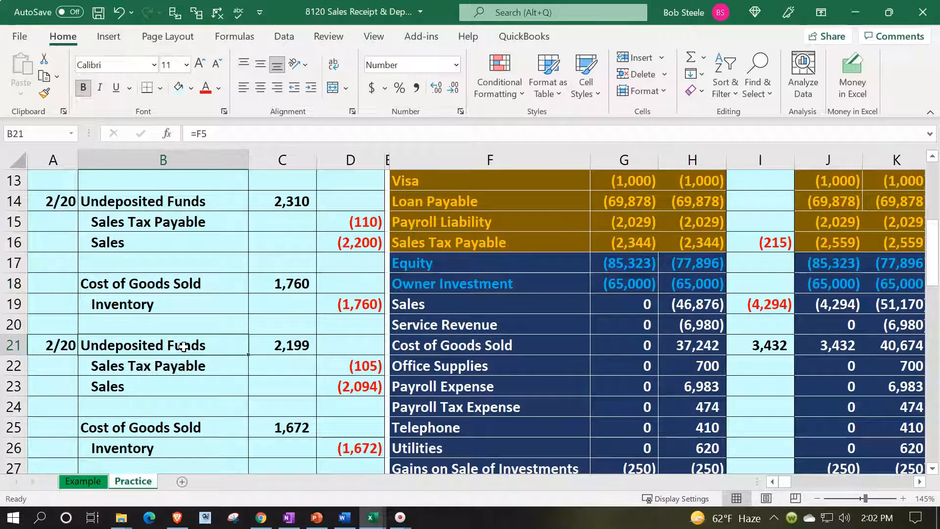
{"action": "scroll", "coordinate": [183, 346], "scroll_direction": "down", "scroll_amount": 1}
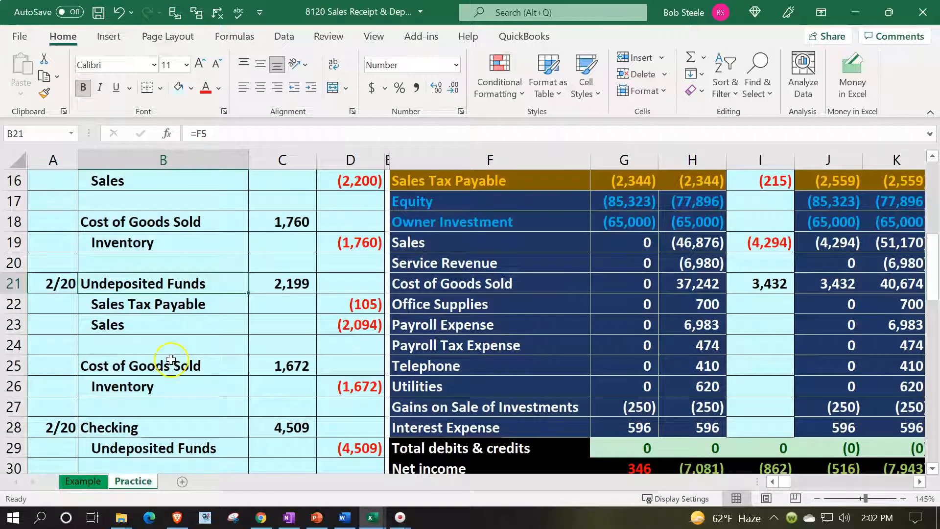
{"action": "left_click_drag", "start_coordinate": [68, 429], "coordinate": [338, 446]}
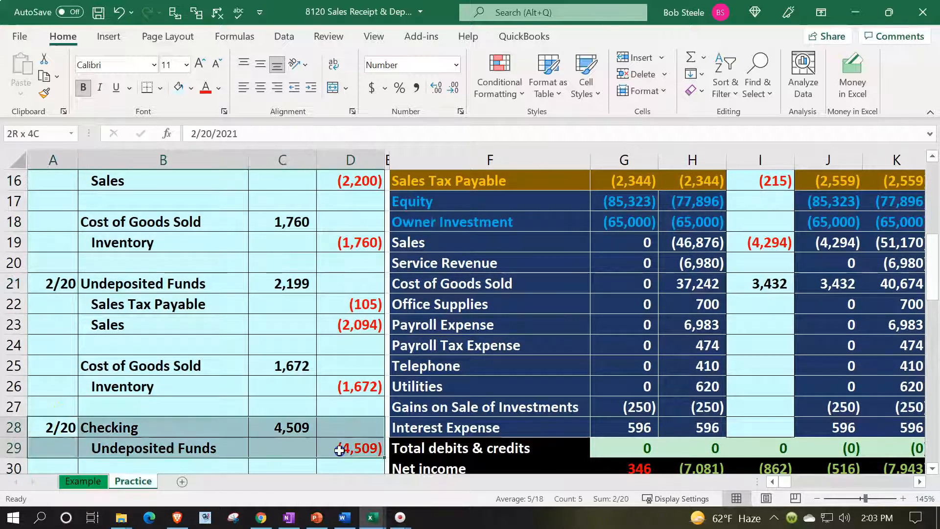
{"action": "scroll", "coordinate": [367, 447], "scroll_direction": "up", "scroll_amount": 4}
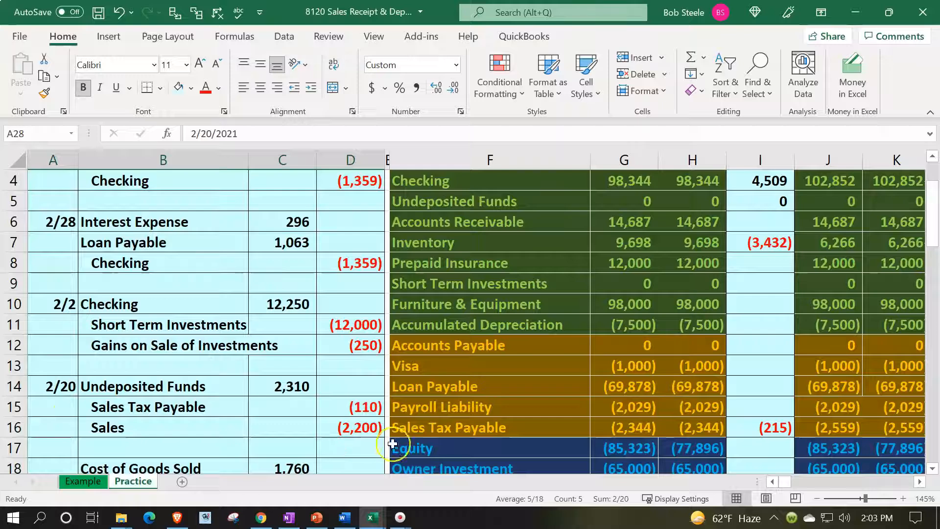
{"action": "scroll", "coordinate": [754, 265], "scroll_direction": "up", "scroll_amount": 1}
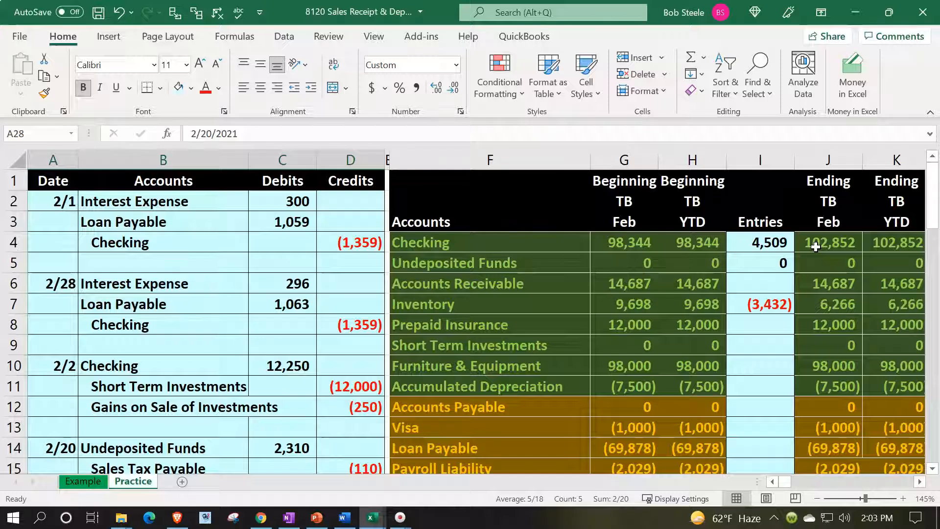
Step: Enter the 2/20 date in the Checking ledger's next empty row
{"action": "left_click", "coordinate": [795, 289]}
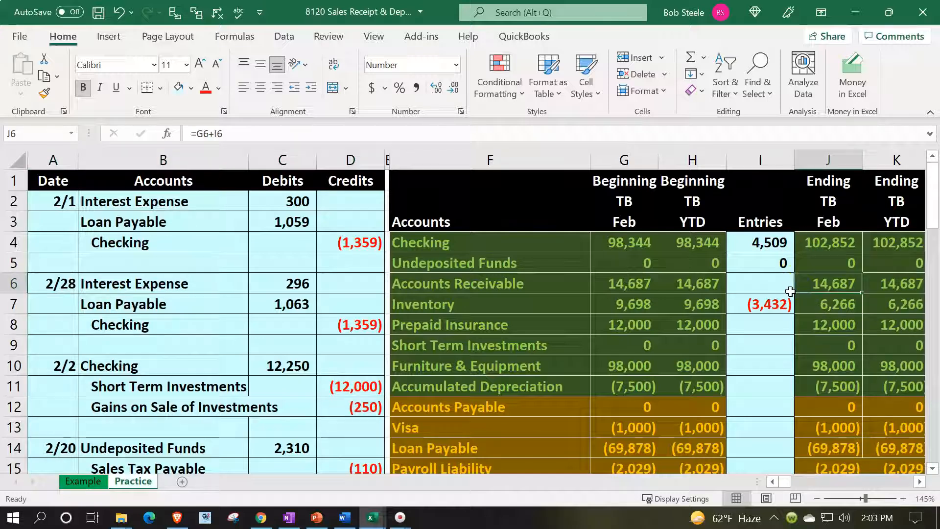
{"action": "key", "text": "Down"}
{"action": "key", "text": "Down"}
{"action": "key", "text": "Right"}
{"action": "key", "text": "Right"}
{"action": "key", "text": "Right"}
{"action": "key", "text": "Right"}
{"action": "key", "text": "Right"}
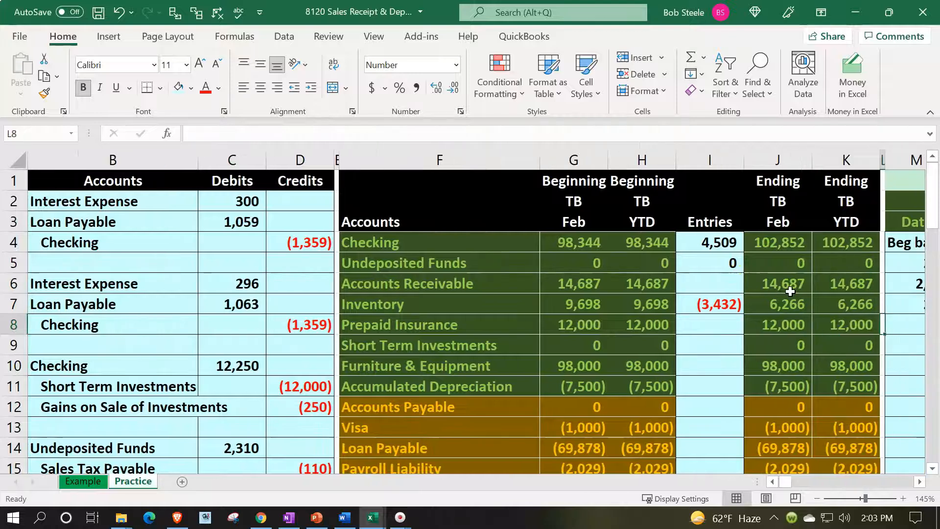
{"action": "key", "text": "Right"}
{"action": "key", "text": "Left"}
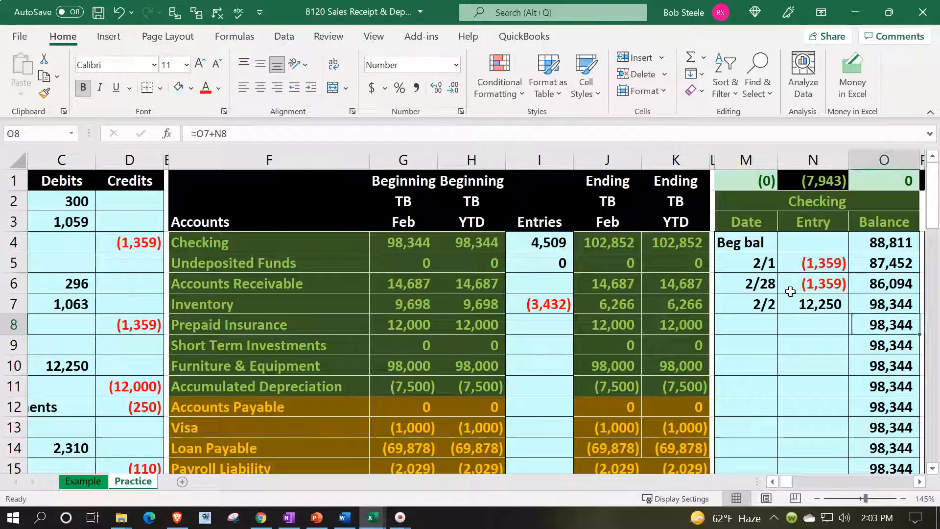
{"action": "key", "text": "Left"}
{"action": "key", "text": "Left"}
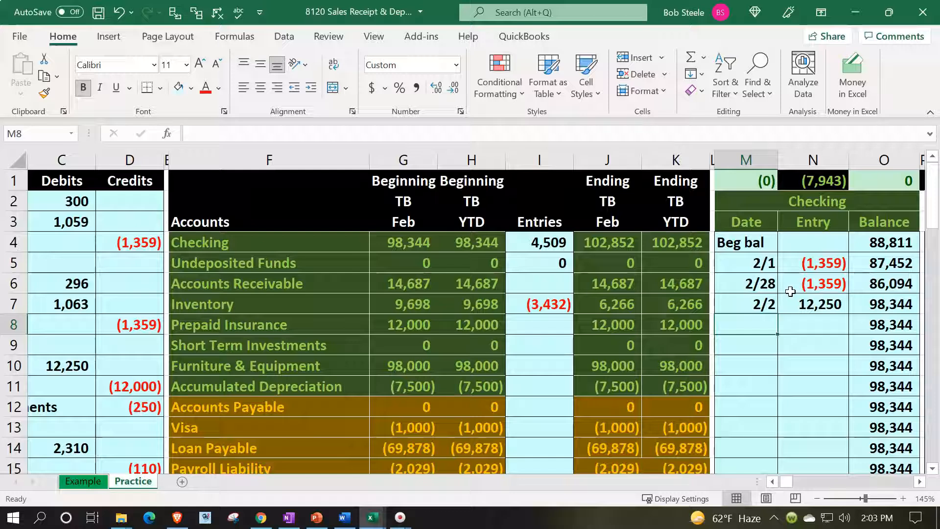
{"action": "type", "text": "2/20"}
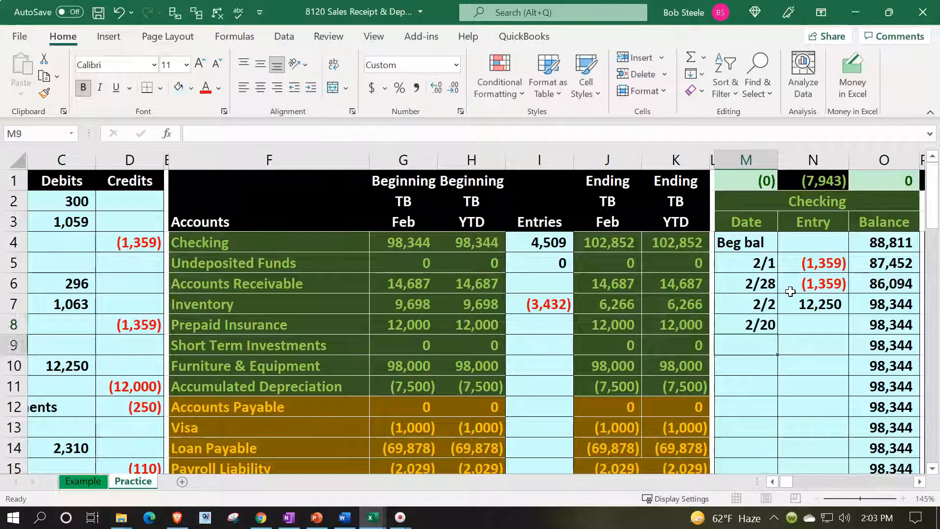
{"action": "key", "text": "Tab"}
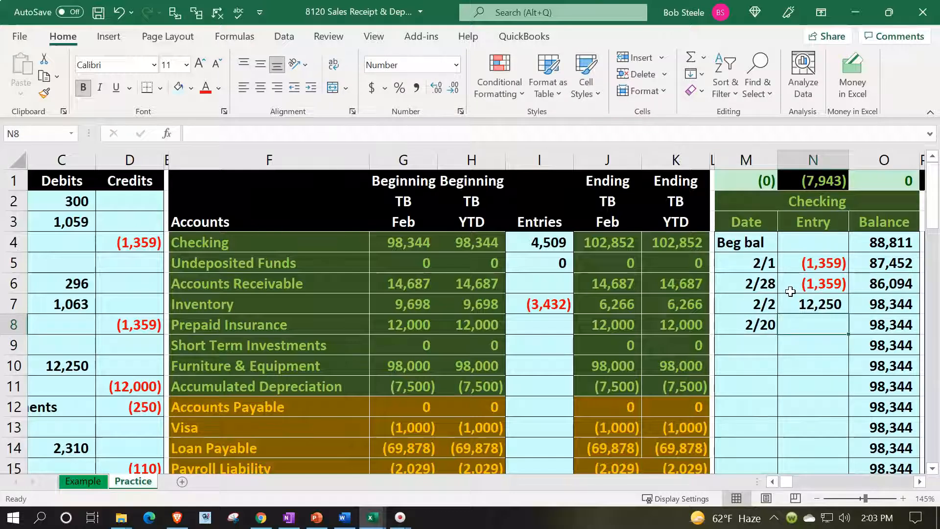
Step: Link the 2/20 Checking amount to the journal's 4,509 deposit debit in C28
{"action": "type", "text": "="}
{"action": "key", "text": "Left"}
{"action": "key", "text": "Left"}
{"action": "key", "text": "Left"}
{"action": "key", "text": "Left"}
{"action": "key", "text": "Left"}
{"action": "key", "text": "Left"}
{"action": "key", "text": "Left"}
{"action": "key", "text": "Left"}
{"action": "key", "text": "Left"}
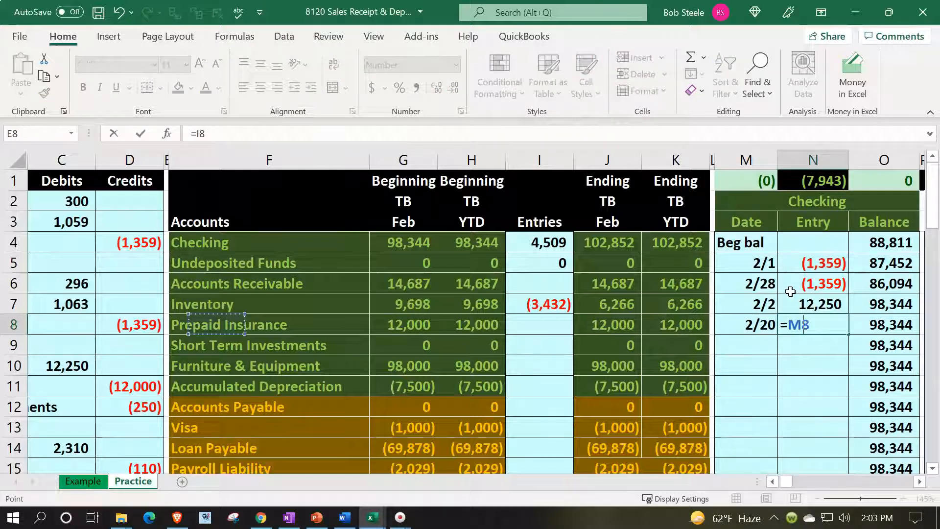
{"action": "key", "text": "Left"}
{"action": "key", "text": "Left"}
{"action": "key", "text": "Left"}
{"action": "key", "text": "Left"}
{"action": "key", "text": "Down"}
{"action": "key", "text": "Down"}
{"action": "key", "text": "Down"}
{"action": "key", "text": "Down"}
{"action": "key", "text": "Down"}
{"action": "key", "text": "Down"}
{"action": "key", "text": "Down"}
{"action": "key", "text": "Down"}
{"action": "key", "text": "Down"}
{"action": "key", "text": "Down"}
{"action": "key", "text": "Down"}
{"action": "key", "text": "Down"}
{"action": "key", "text": "Down"}
{"action": "key", "text": "Down"}
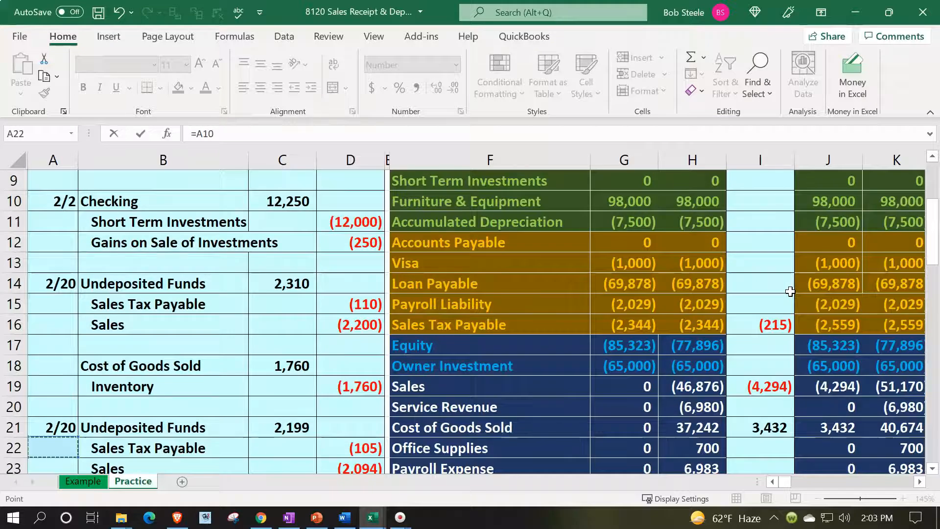
{"action": "key", "text": "Down"}
{"action": "key", "text": "Down"}
{"action": "key", "text": "Down"}
{"action": "key", "text": "Down"}
{"action": "key", "text": "Down"}
{"action": "key", "text": "Down"}
{"action": "key", "text": "Down"}
{"action": "key", "text": "Down"}
{"action": "key", "text": "Down"}
{"action": "key", "text": "Right"}
{"action": "key", "text": "Right"}
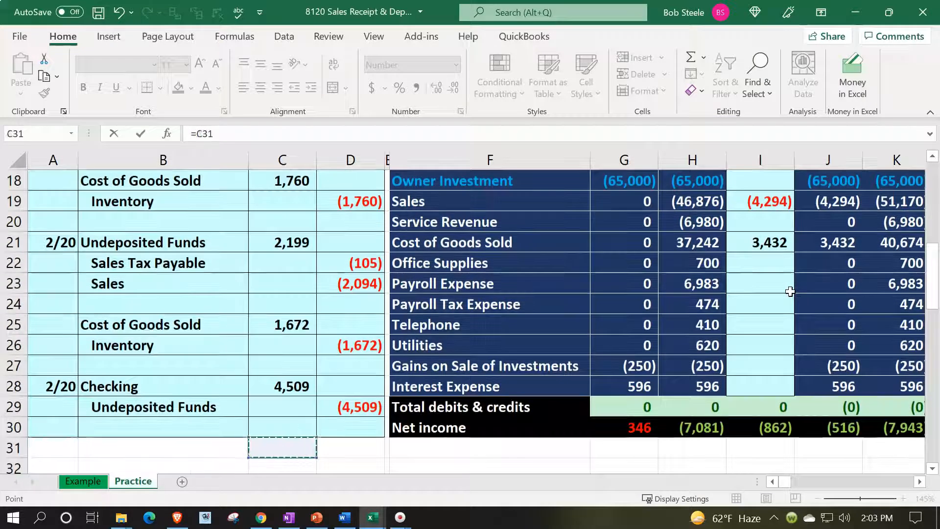
{"action": "key", "text": "Up"}
{"action": "key", "text": "Up"}
{"action": "key", "text": "Up"}
{"action": "key", "text": "Return"}
Step: Review the Checking ledger formulas, confirming the running balance reaches 102,852
{"action": "key", "text": "Up"}
{"action": "key", "text": "Up"}
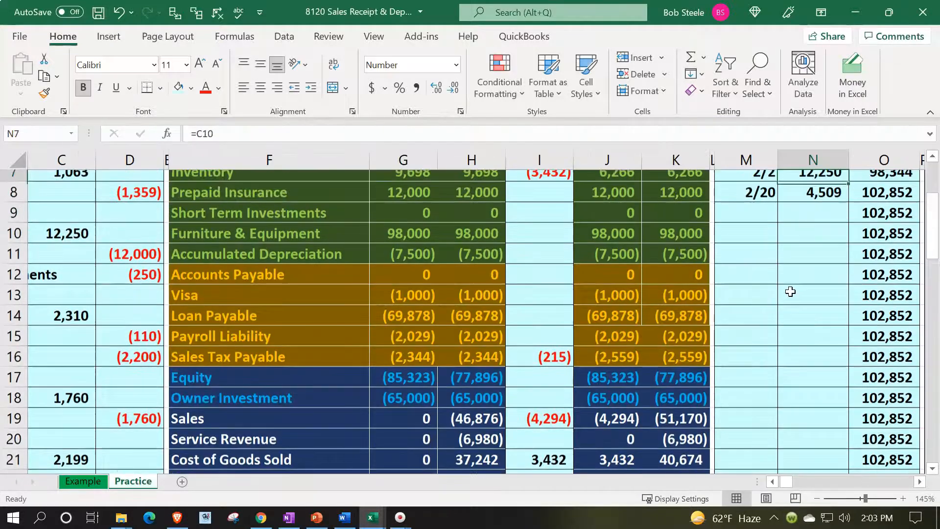
{"action": "key", "text": "Up"}
{"action": "key", "text": "Up"}
{"action": "key", "text": "Up"}
{"action": "key", "text": "Up"}
{"action": "key", "text": "Up"}
{"action": "key", "text": "Right"}
{"action": "key", "text": "Right"}
{"action": "key", "text": "Down"}
{"action": "key", "text": "Down"}
{"action": "key", "text": "Down"}
{"action": "key", "text": "Down"}
{"action": "key", "text": "Down"}
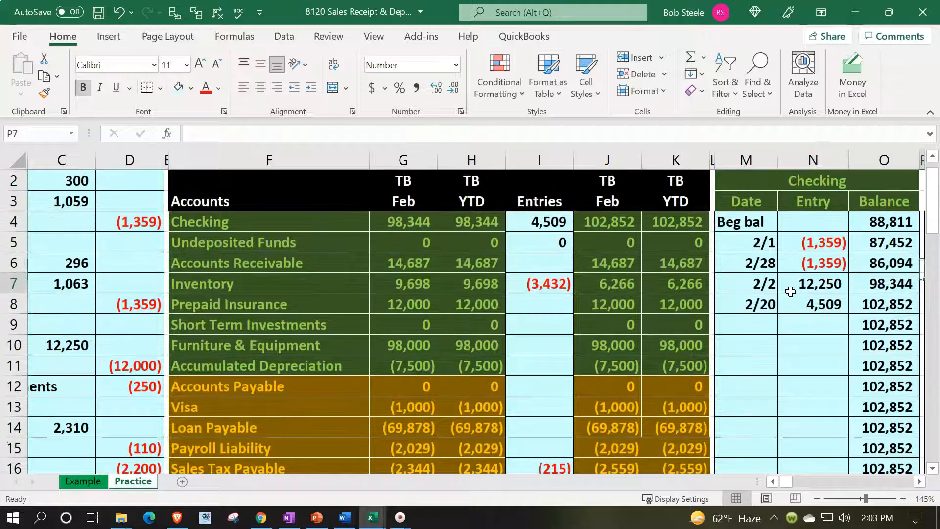
{"action": "key", "text": "Left"}
{"action": "key", "text": "Left"}
{"action": "key", "text": "Down"}
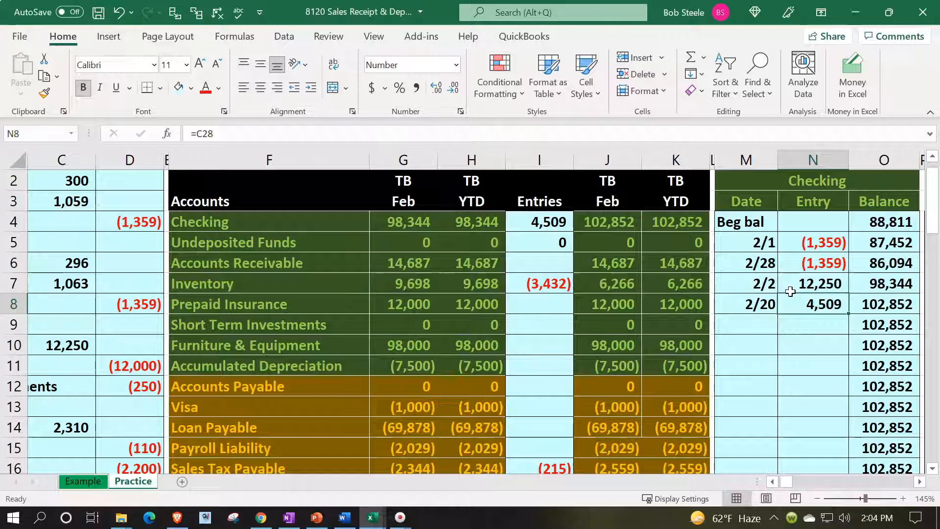
{"action": "key", "text": "Right"}
{"action": "key", "text": "Right"}
{"action": "key", "text": "Right"}
{"action": "key", "text": "Right"}
{"action": "key", "text": "Right"}
{"action": "key", "text": "Right"}
{"action": "key", "text": "Right"}
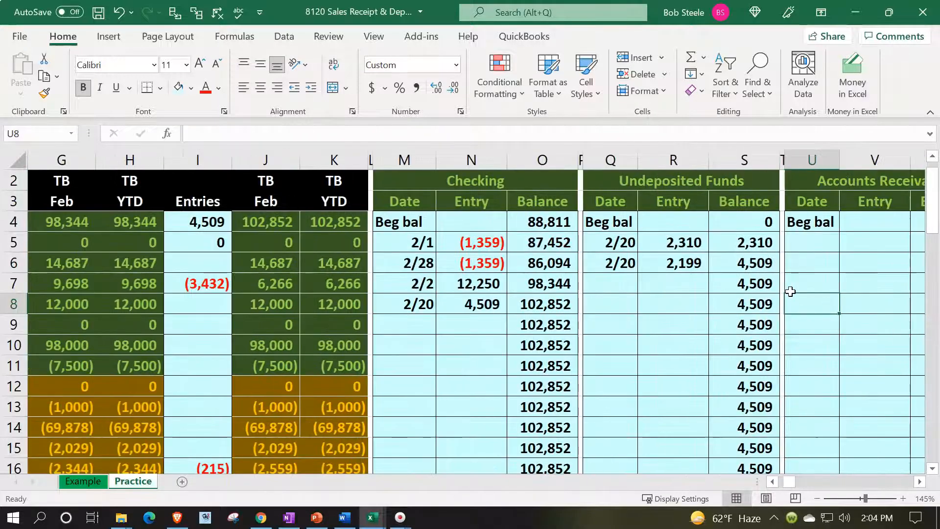
Step: Enter the 2/20 date in the Undeposited Funds ledger's next empty row
{"action": "key", "text": "Left"}
{"action": "key", "text": "Left"}
{"action": "key", "text": "Left"}
{"action": "key", "text": "Left"}
{"action": "key", "text": "Up"}
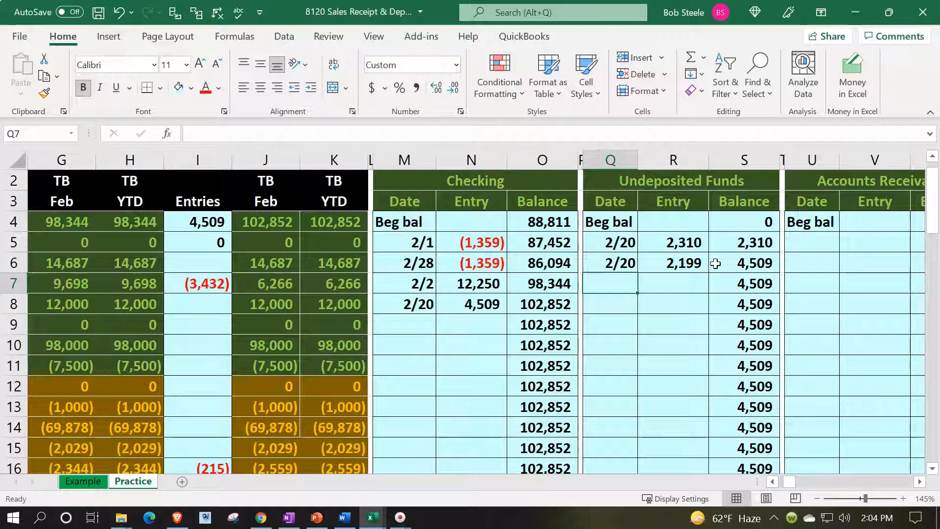
{"action": "type", "text": "2/20"}
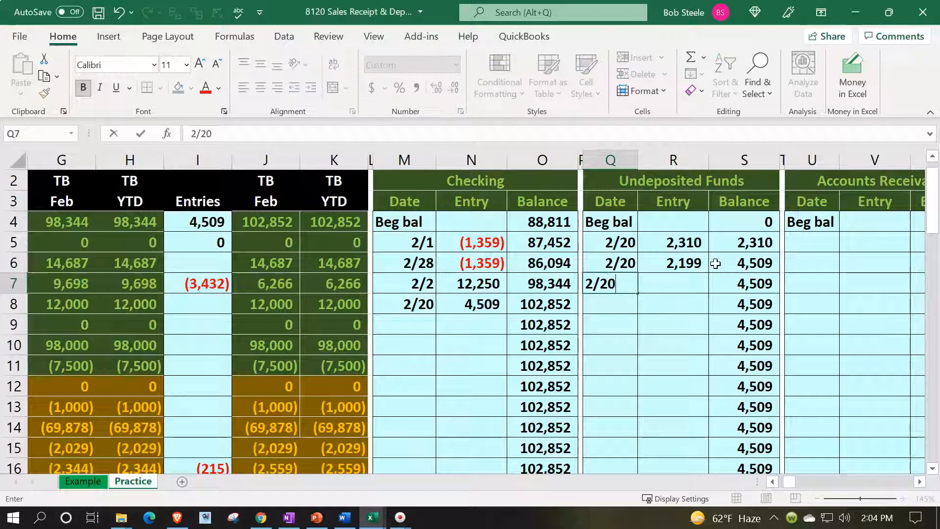
{"action": "key", "text": "Tab"}
Step: Link the amount to the journal's (4,509) credit in D29 and confirm the balance reaches 0
{"action": "type", "text": "="}
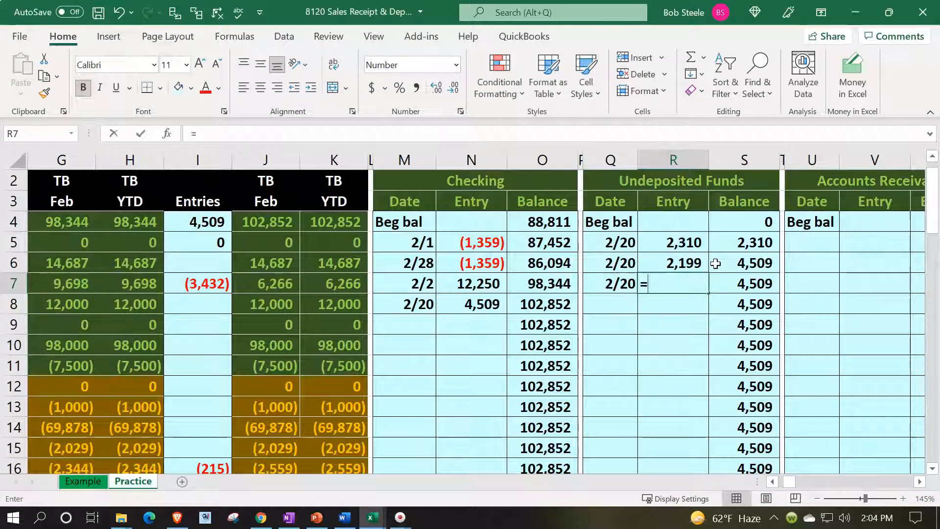
{"action": "key", "text": "Left"}
{"action": "key", "text": "Left"}
{"action": "key", "text": "Left"}
{"action": "key", "text": "Left"}
{"action": "key", "text": "Left"}
{"action": "key", "text": "Left"}
{"action": "key", "text": "Left"}
{"action": "key", "text": "Left"}
{"action": "key", "text": "Left"}
{"action": "key", "text": "Left"}
{"action": "key", "text": "Left"}
{"action": "key", "text": "Left"}
{"action": "key", "text": "Left"}
{"action": "key", "text": "Left"}
{"action": "key", "text": "Left"}
{"action": "key", "text": "Left"}
{"action": "key", "text": "Left"}
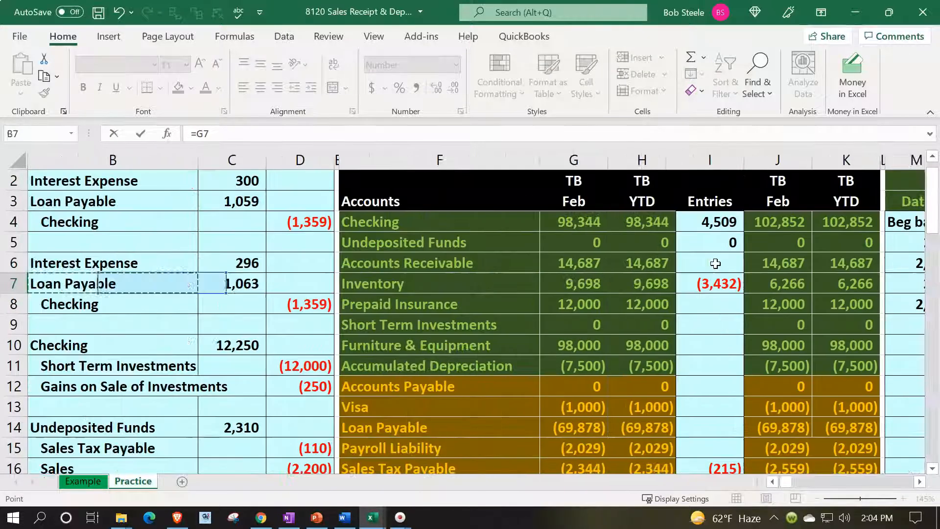
{"action": "key", "text": "Down"}
{"action": "key", "text": "Down"}
{"action": "key", "text": "Down"}
{"action": "key", "text": "Down"}
{"action": "key", "text": "Down"}
{"action": "key", "text": "Down"}
{"action": "key", "text": "Down"}
{"action": "key", "text": "Down"}
{"action": "key", "text": "Down"}
{"action": "key", "text": "Down"}
{"action": "key", "text": "Down"}
{"action": "key", "text": "Down"}
{"action": "key", "text": "Down"}
{"action": "key", "text": "Down"}
{"action": "key", "text": "Down"}
{"action": "key", "text": "Down"}
{"action": "key", "text": "Down"}
{"action": "key", "text": "Down"}
{"action": "key", "text": "Down"}
{"action": "key", "text": "Down"}
{"action": "key", "text": "Down"}
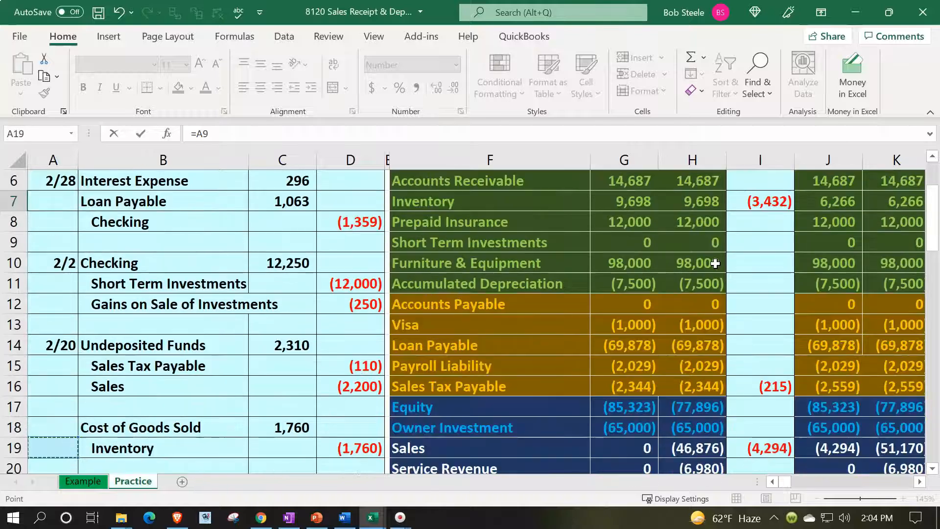
{"action": "key", "text": "Down"}
{"action": "key", "text": "Down"}
{"action": "key", "text": "Down"}
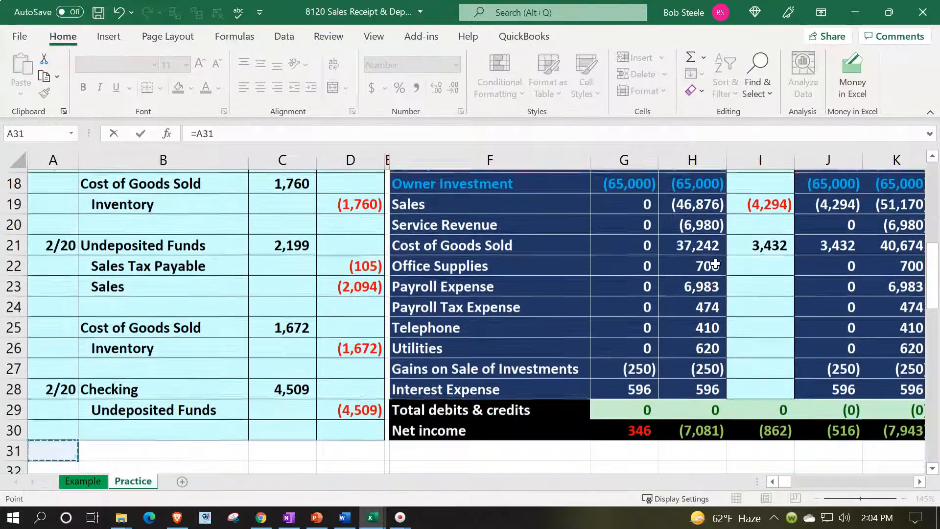
{"action": "key", "text": "Right"}
{"action": "key", "text": "Right"}
{"action": "key", "text": "Right"}
{"action": "key", "text": "Right"}
{"action": "key", "text": "Up"}
{"action": "key", "text": "Up"}
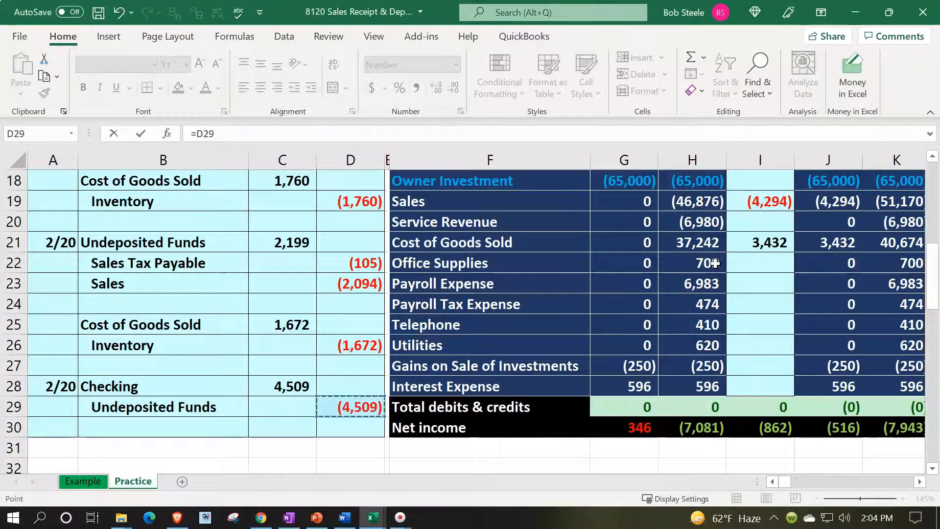
{"action": "key", "text": "Escape"}
{"action": "key", "text": "Right"}
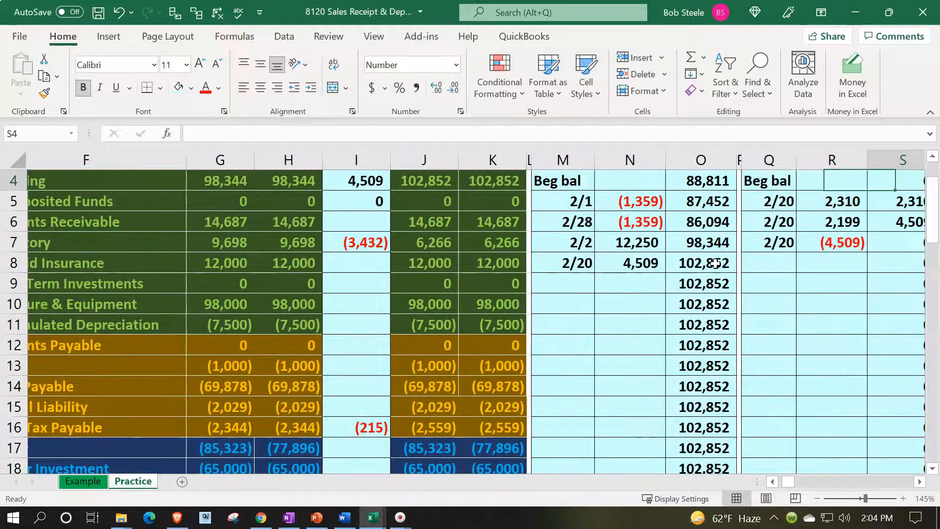
{"action": "key", "text": "Down"}
{"action": "key", "text": "Down"}
{"action": "key", "text": "Down"}
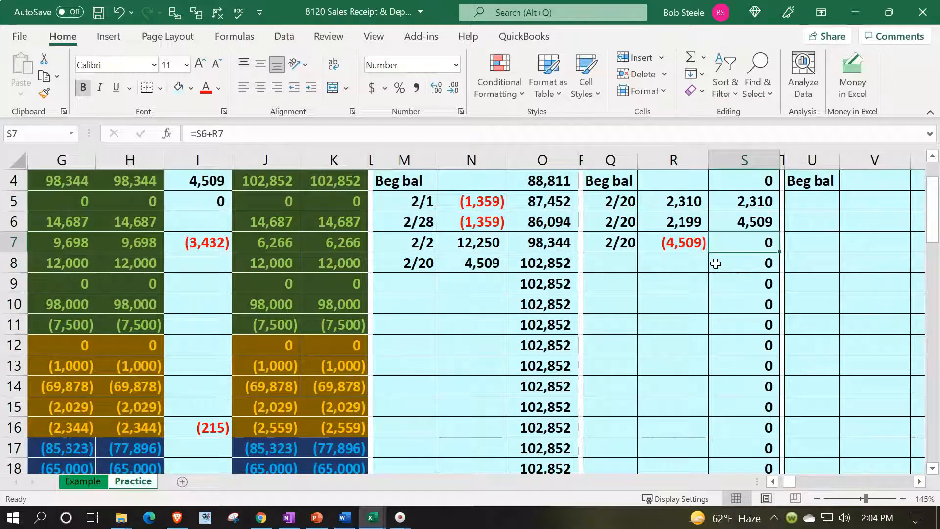
{"action": "left_click", "coordinate": [352, 208]}
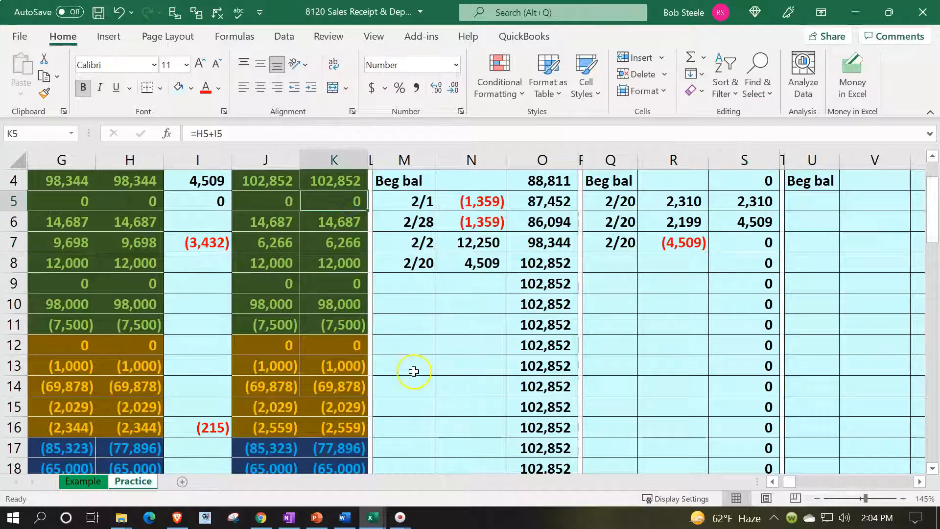
{"action": "scroll", "coordinate": [414, 371], "scroll_direction": "up", "scroll_amount": 1}
{"action": "left_click", "coordinate": [532, 325]}
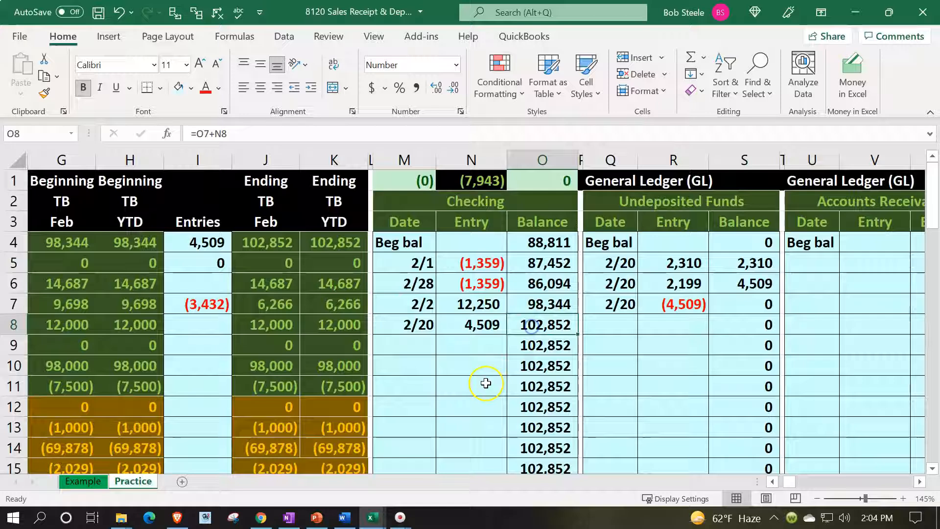
{"action": "left_click", "coordinate": [325, 244]}
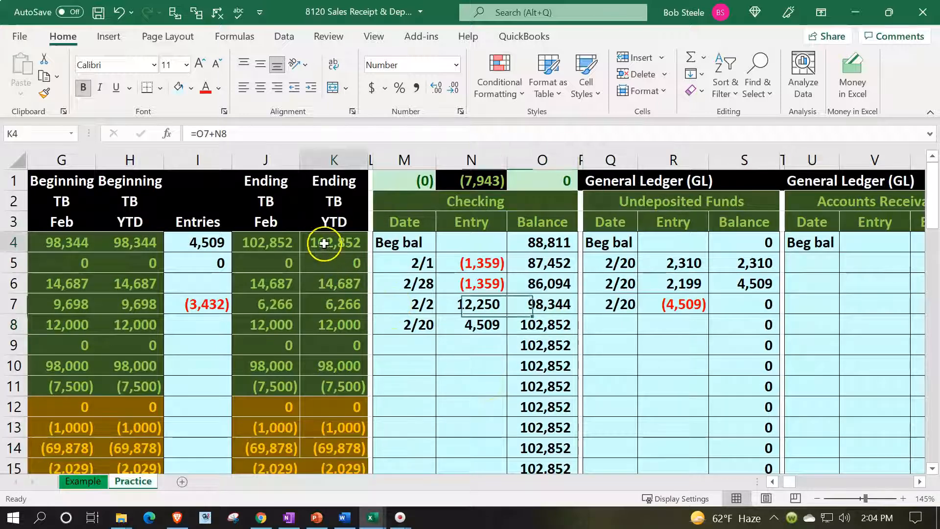
{"action": "left_click", "coordinate": [415, 181]}
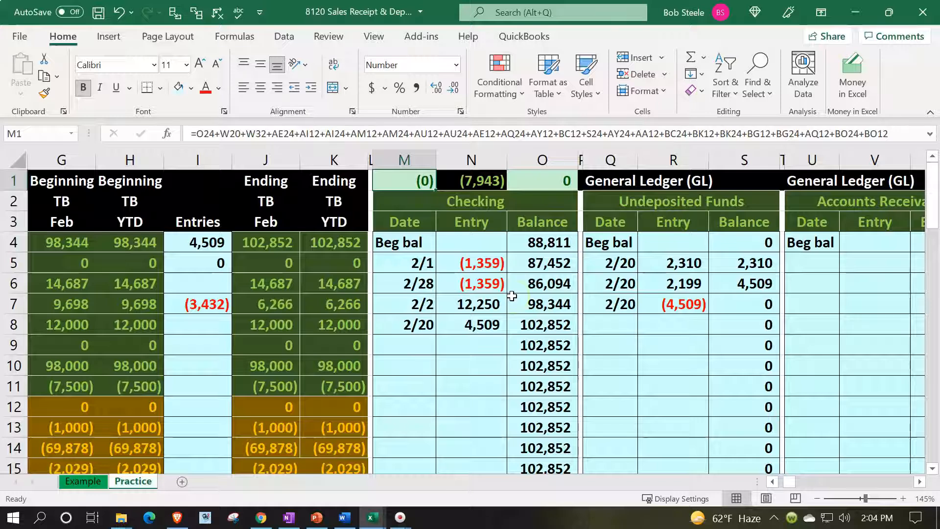
{"action": "left_click", "coordinate": [526, 182]}
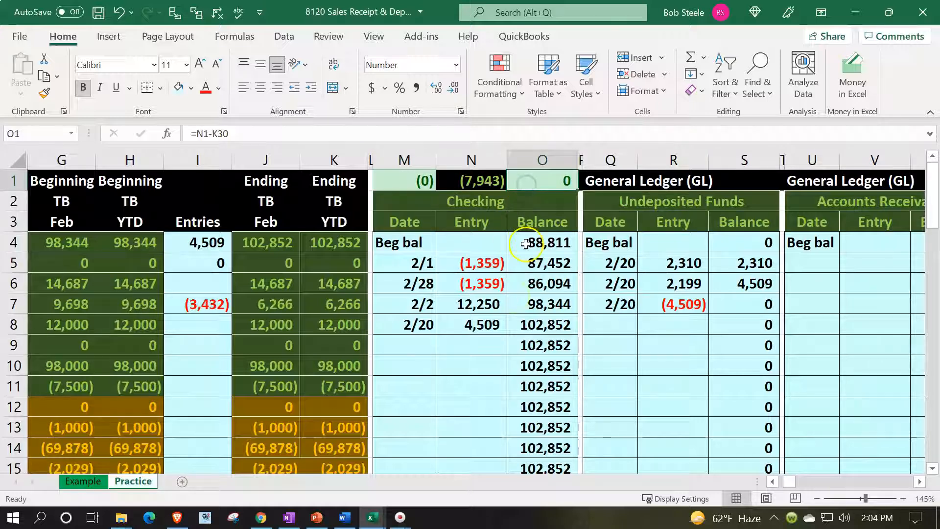
{"action": "left_click", "coordinate": [482, 180]}
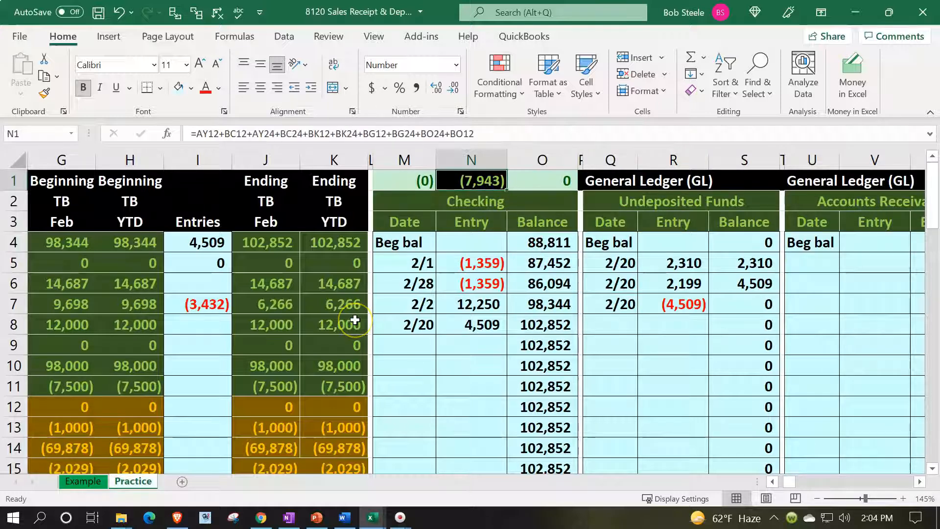
{"action": "scroll", "coordinate": [354, 319], "scroll_direction": "down", "scroll_amount": 6}
{"action": "left_click", "coordinate": [347, 403]}
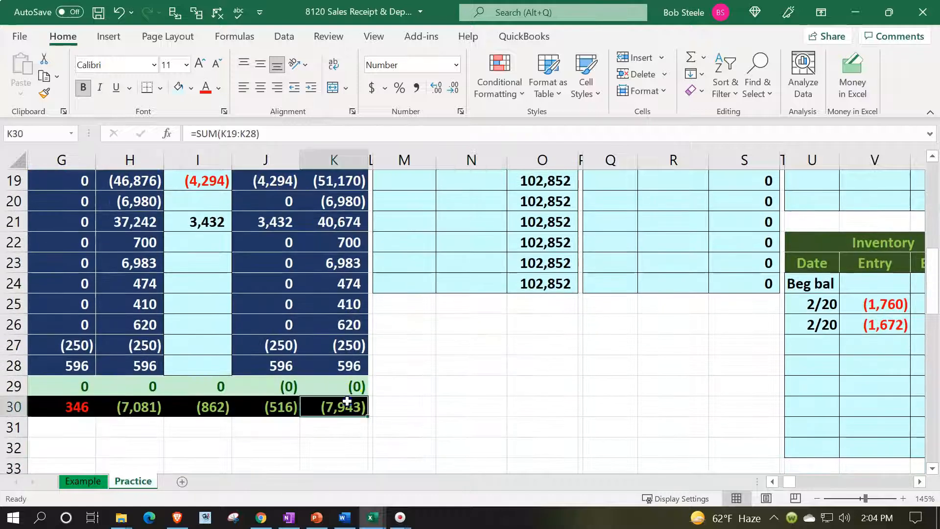
{"action": "scroll", "coordinate": [375, 404], "scroll_direction": "up", "scroll_amount": 6}
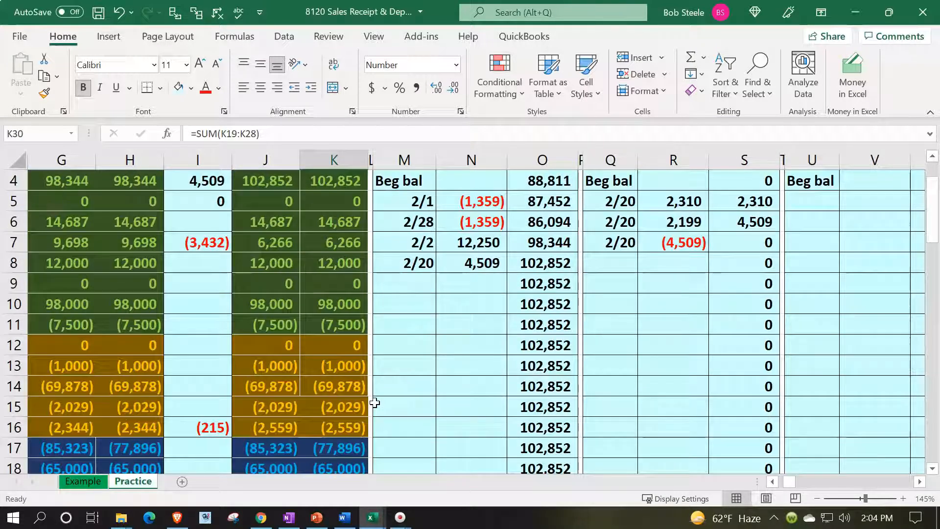
{"action": "left_click", "coordinate": [438, 366]}
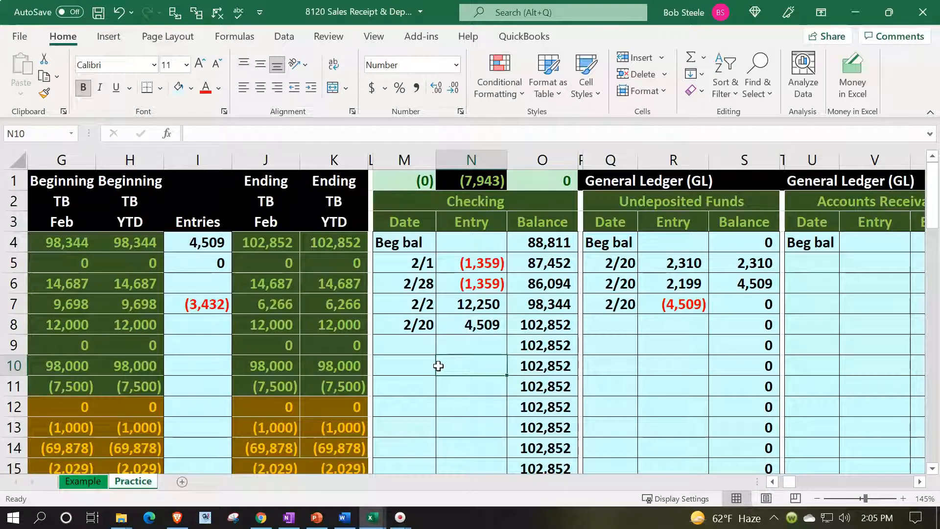
{"action": "key", "text": "Left"}
{"action": "key", "text": "Left"}
{"action": "key", "text": "Left"}
{"action": "key", "text": "Left"}
{"action": "key", "text": "Left"}
{"action": "key", "text": "Left"}
{"action": "key", "text": "Left"}
{"action": "key", "text": "Left"}
{"action": "key", "text": "Left"}
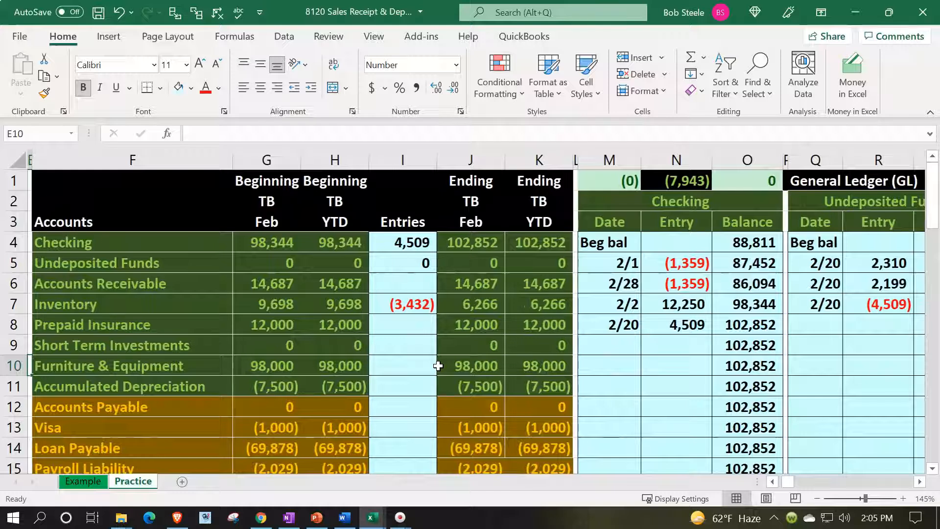
{"action": "left_click", "coordinate": [556, 283]}
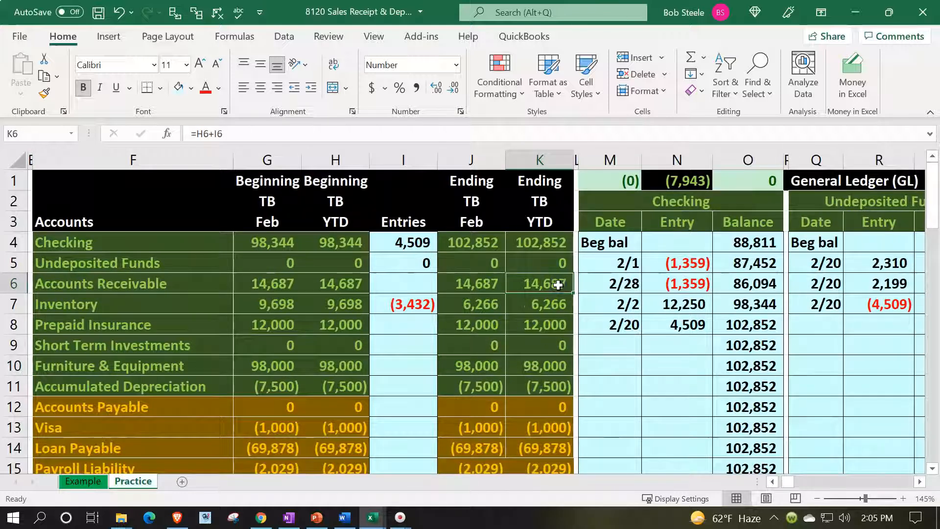
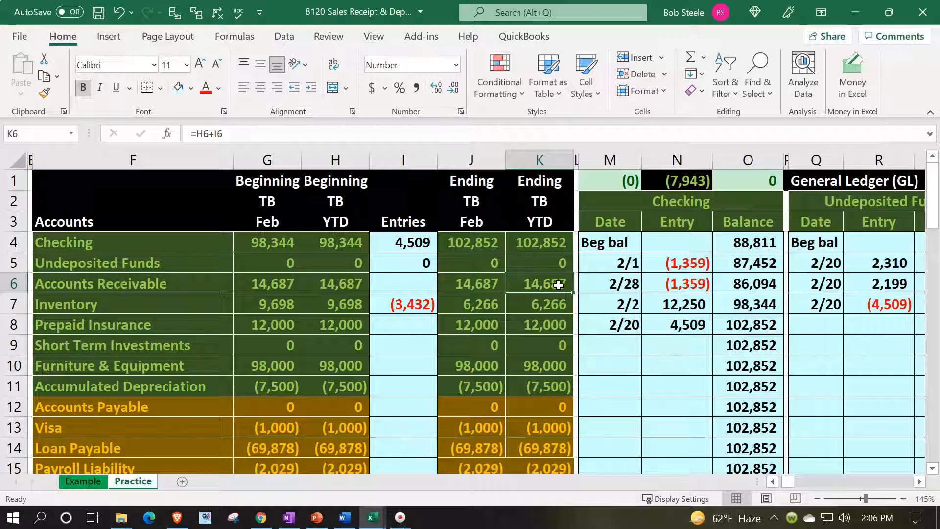
{"action": "scroll", "coordinate": [557, 283], "scroll_direction": "down", "scroll_amount": 2}
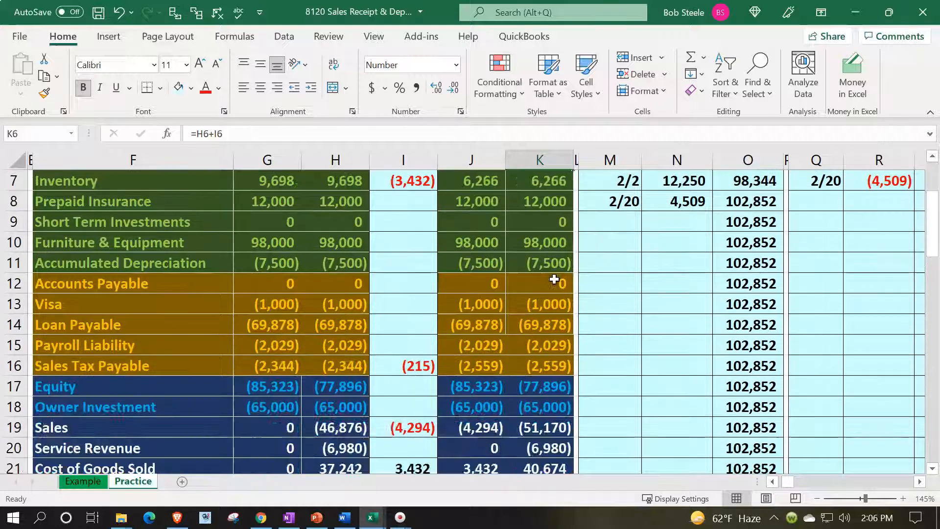
{"action": "scroll", "coordinate": [554, 279], "scroll_direction": "down", "scroll_amount": 1}
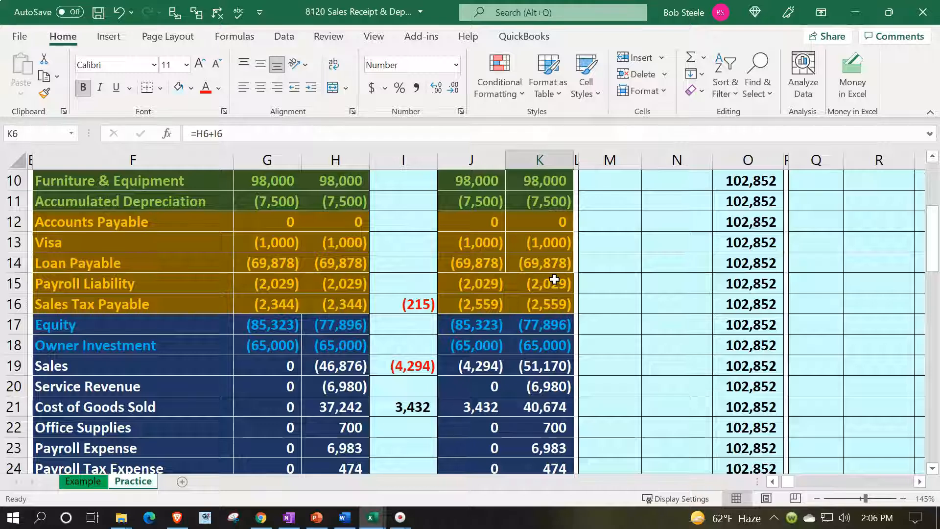
{"action": "scroll", "coordinate": [554, 279], "scroll_direction": "down", "scroll_amount": 1}
{"action": "left_click_drag", "start_coordinate": [115, 307], "coordinate": [519, 425]}
{"action": "scroll", "coordinate": [519, 426], "scroll_direction": "down", "scroll_amount": 1}
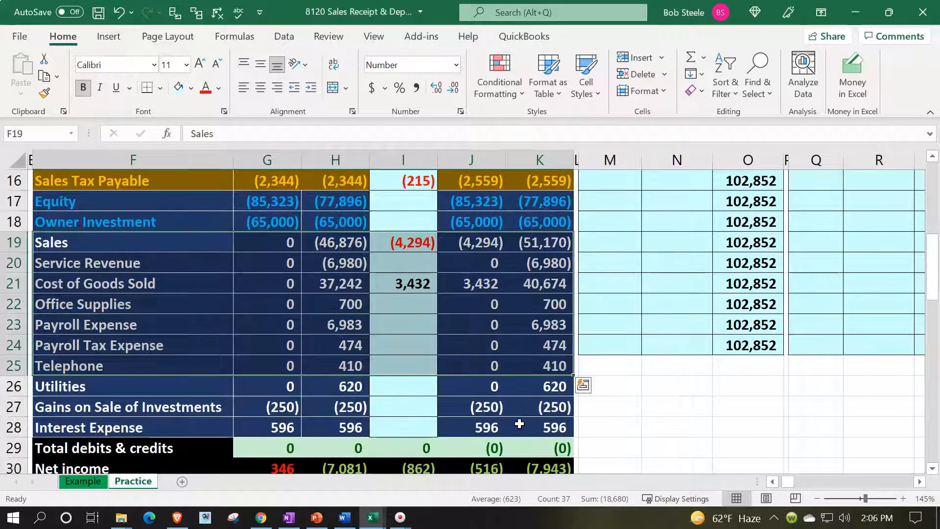
{"action": "left_click", "coordinate": [282, 361]}
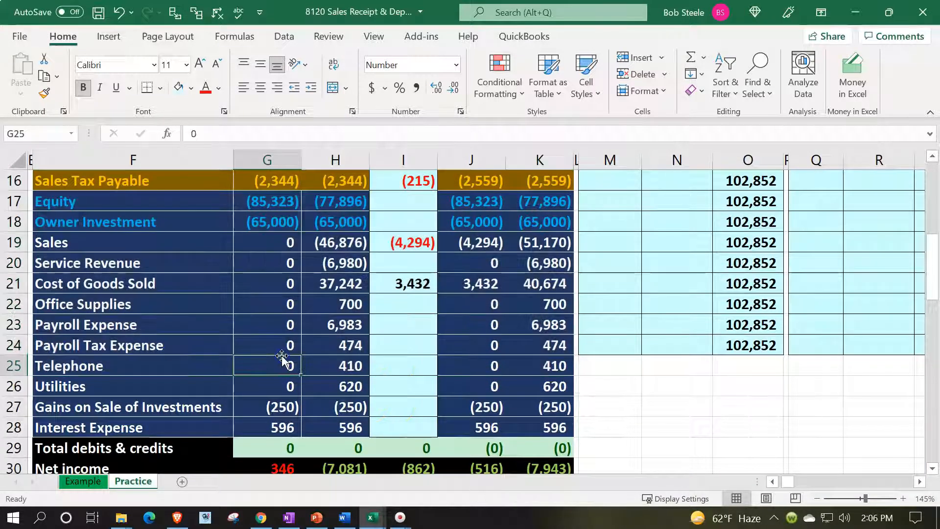
{"action": "left_click", "coordinate": [341, 368]}
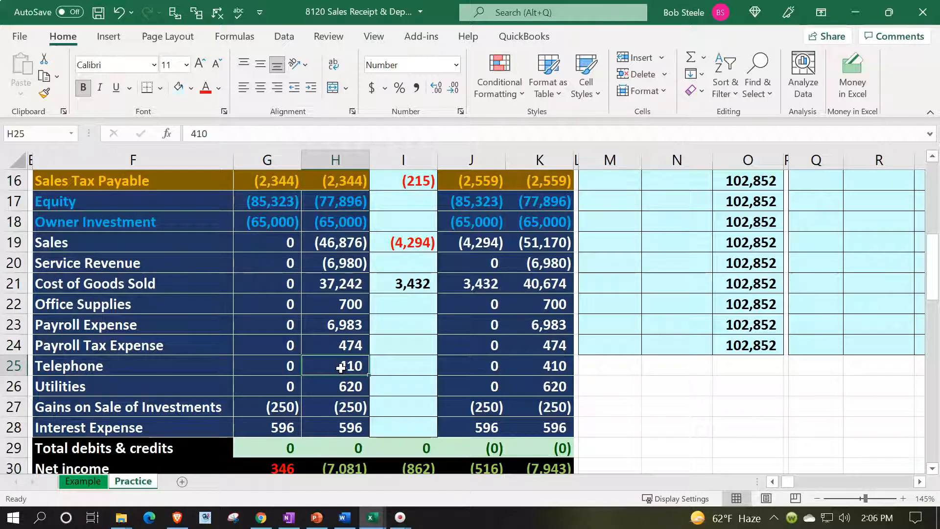
{"action": "scroll", "coordinate": [341, 367], "scroll_direction": "down", "scroll_amount": 1}
{"action": "left_click", "coordinate": [294, 411]}
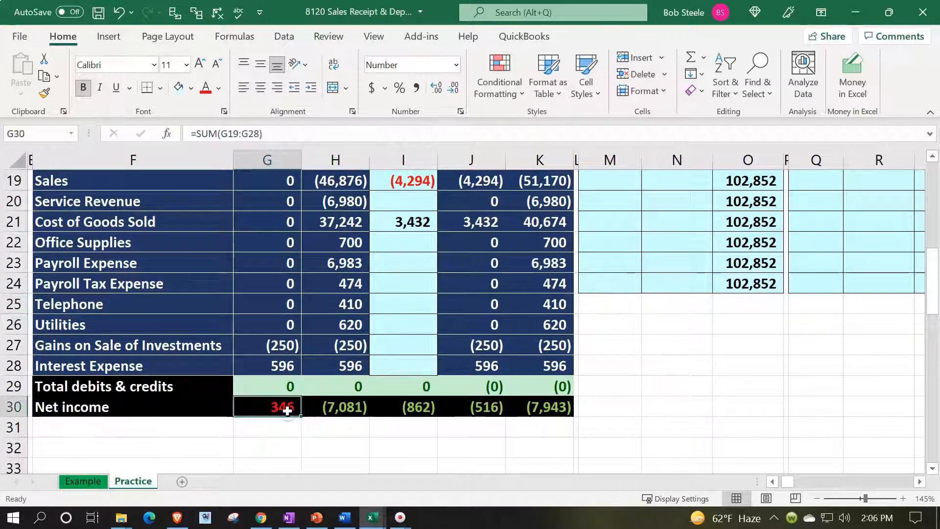
{"action": "double_click", "coordinate": [420, 408]}
{"action": "key", "text": "Return"}
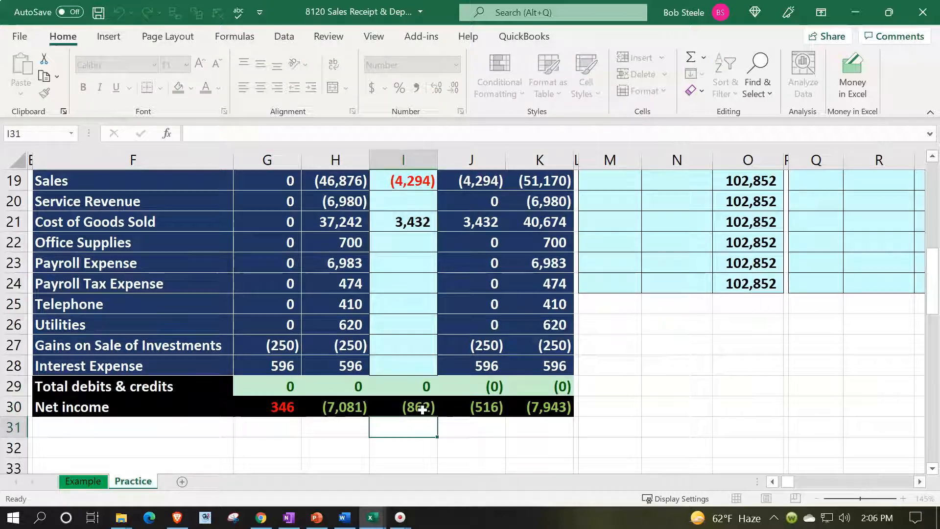
{"action": "left_click", "coordinate": [454, 409]}
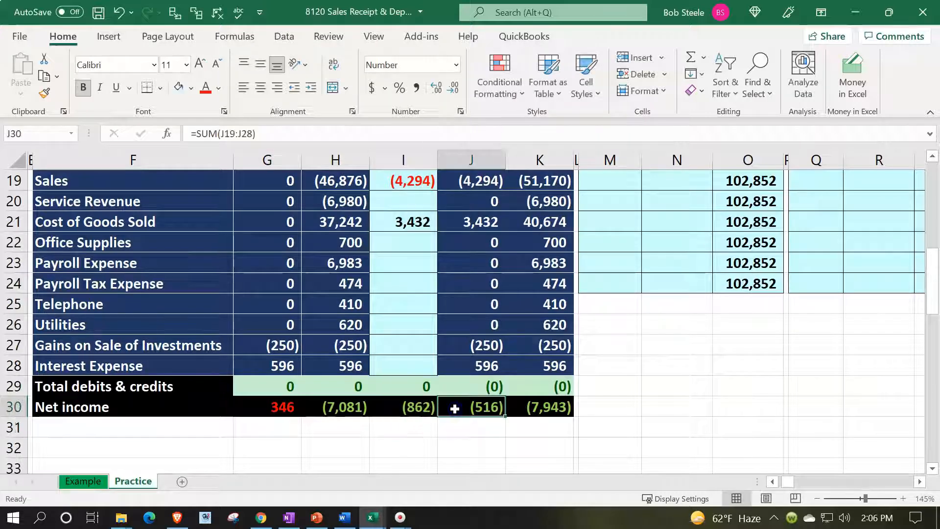
{"action": "left_click", "coordinate": [354, 408]}
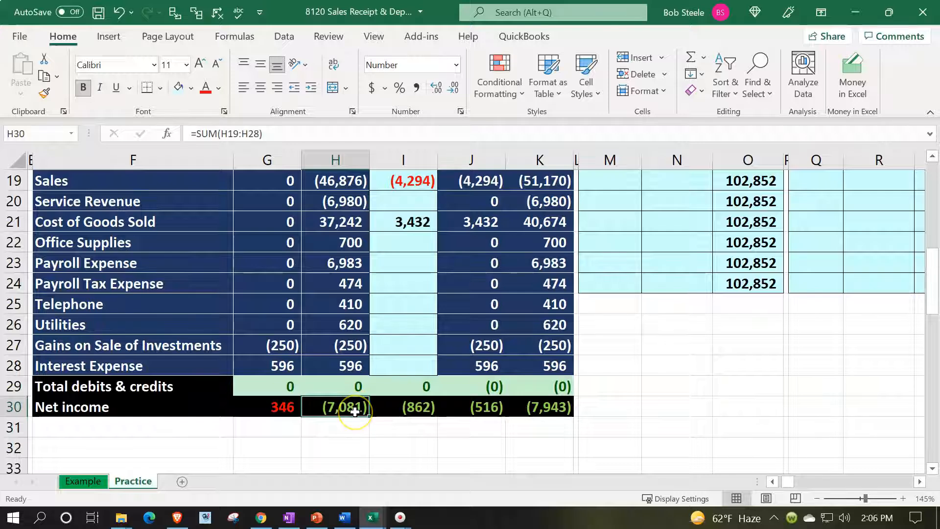
{"action": "left_click", "coordinate": [405, 411]}
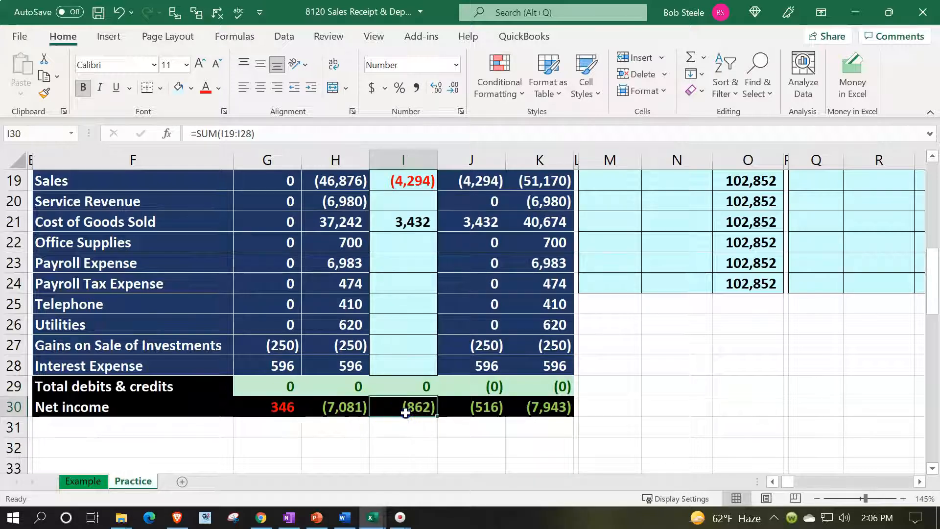
{"action": "left_click", "coordinate": [547, 412]}
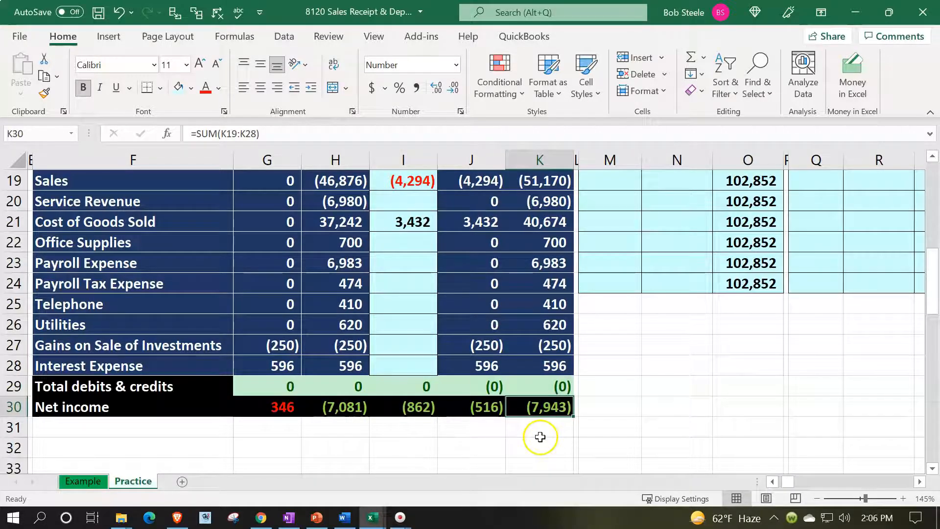